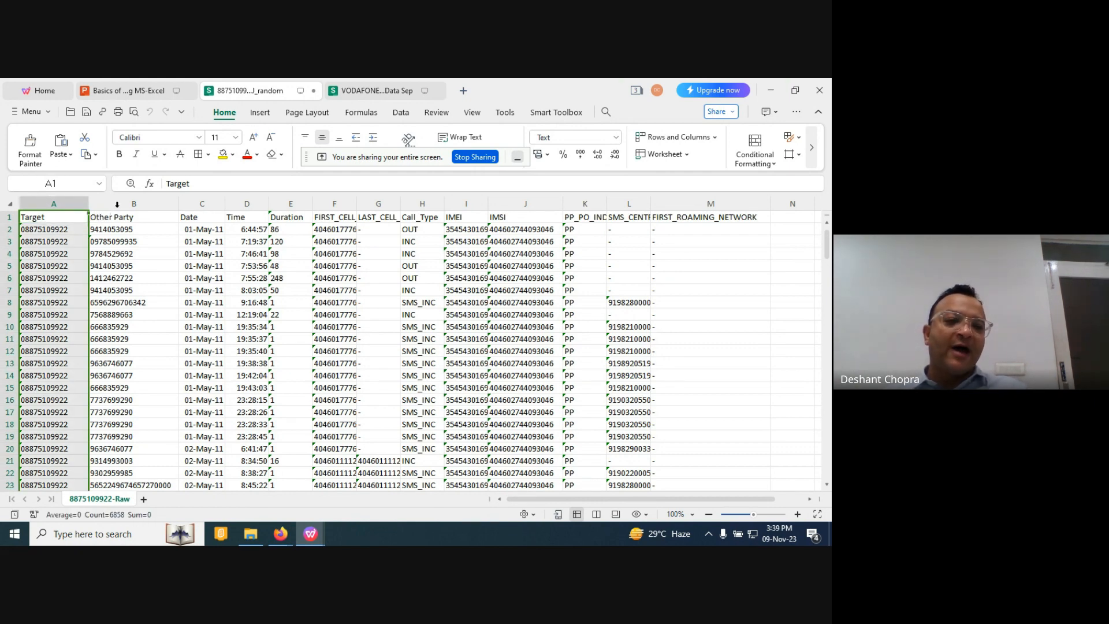
Review the call record columns and widen FIRST_CELL_ID_A, LAST_CELL_ID_A and IMEI so their full contents fit.
left_click(117, 204)
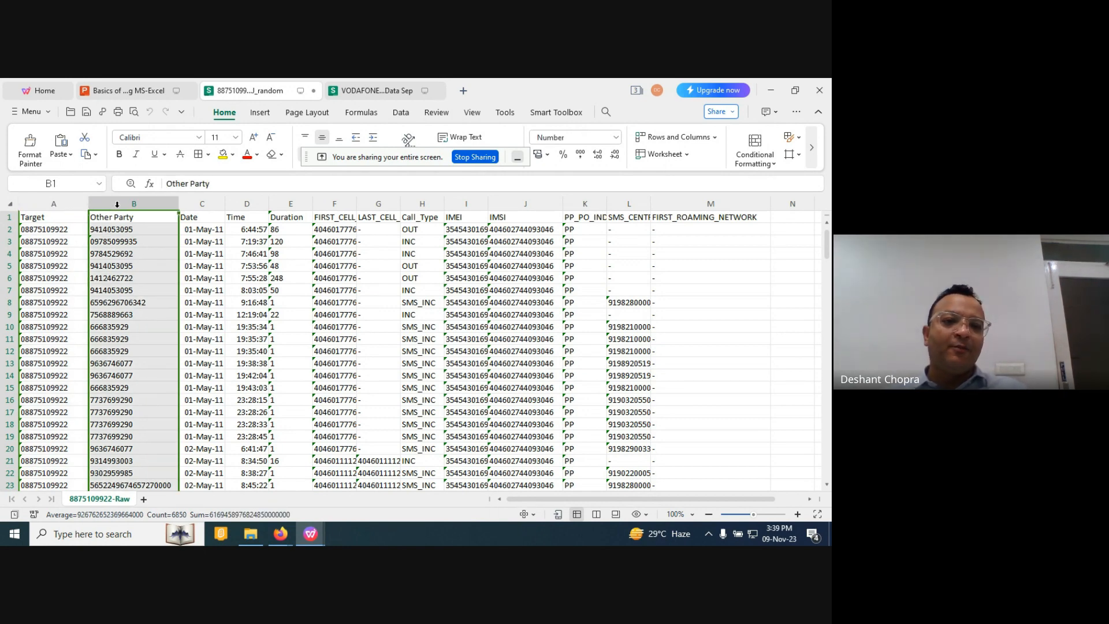
left_click(195, 204)
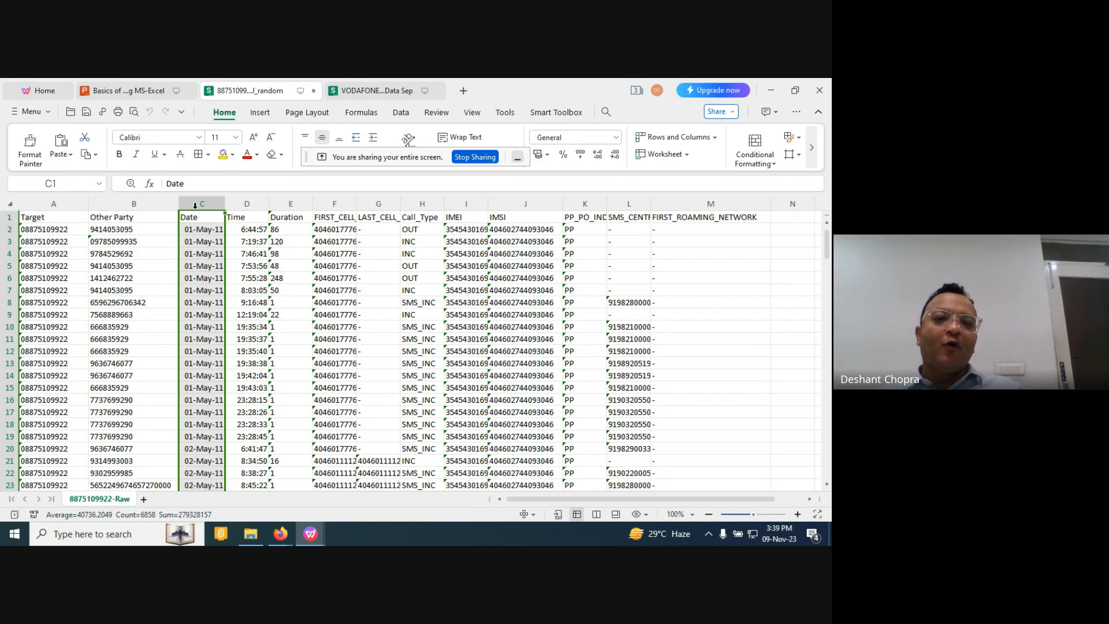
left_click(247, 205)
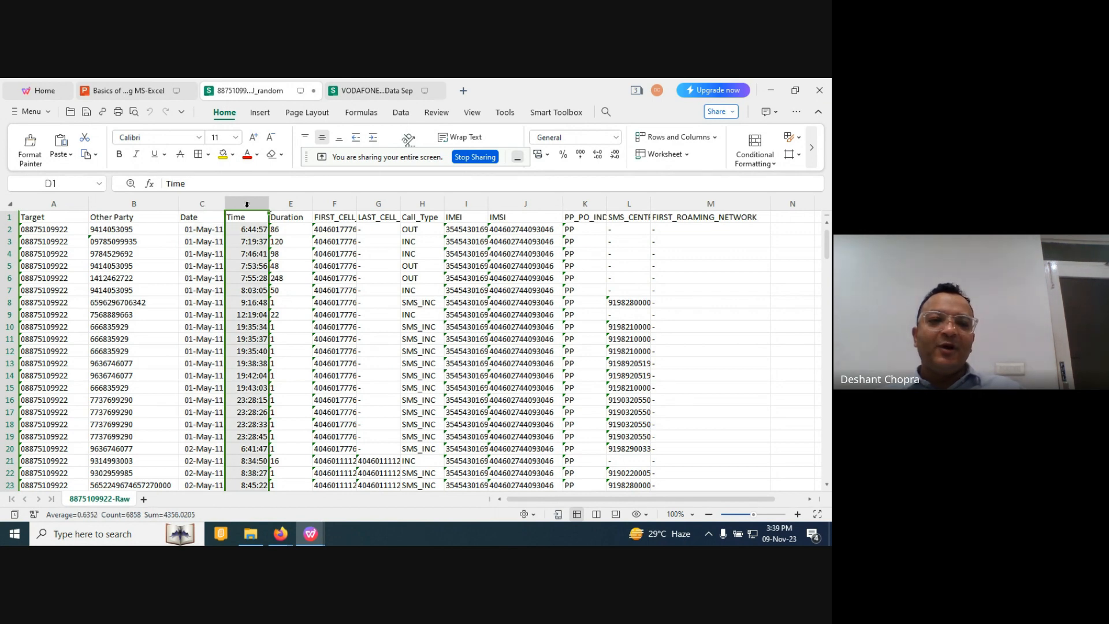
left_click(288, 204)
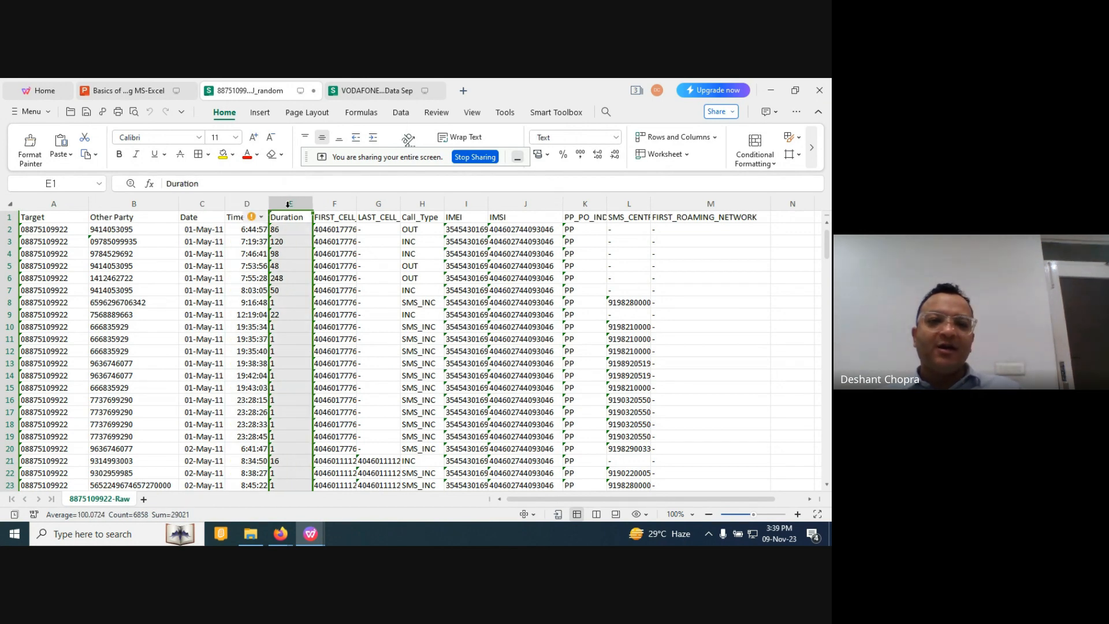
double_click(356, 204)
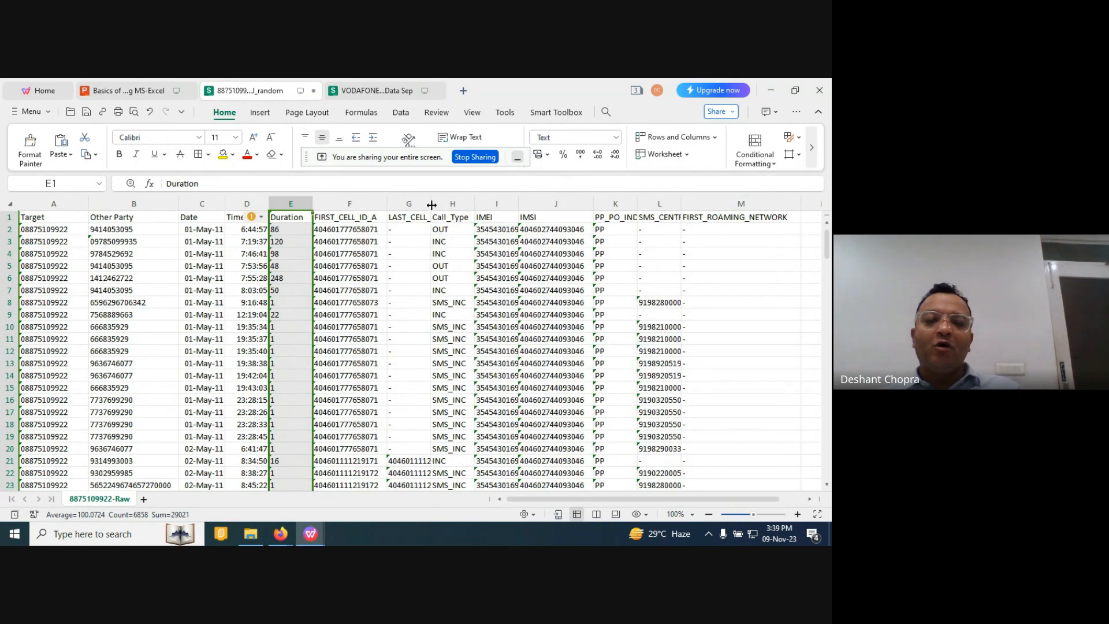
left_click_drag(431, 205, 450, 204)
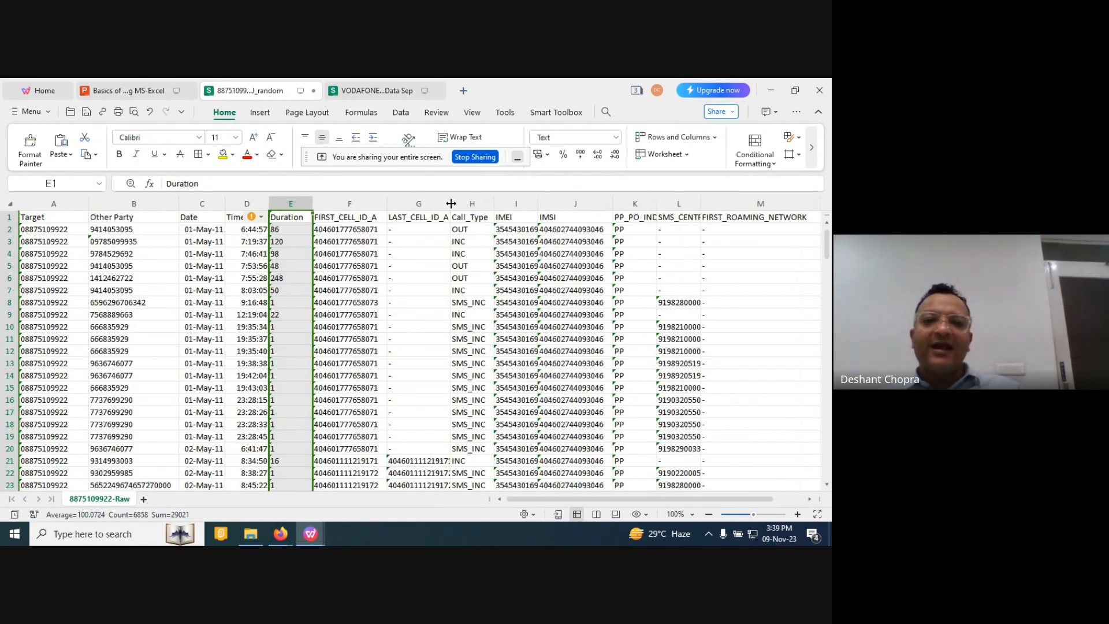
left_click(471, 206)
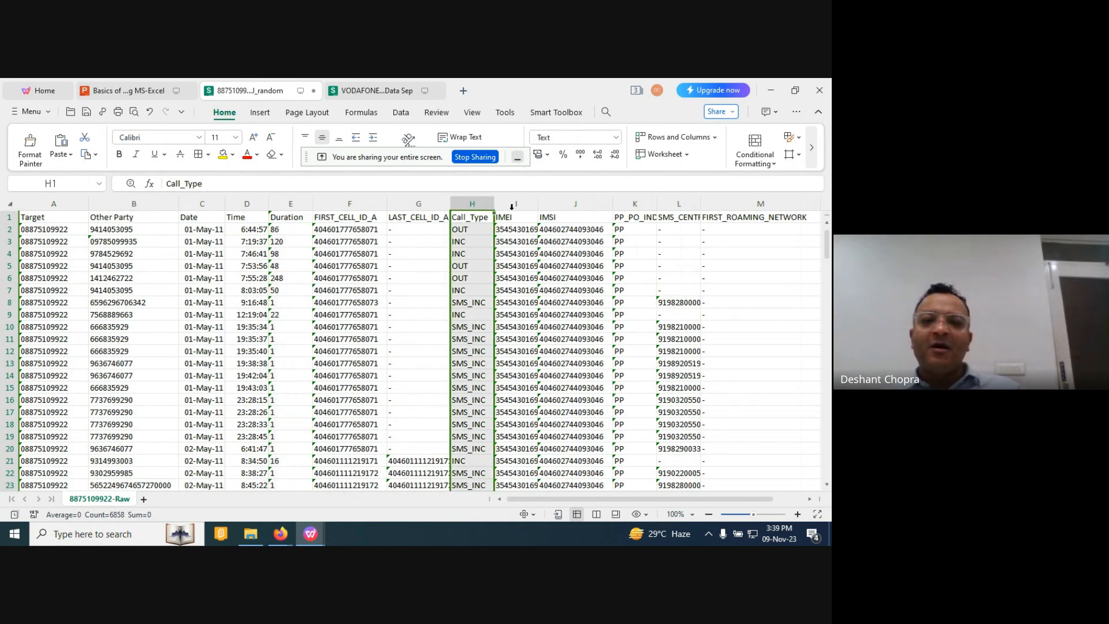
double_click(540, 204)
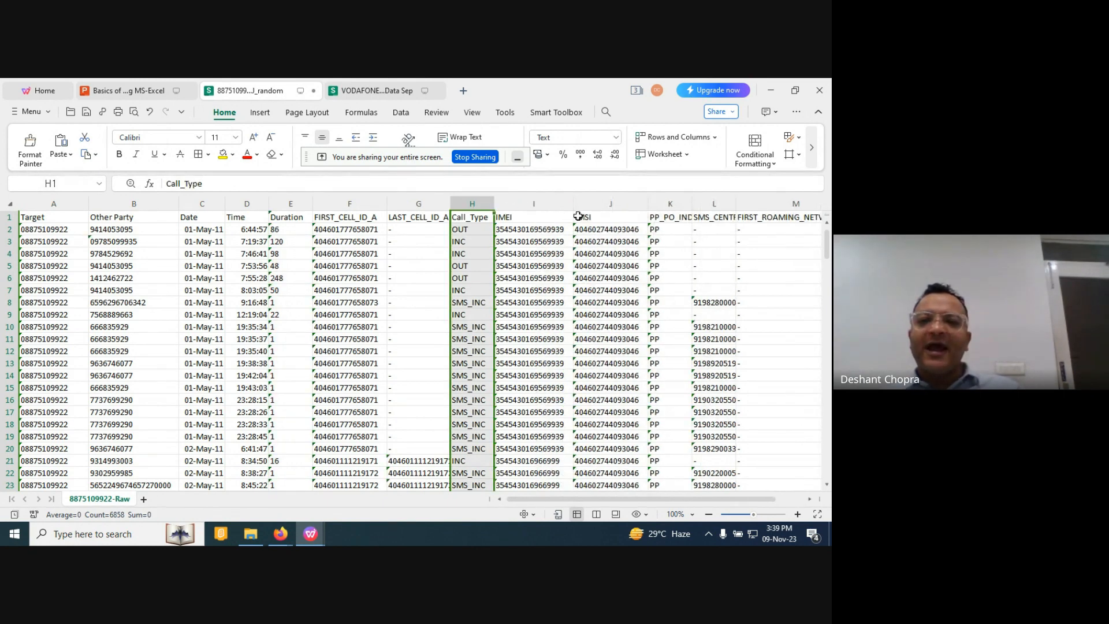
double_click(648, 200)
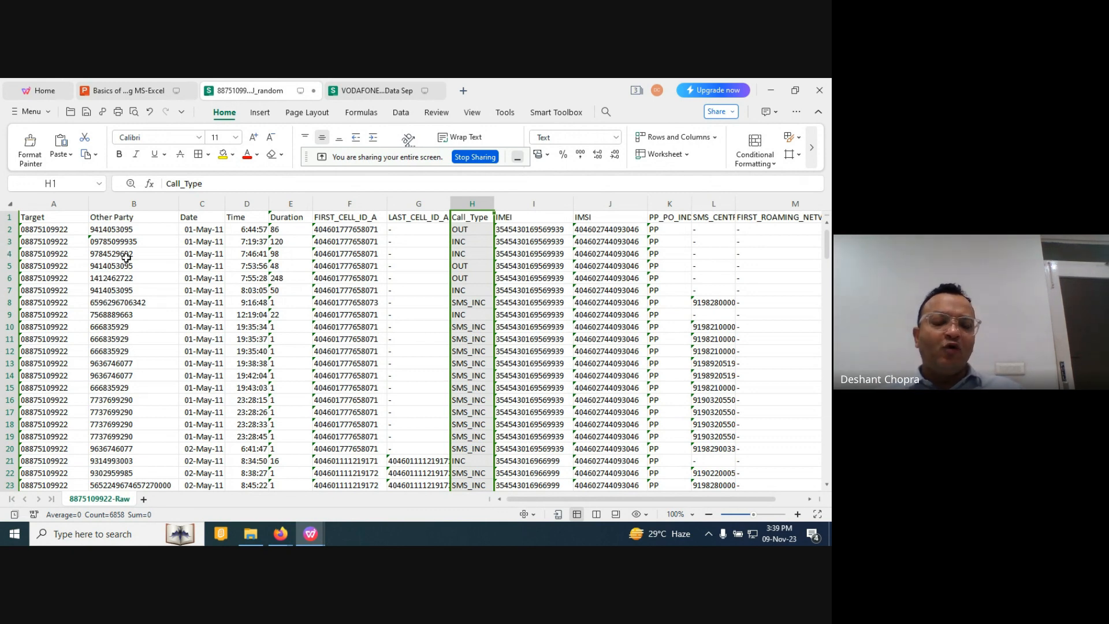
Create a PivotTable from all the data in the raw call records sheet, placed on a new worksheet.
left_click(11, 203)
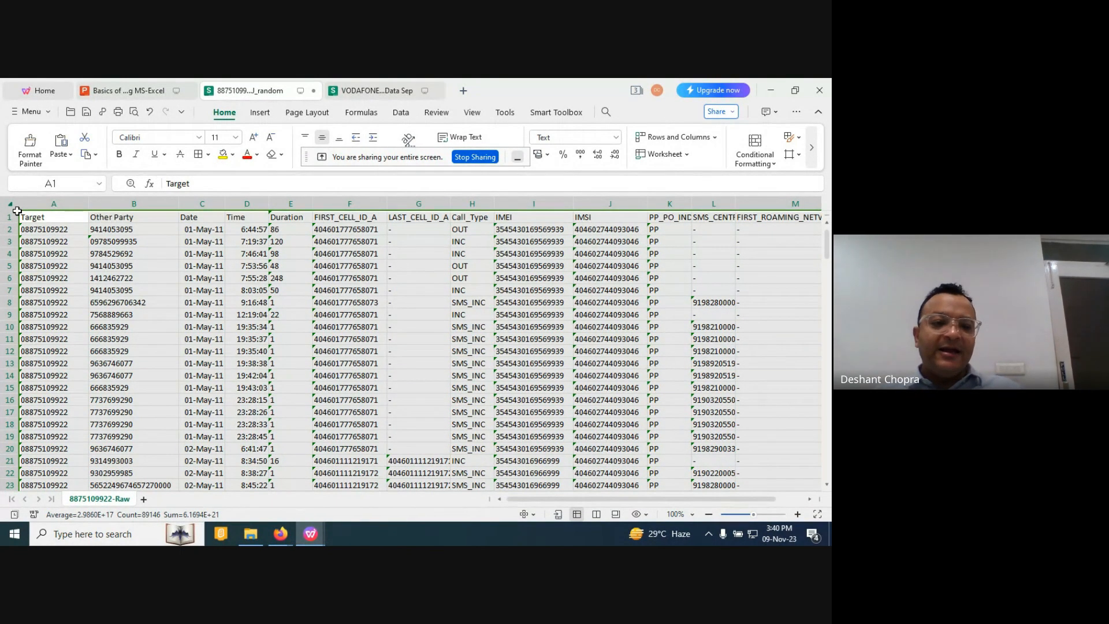
left_click(260, 115)
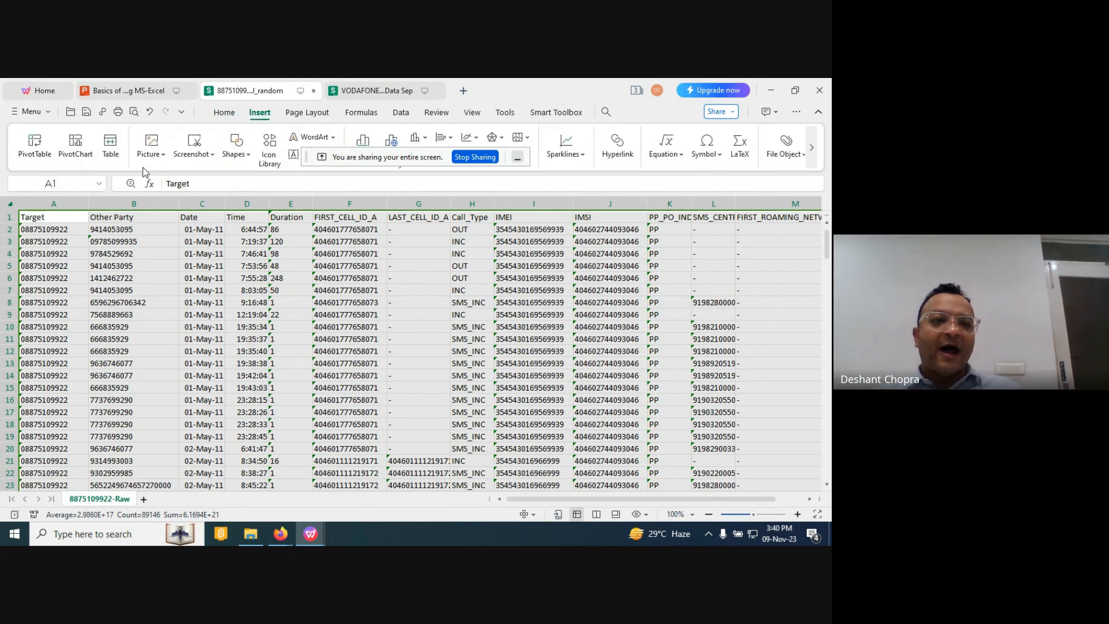
left_click(31, 151)
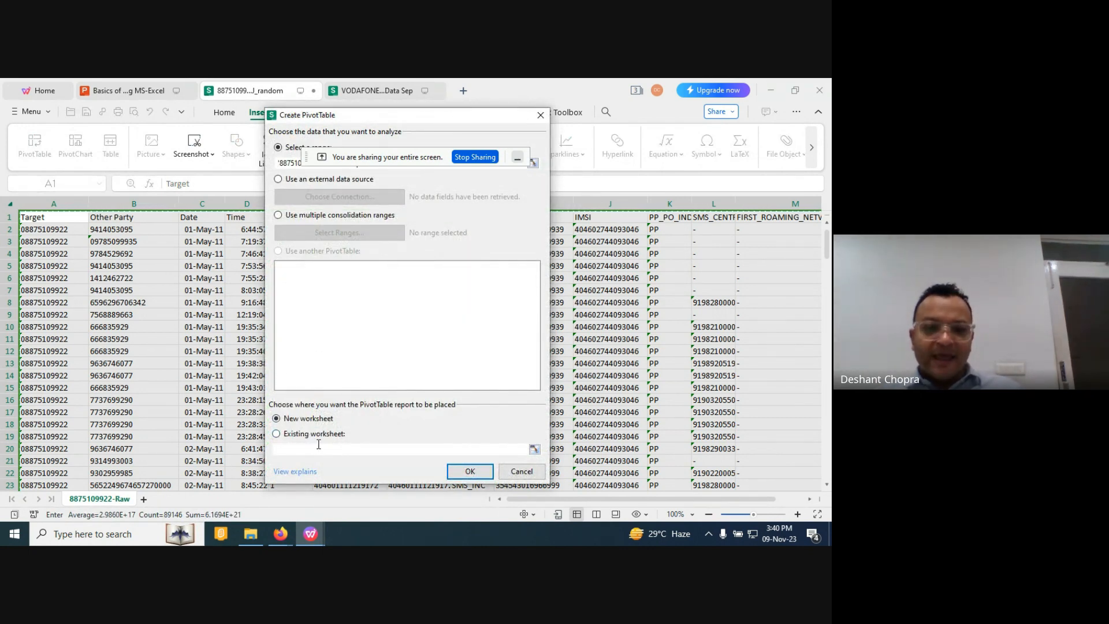
left_click(469, 471)
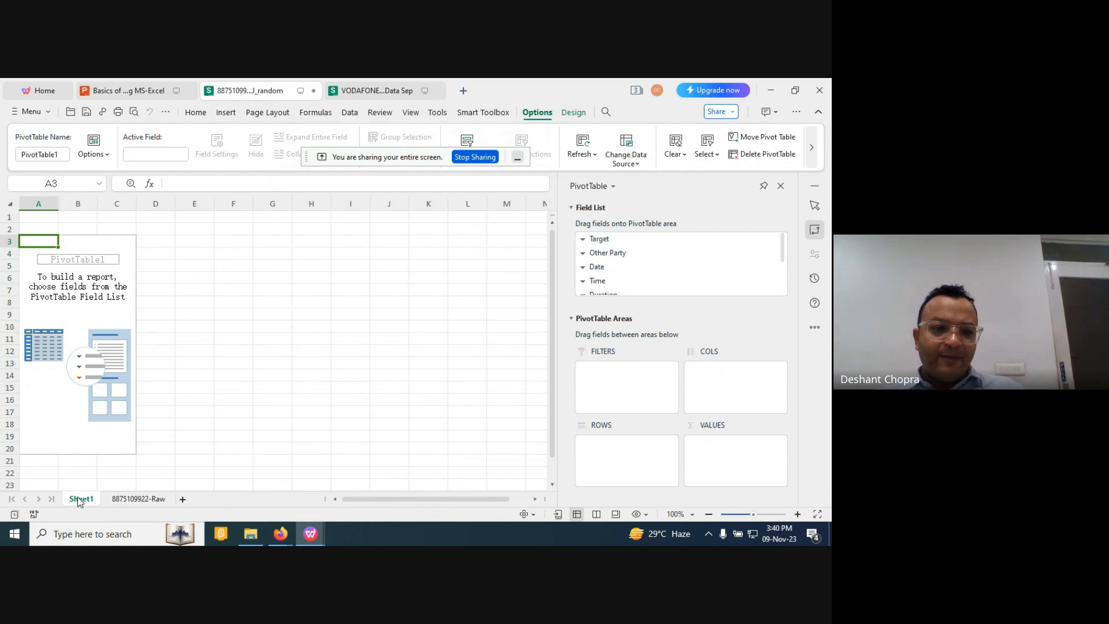
Rename the new PivotTable worksheet as Pivot Table.
double_click(79, 499)
type("P")
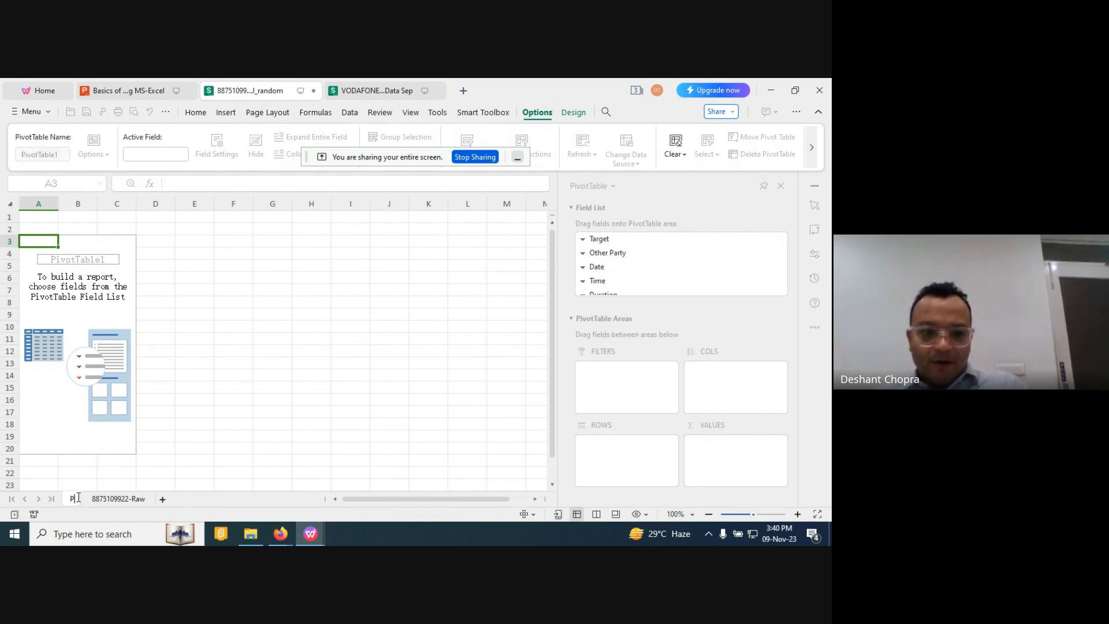
type("ivot")
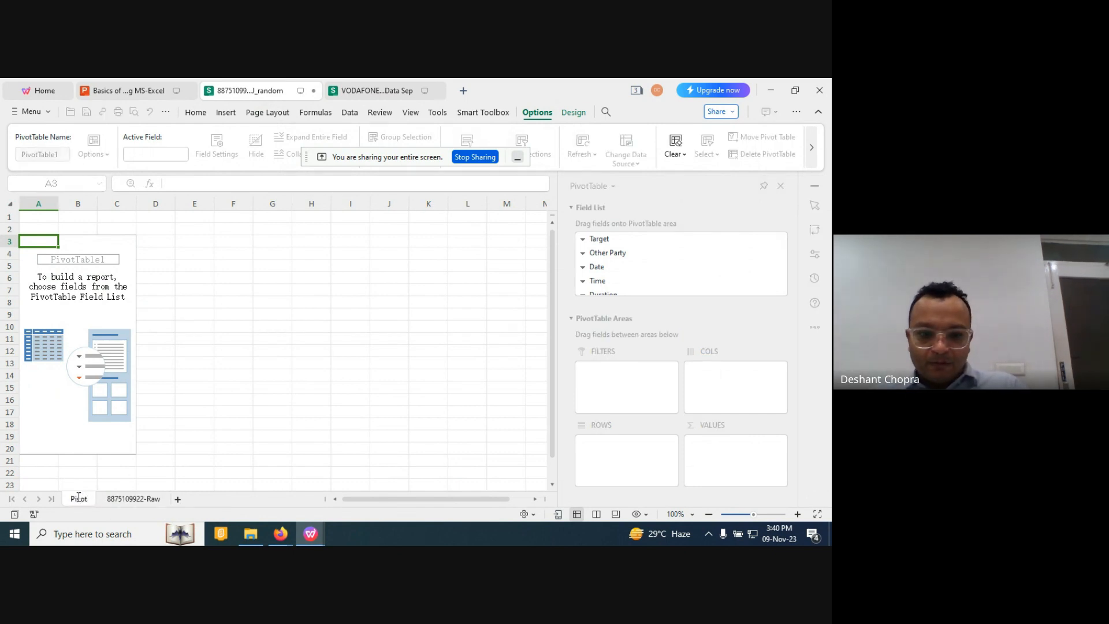
type(" Table")
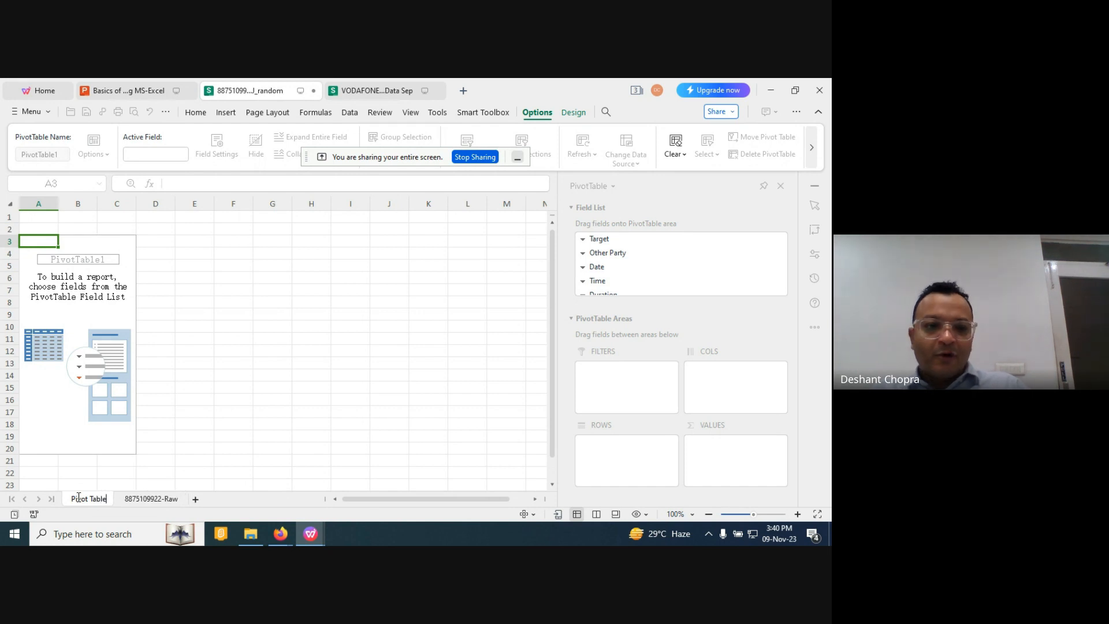
Add another blank worksheet and name it Dashboard.
left_click(195, 499)
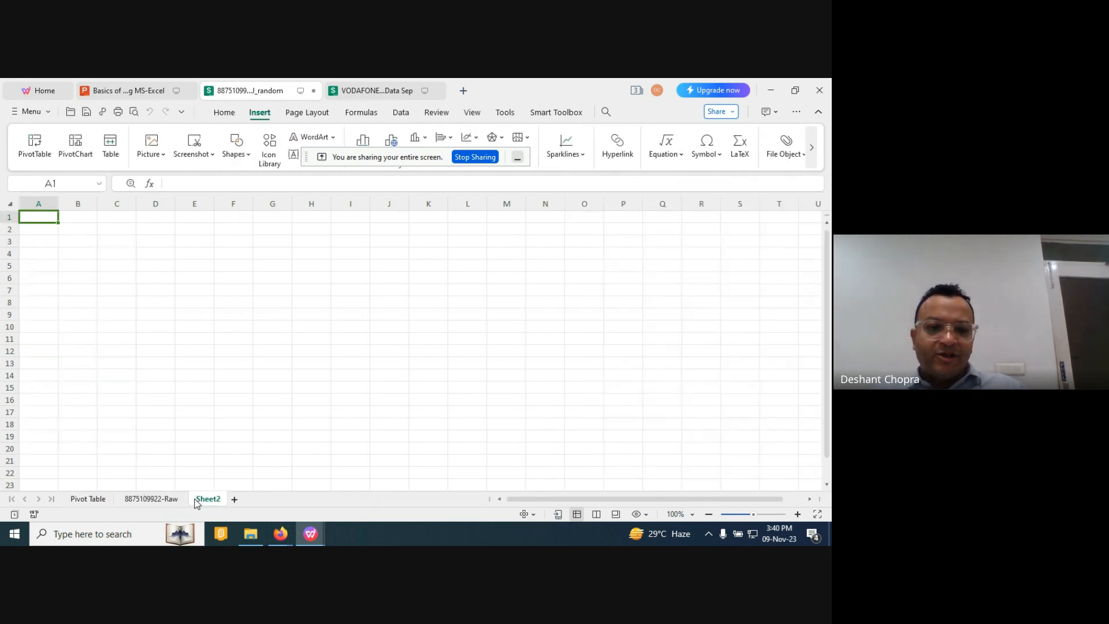
double_click(209, 500)
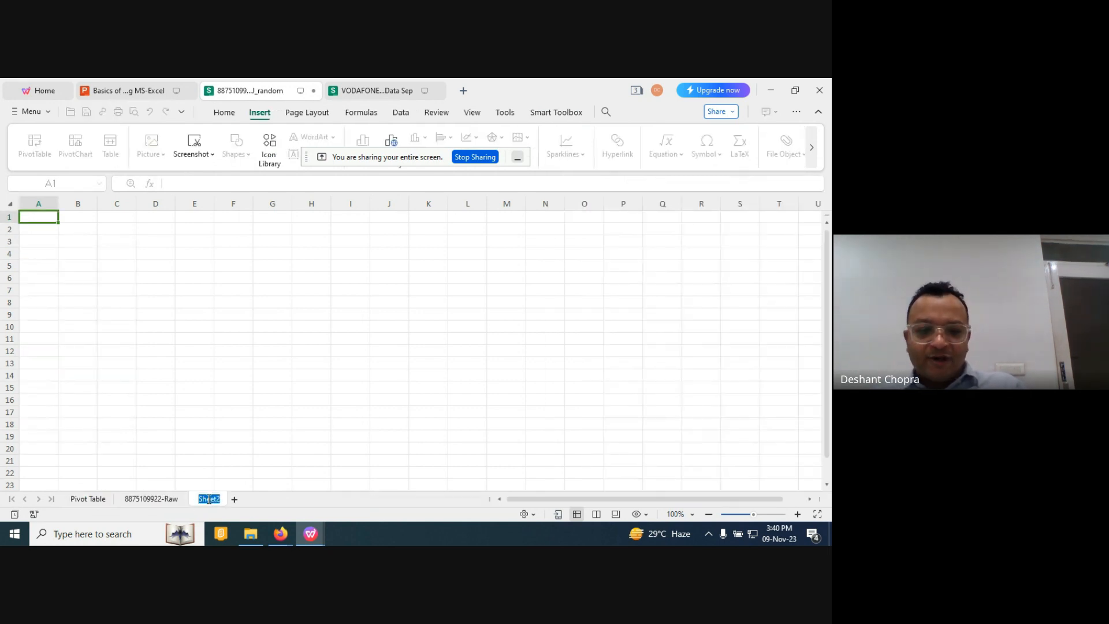
type("Dashbo")
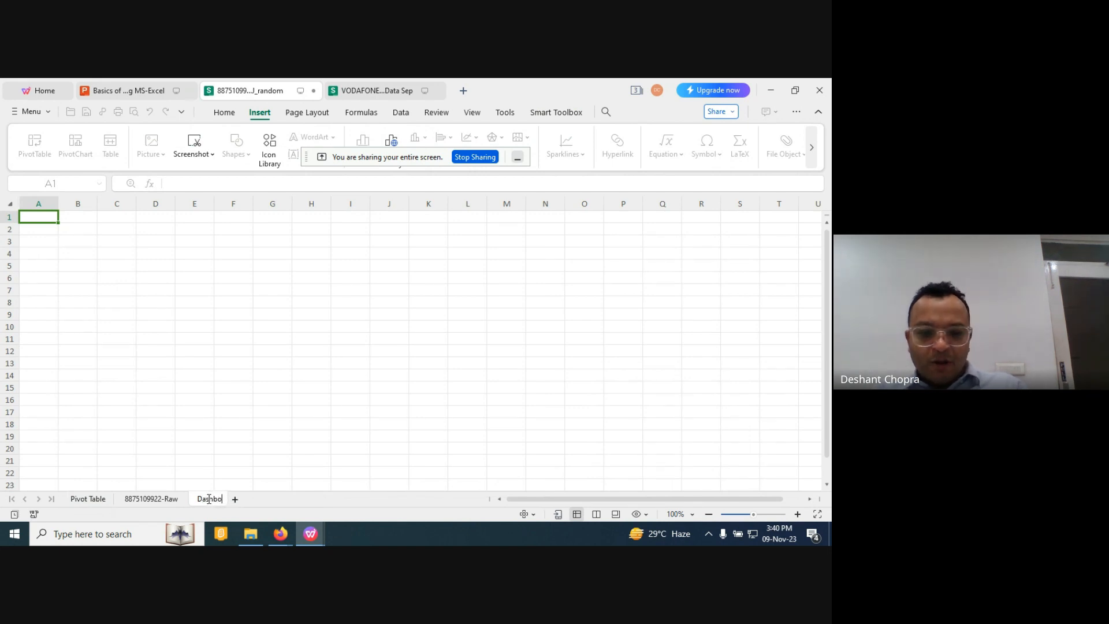
type("ard")
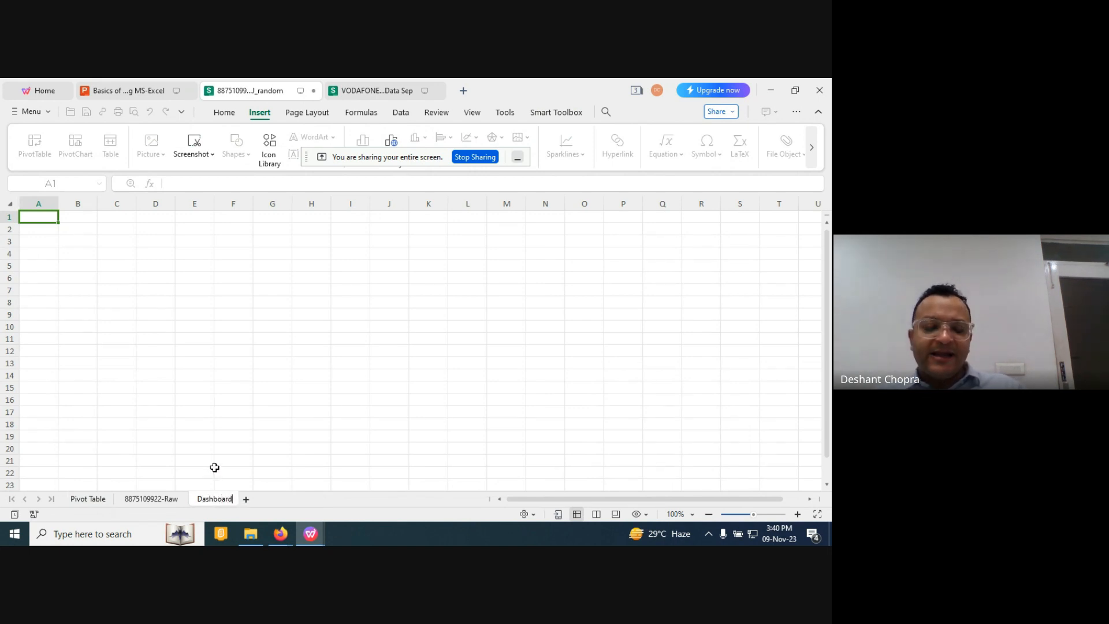
Compare the field list on the Pivot Table sheet with the header row of the raw call records.
left_click(91, 499)
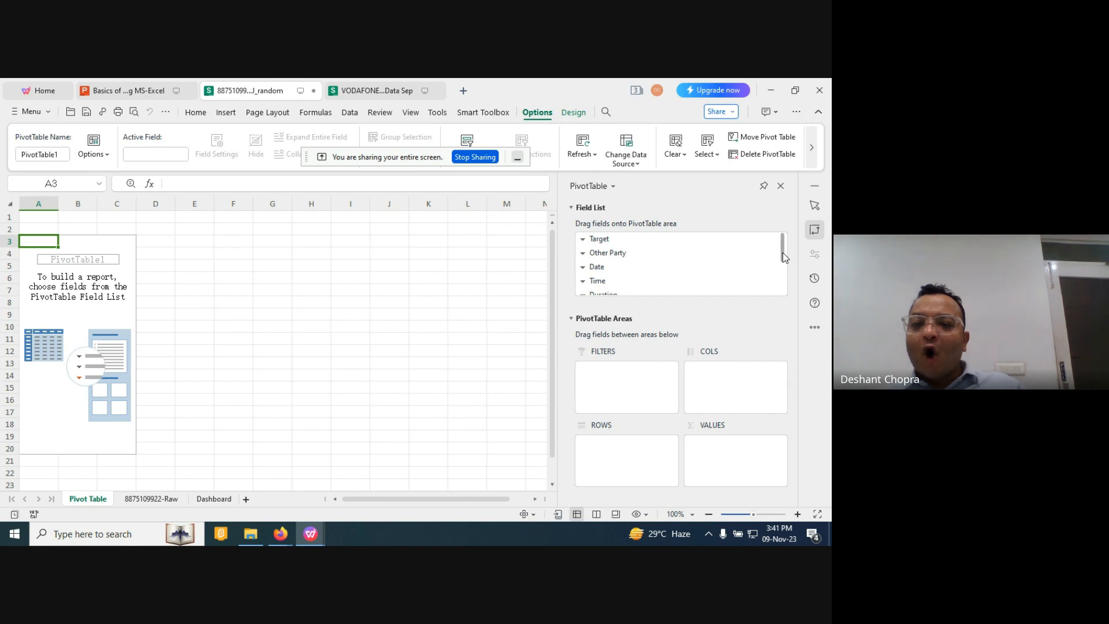
mouse_move(782, 252)
left_mouse_down()
mouse_move(787, 304)
mouse_move(789, 256)
left_mouse_up()
left_click(144, 499)
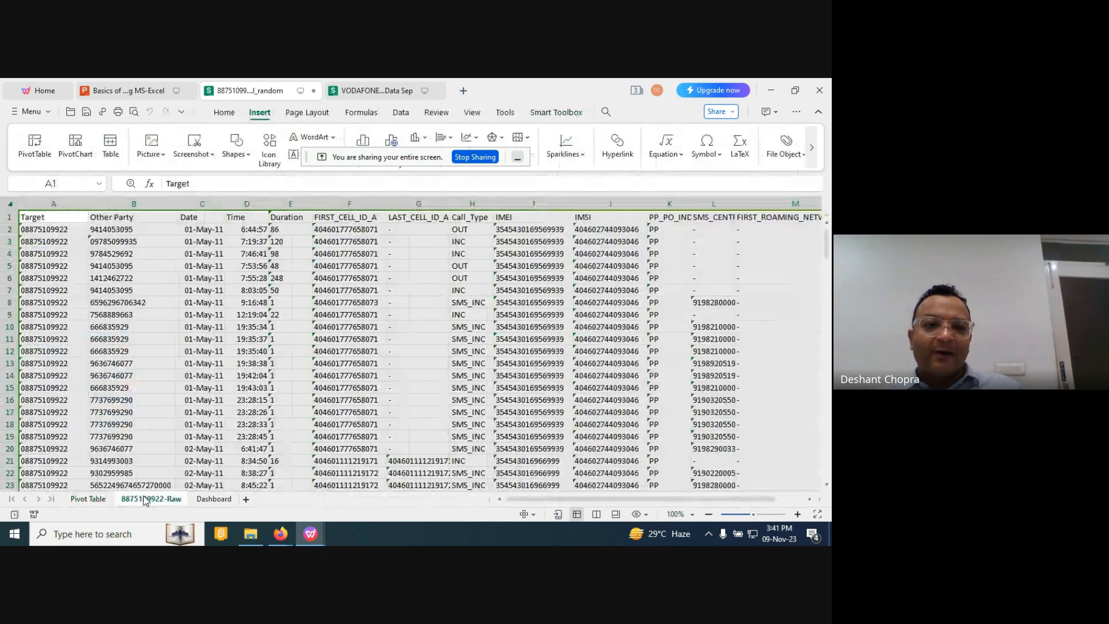
left_click(3, 216)
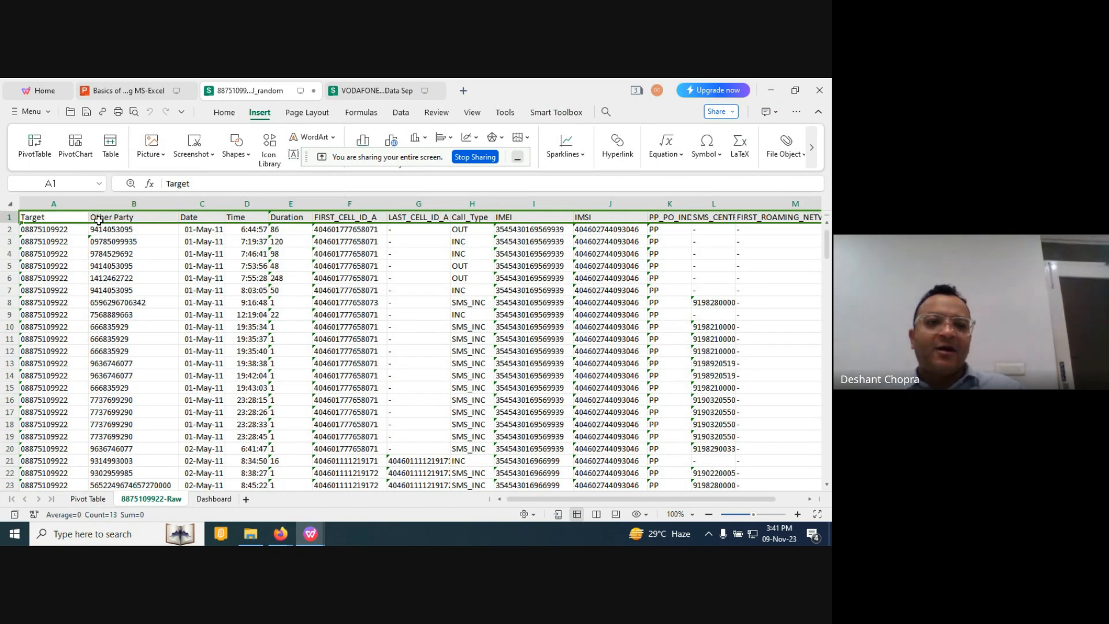
left_click(92, 501)
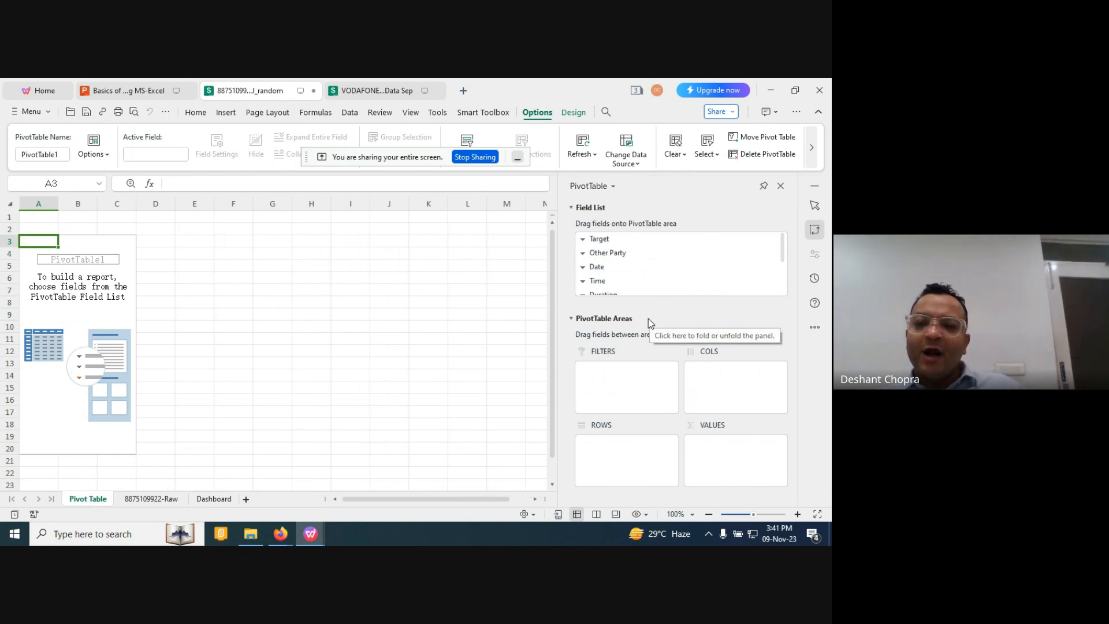
Build the PivotTable with Other Party as the row field and the count of Other Party as the values.
left_click(610, 257)
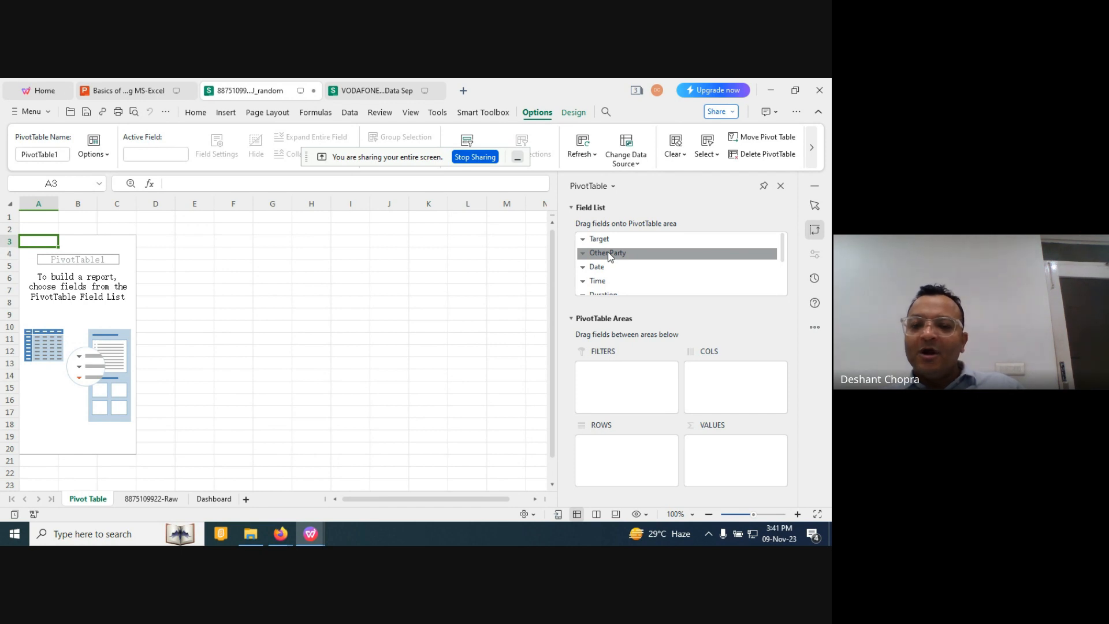
left_click_drag(609, 257, 623, 458)
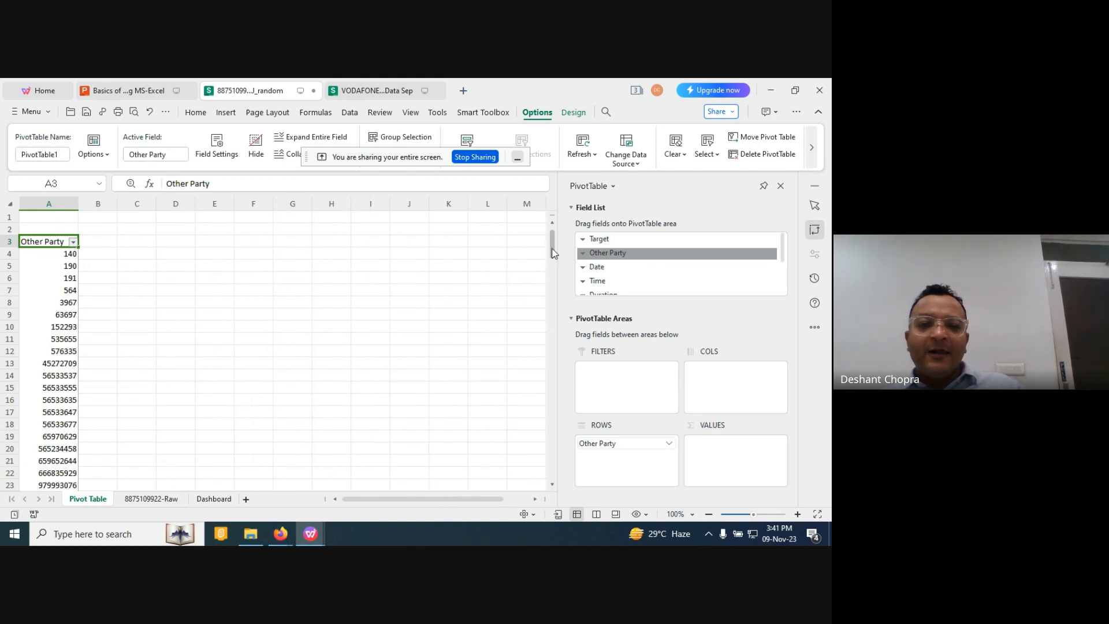
mouse_move(553, 246)
left_mouse_down()
mouse_move(556, 474)
mouse_move(557, 243)
left_mouse_up()
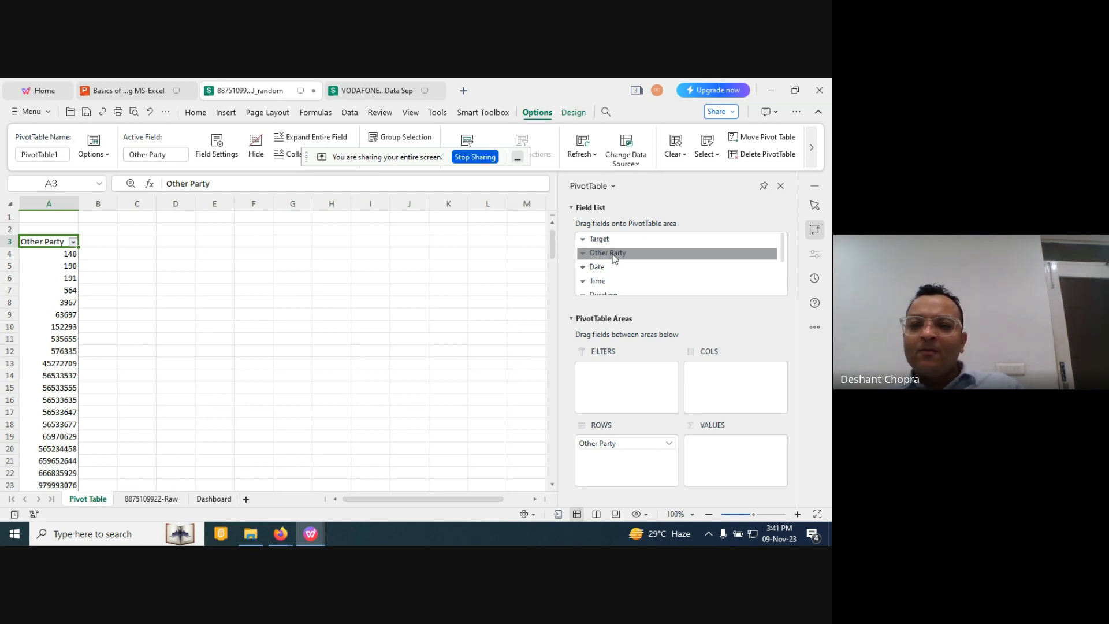
left_click_drag(614, 258, 709, 460)
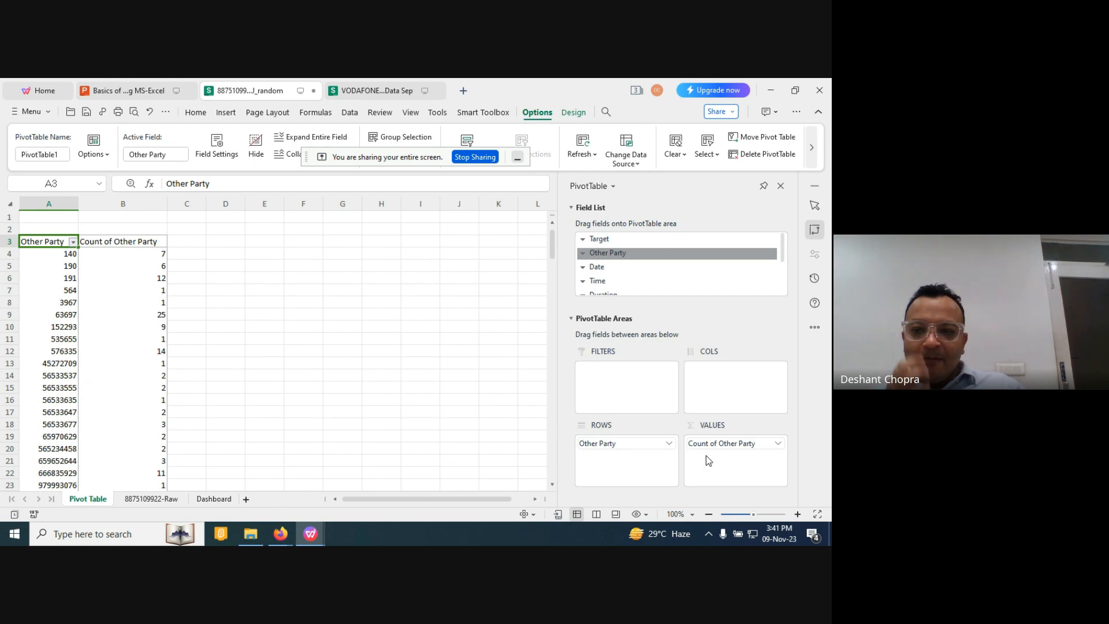
Review the summary calculations available for the Other Party value field and keep Count.
left_click(761, 446)
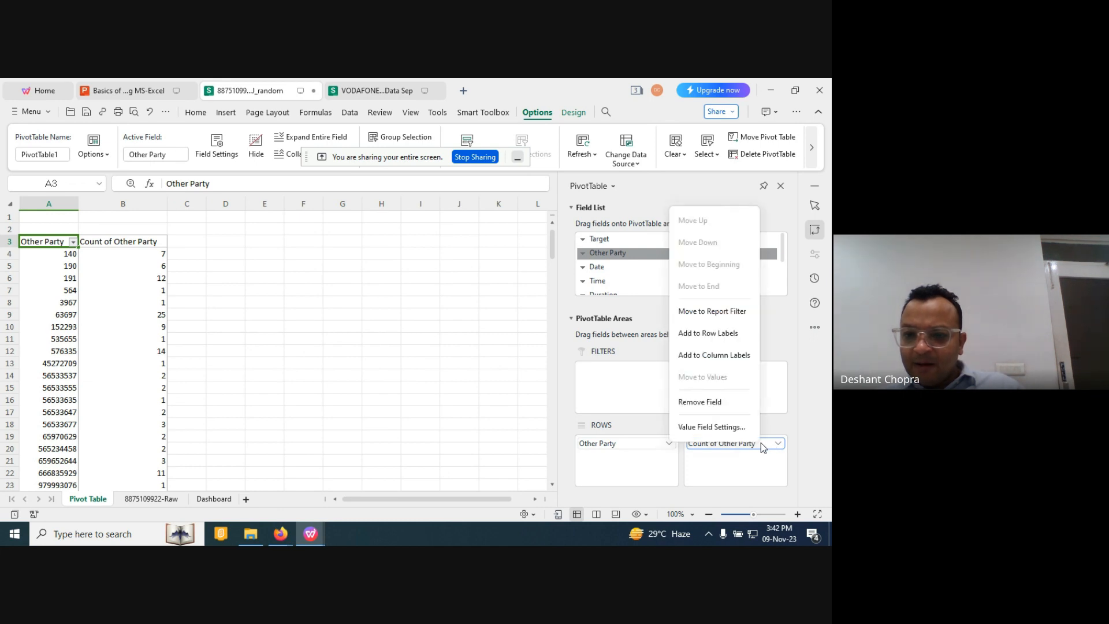
left_click(724, 429)
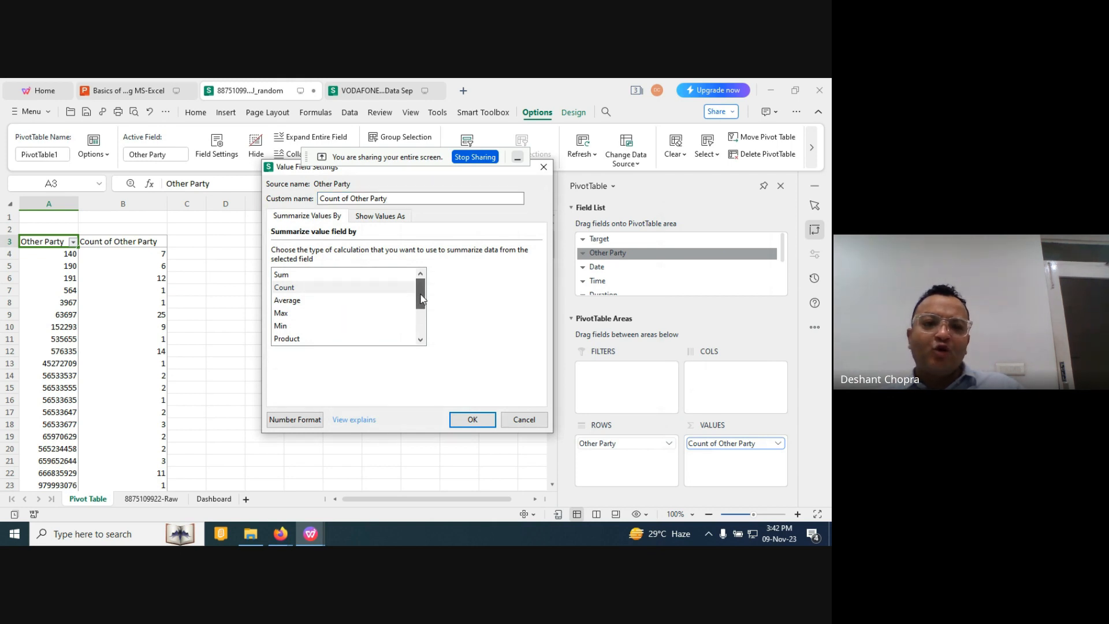
mouse_move(421, 299)
left_mouse_down()
mouse_move(421, 347)
mouse_move(420, 276)
mouse_move(422, 316)
left_mouse_up()
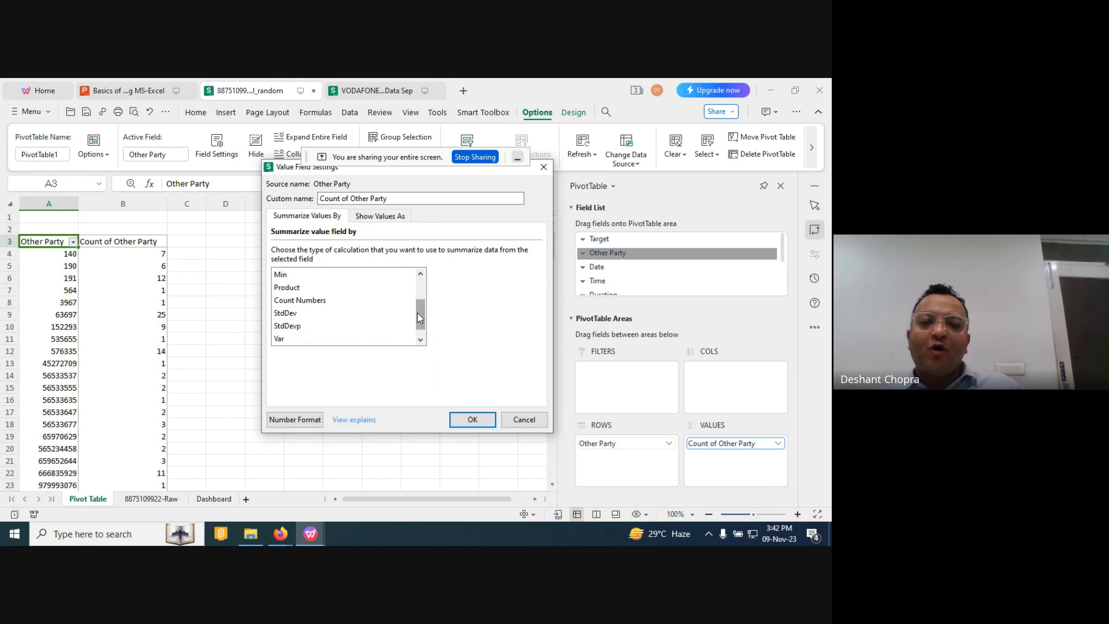
left_click_drag(420, 318, 424, 279)
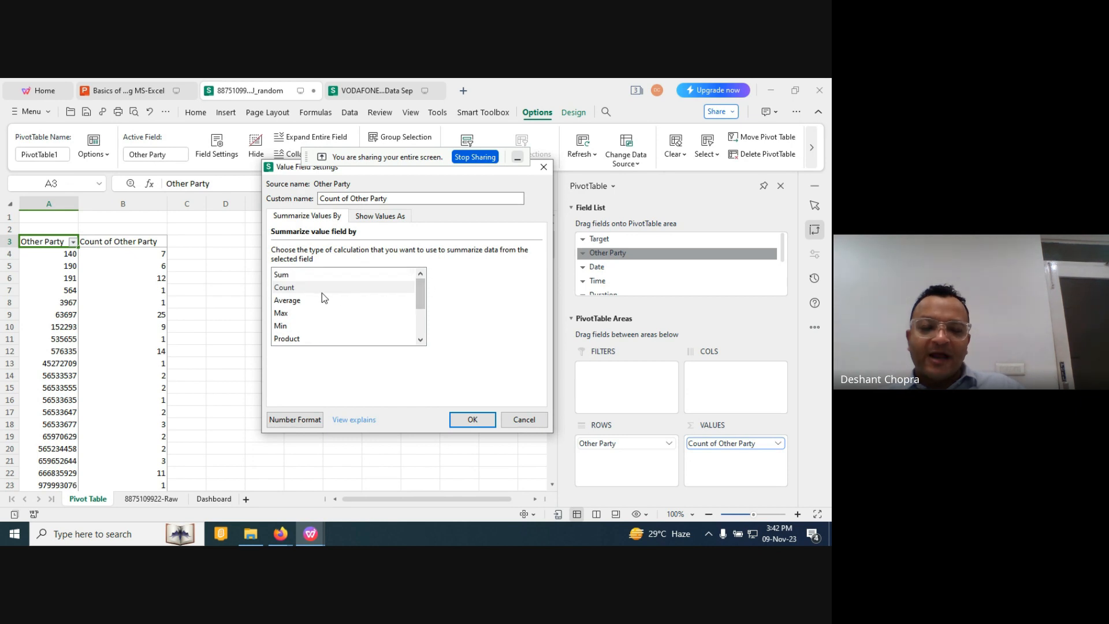
left_click(462, 421)
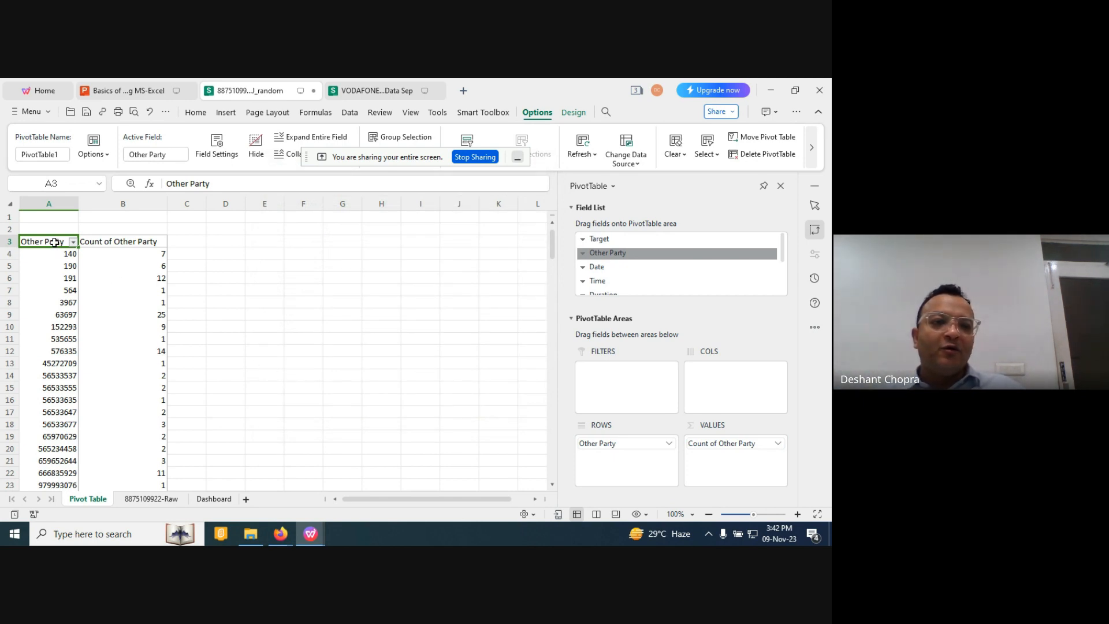
Copy the entire PivotTable from its headers to the Grand Total row and paste it as values at cell D3 of the Dashboard sheet.
key("shift+Right")
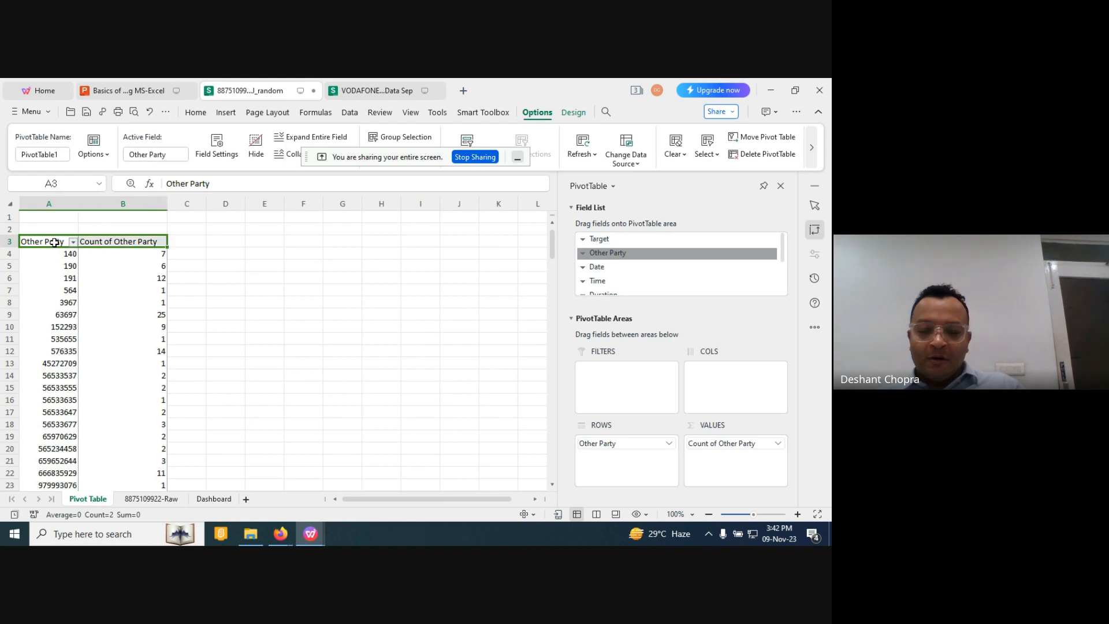
key("ctrl+shift+Down")
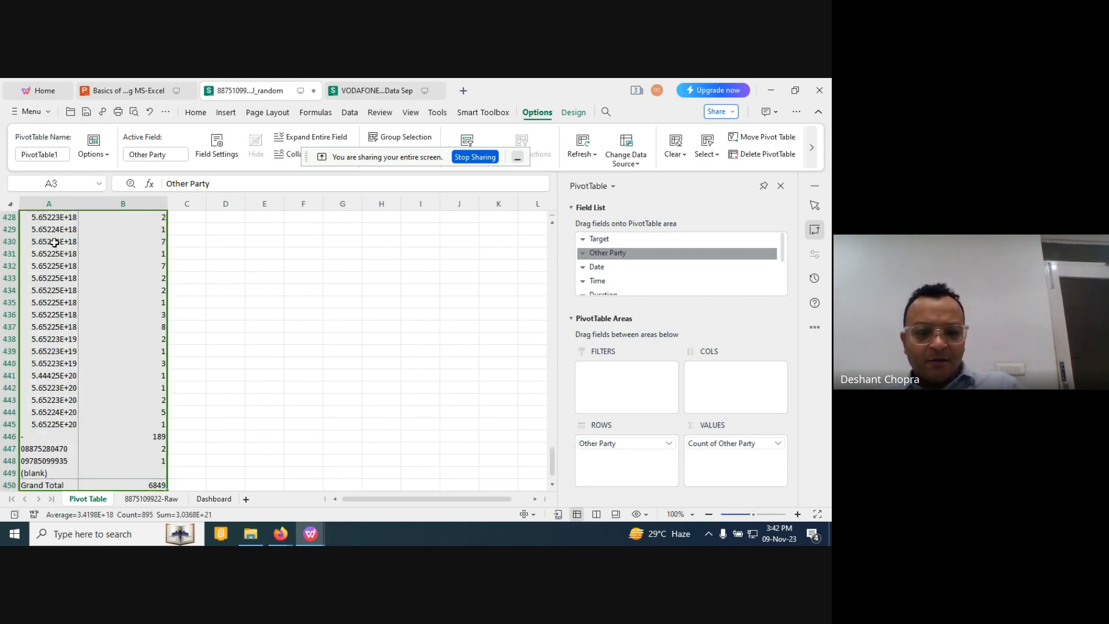
key("ctrl+c")
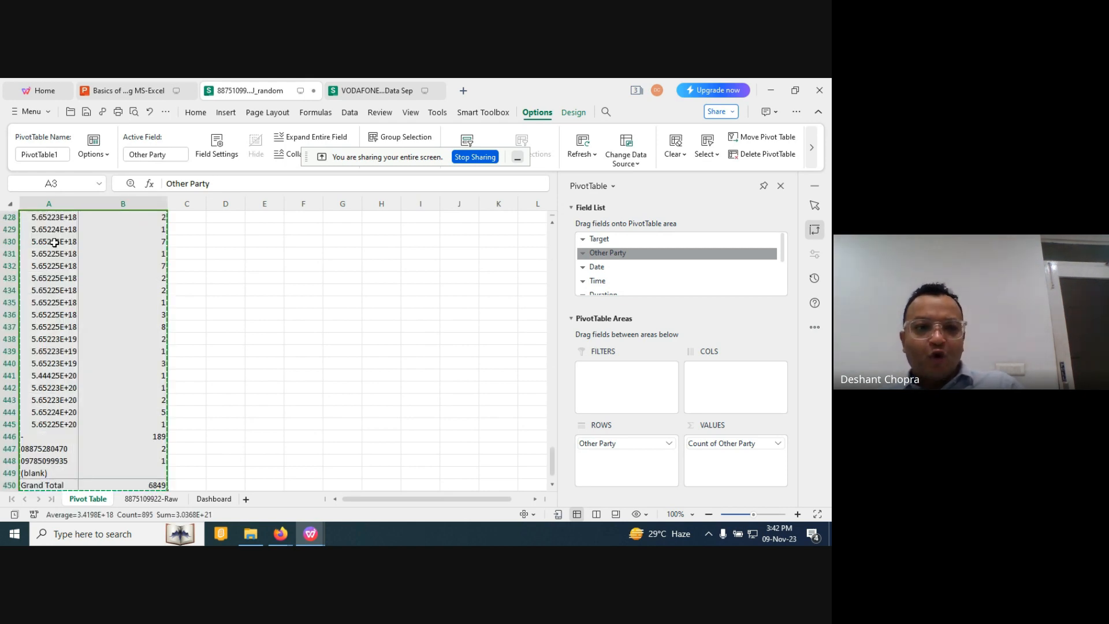
left_click(211, 499)
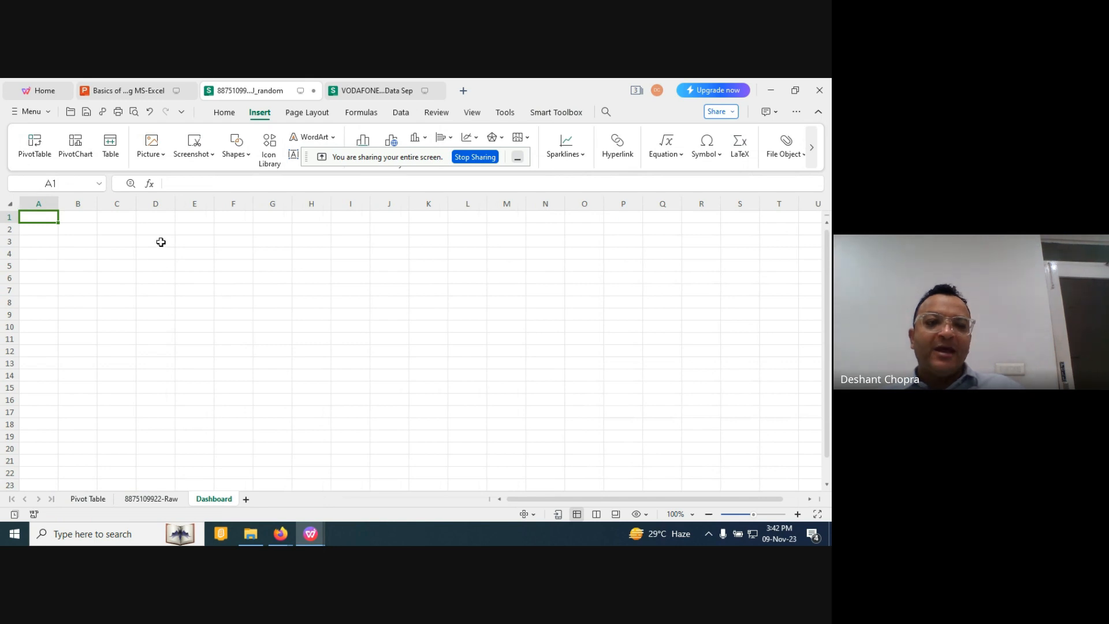
left_click(160, 242)
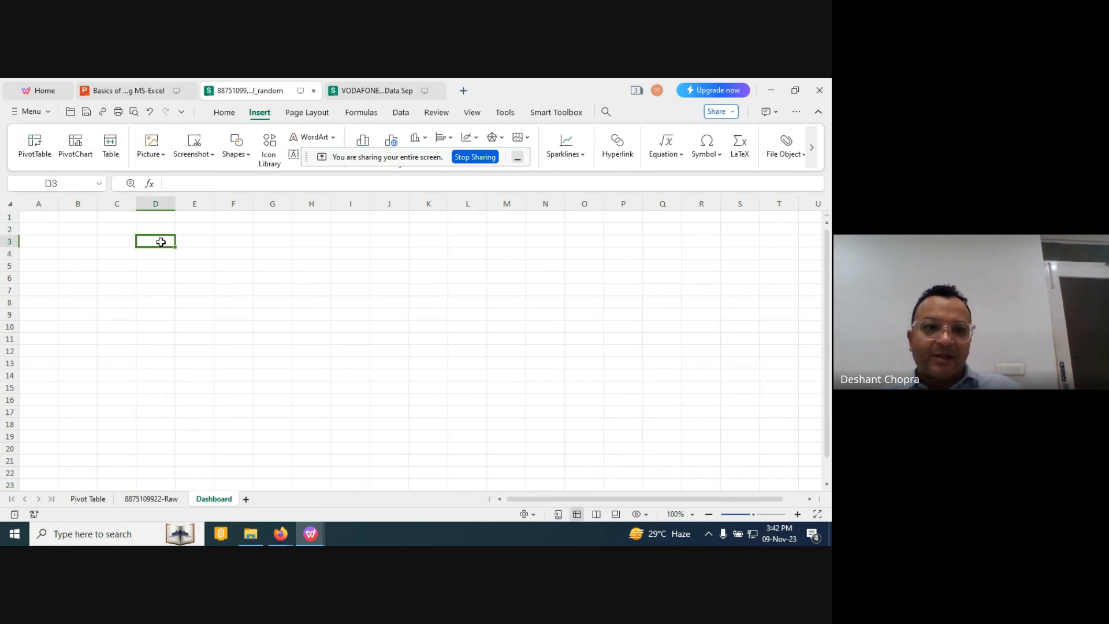
right_click(161, 243)
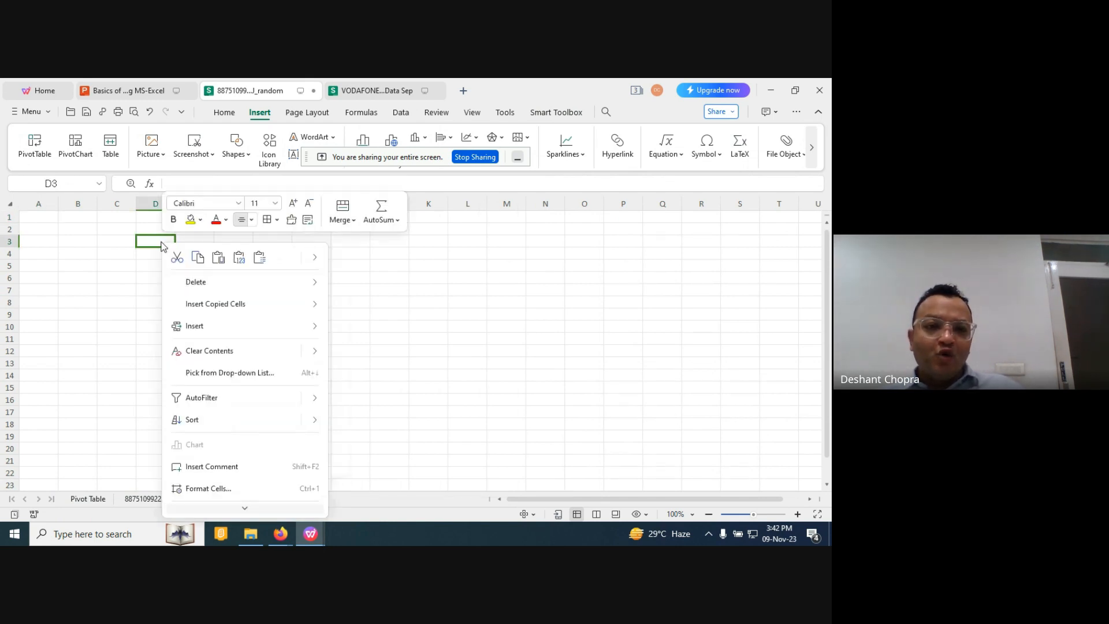
left_click(259, 260)
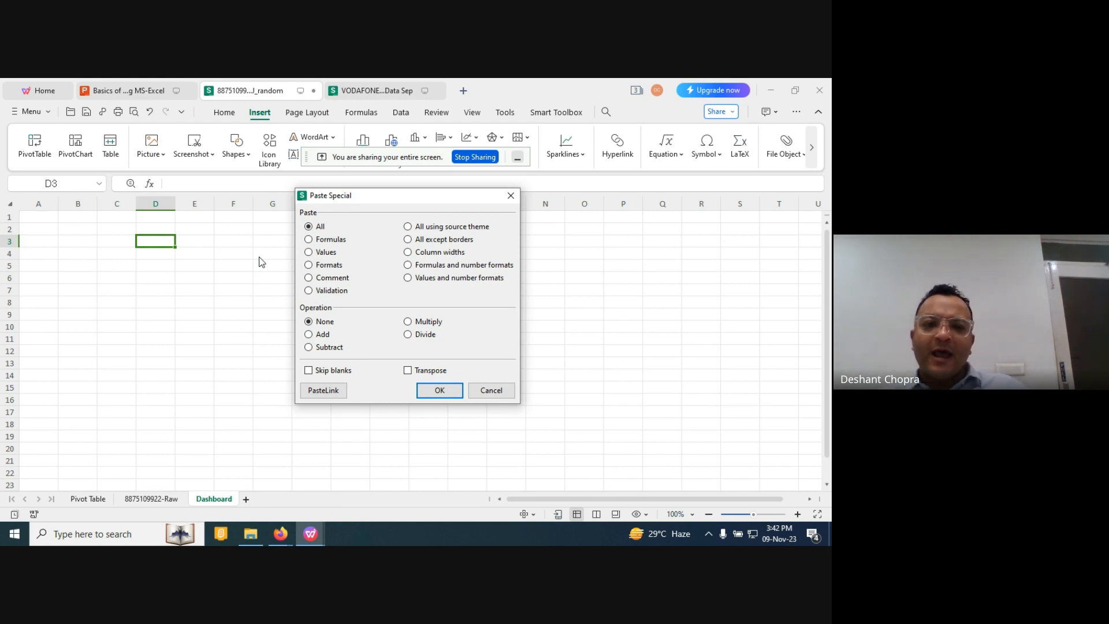
left_click(309, 253)
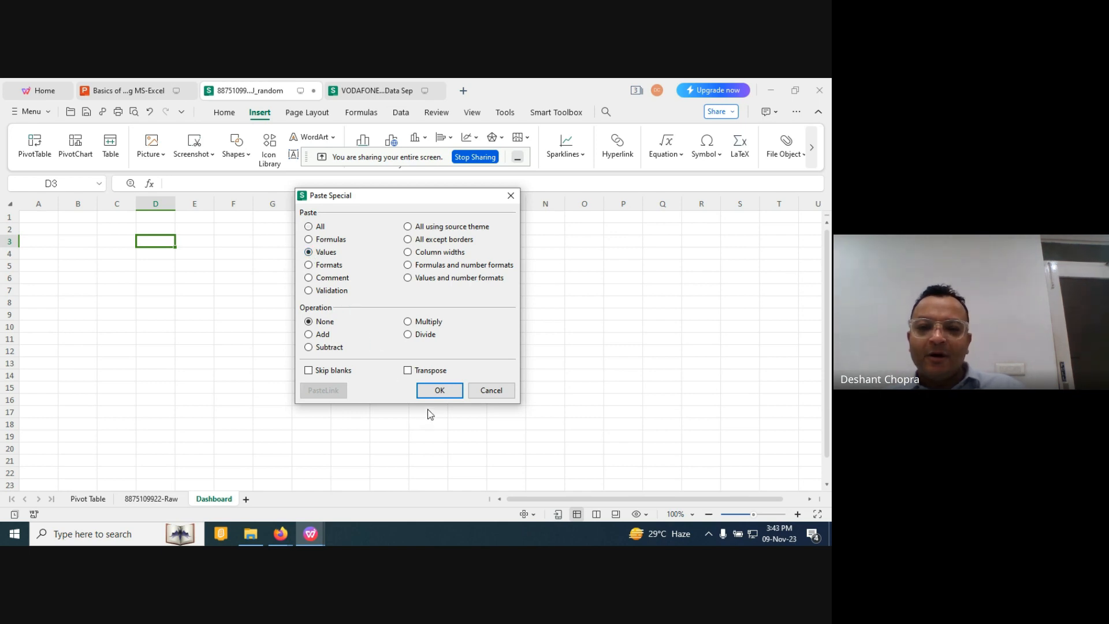
left_click(438, 390)
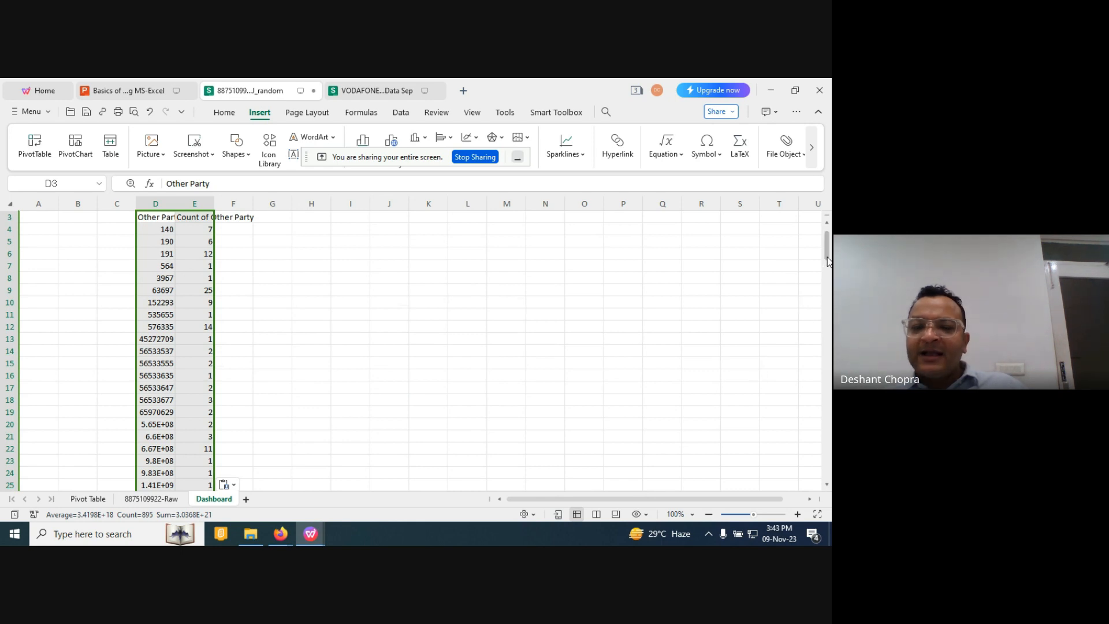
Delete the two empty rows above the pasted table on the Dashboard sheet.
scroll(827, 246, "up", 1)
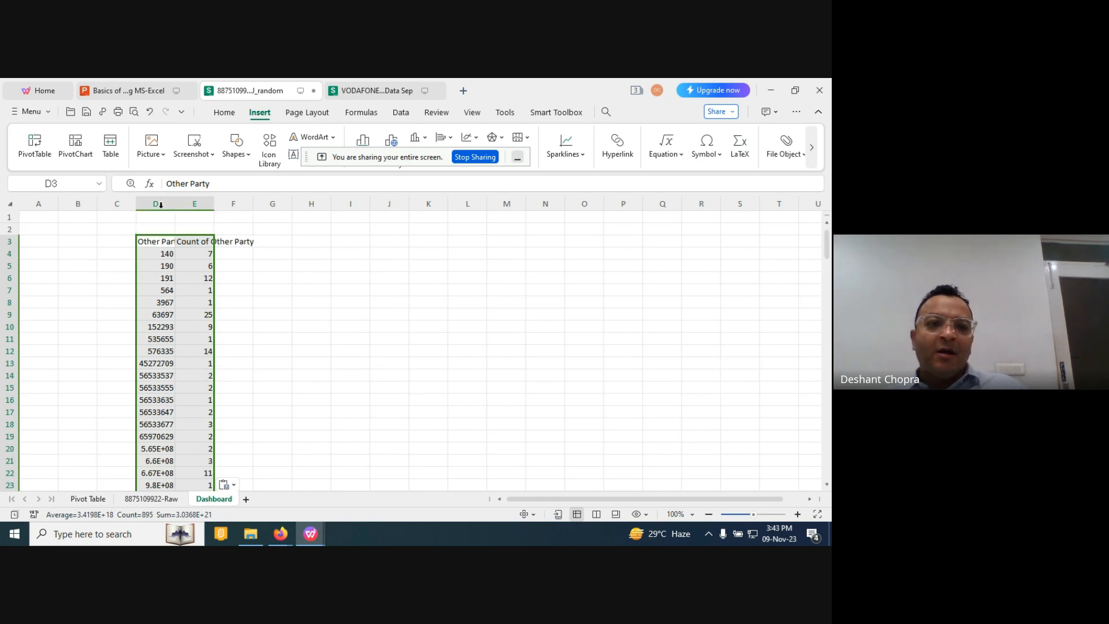
left_click(6, 216)
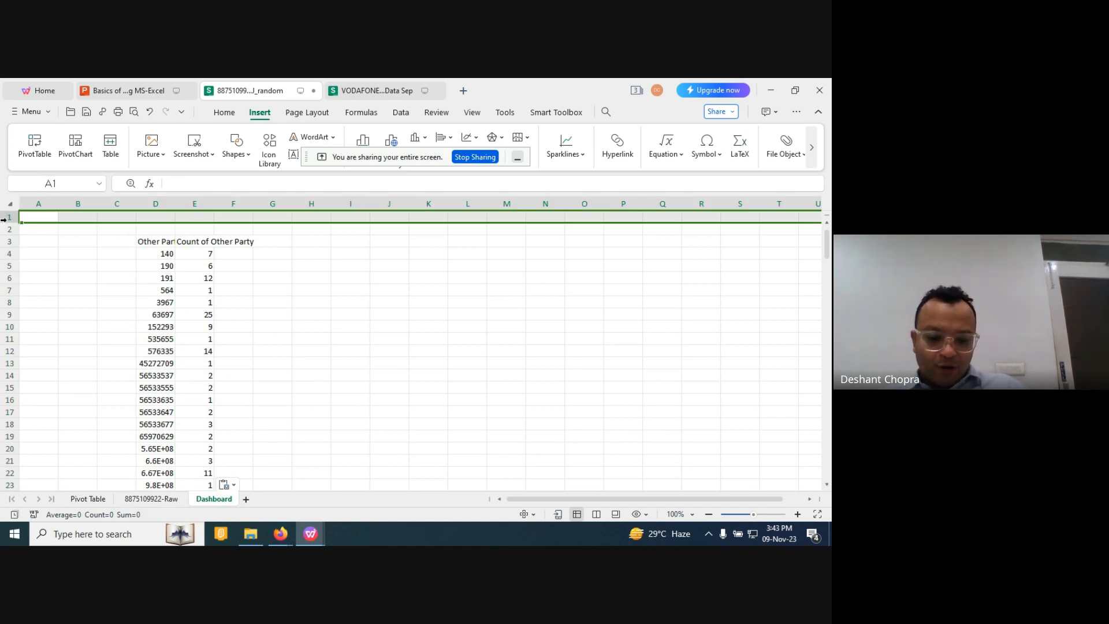
right_click(6, 216)
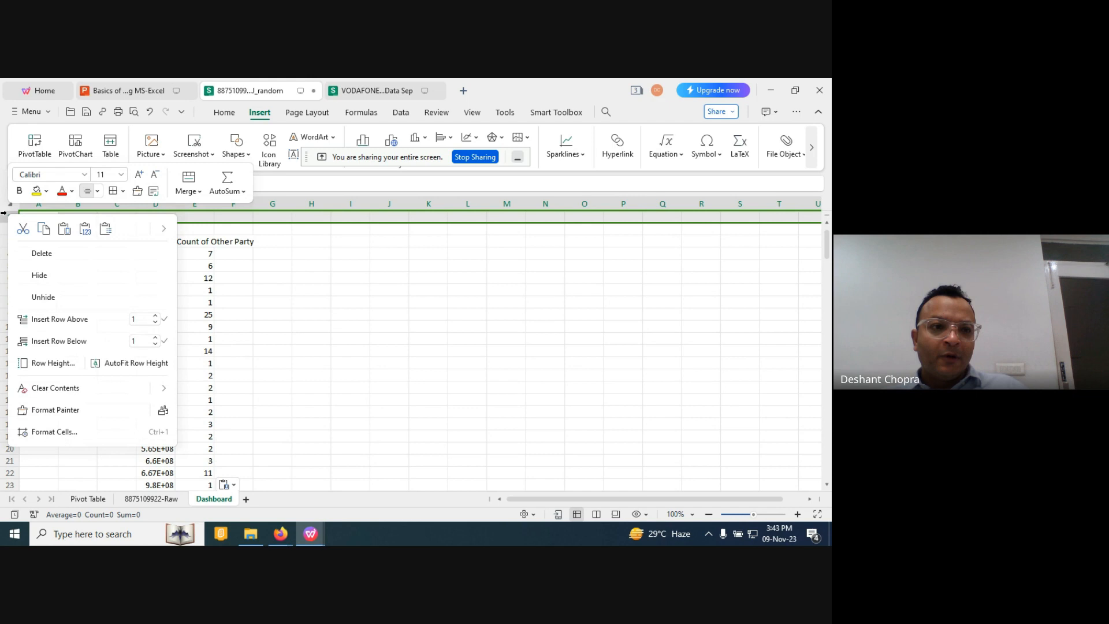
left_click(33, 251)
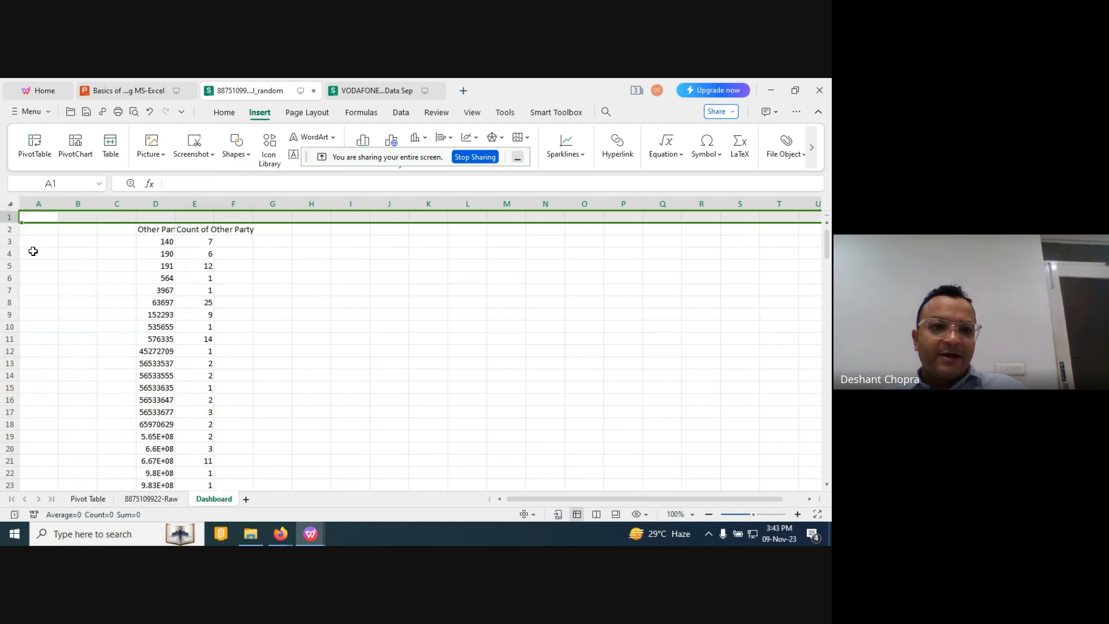
right_click(5, 217)
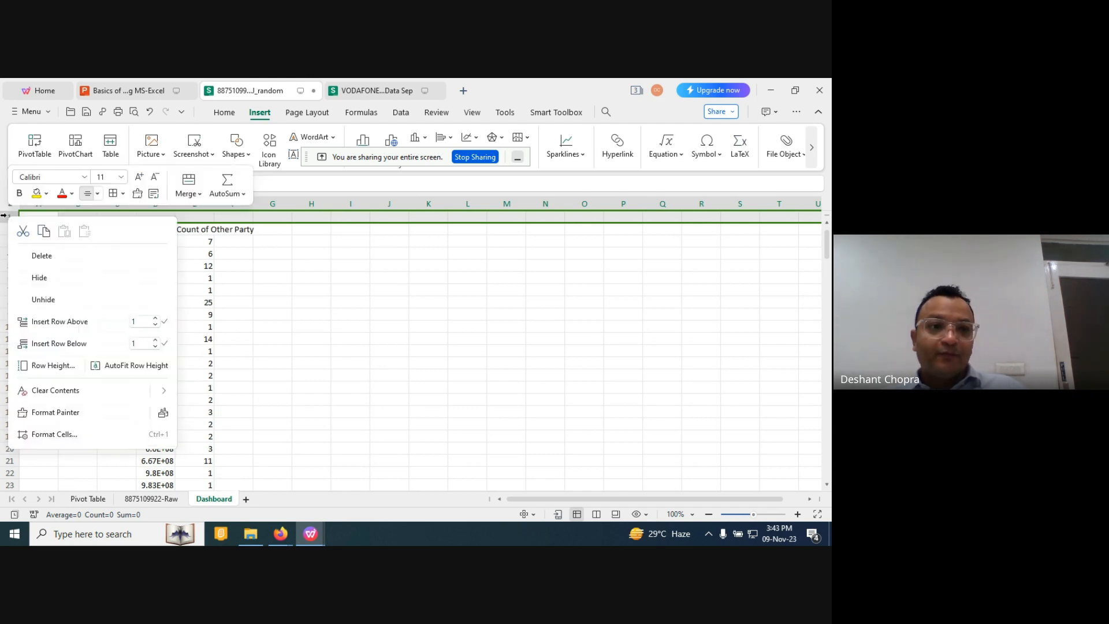
left_click(33, 251)
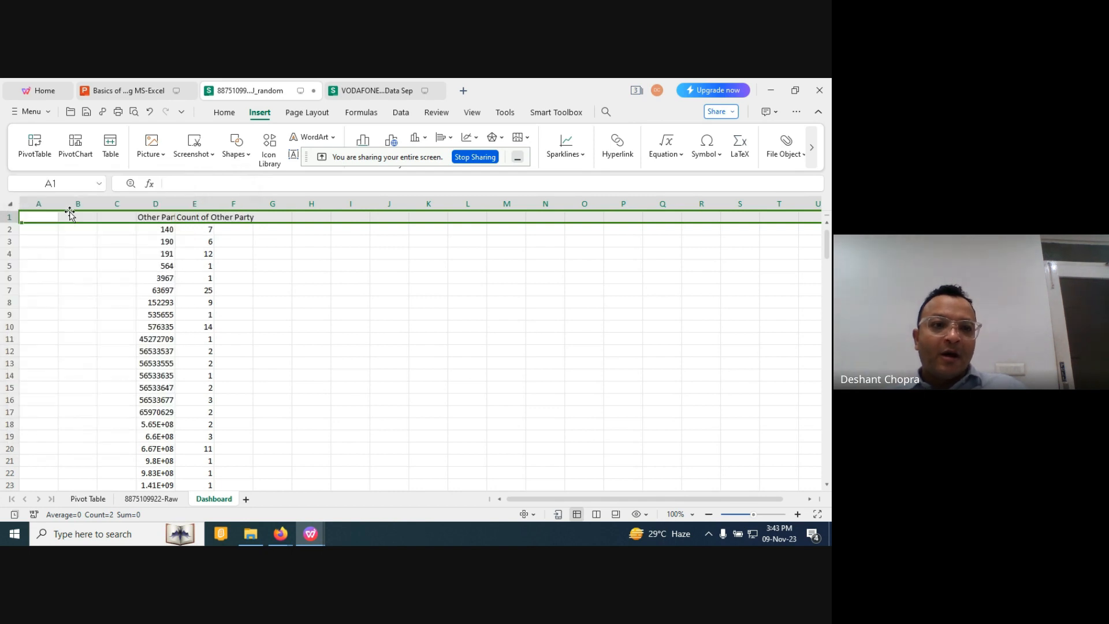
Delete the empty columns A to C so that the pasted table starts in cell A1.
left_click(39, 202)
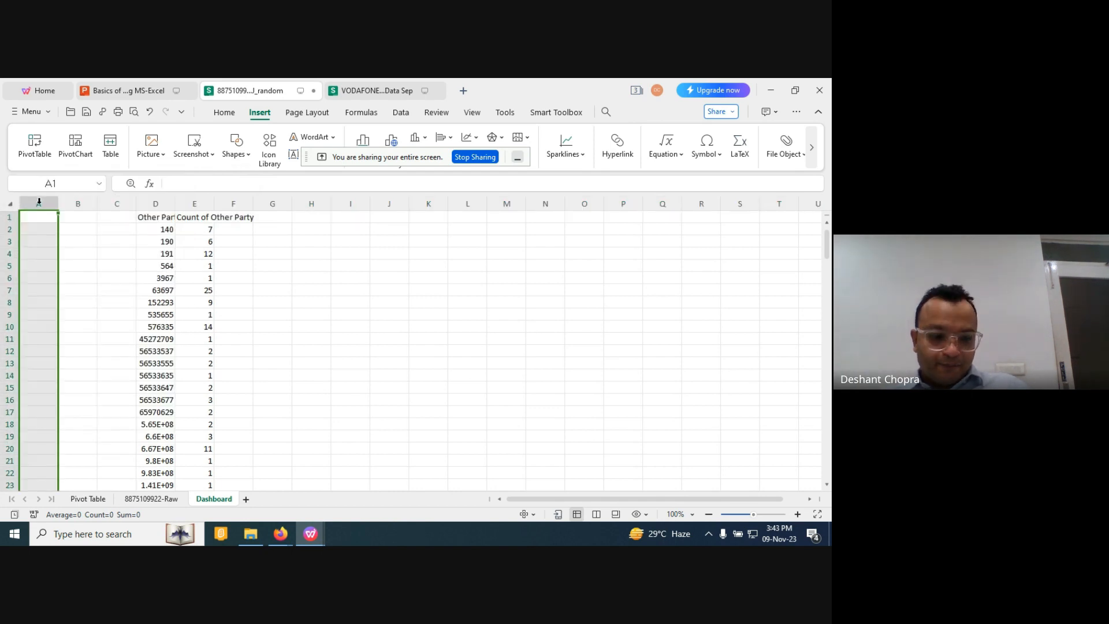
left_click(119, 204, "shift")
right_click(80, 252)
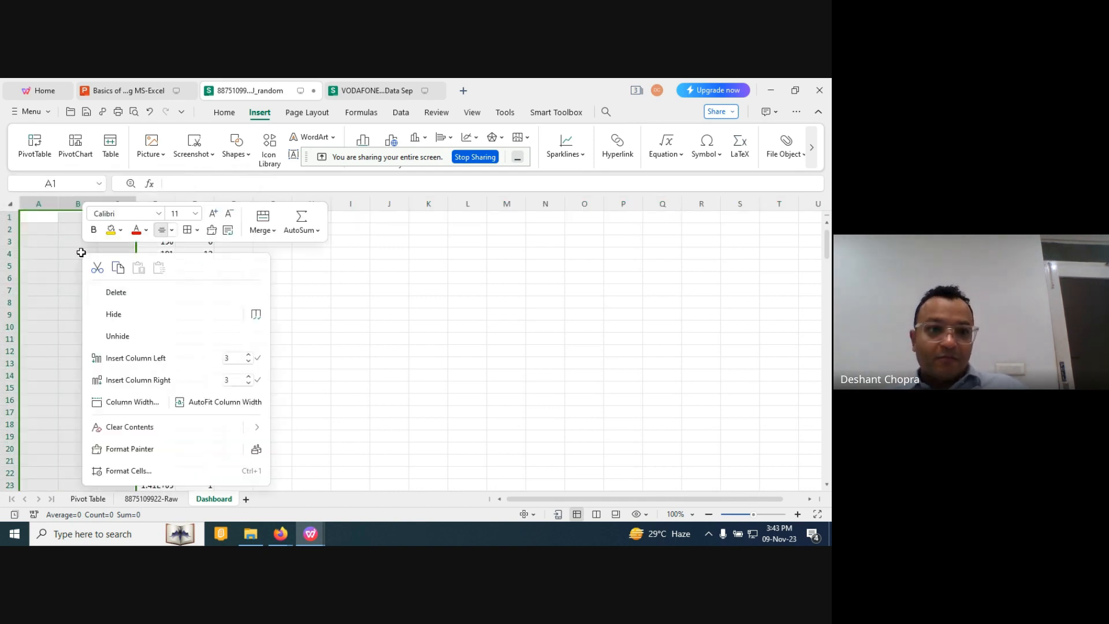
left_click(116, 292)
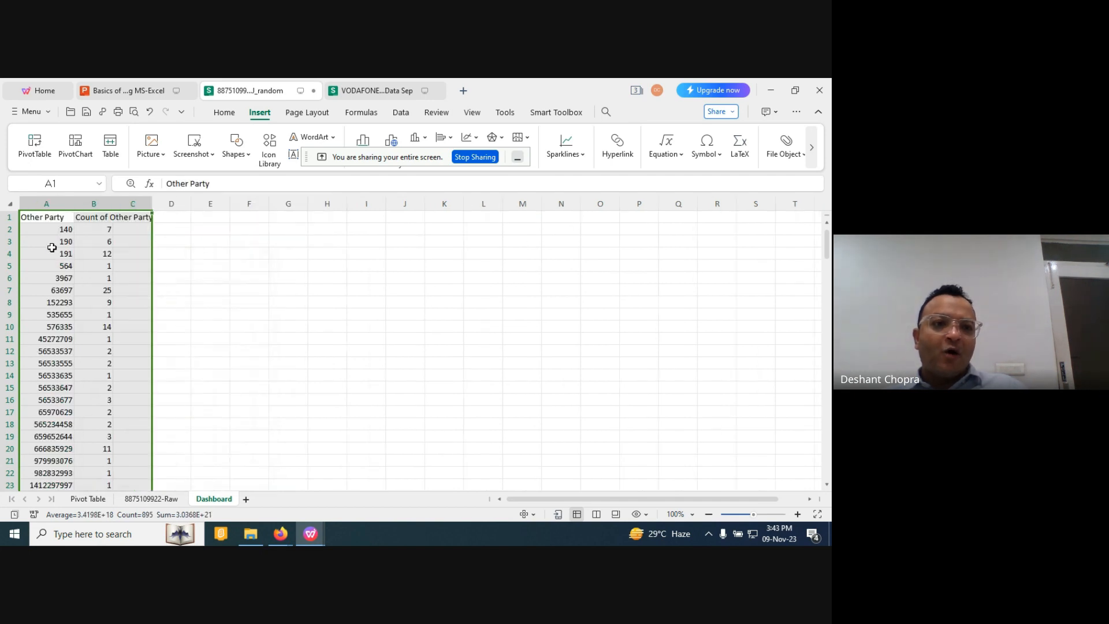
Fit column B's width to its contents and replace its header in B1 with Call Frequency.
double_click(114, 202)
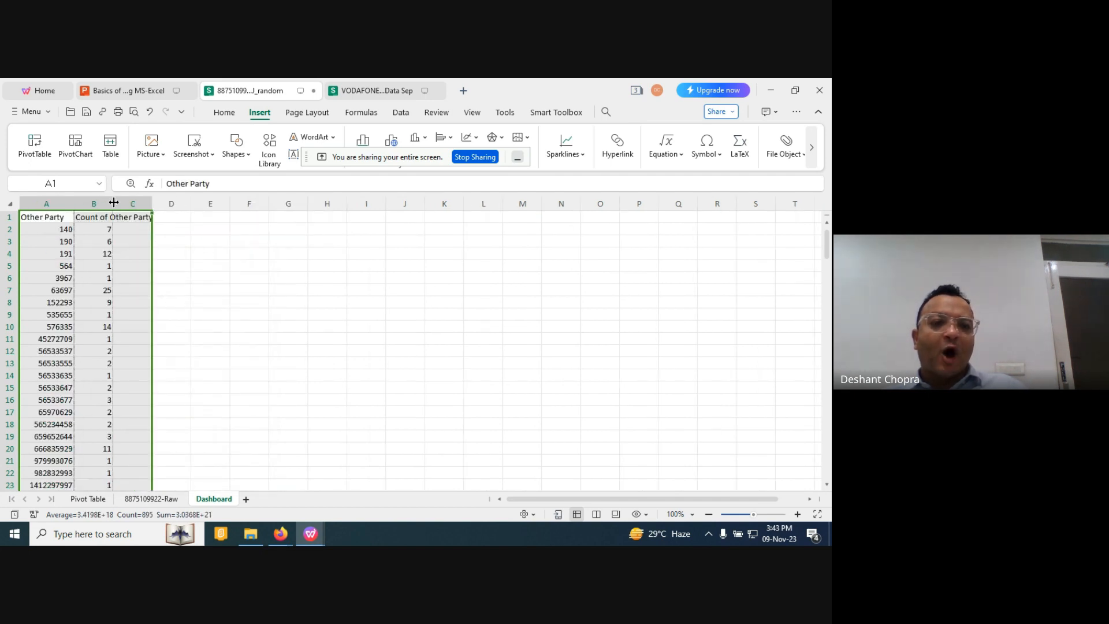
left_click(128, 219)
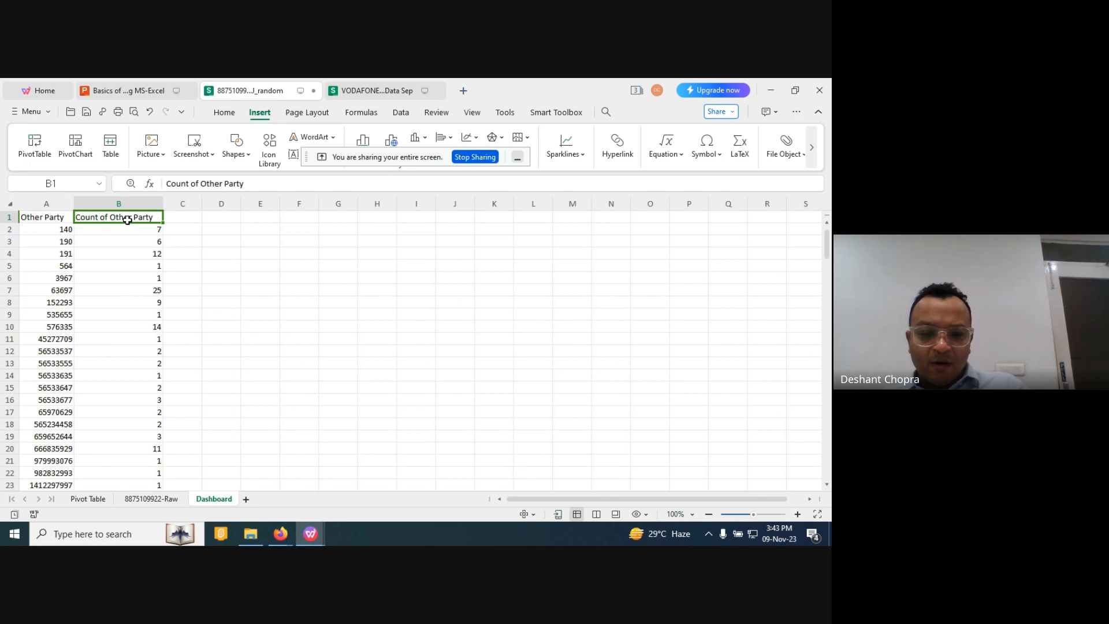
type("Fre")
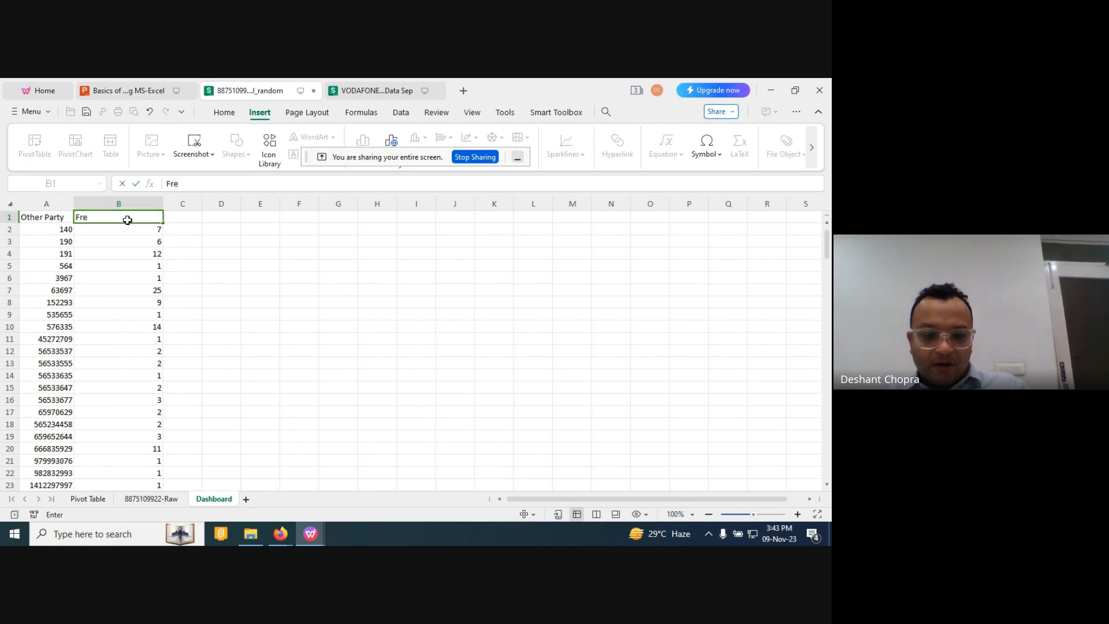
key("BackSpace")
key("BackSpace")
key("BackSpace")
key("BackSpace")
type("C")
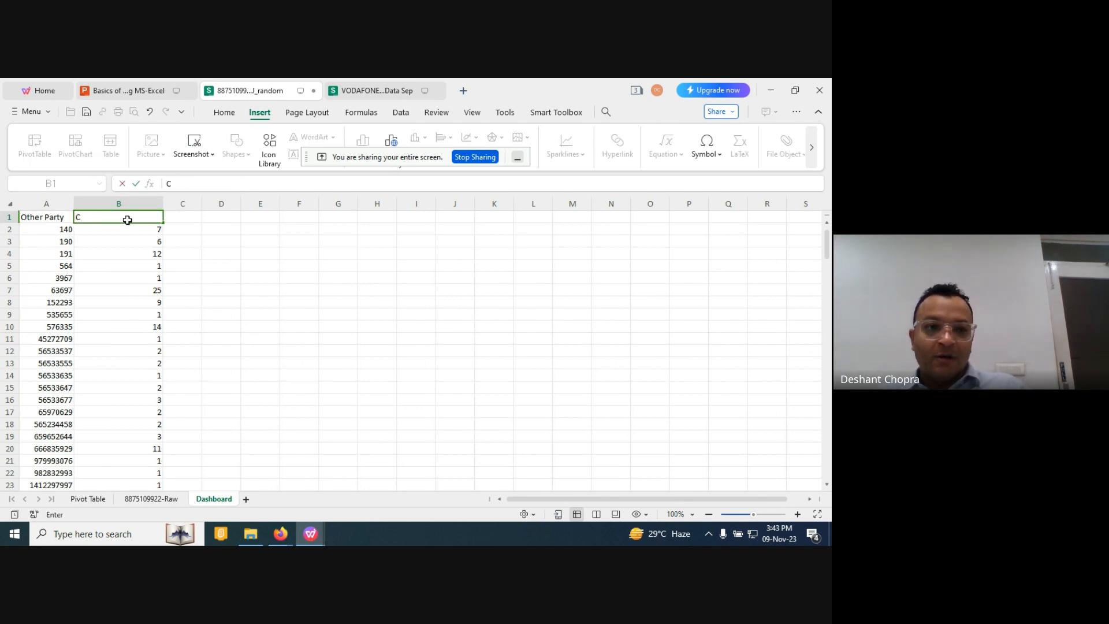
type("all F")
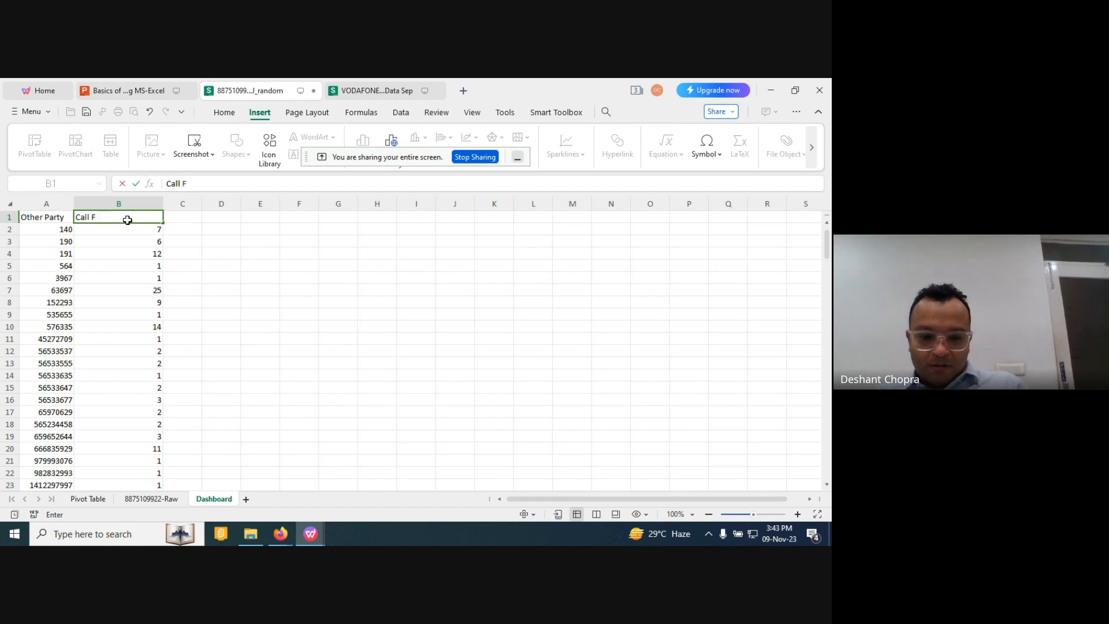
type("requency")
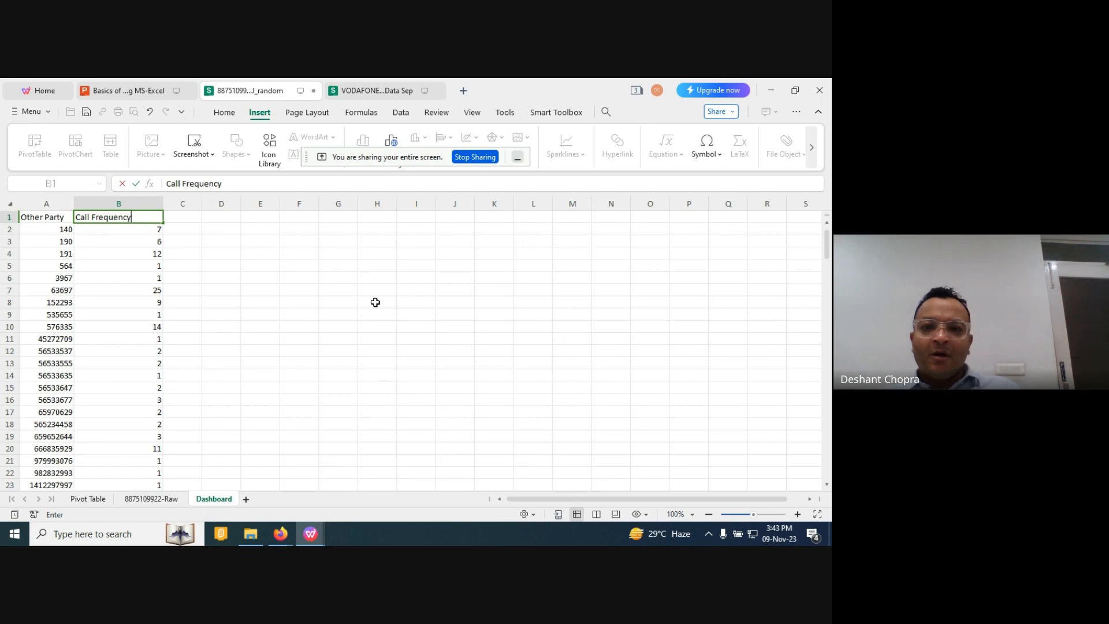
Format the Other Party column as Number with 0 decimal places.
left_click_drag(827, 243, 826, 203)
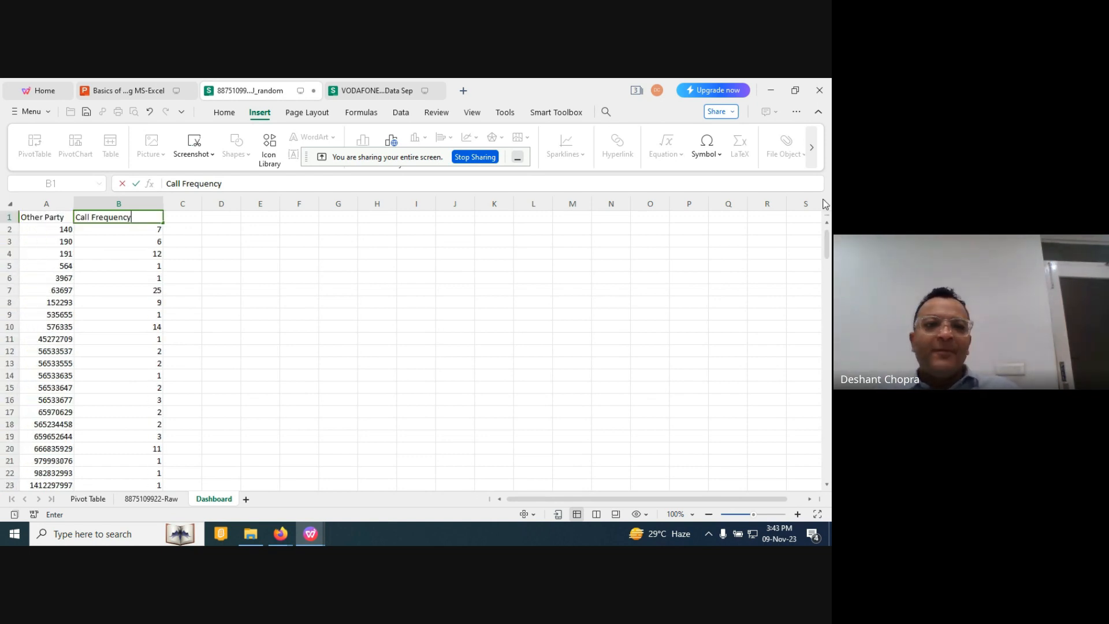
left_click(37, 200)
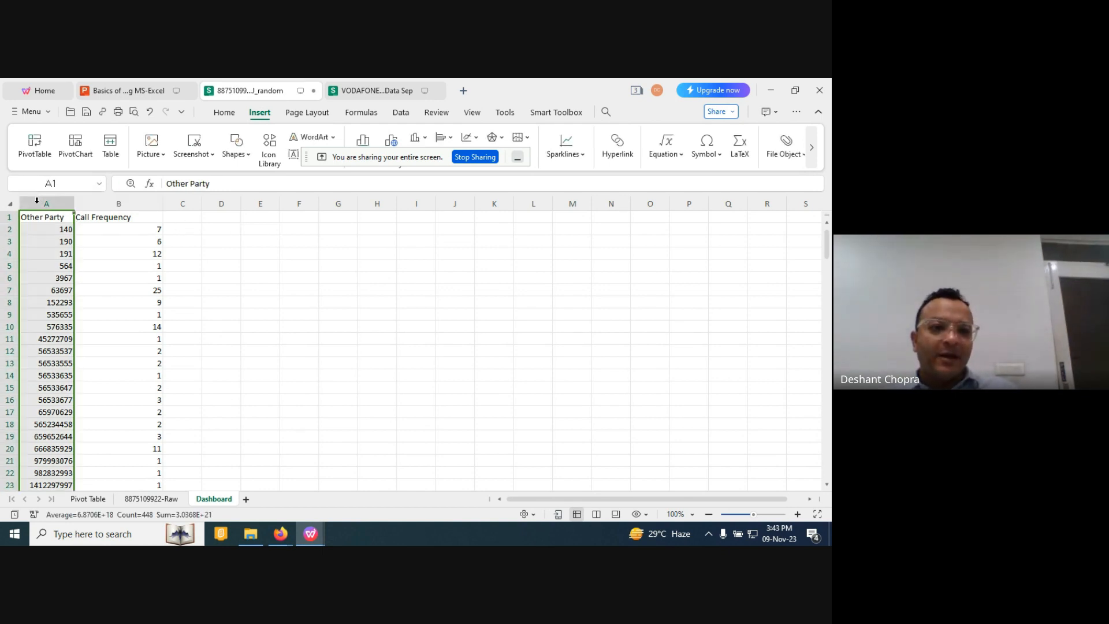
right_click(36, 200)
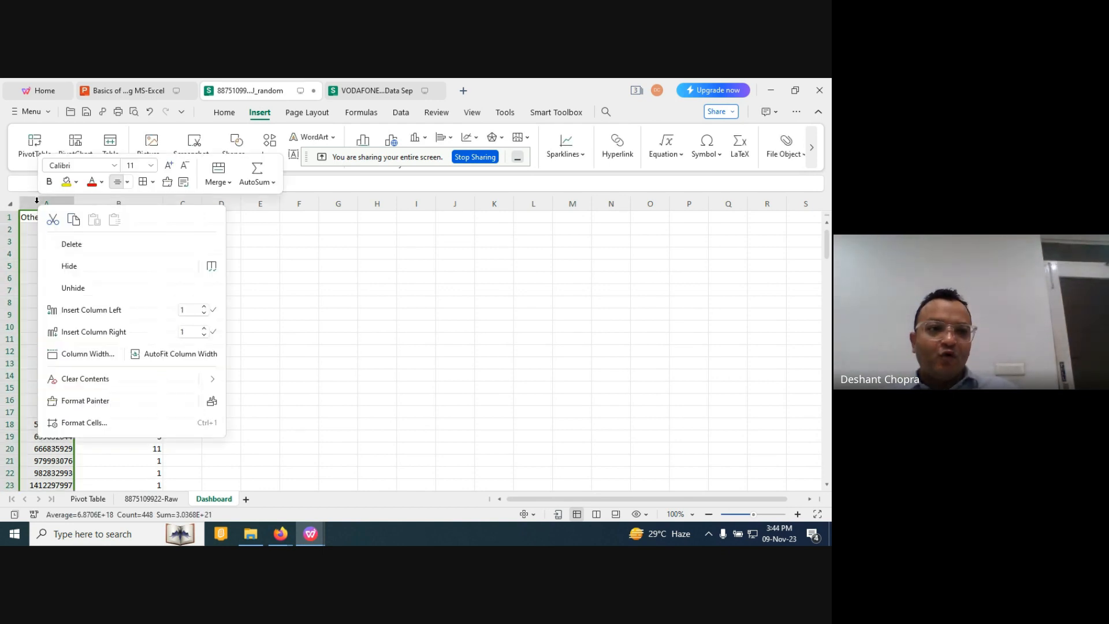
left_click(80, 429)
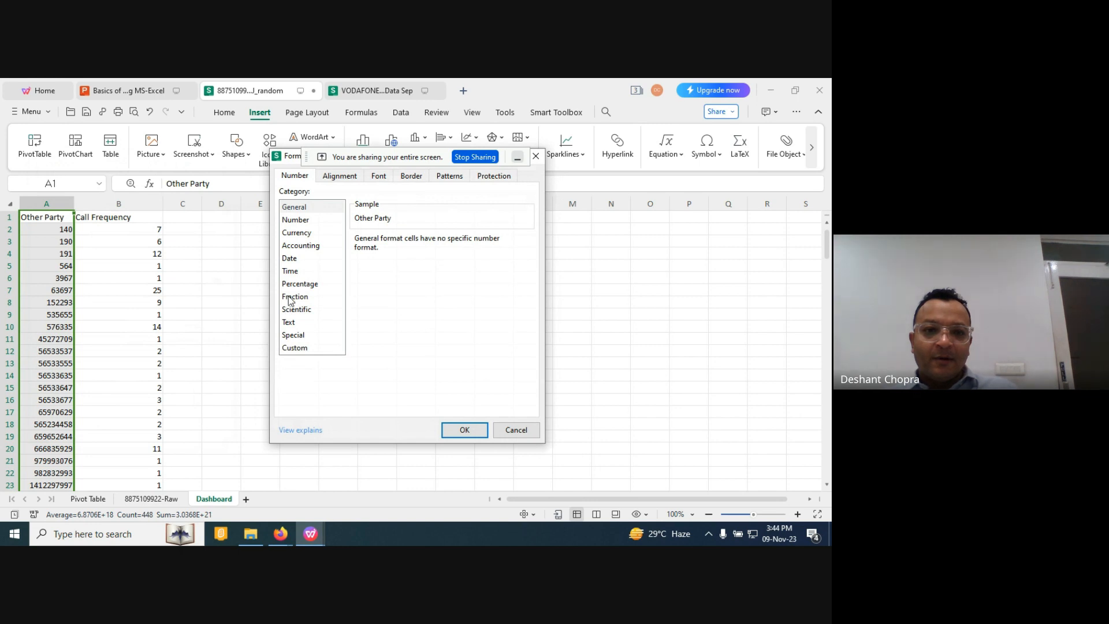
left_click(288, 220)
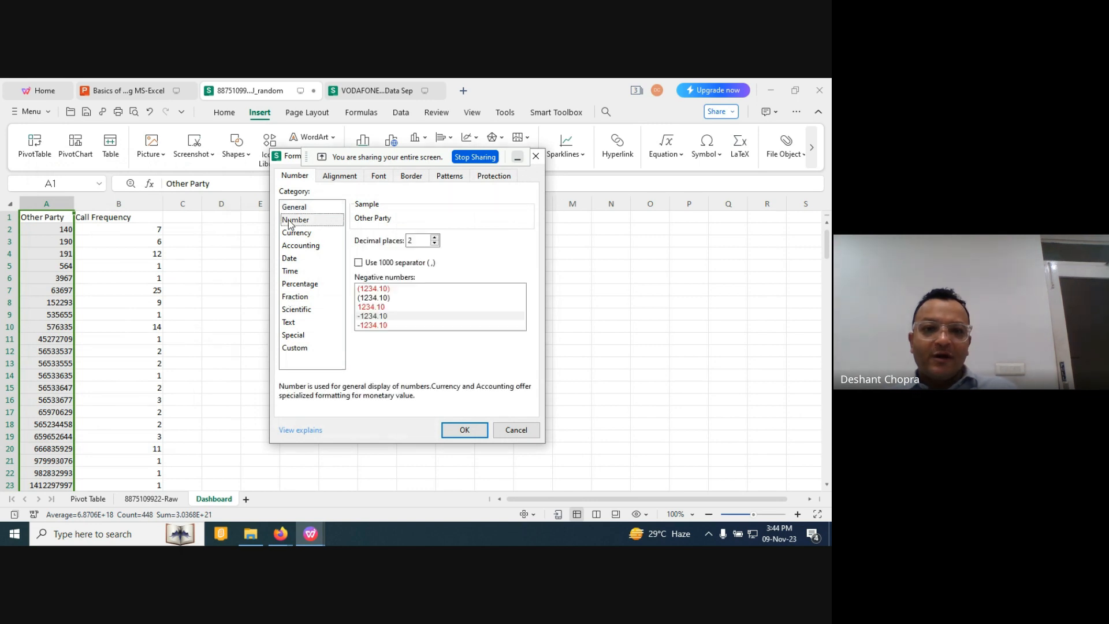
left_click(434, 243)
left_click(434, 243)
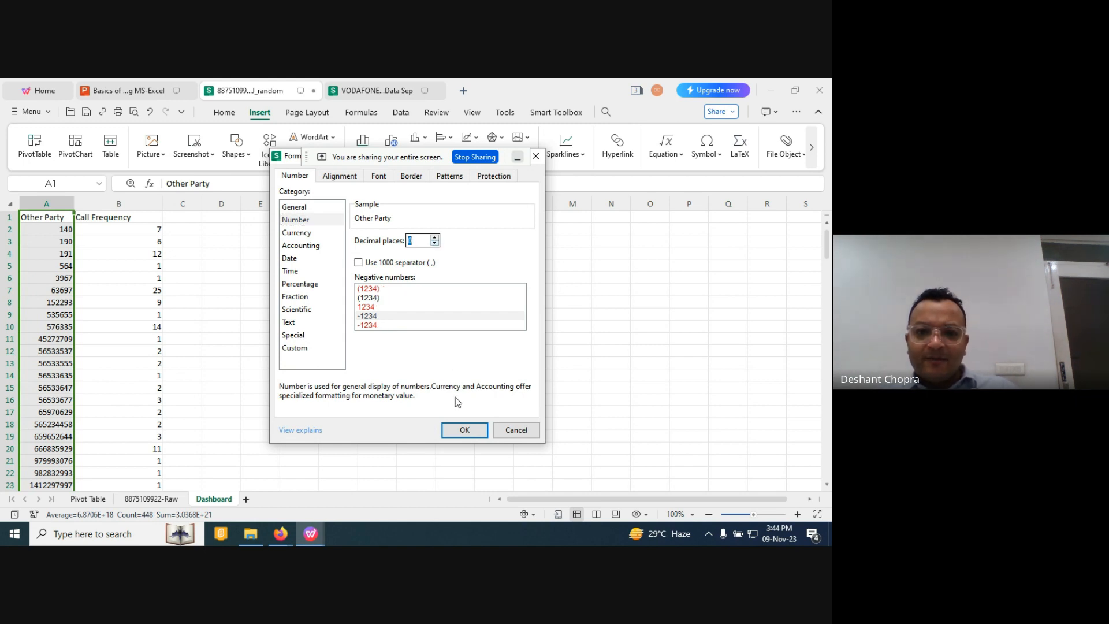
left_click(457, 432)
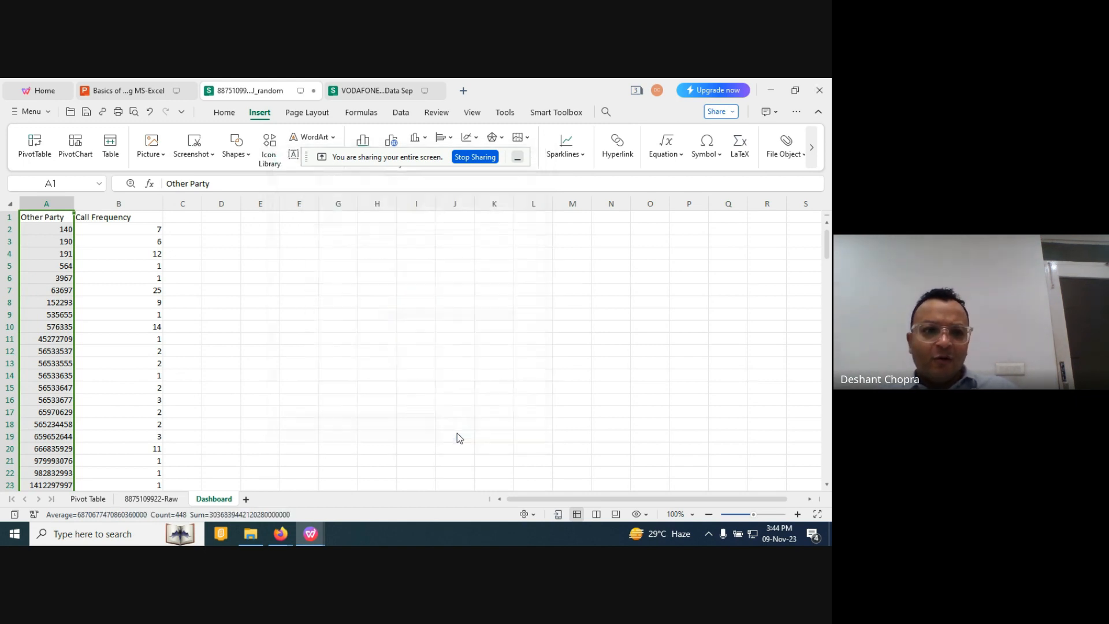
Format the Call Frequency column as Number with 0 decimal places.
left_click(117, 200)
right_click(118, 201)
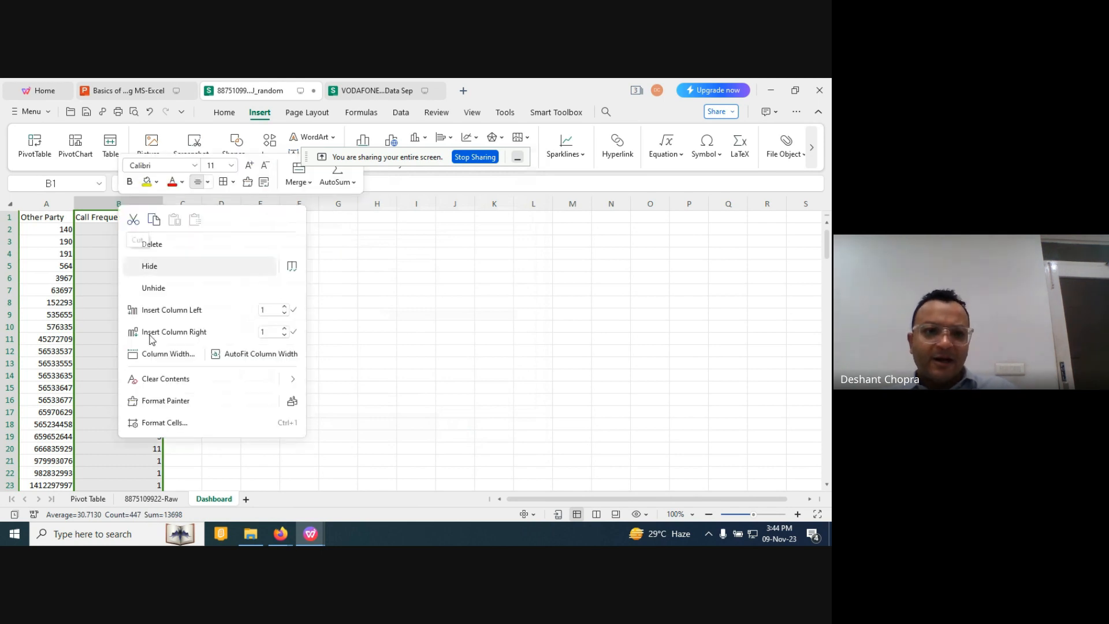
left_click(148, 421)
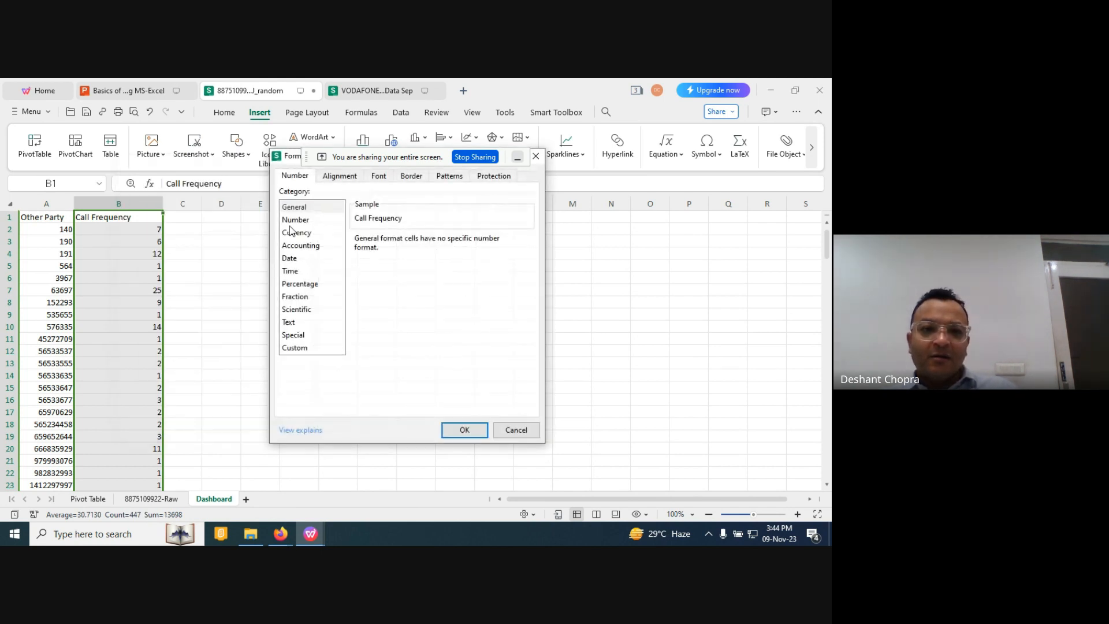
left_click(291, 222)
left_click(434, 243)
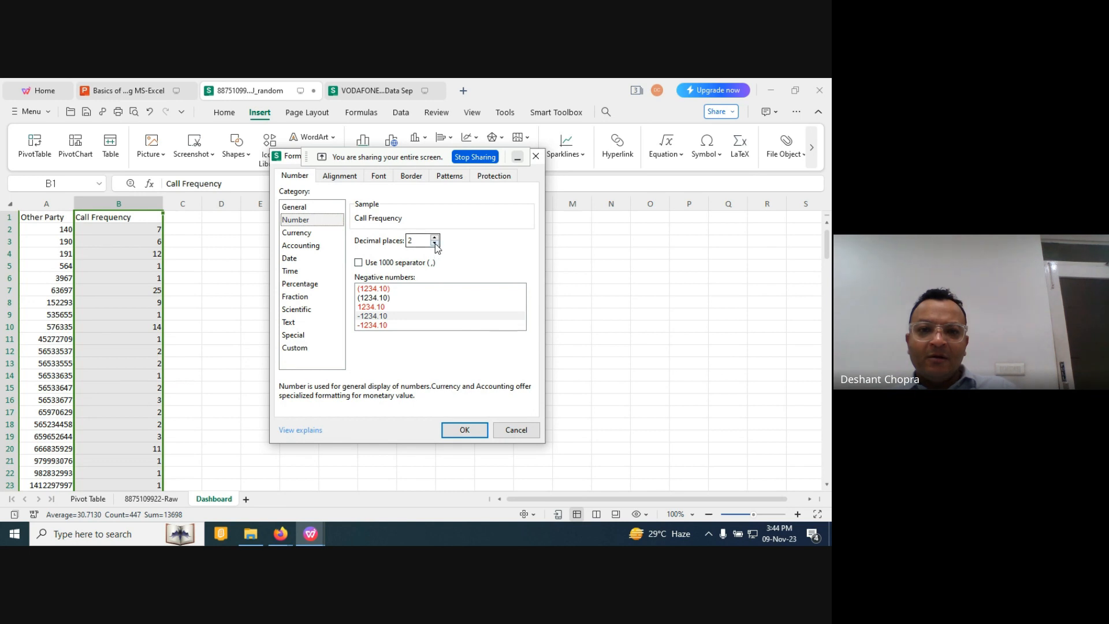
left_click(434, 243)
left_click(465, 430)
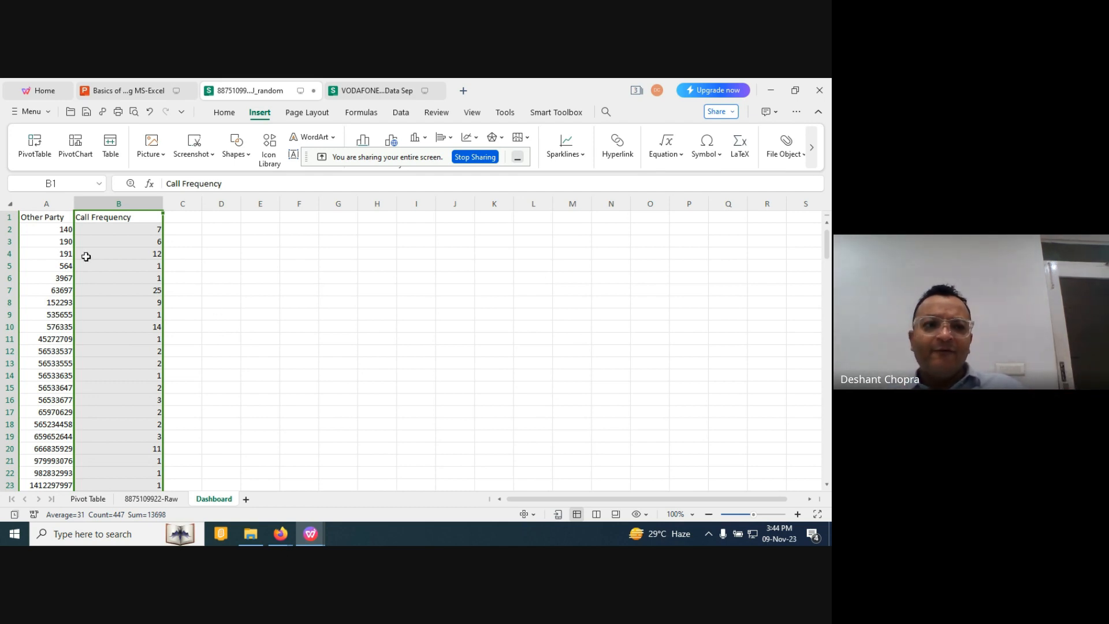
Fit the width of the Other Party column to its contents so the long numbers are readable.
left_click(37, 219)
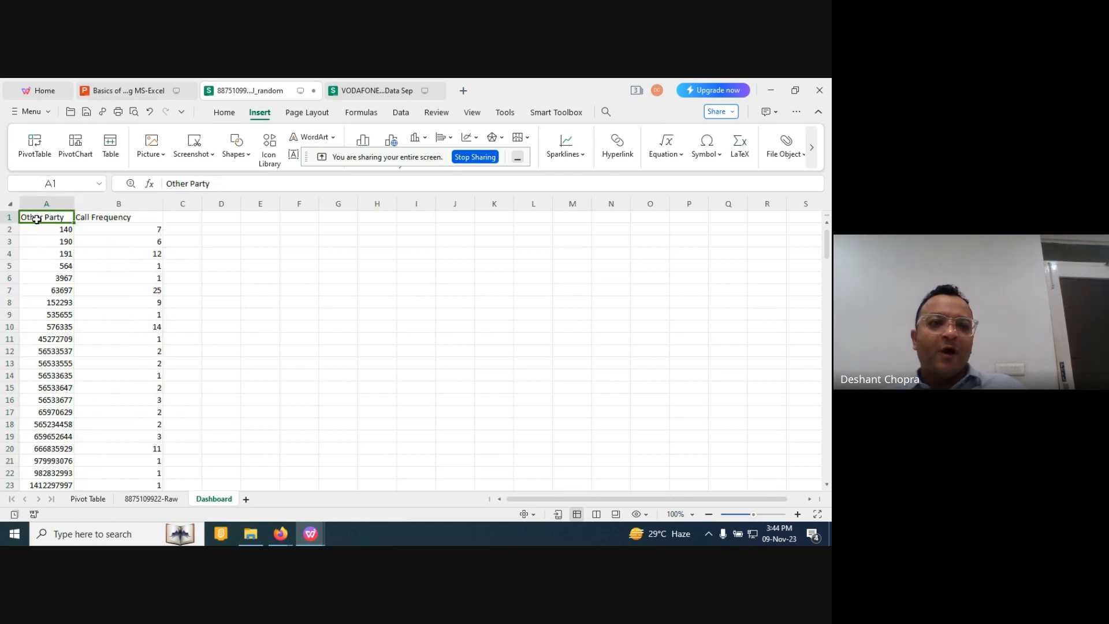
key("shift+Right")
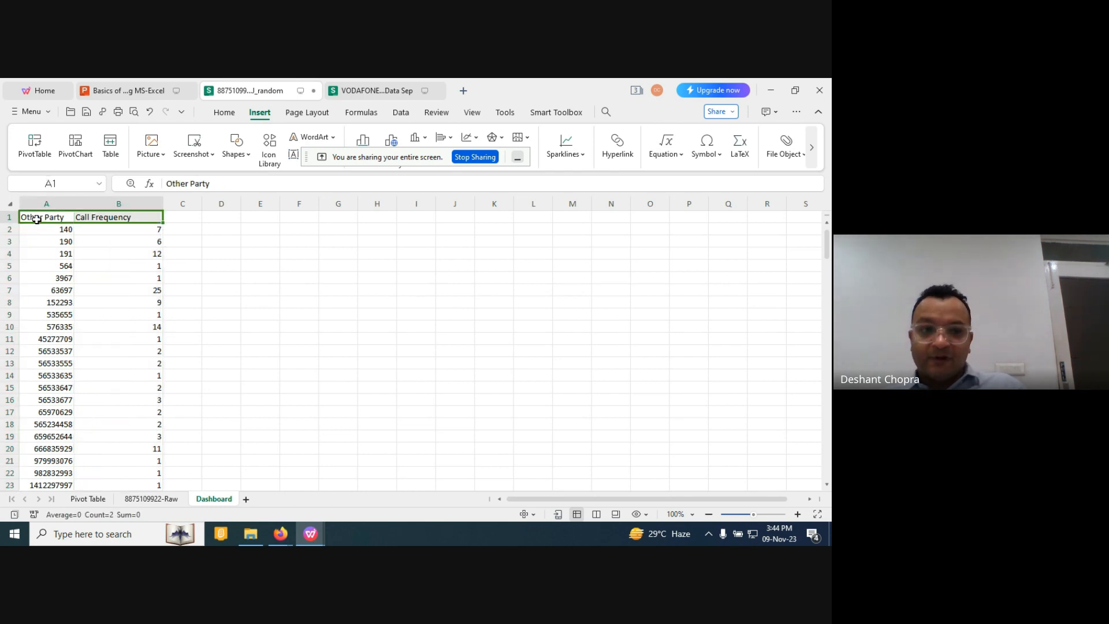
key("ctrl+shift+Down")
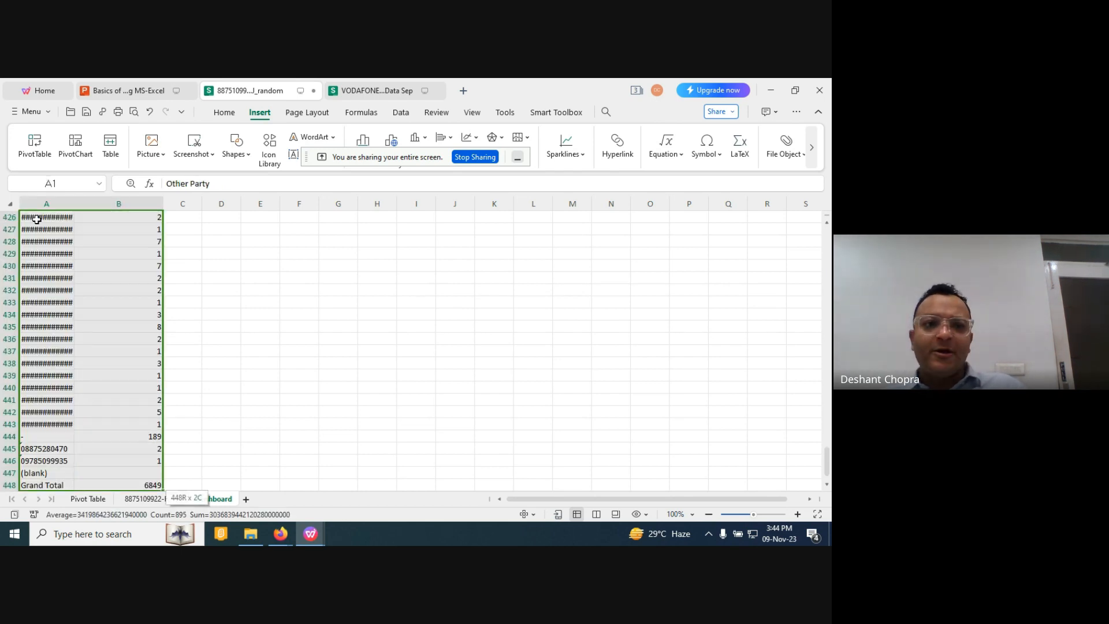
double_click(74, 203)
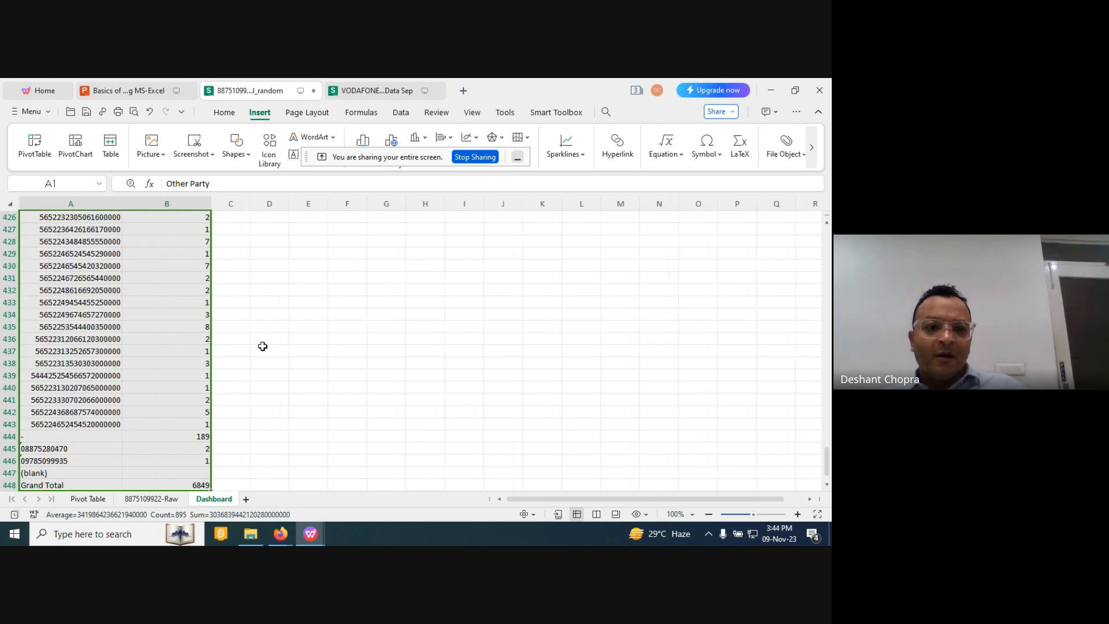
Clear the hyphen entry and its call count in row 444, and delete that row from the table.
left_click(79, 439)
key("Delete")
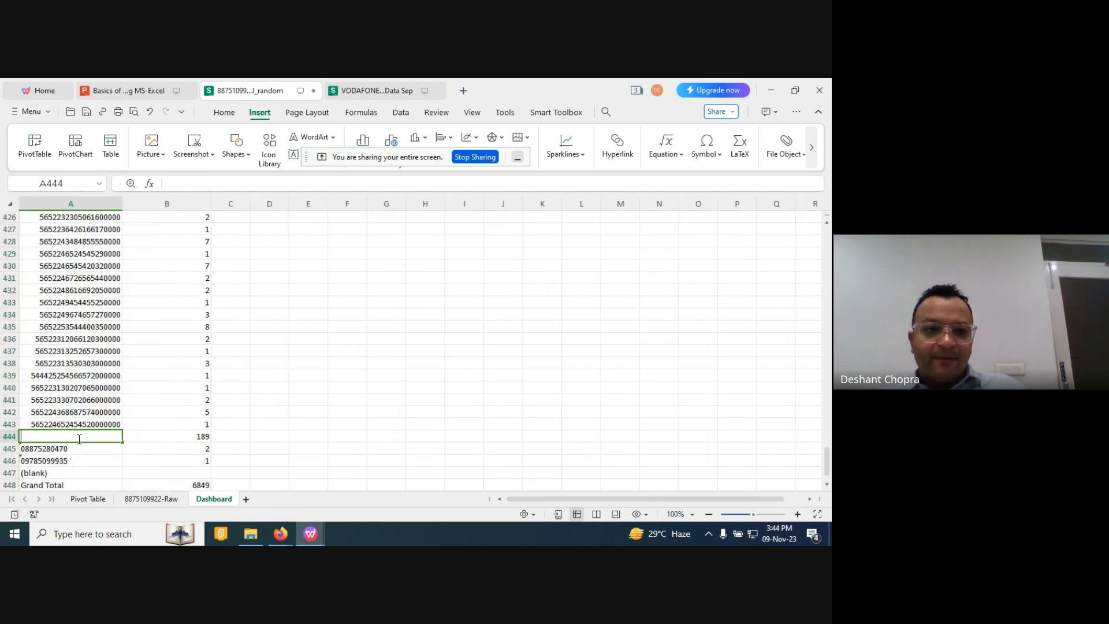
left_click(194, 438)
key("BackSpace")
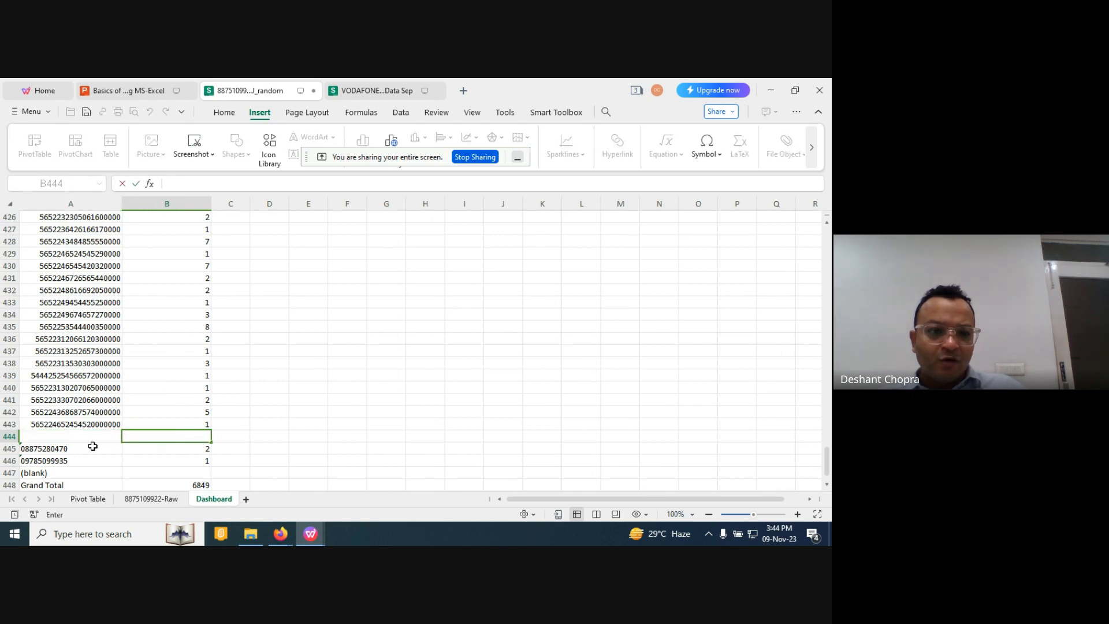
left_click(8, 436)
right_click(8, 436)
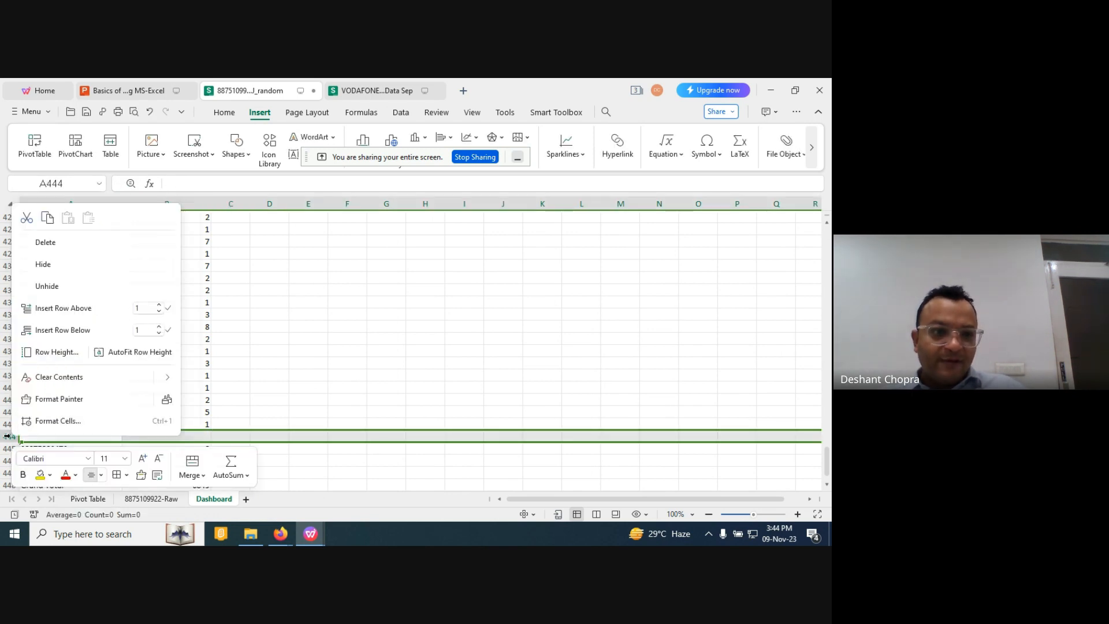
left_click(49, 245)
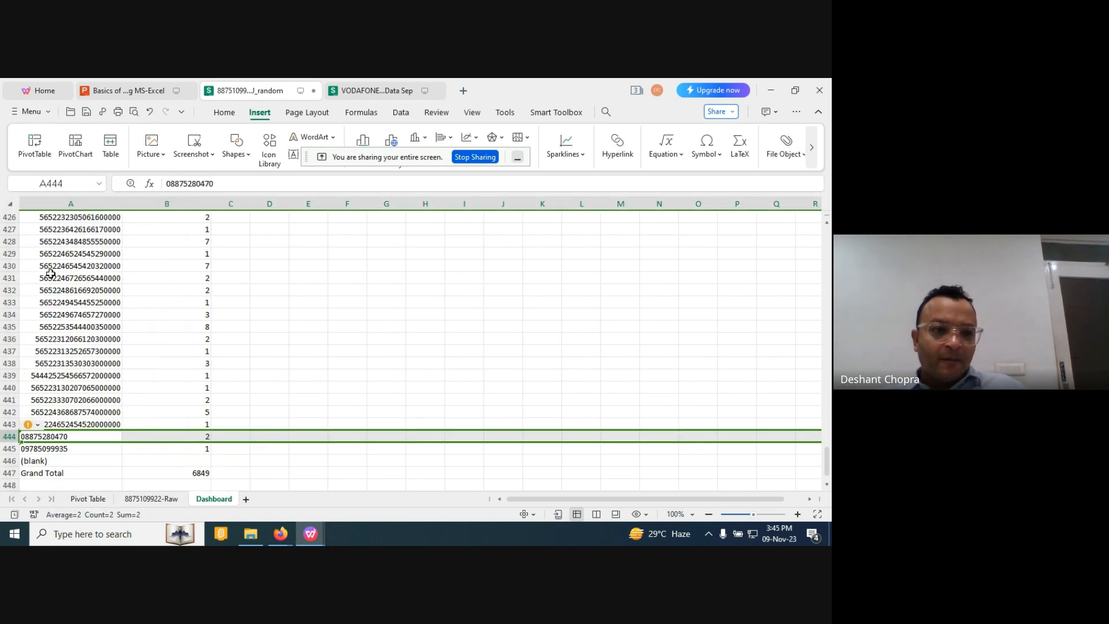
Delete the (blank) row and the Grand Total row from the end of the table.
left_click(9, 461)
right_click(8, 461)
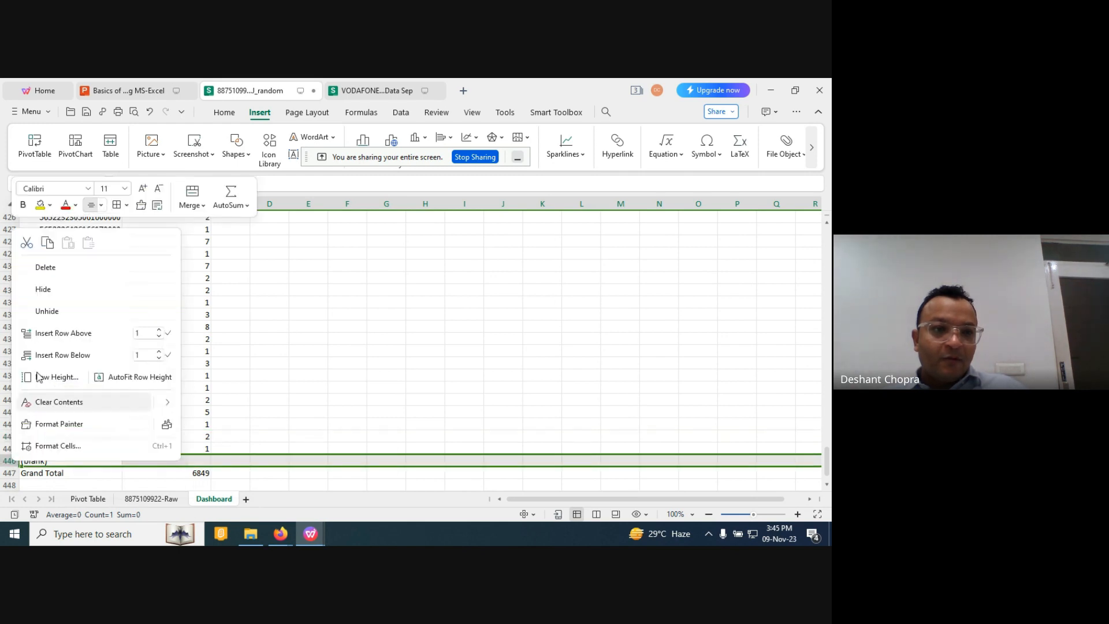
left_click(49, 276)
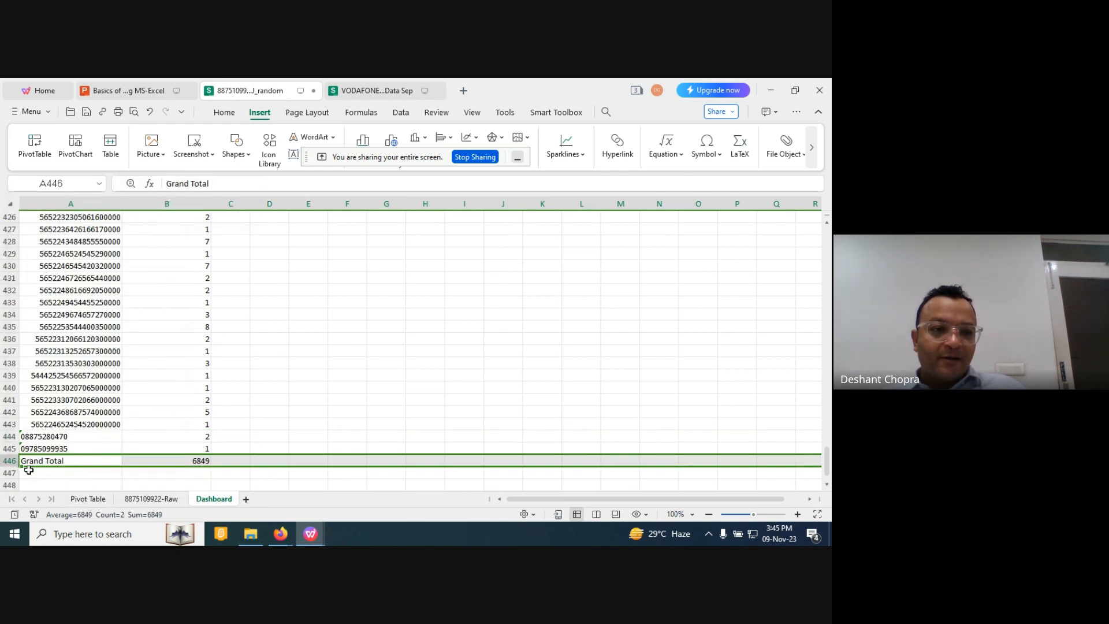
right_click(4, 460)
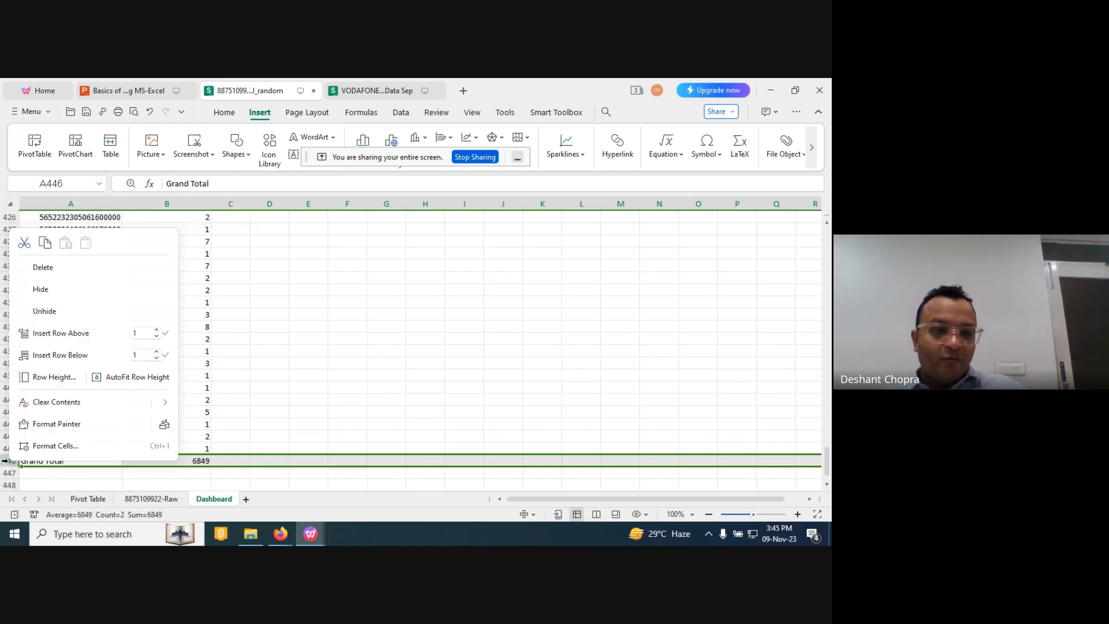
left_click(41, 271)
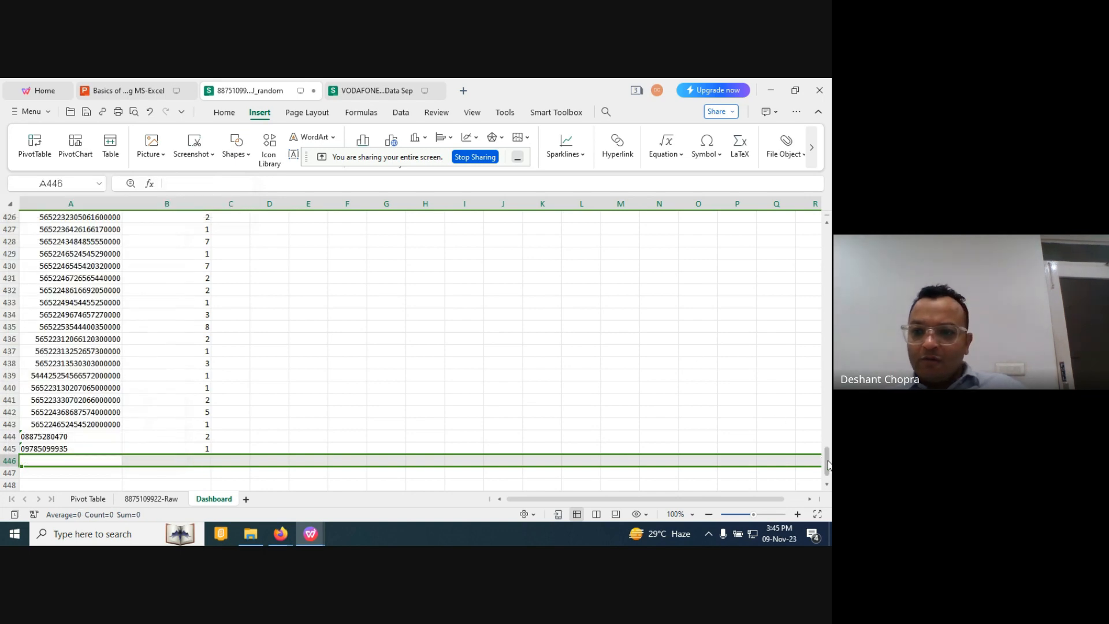
Sort the whole Other Party and Call Frequency table by Call Frequency values, from Largest to Smallest, treating row 1 as headers.
left_click_drag(827, 462, 827, 220)
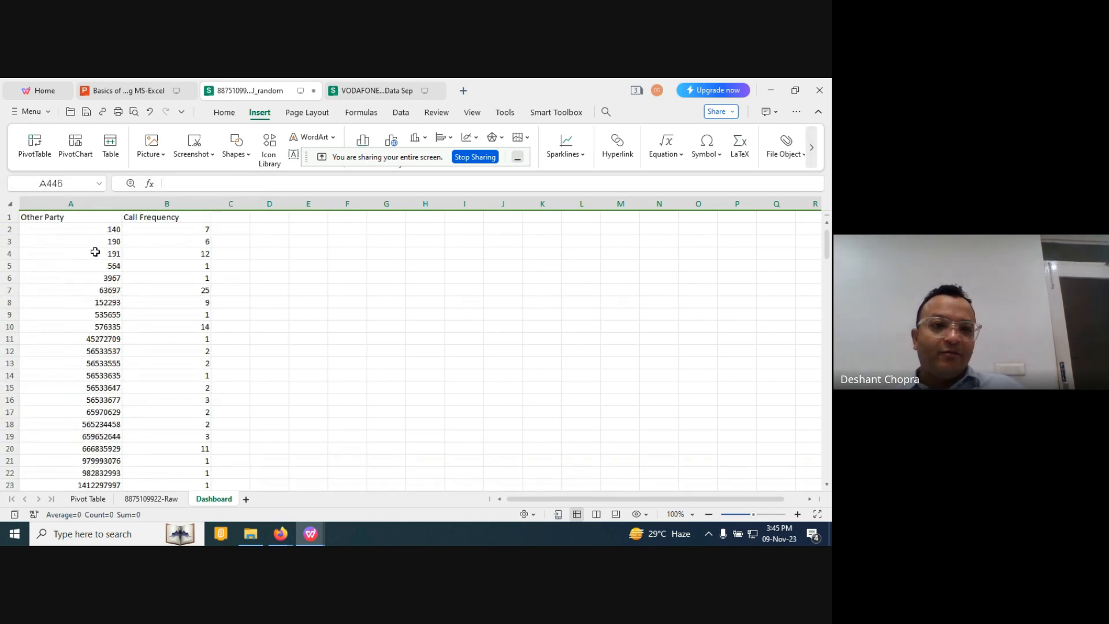
left_click(78, 215)
key("shift+Right")
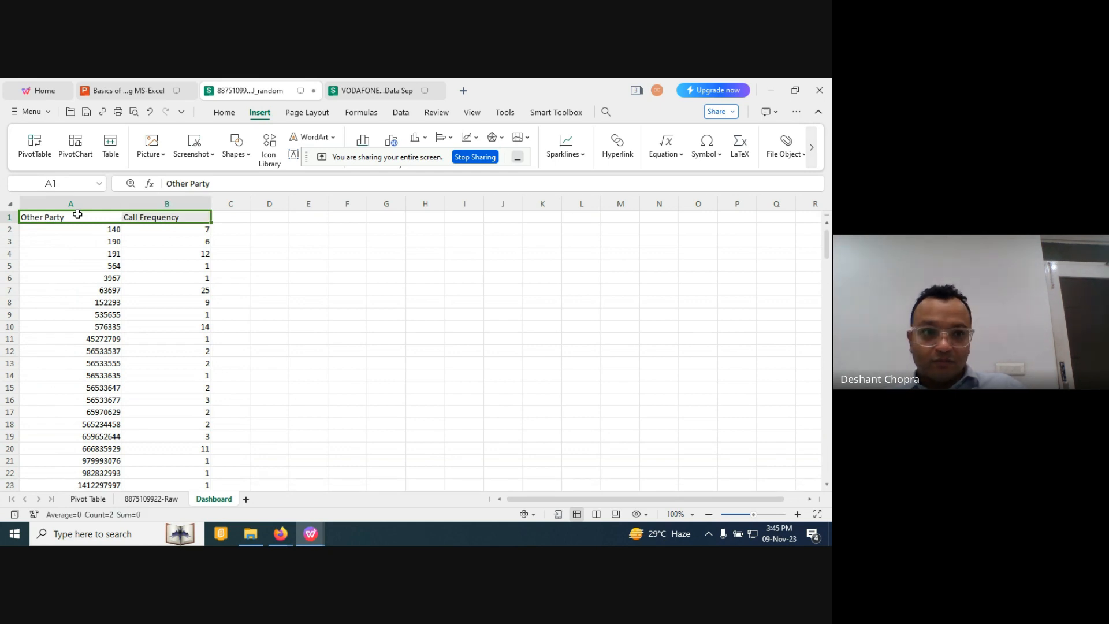
key("ctrl+shift+Down")
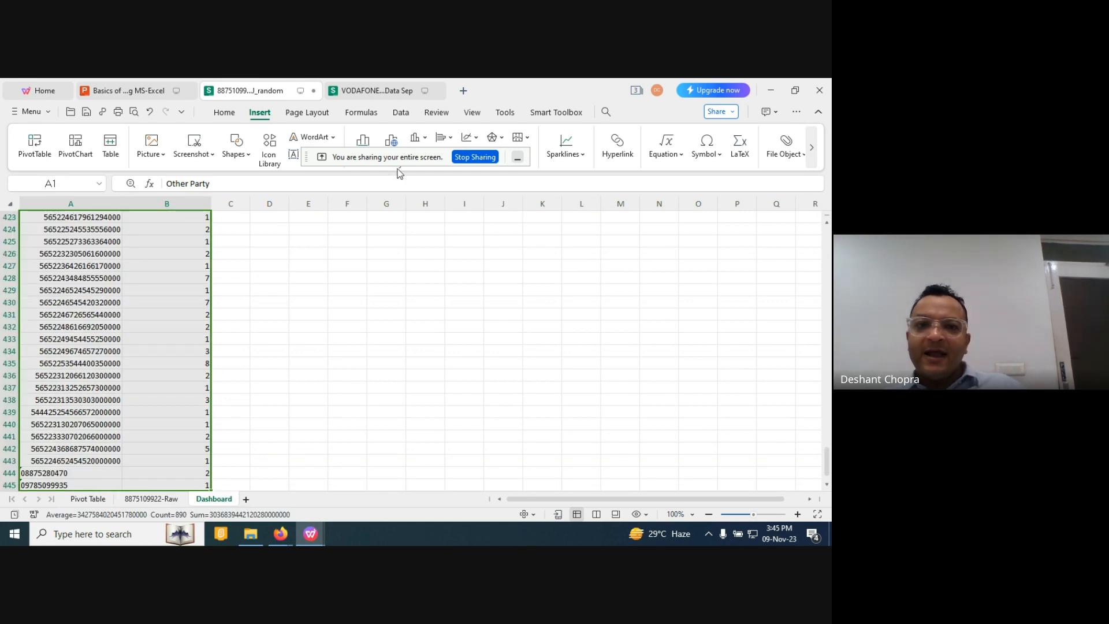
left_click(224, 114)
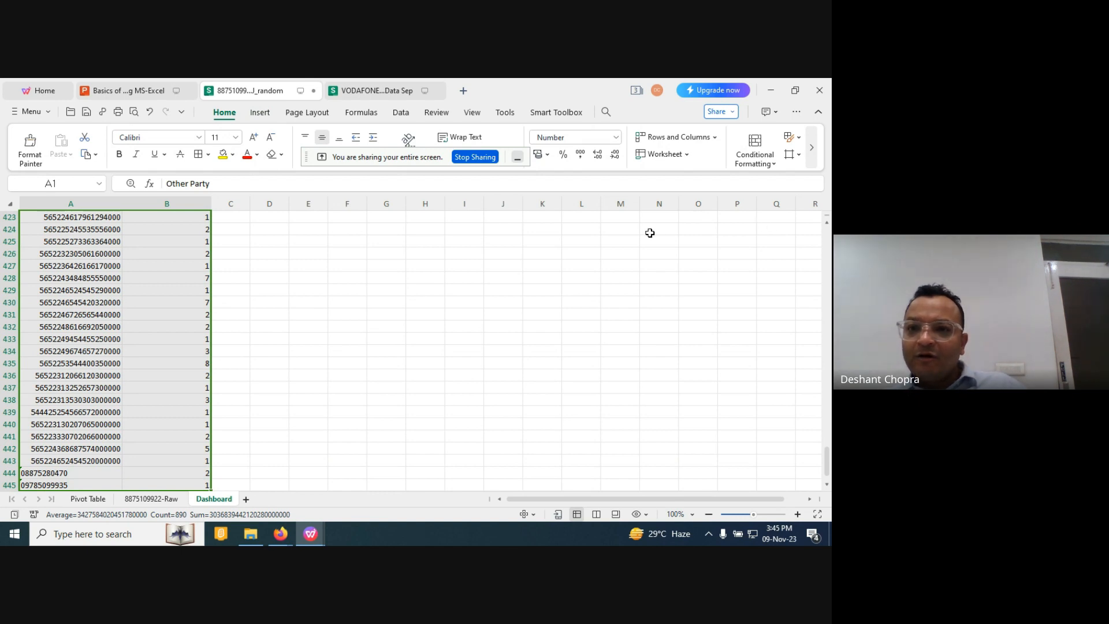
left_click(809, 155)
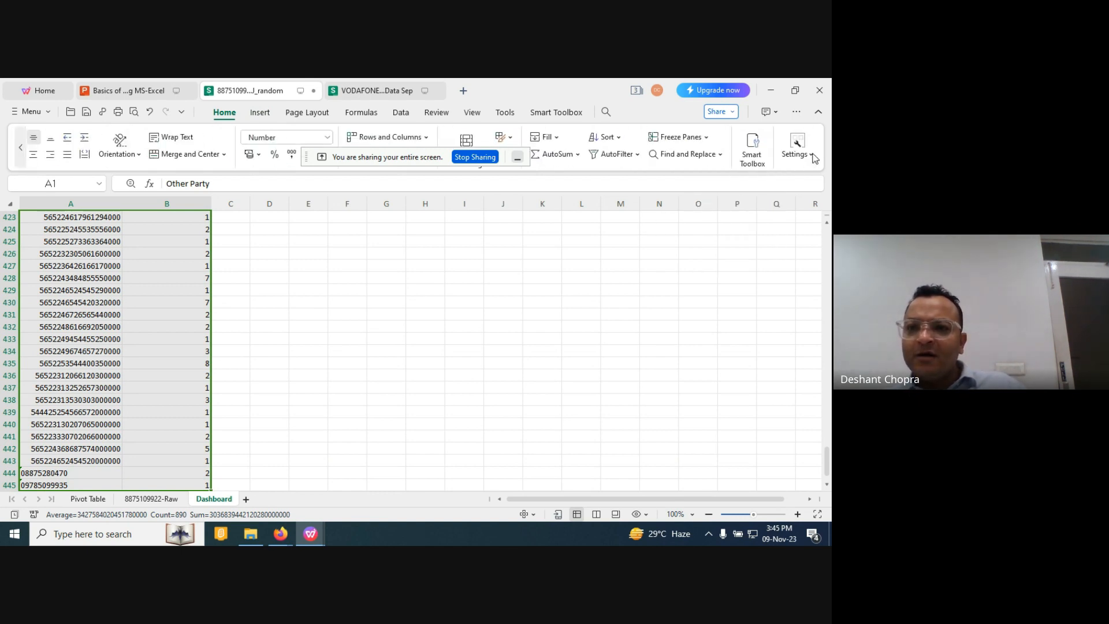
left_click(617, 137)
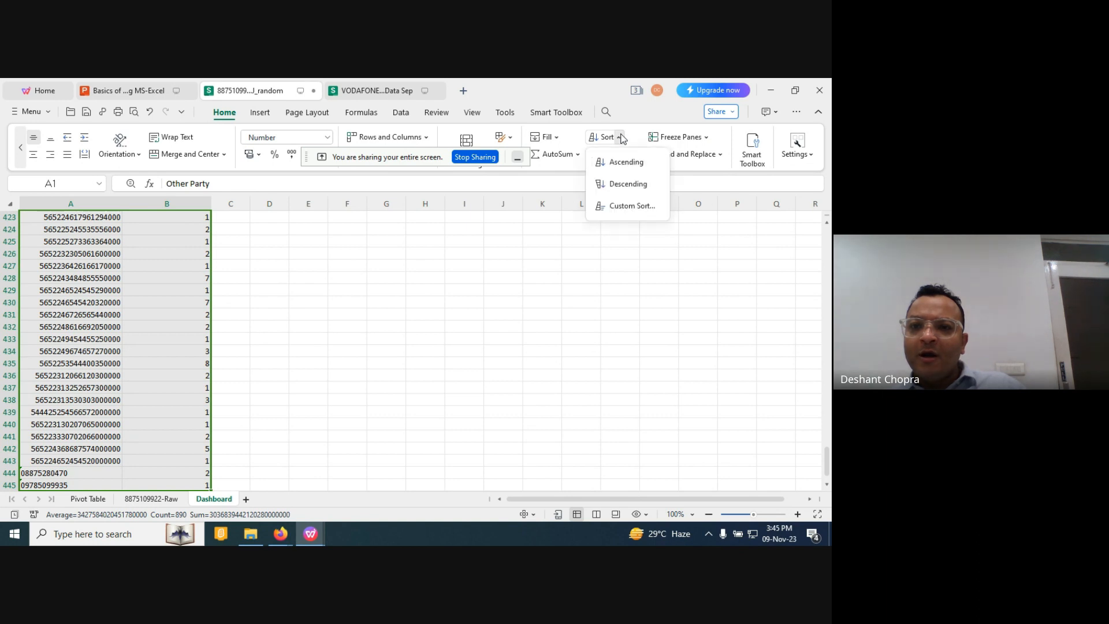
left_click(620, 207)
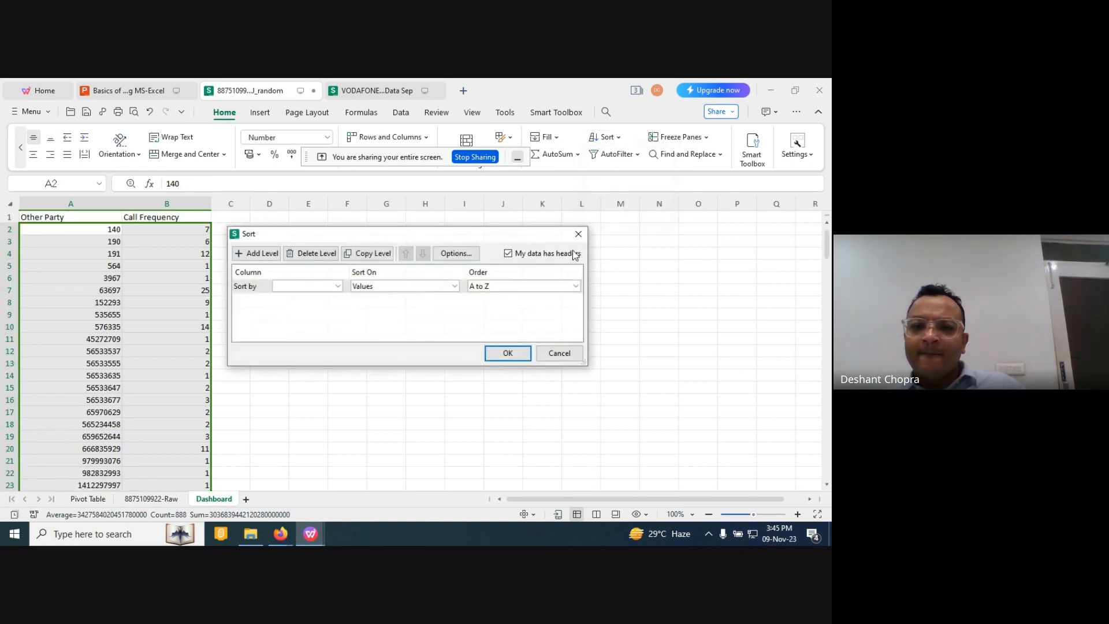
left_click(337, 286)
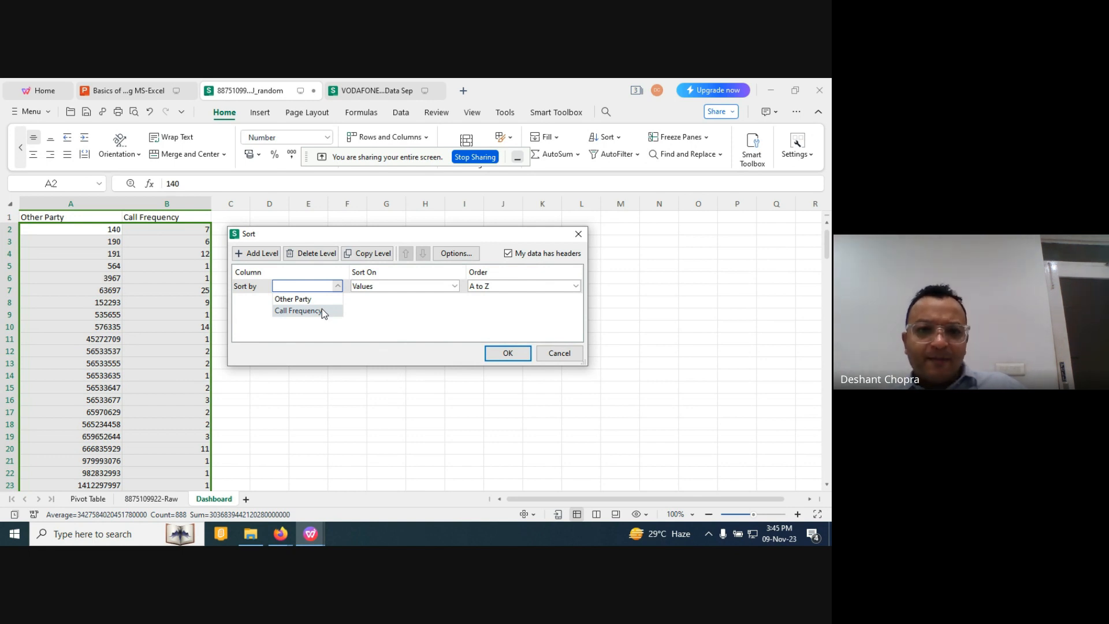
left_click(321, 310)
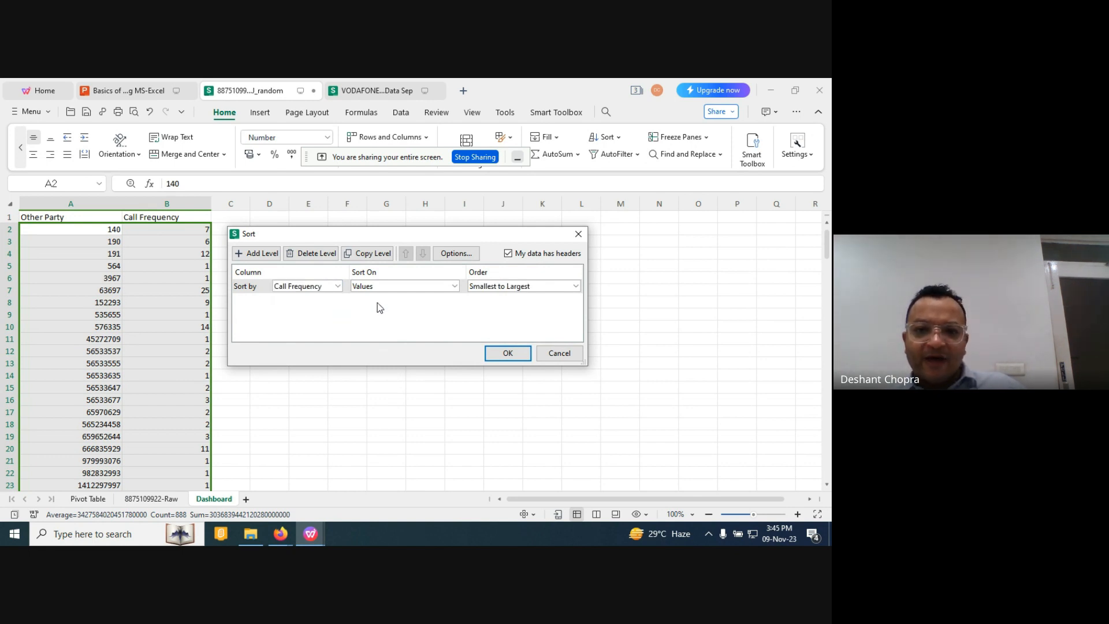
left_click(567, 287)
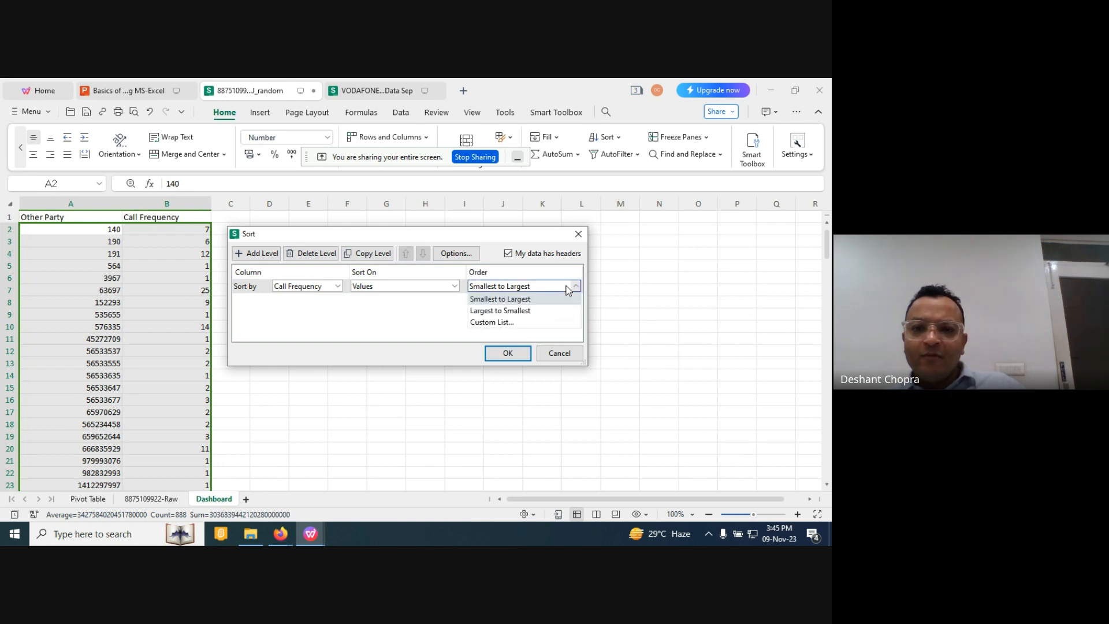
left_click(533, 310)
left_click(501, 356)
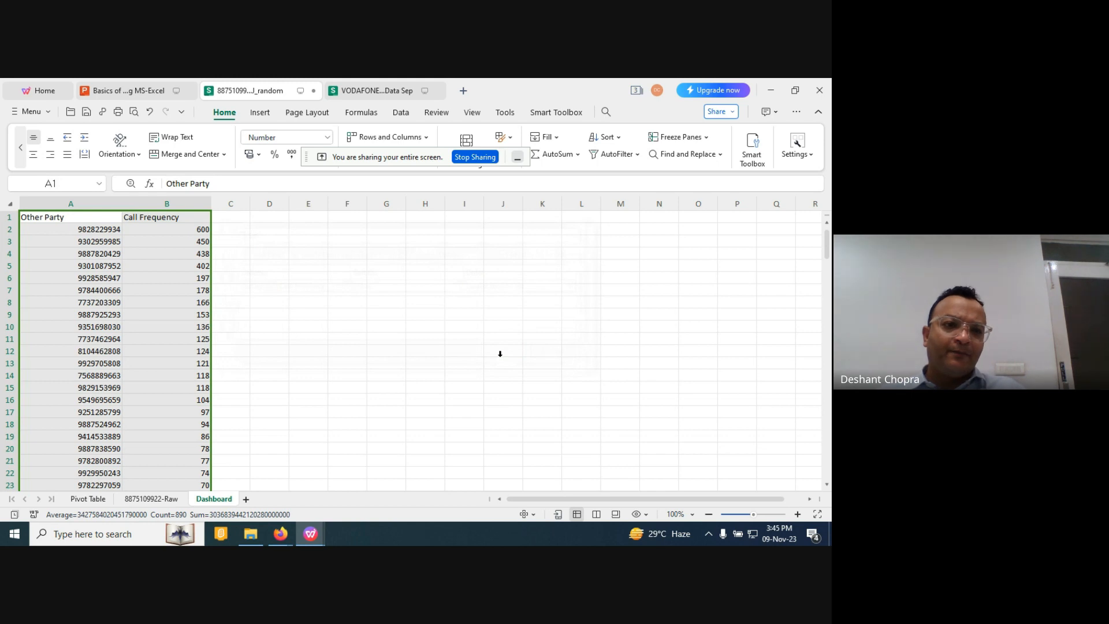
Examine the first Other Party entry and its call frequency against the raw call records sheet.
left_click(97, 229)
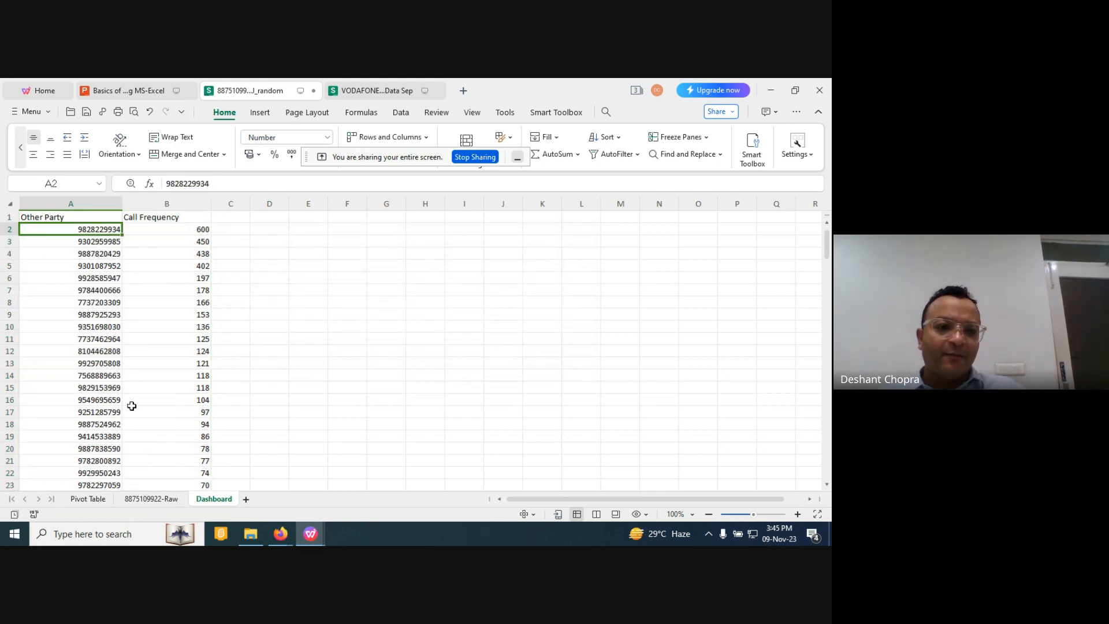
left_click(153, 500)
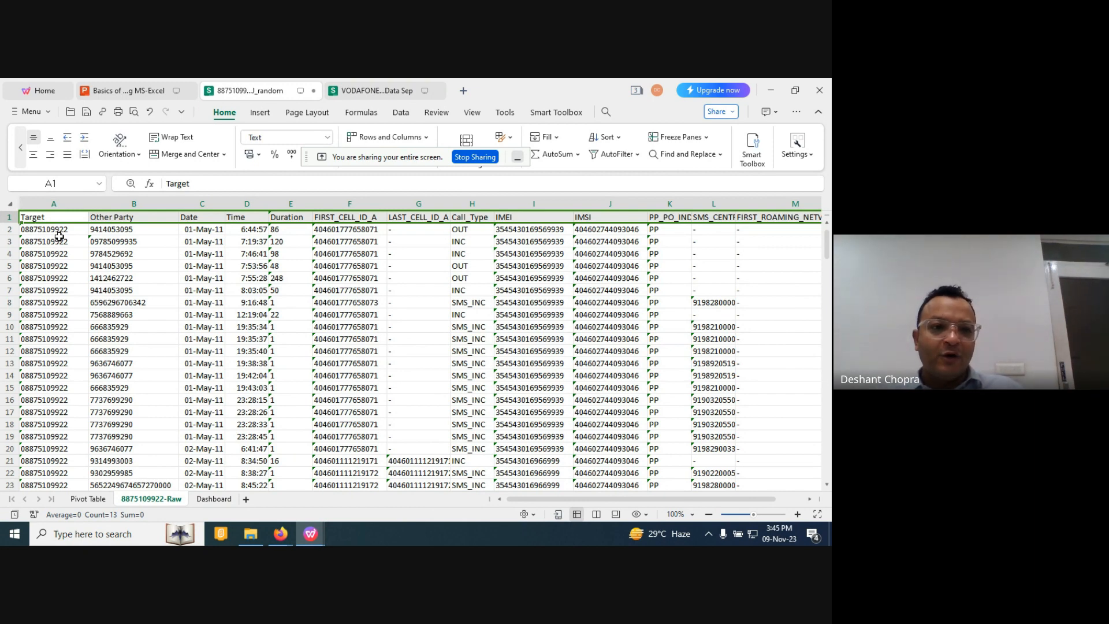
left_click(214, 499)
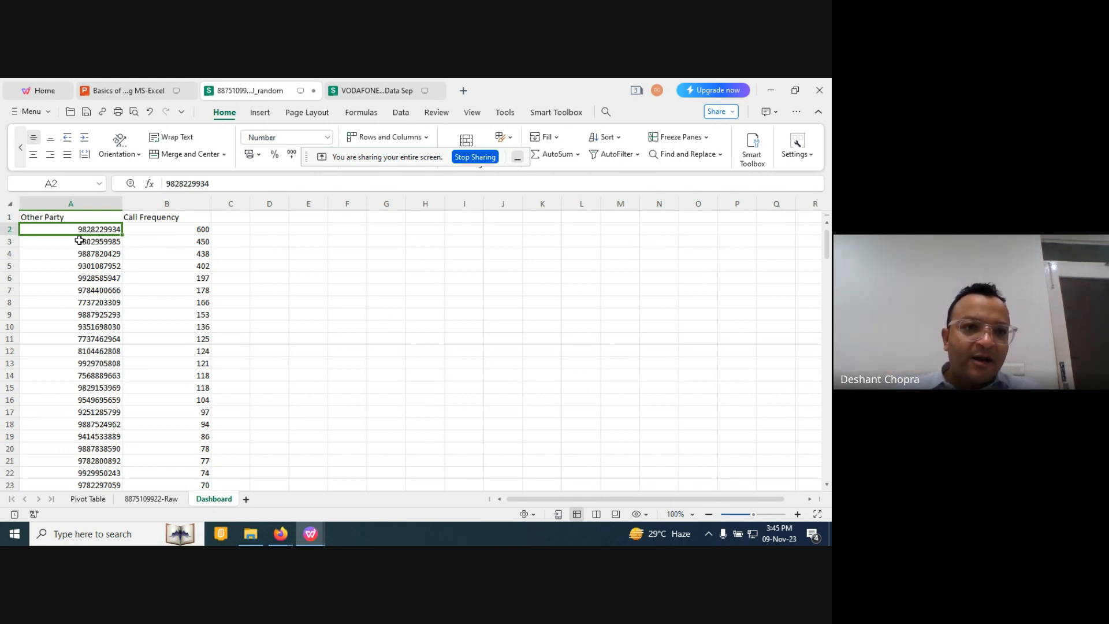
left_click(159, 231)
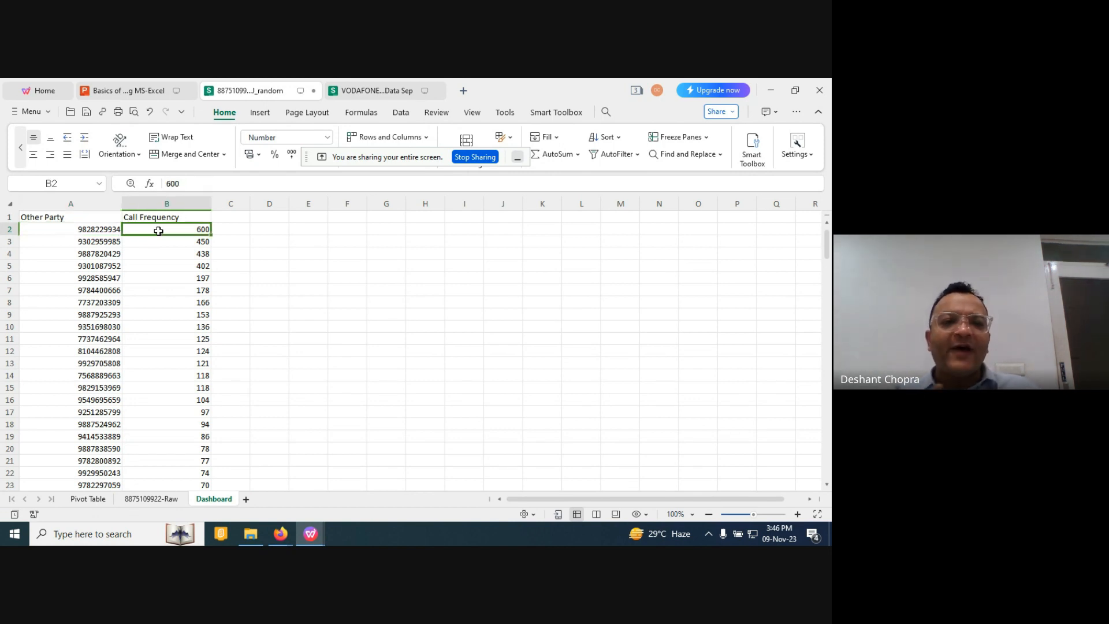
Copy the most frequent Other Party number, find all its occurrences in the raw sheet's Other Party column, and return to the Dashboard sheet.
left_click(109, 230)
key("ctrl+c")
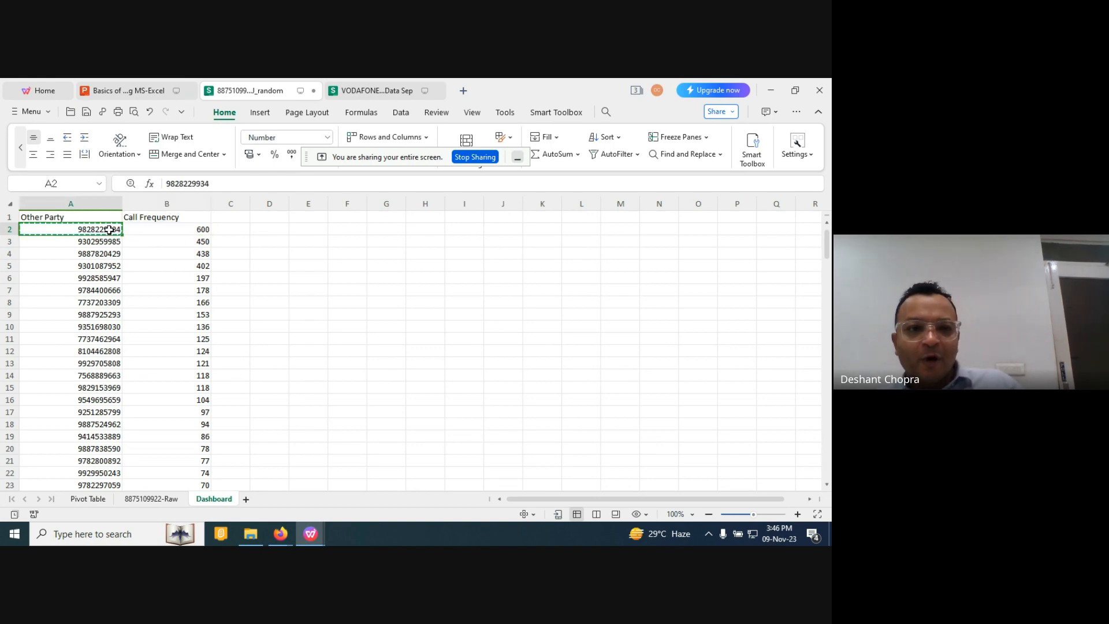
left_click(144, 499)
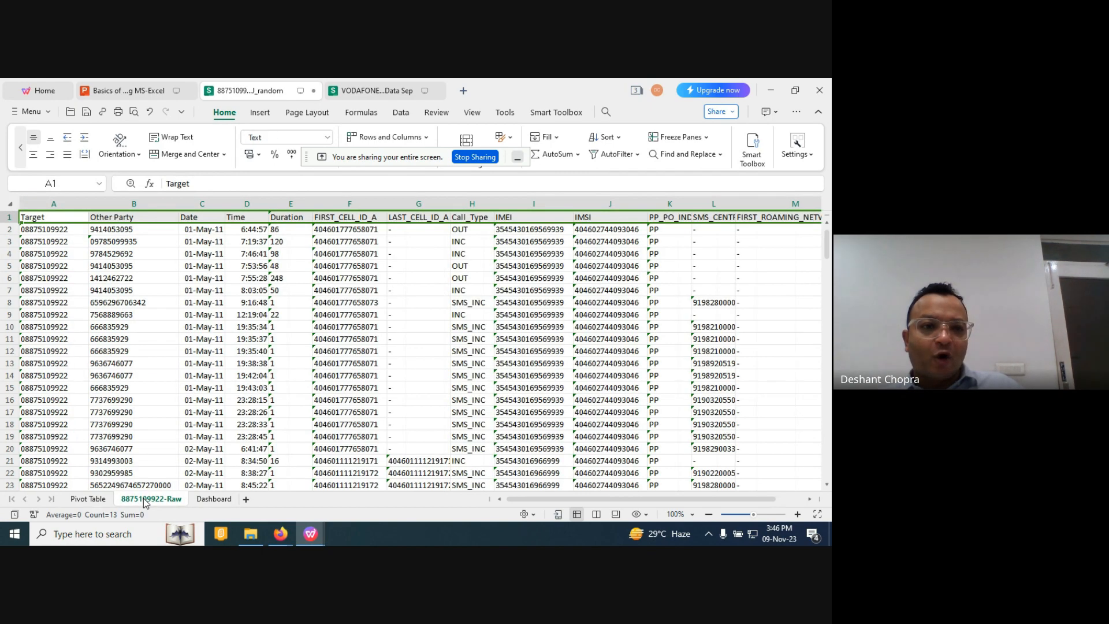
left_click(122, 203)
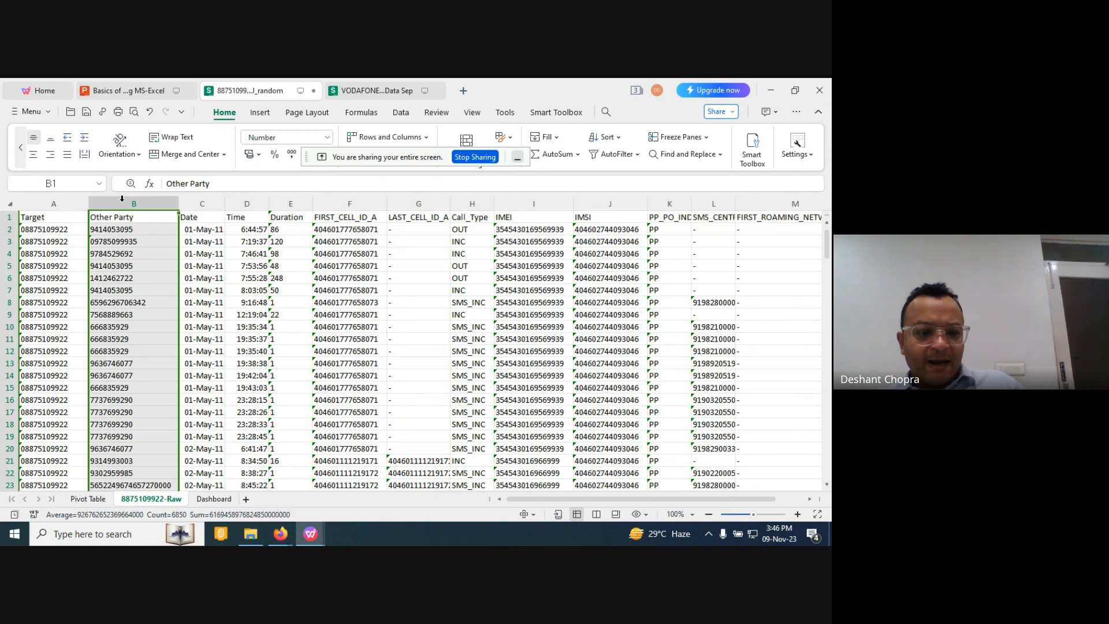
key("ctrl+f")
key("ctrl+v")
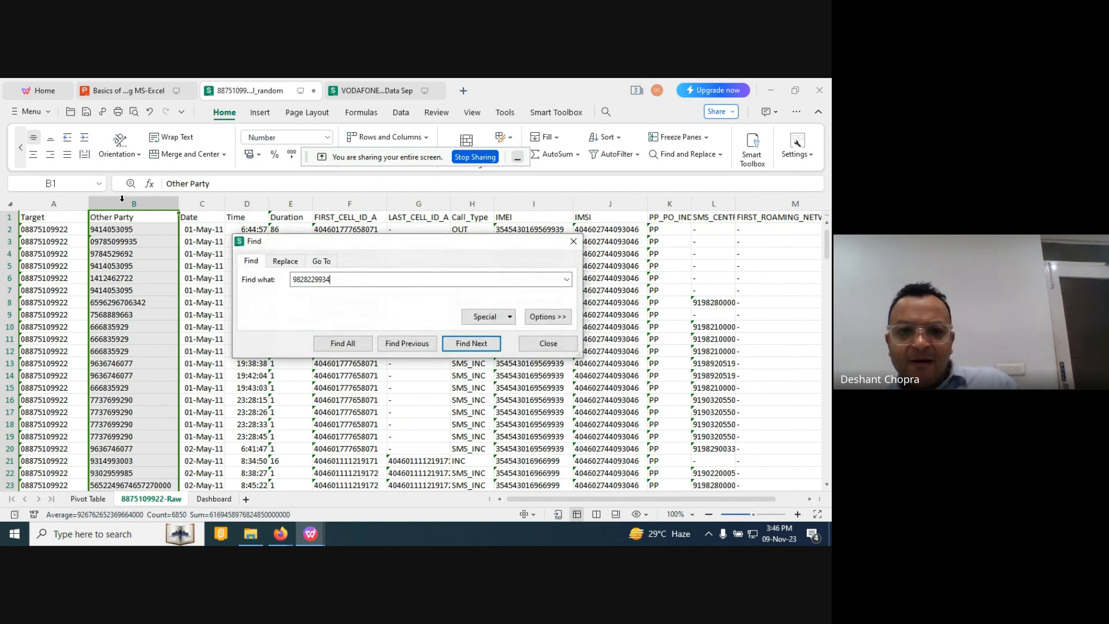
left_click(326, 345)
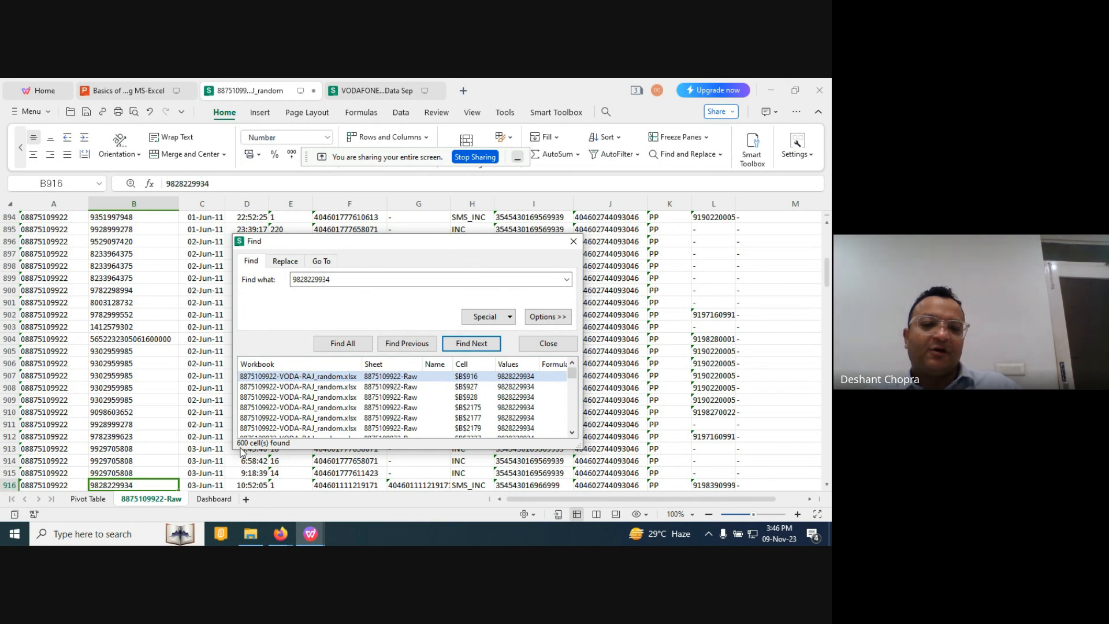
left_click(573, 242)
left_click(213, 498)
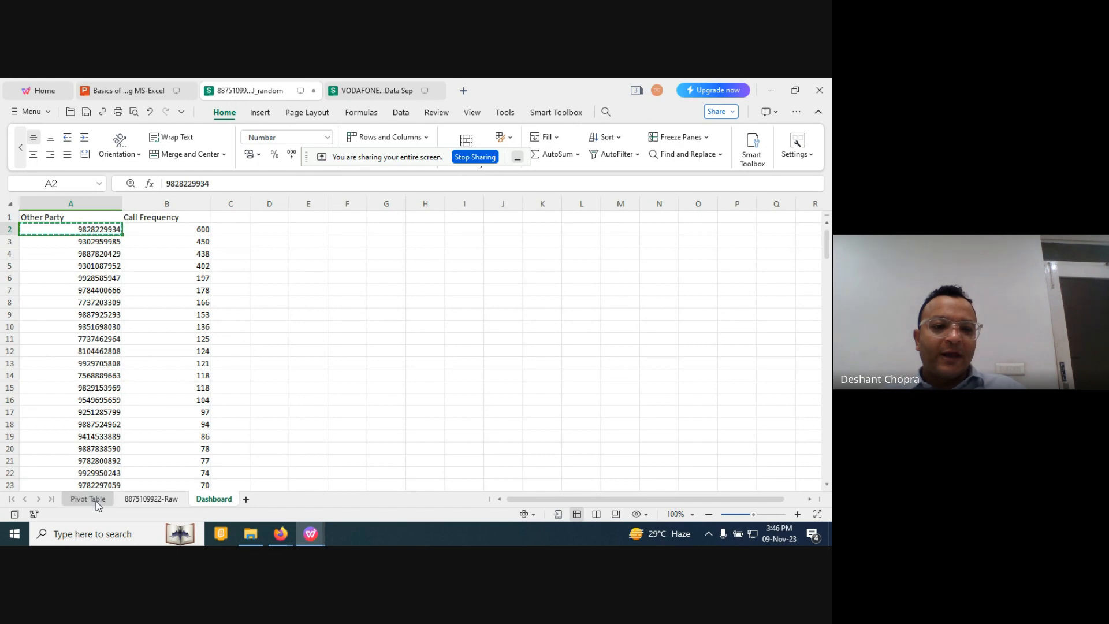
Review the start of the raw call records, and remove Other Party from the PivotTable's rows and values areas.
left_click(138, 500)
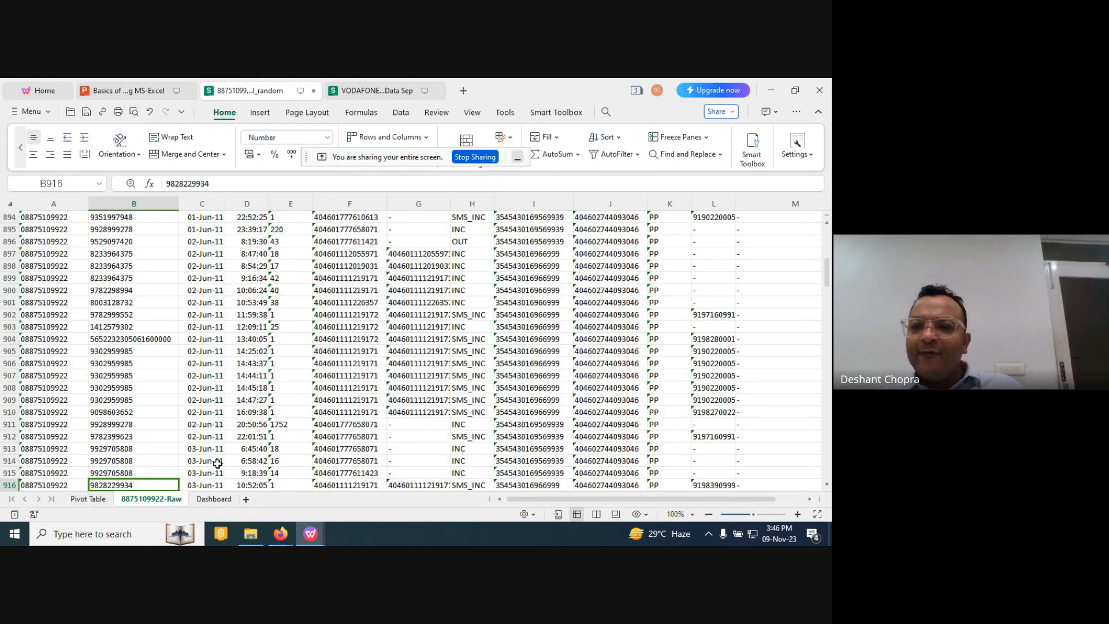
left_click_drag(827, 284, 828, 254)
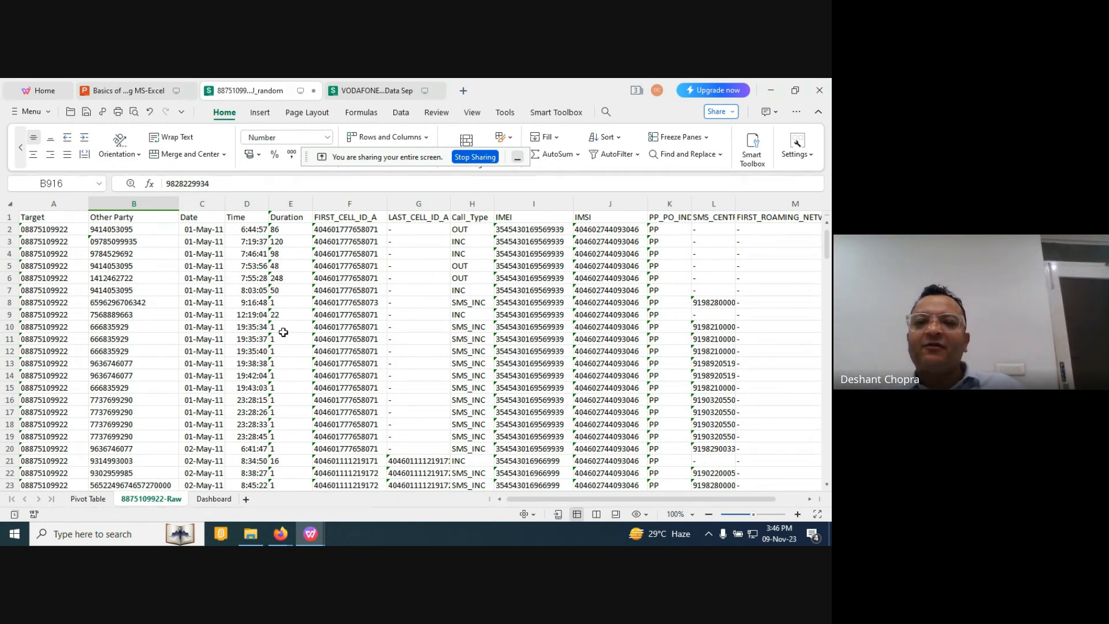
left_click(86, 498)
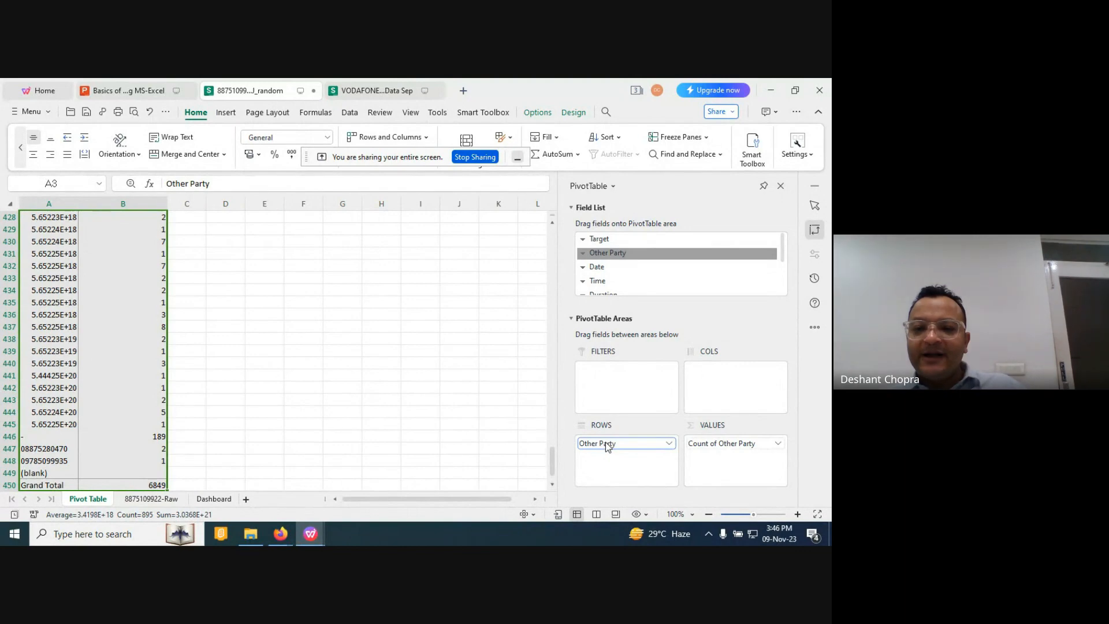
left_click_drag(605, 442, 634, 267)
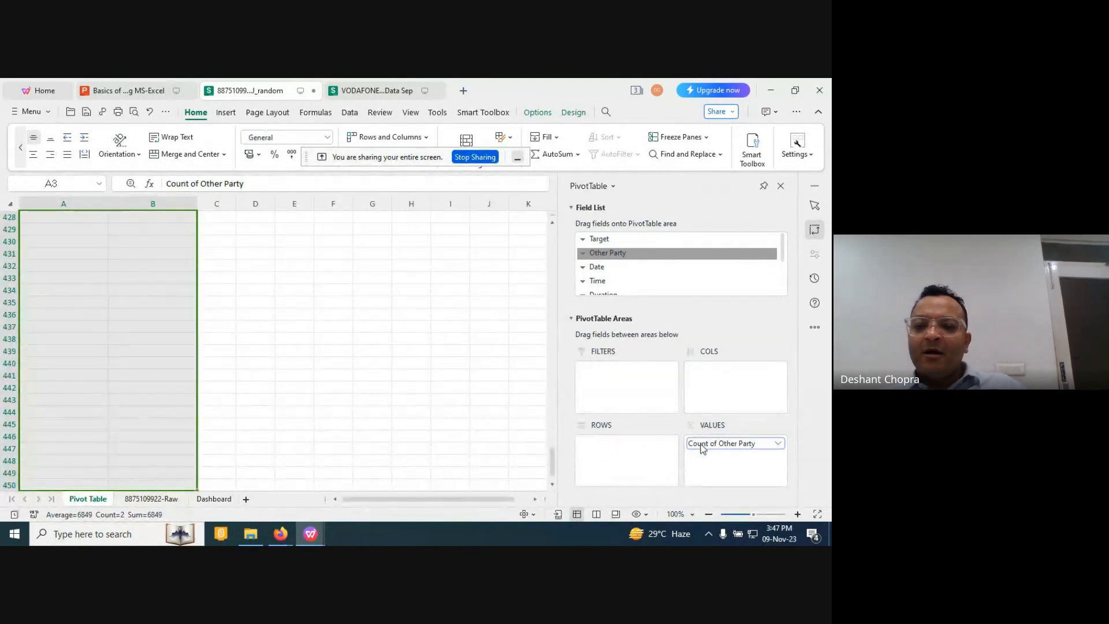
left_click_drag(701, 443, 688, 255)
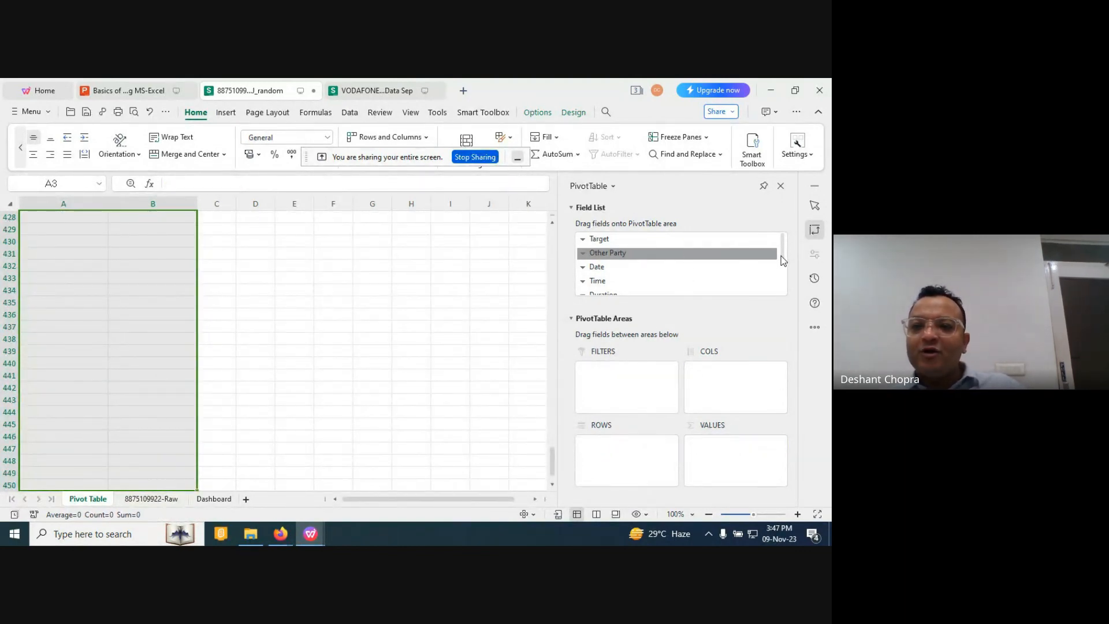
Build the PivotTable with IMEI as the row field and Count of IMEI as the value.
left_click_drag(783, 255, 784, 281)
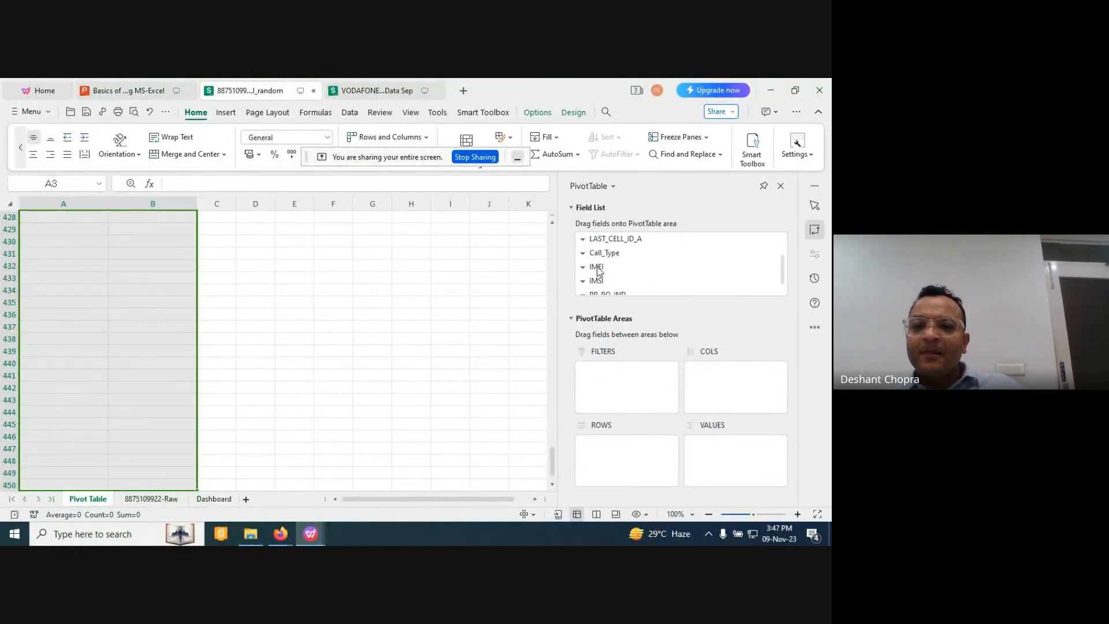
left_click_drag(598, 268, 607, 453)
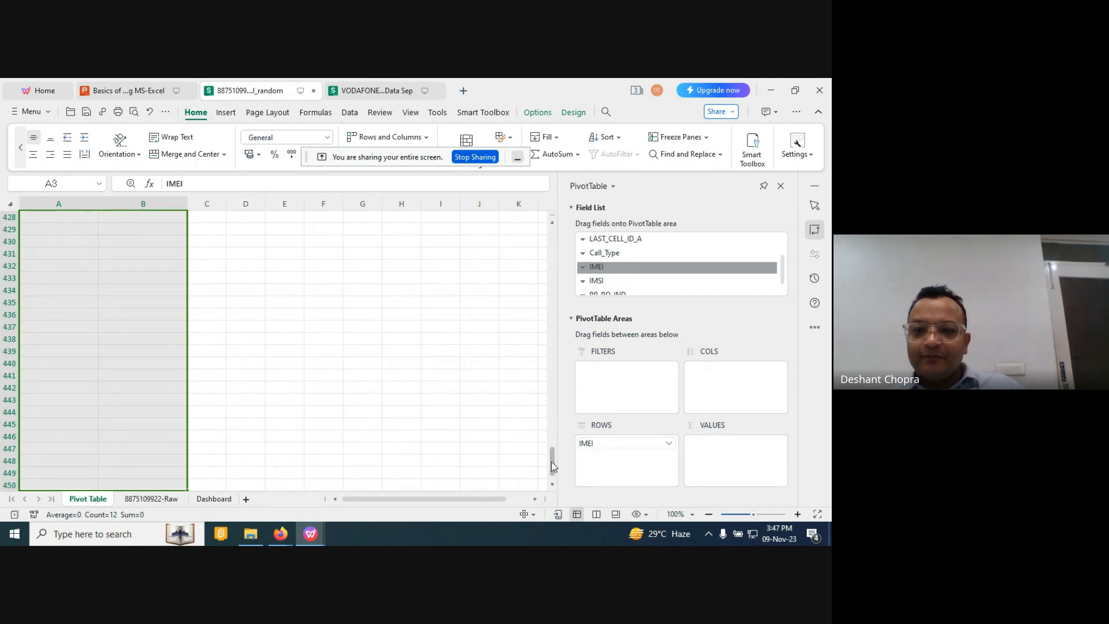
left_click_drag(552, 466, 560, 227)
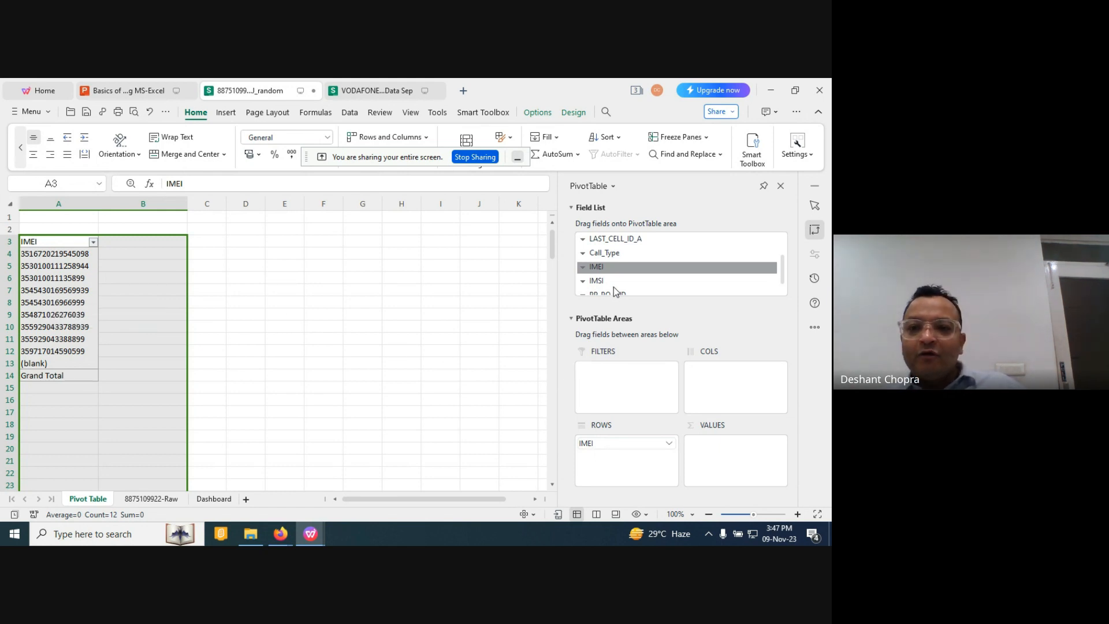
left_click_drag(615, 266, 716, 460)
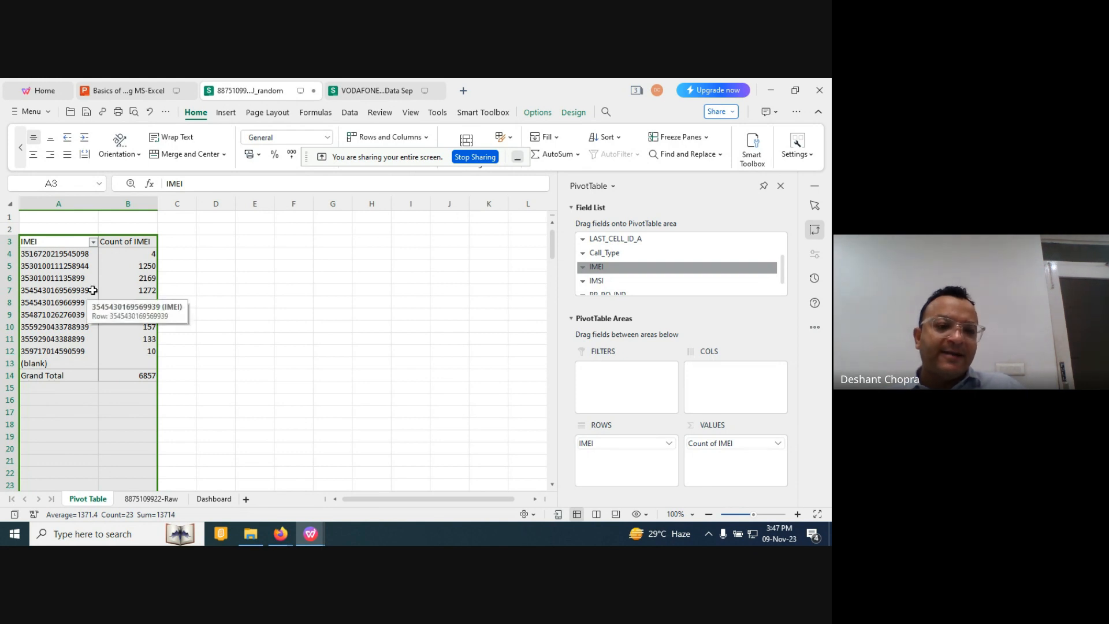
Copy the entire IMEI count table as values to cell F1 of the Dashboard sheet, and fit columns F and G to their contents.
left_click(37, 241)
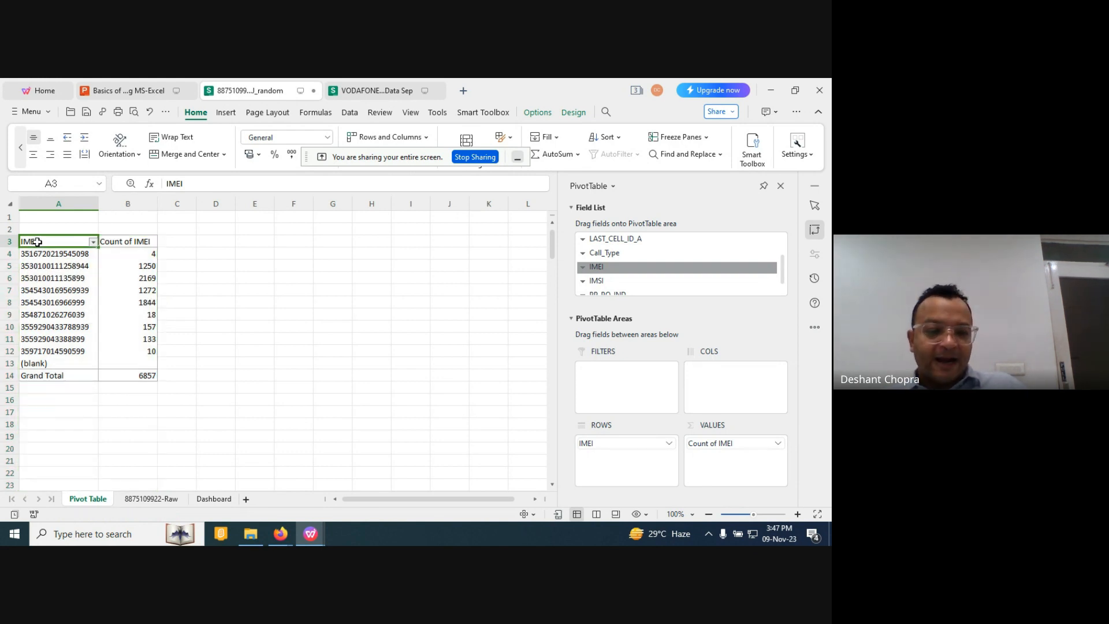
left_click(125, 374, "shift")
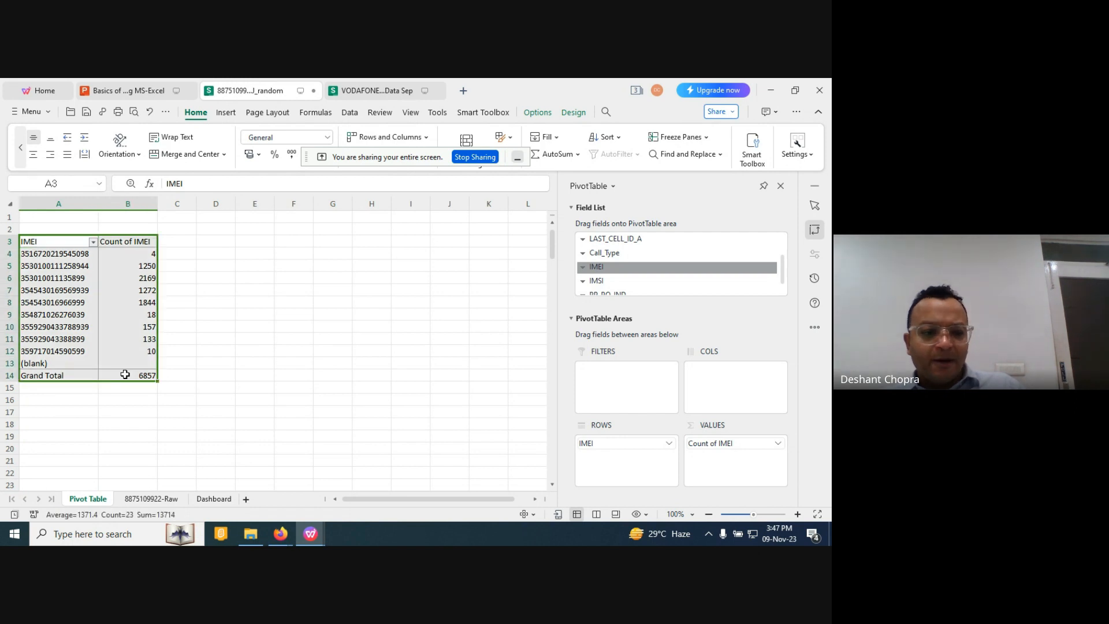
left_click(215, 498)
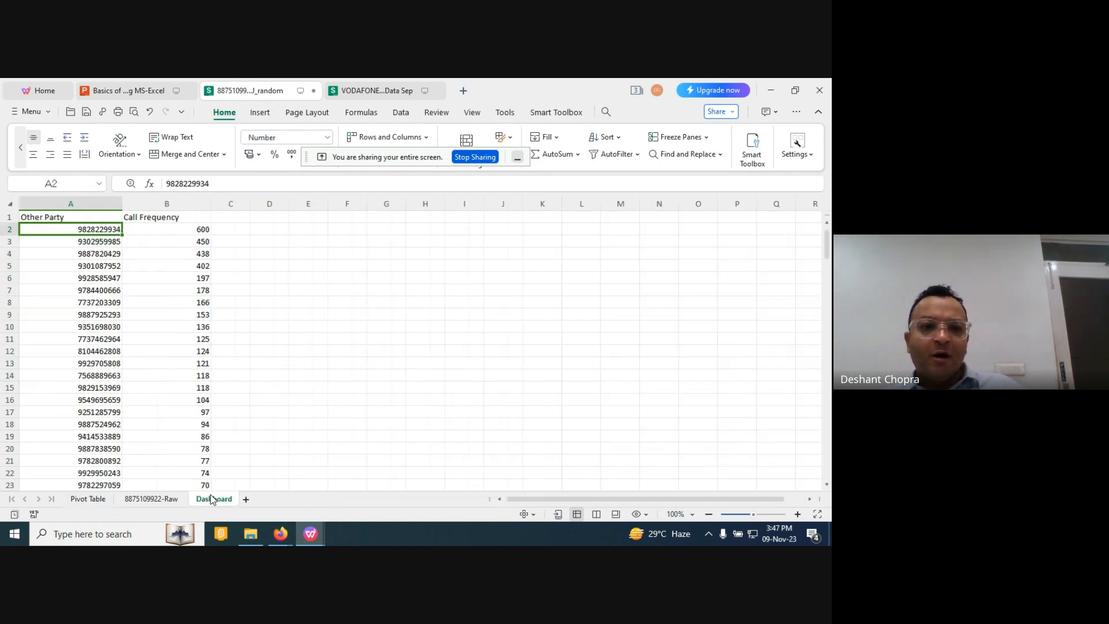
left_click(338, 221)
right_click(338, 221)
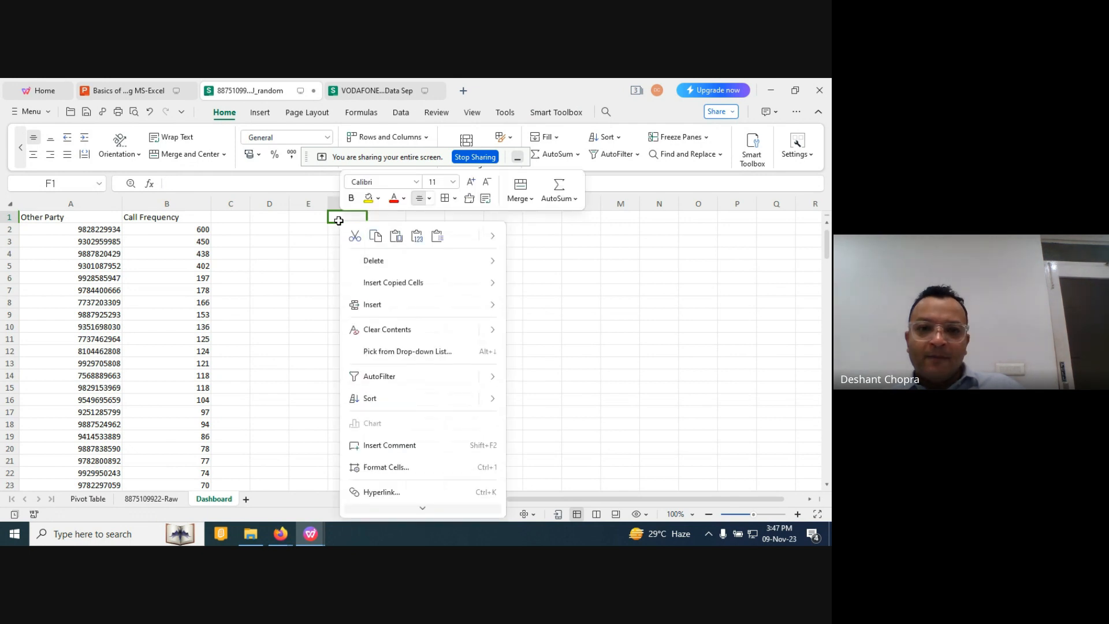
left_click(414, 240)
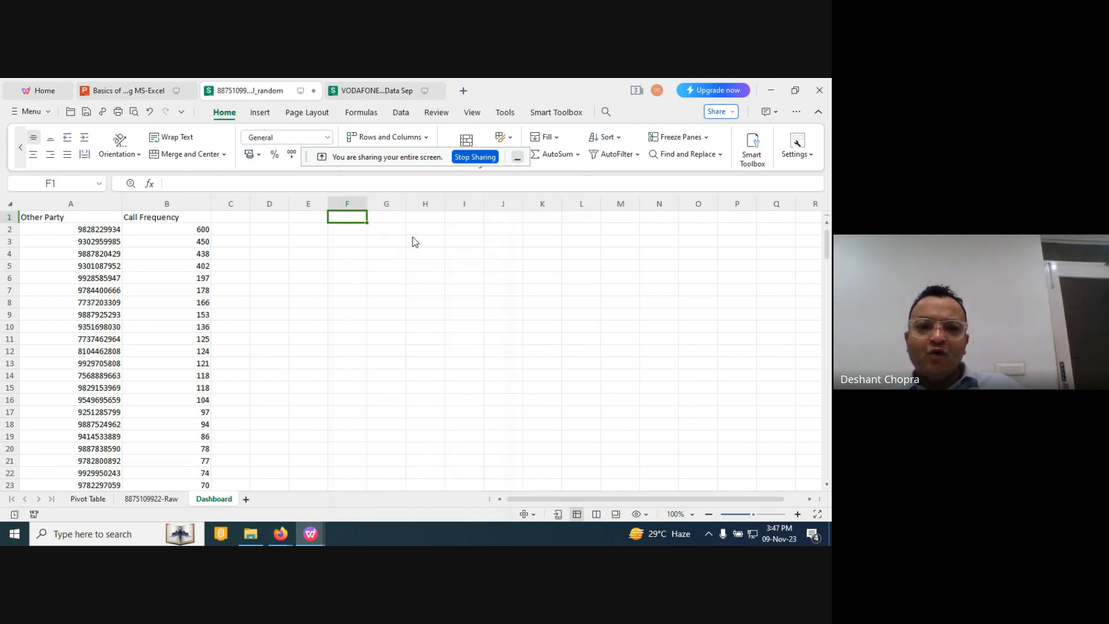
double_click(367, 205)
double_click(444, 203)
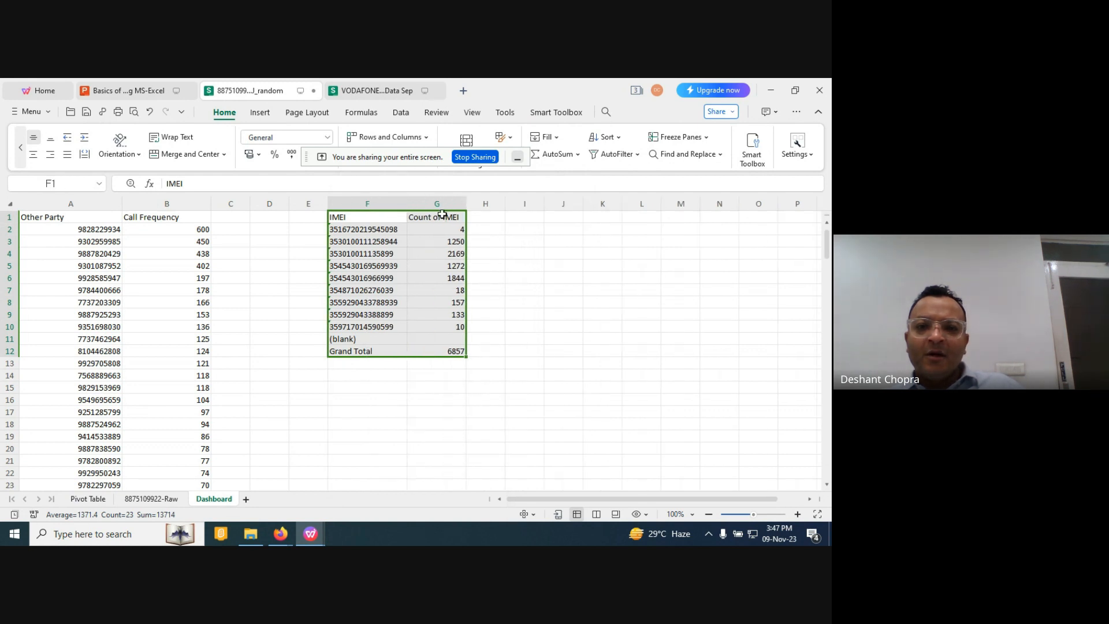
Clear the Count of IMEI header in G1 and replace the IMEI header in F1 with "Hands sets used".
left_click(440, 216)
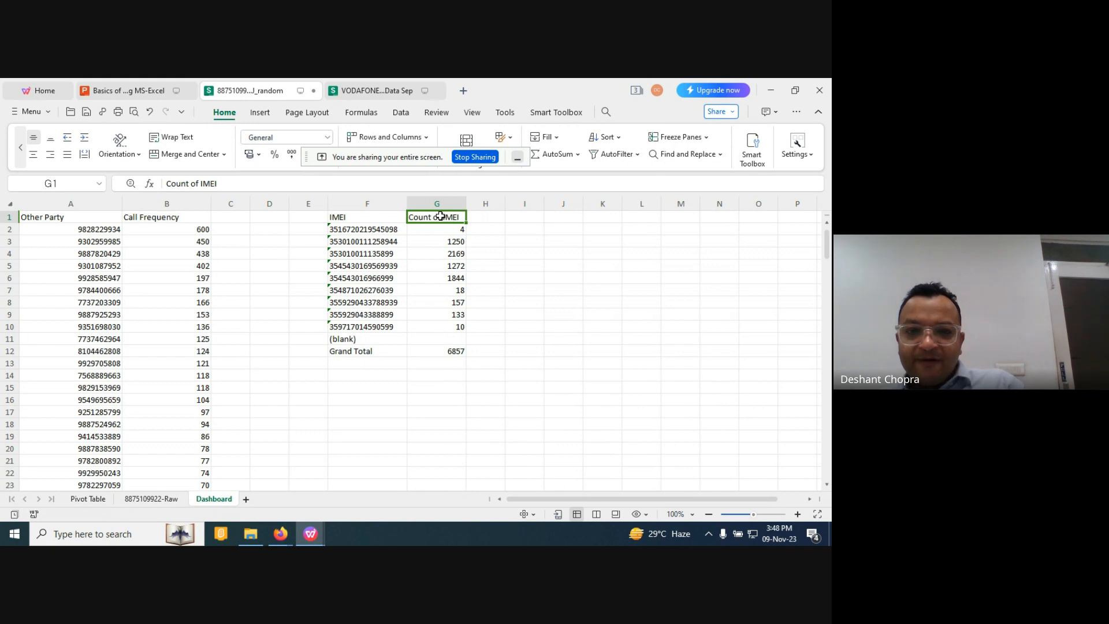
type("I")
key("BackSpace")
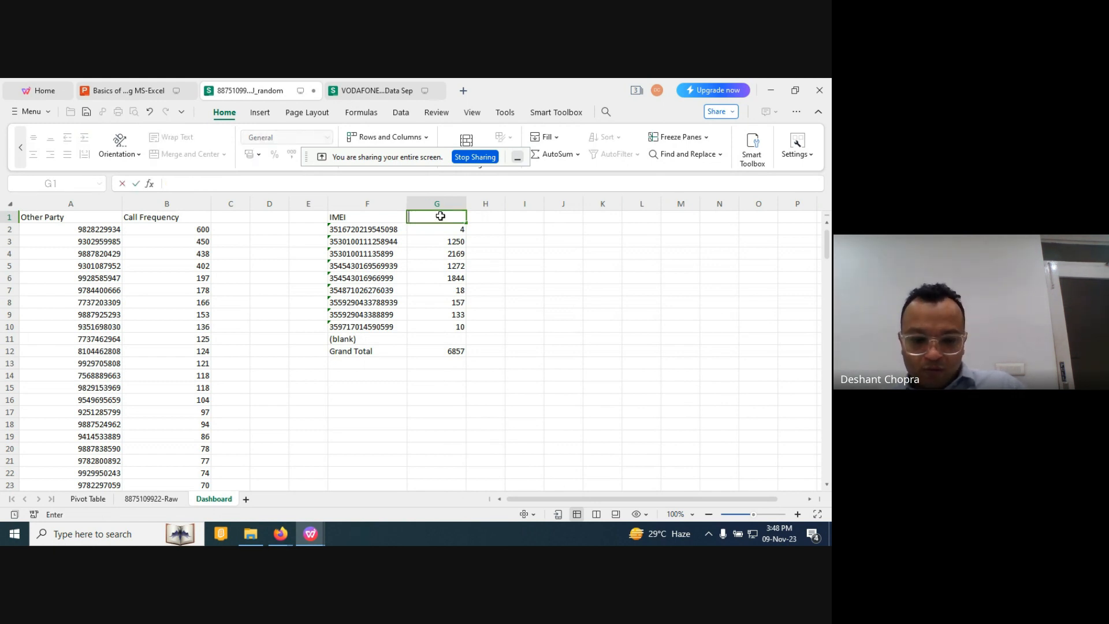
left_click(379, 220)
key("BackSpace")
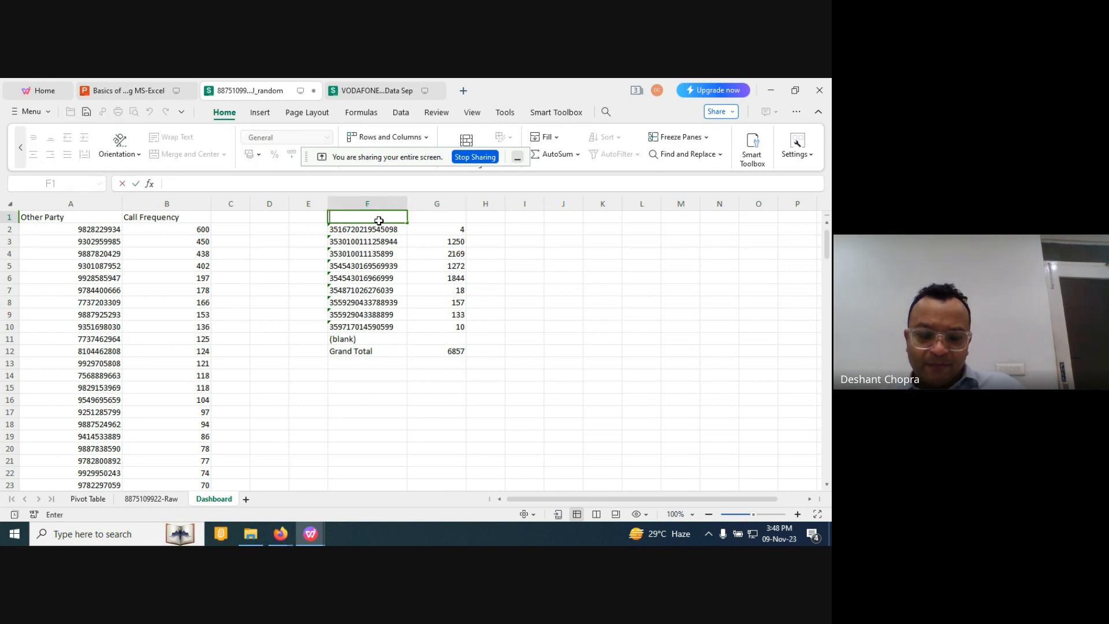
type("Hand")
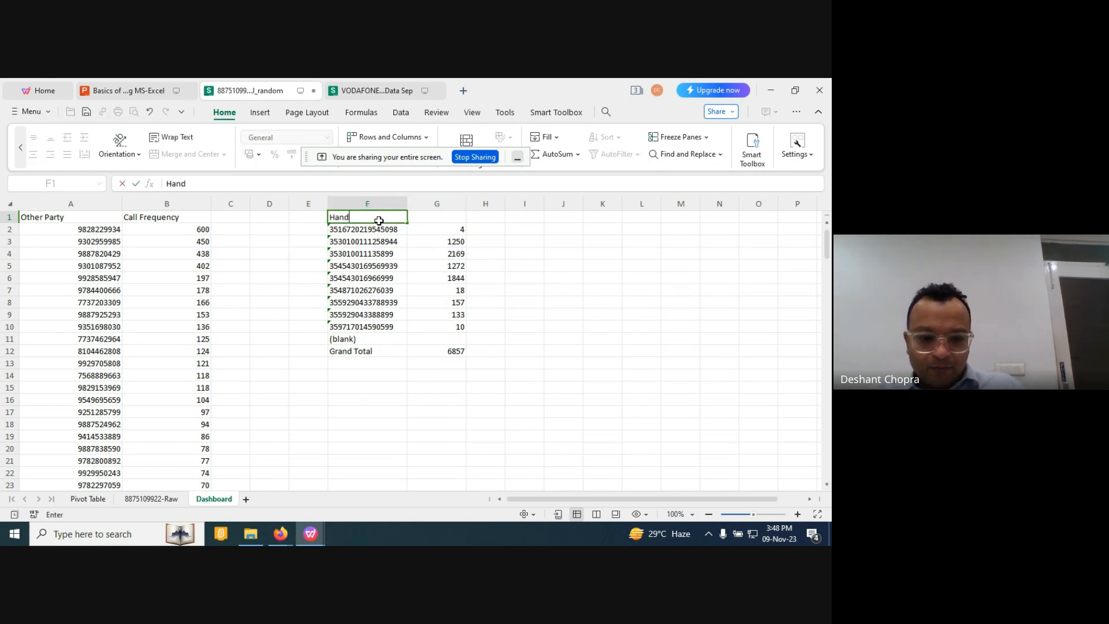
type("s set")
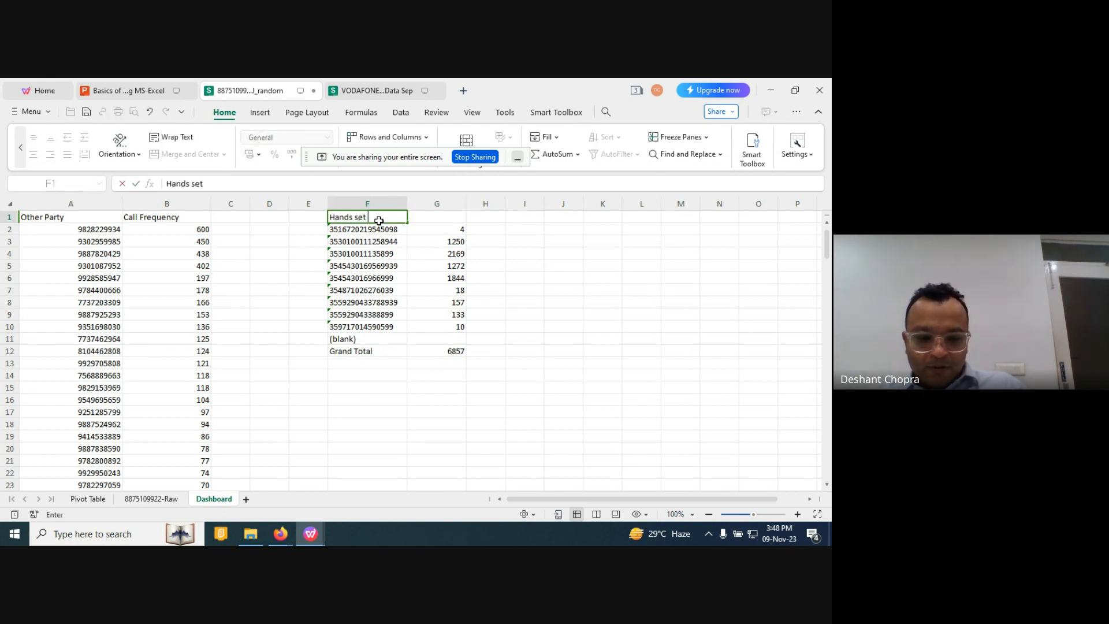
type(" used")
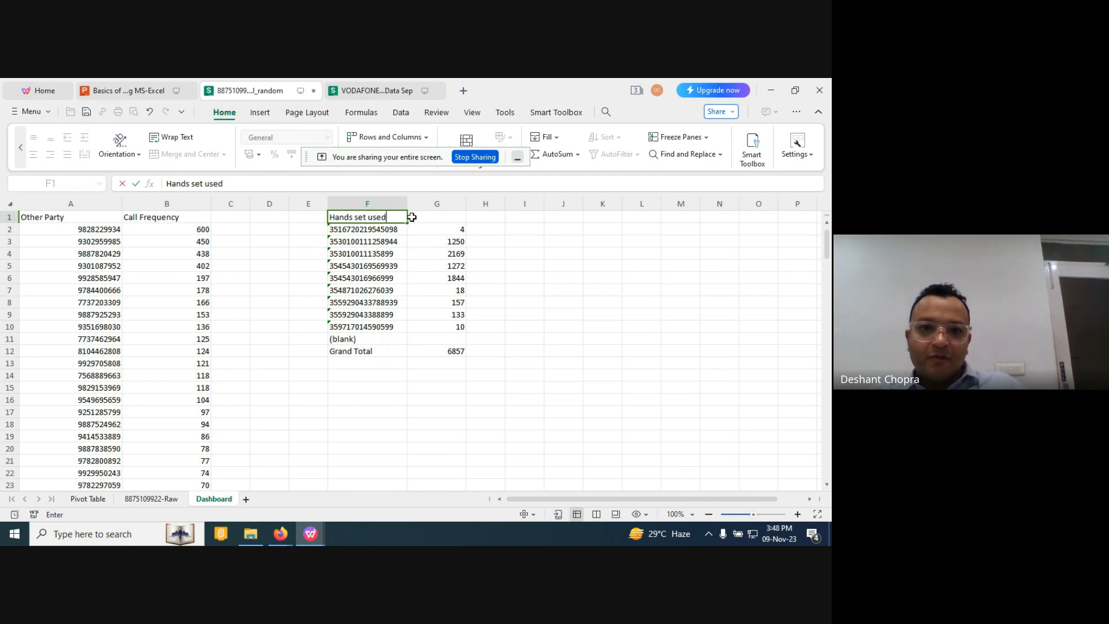
left_click(367, 217)
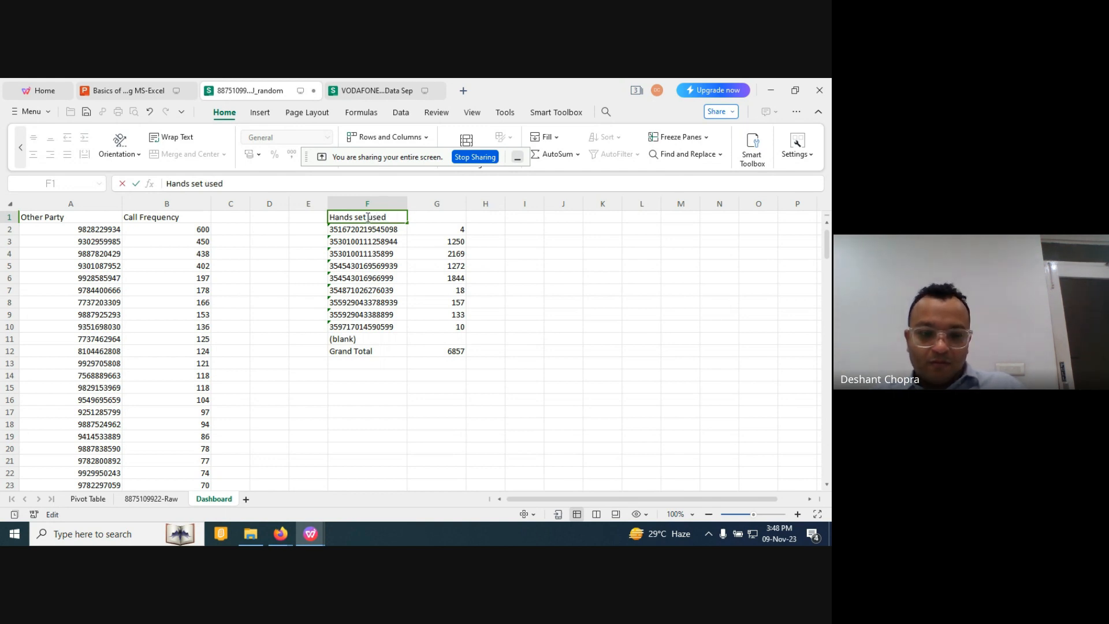
type("s")
Enter "Frequency of calls made" as the header in G1 and widen column G to fit it.
left_click(433, 218)
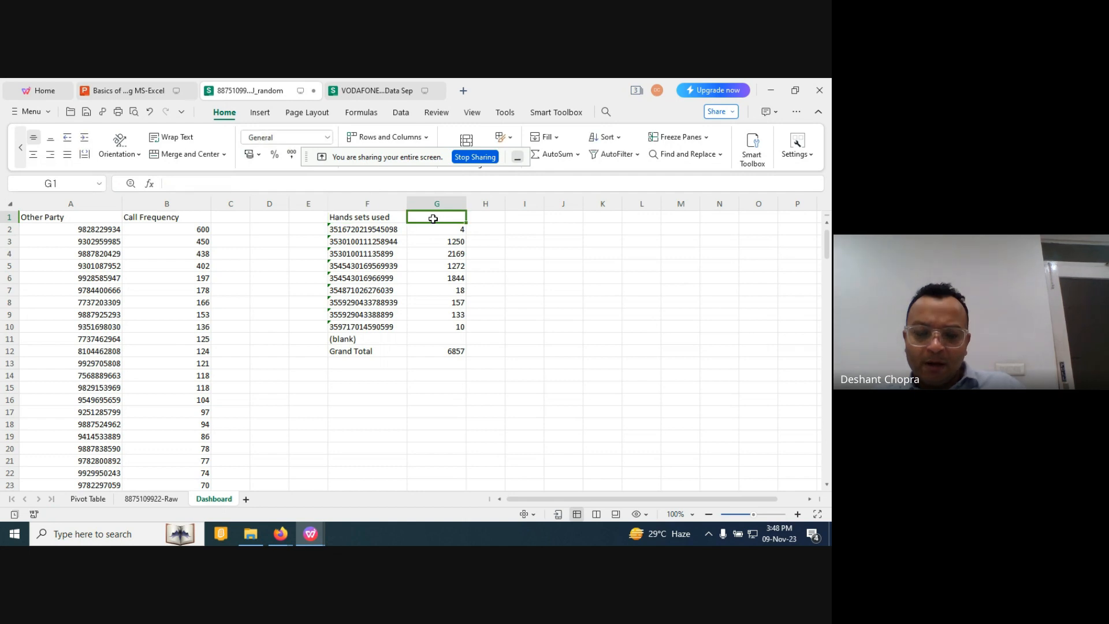
type("Fre")
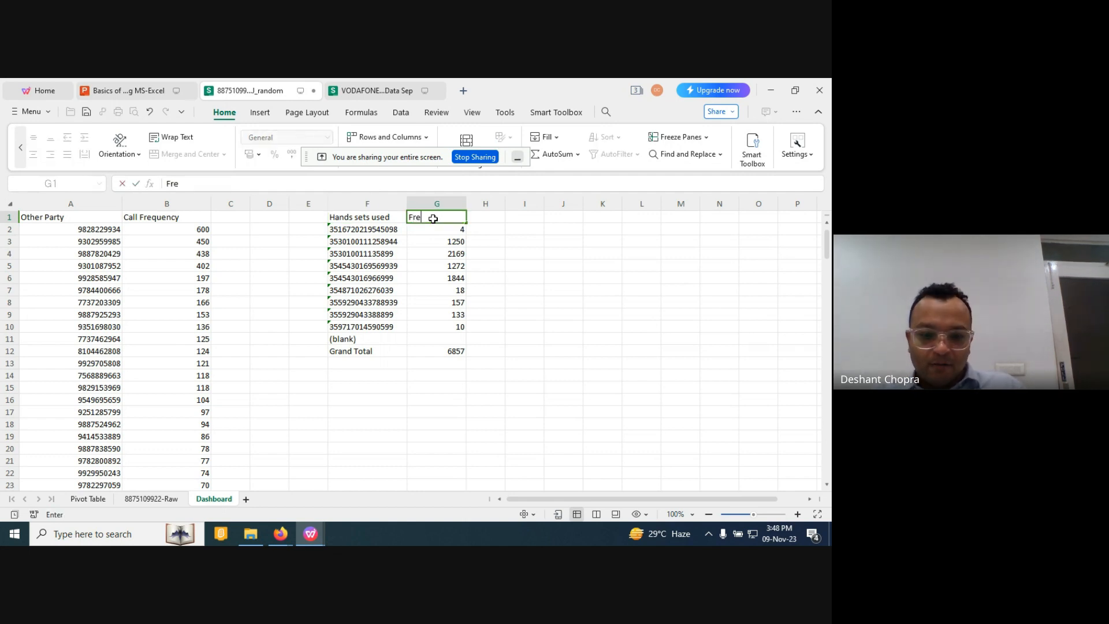
type("quency of")
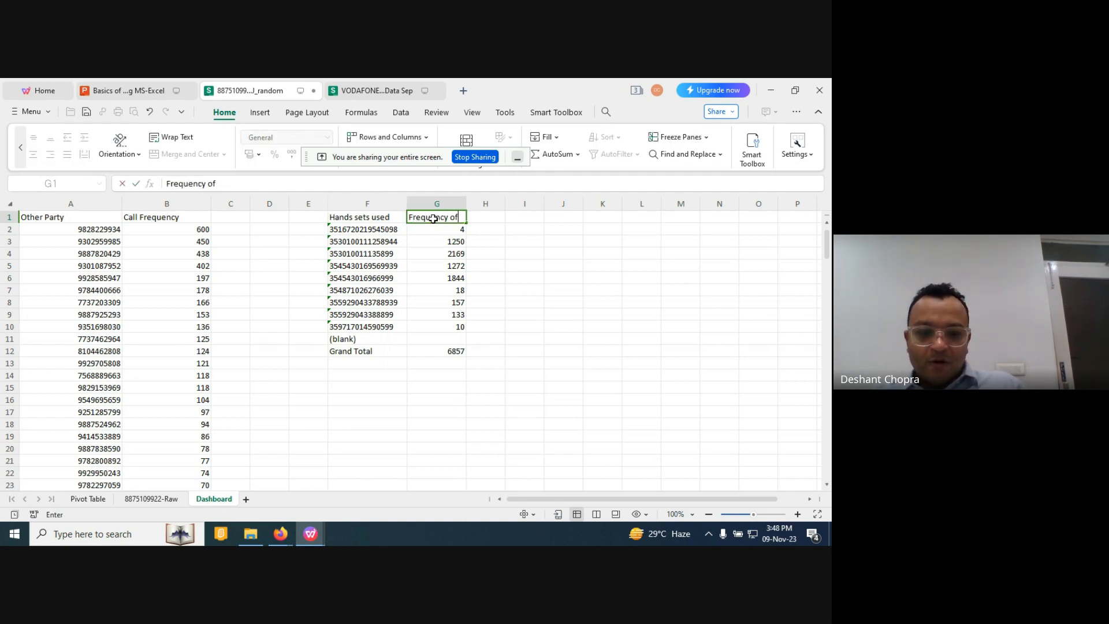
type(" calls")
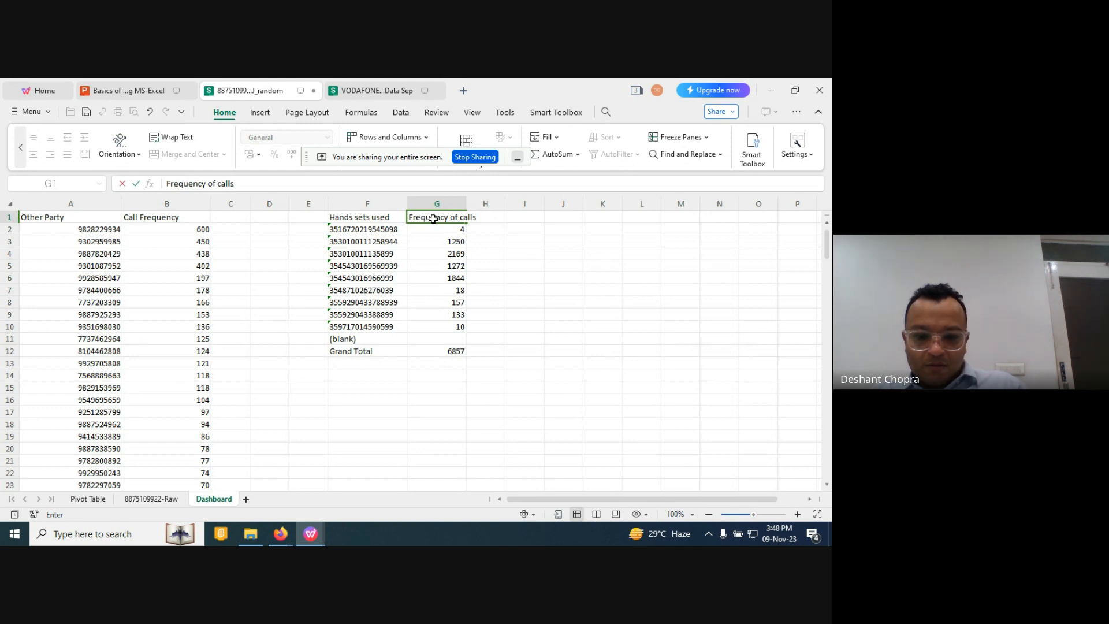
type(" made")
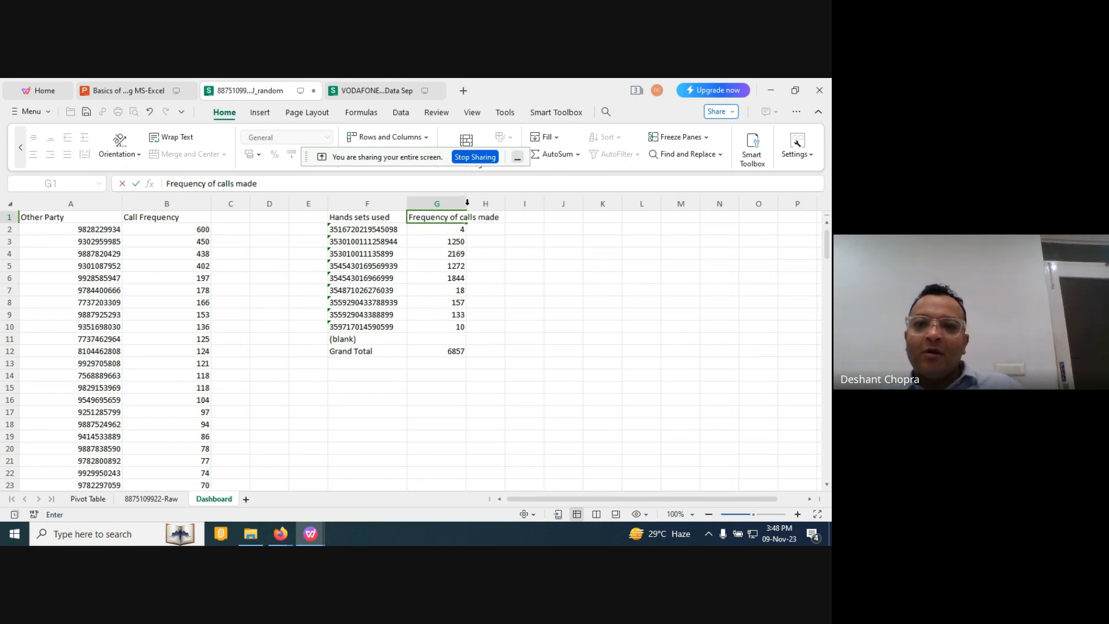
double_click(467, 202)
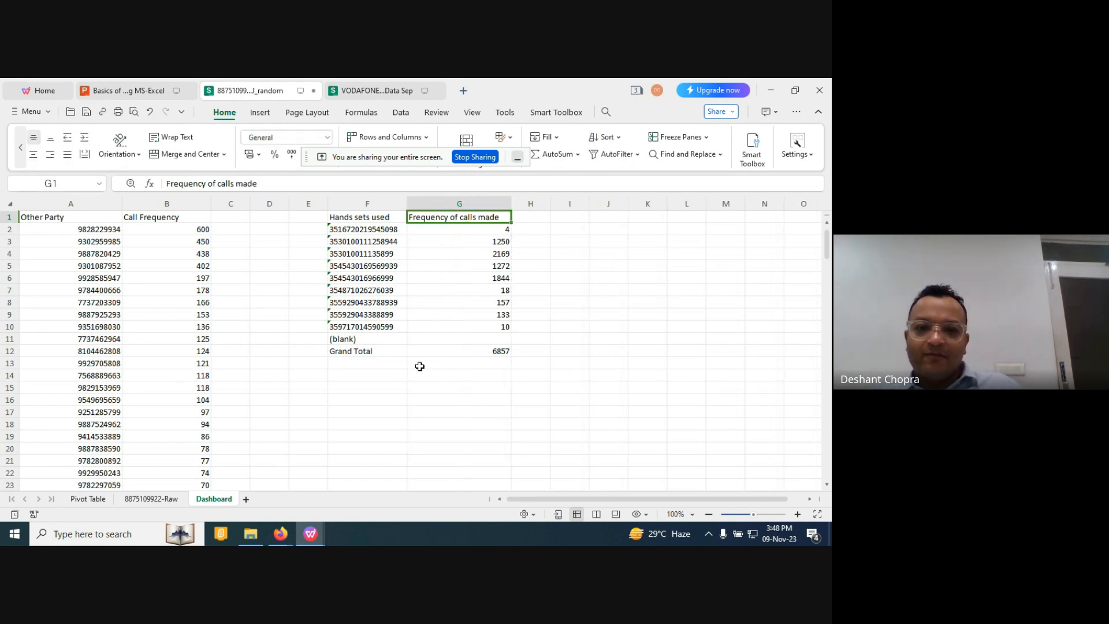
Clear the (blank) entry and the Grand Total label and value below the handset list.
left_click(369, 341)
key("BackSpace")
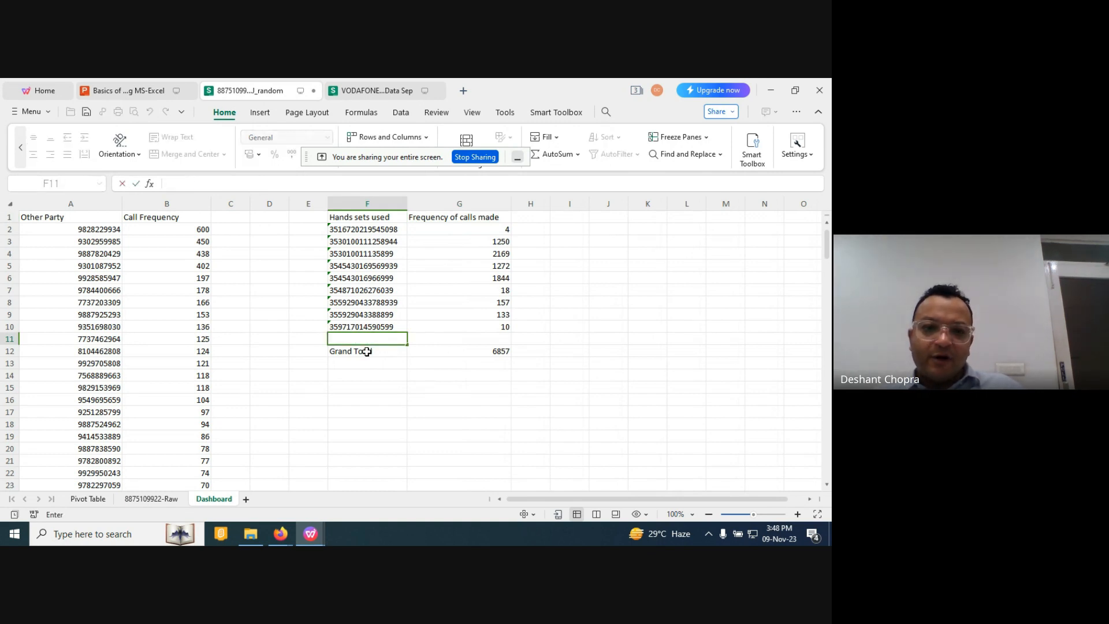
key("Return")
left_click(489, 351)
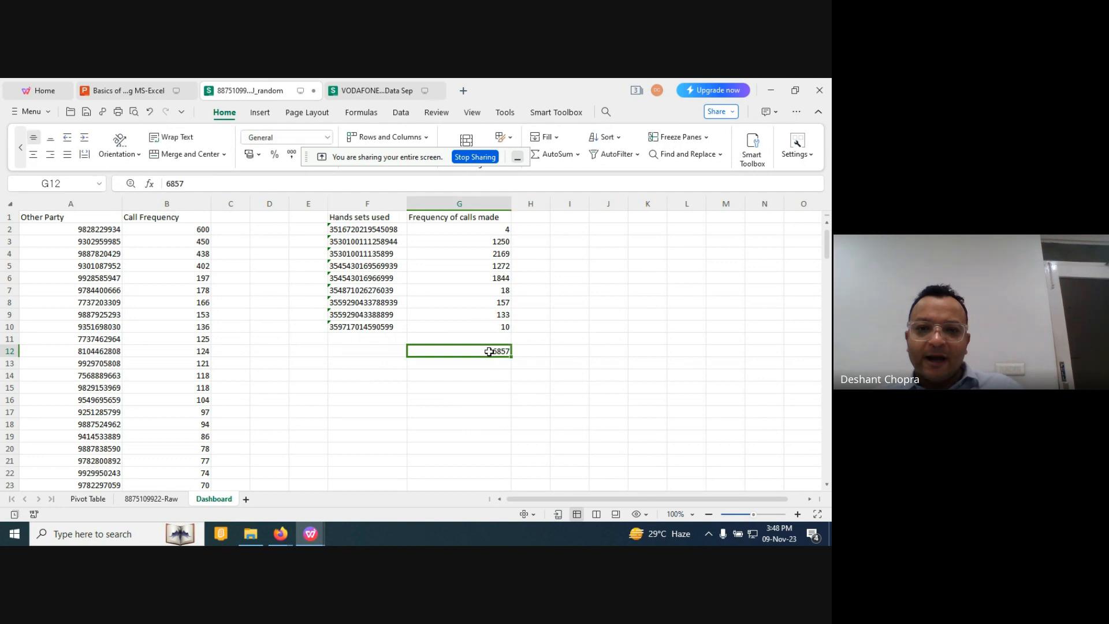
key("Delete")
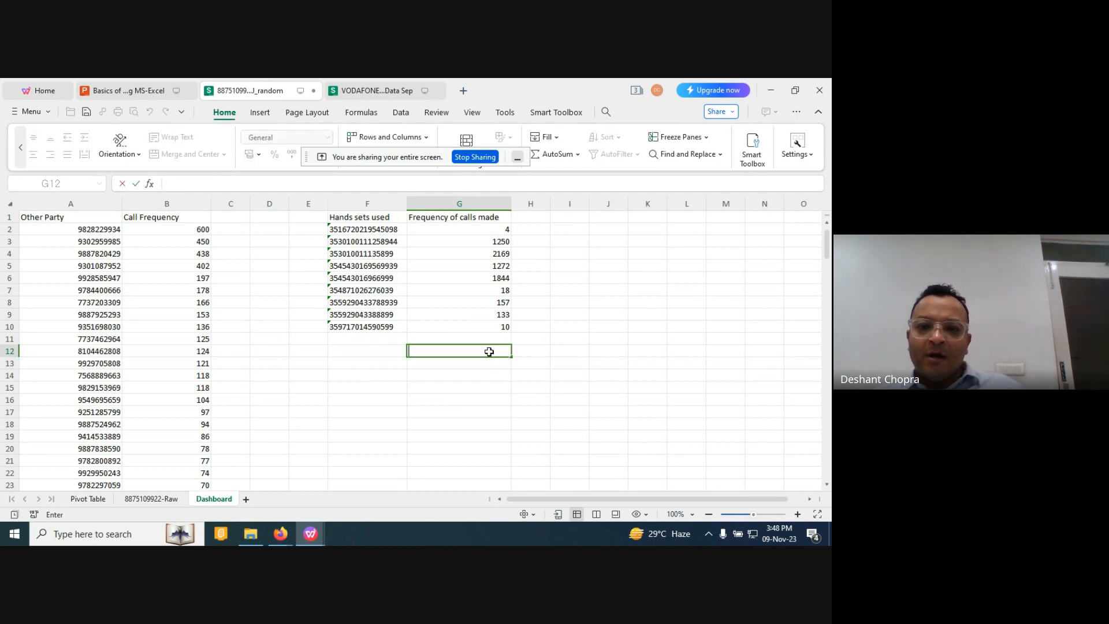
Sort the handset table F1:G10 on the Dashboard by "Frequency of calls made" values in Z to A order, treating the first row as headers.
double_click(376, 217)
key("Escape")
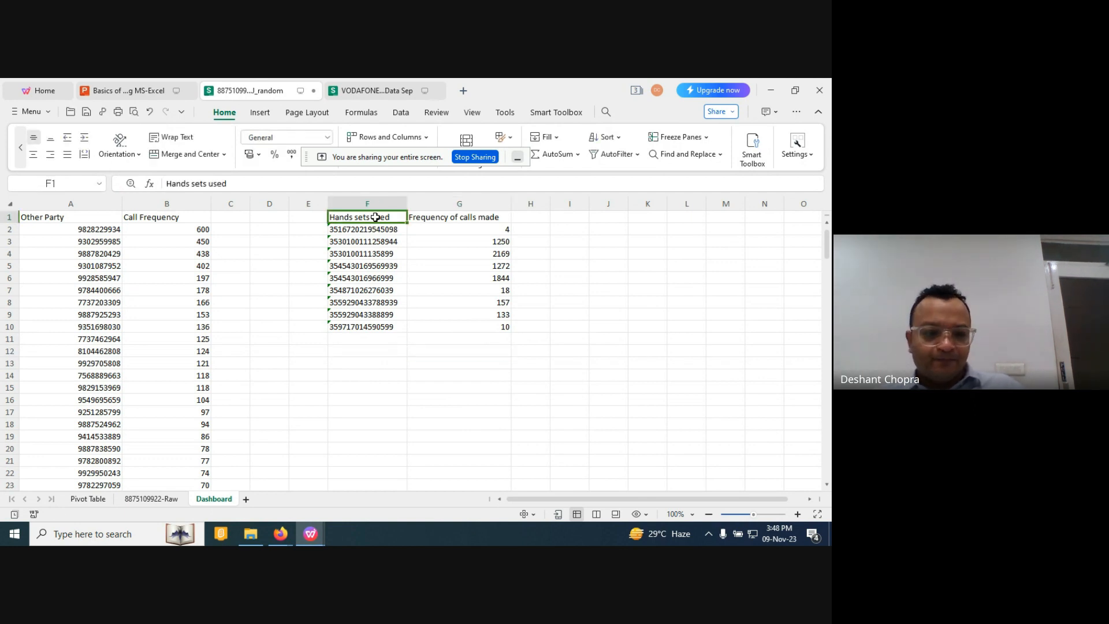
left_click(440, 326, "shift")
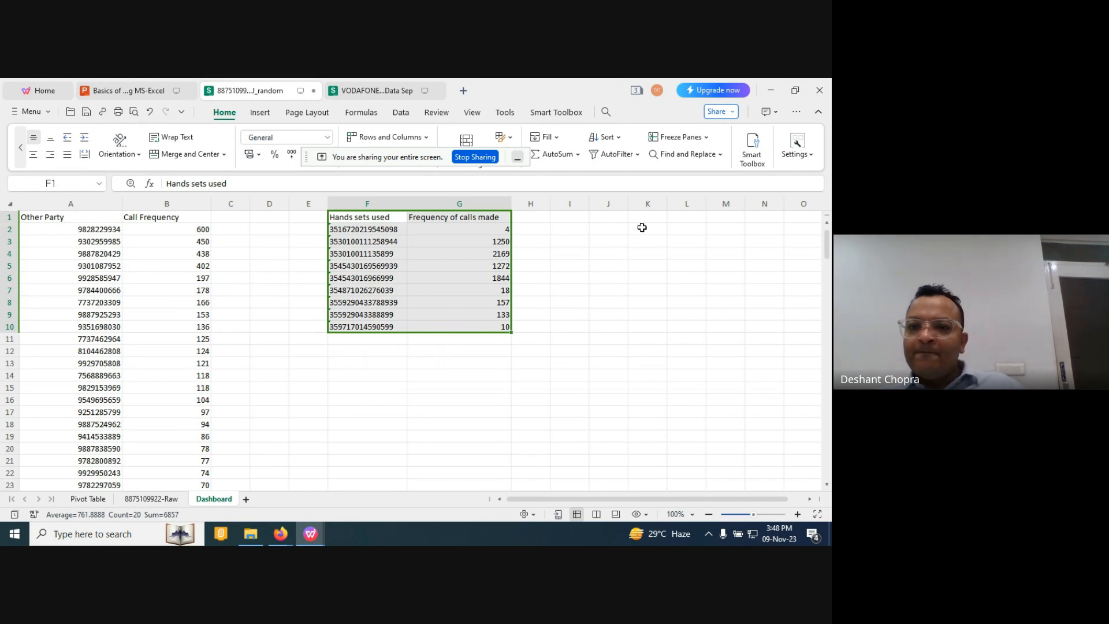
left_click(618, 139)
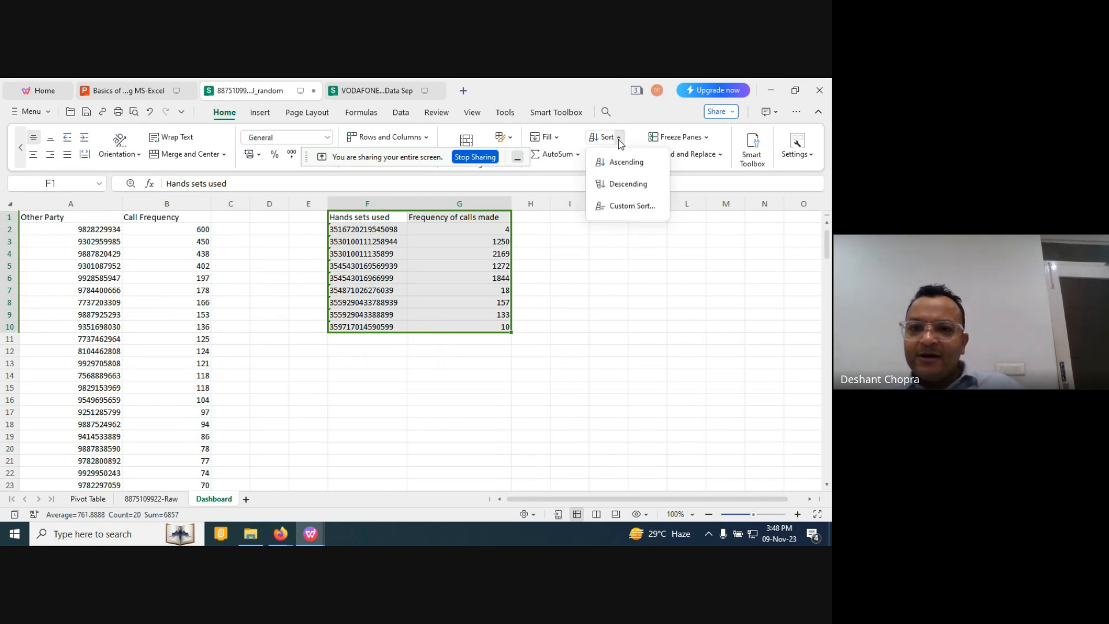
left_click(621, 207)
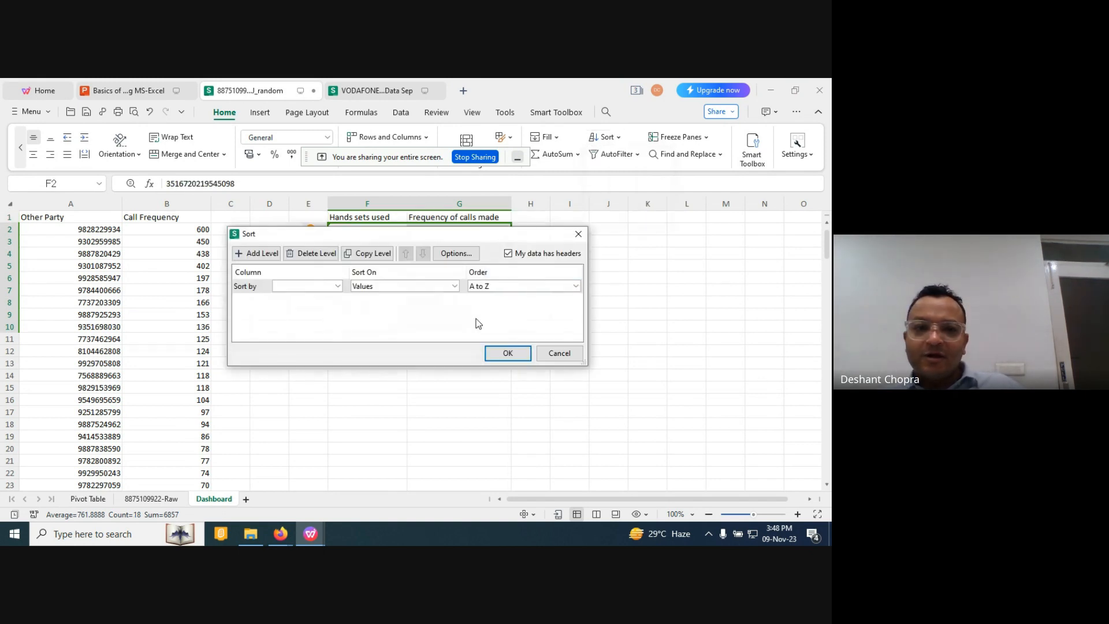
left_click(338, 286)
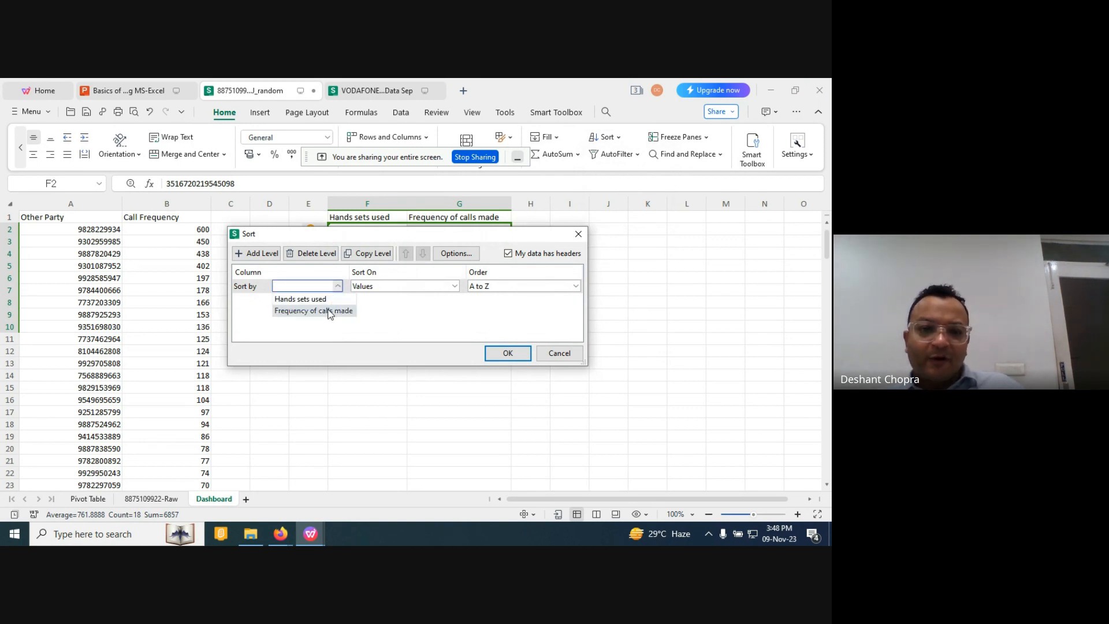
left_click(330, 312)
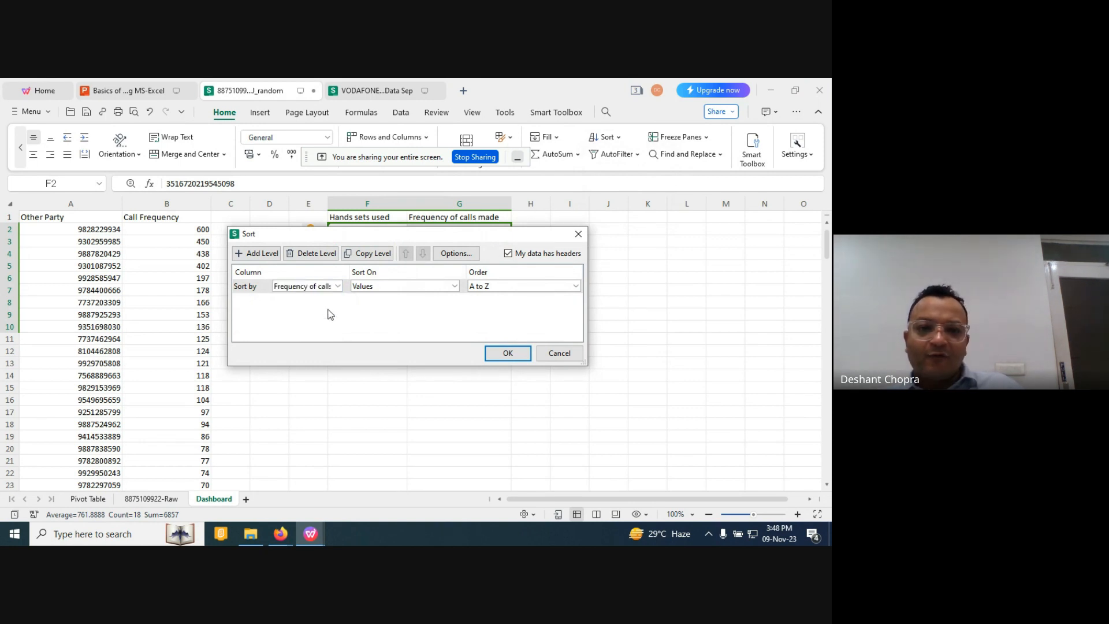
left_click(508, 286)
left_click(498, 309)
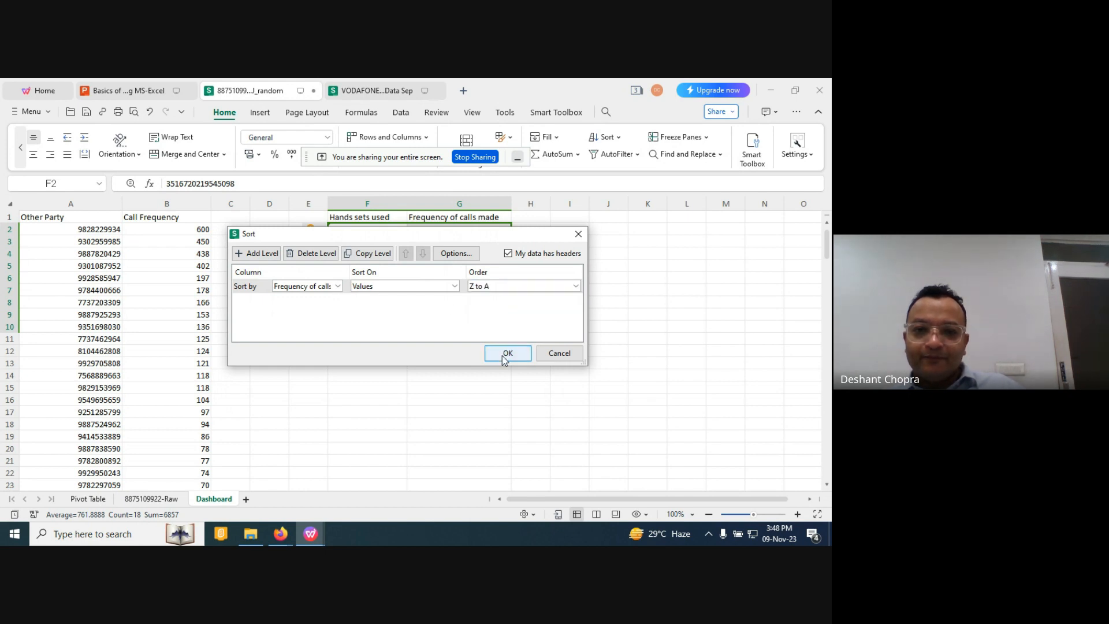
left_click(506, 355)
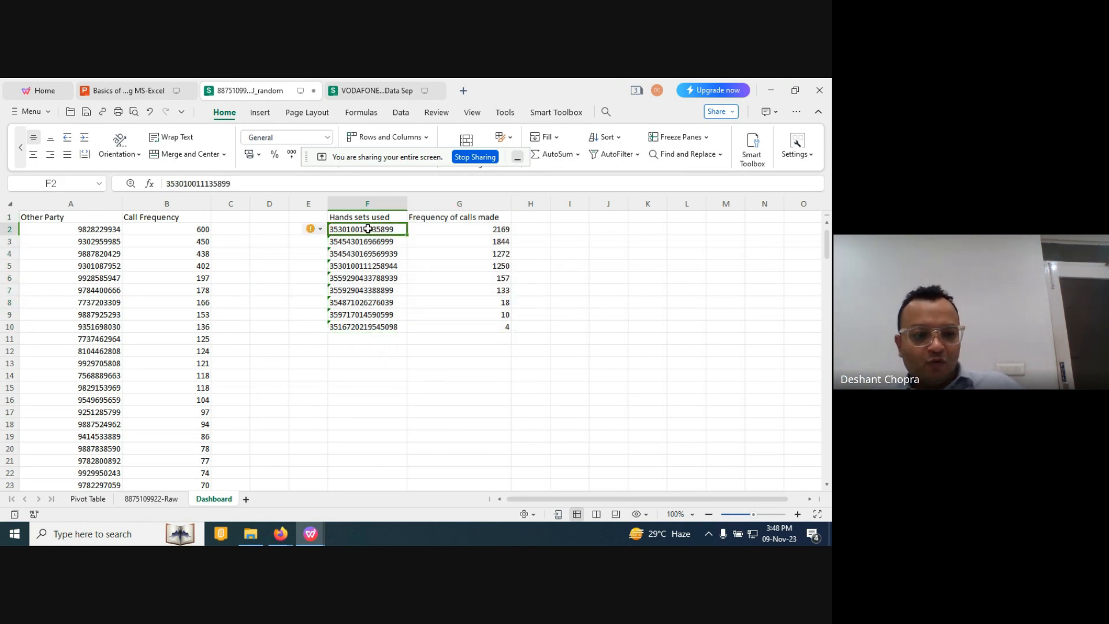
Find all occurrences of the most-used handset's IMEI in the raw sheet's IMEI column to check its frequency, and return to the Dashboard.
key("ctrl+c")
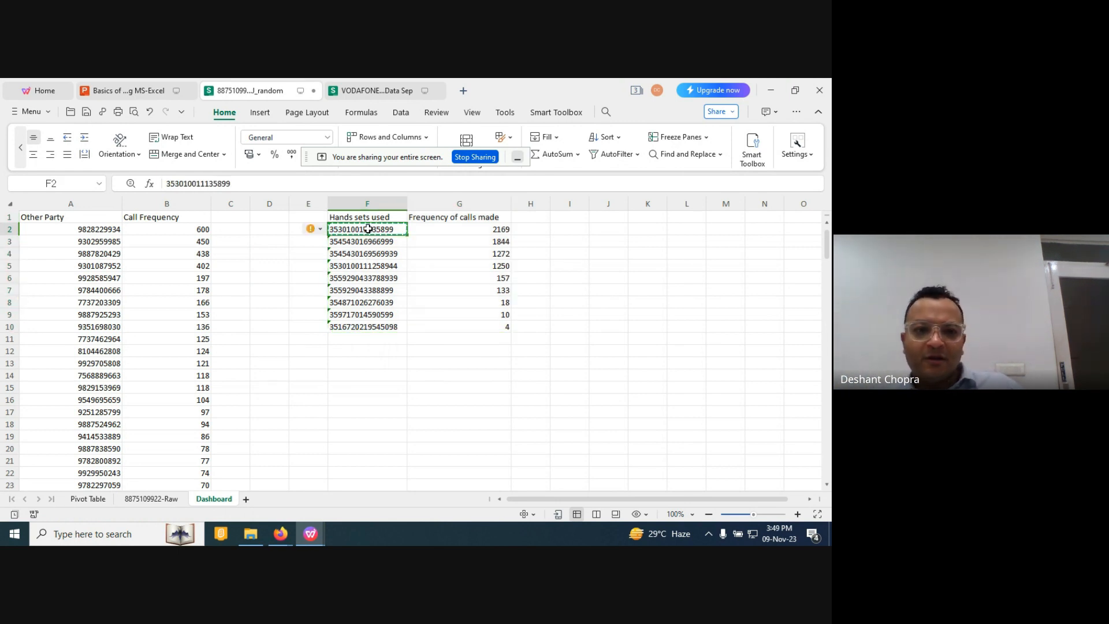
left_click(140, 500)
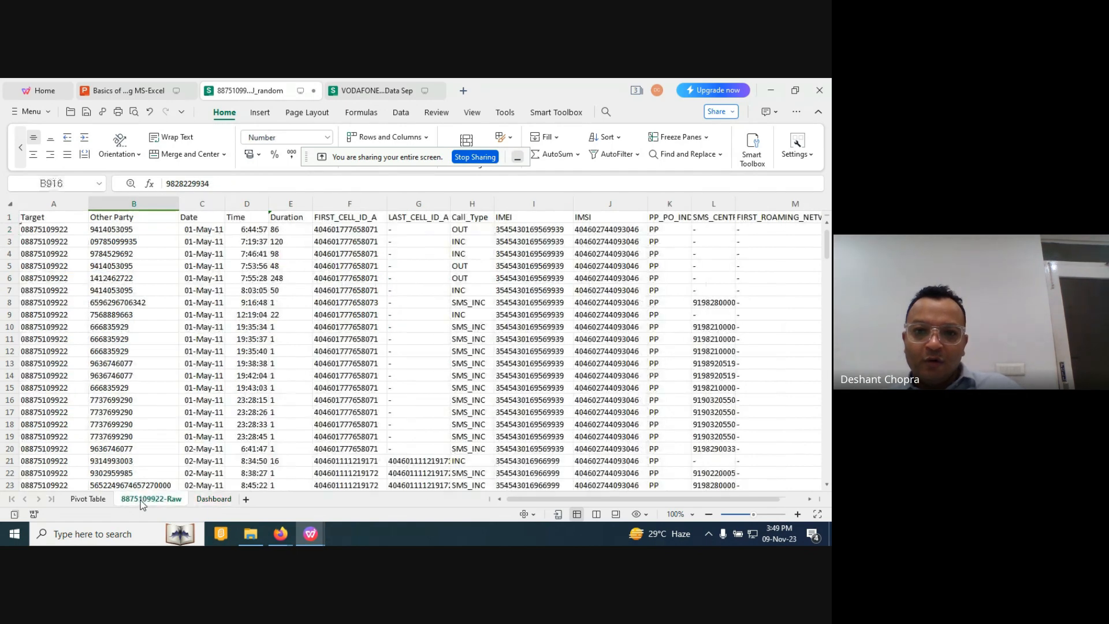
left_click(515, 198)
key("ctrl+f")
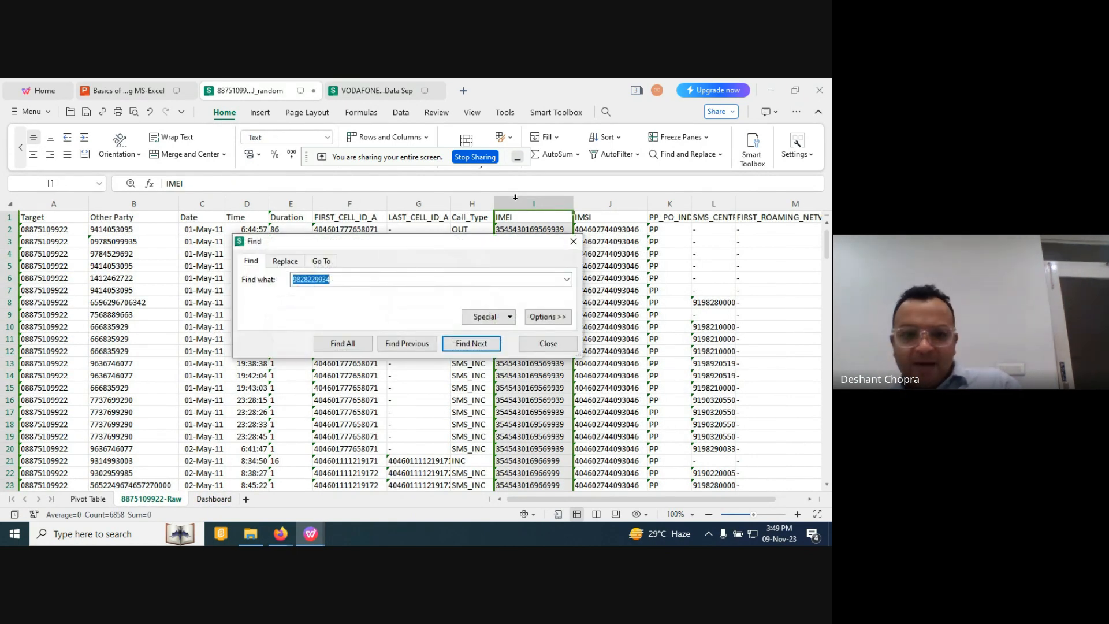
key("ctrl+v")
left_click(327, 344)
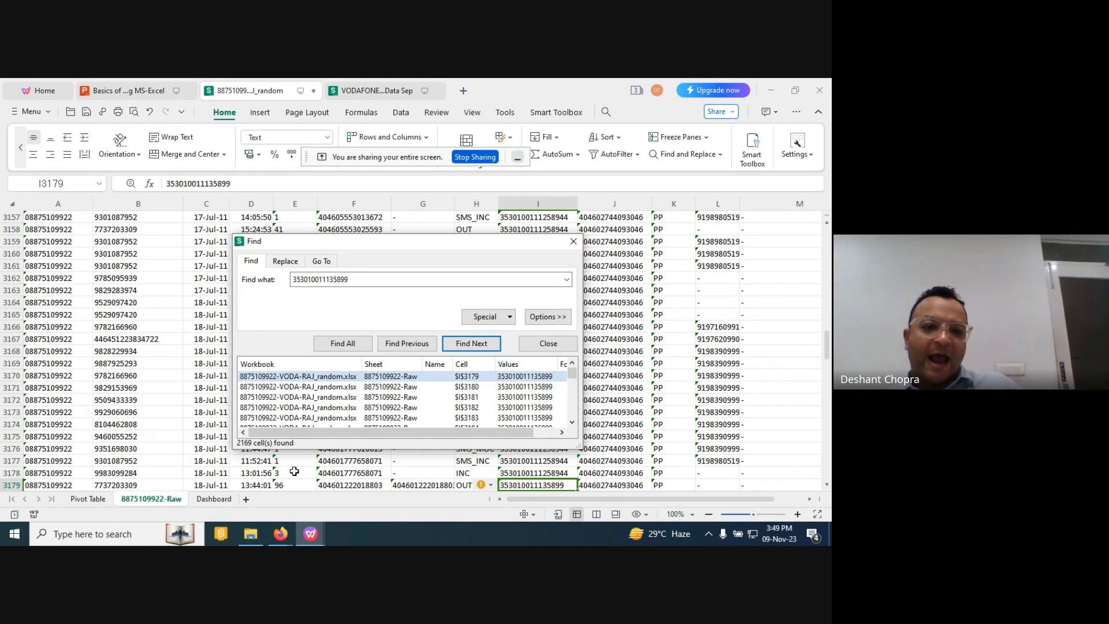
left_click(205, 499)
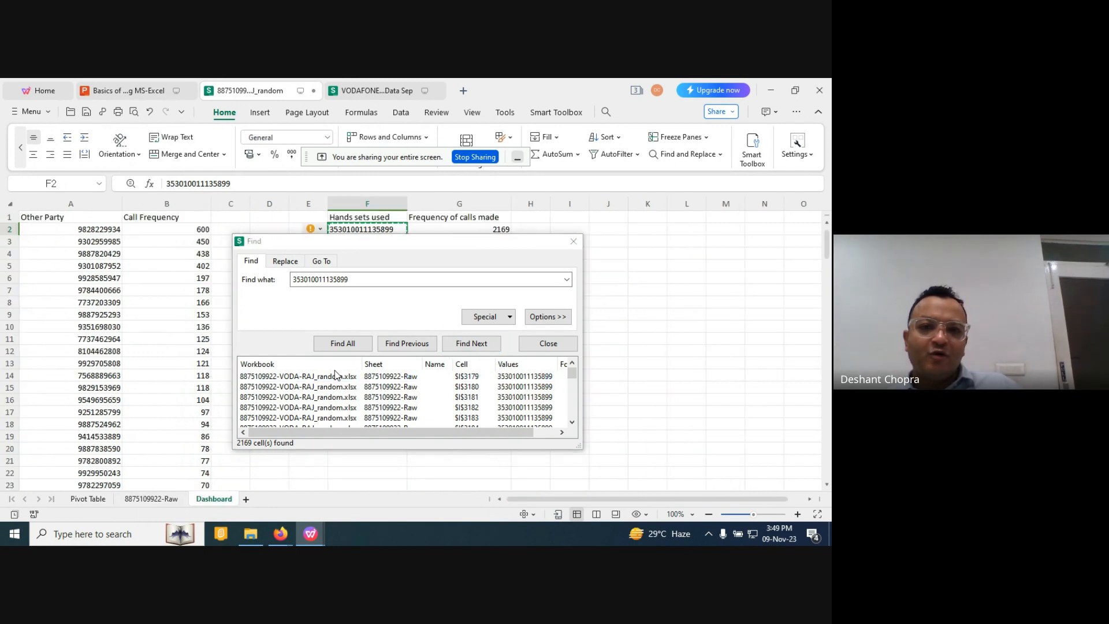
left_click(572, 242)
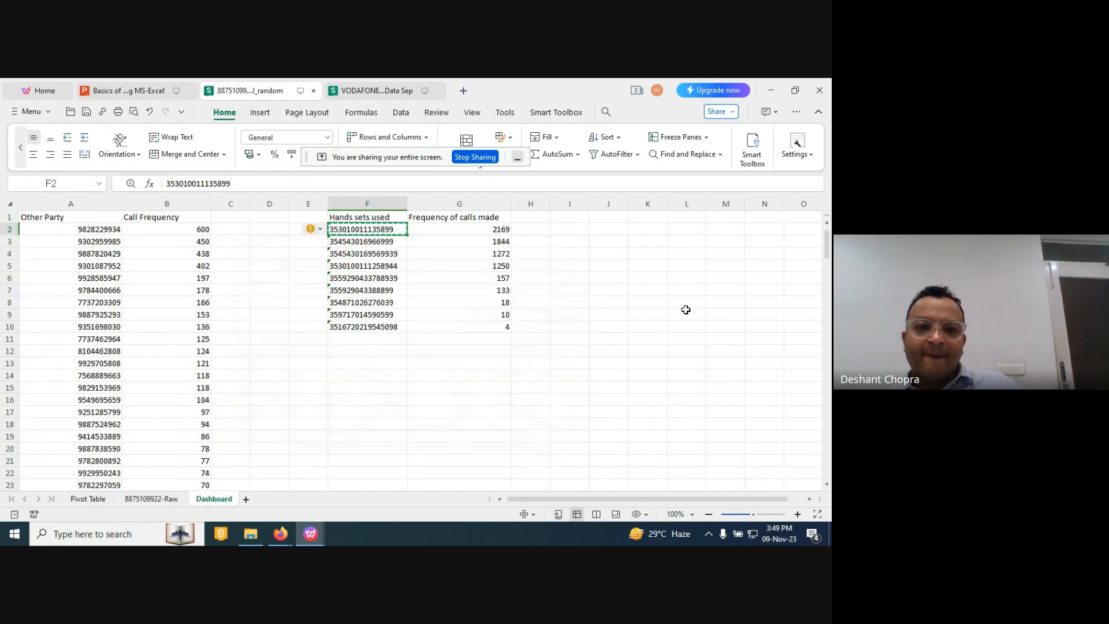
Insert one blank column immediately after the Time column in the raw data sheet.
left_click(88, 499)
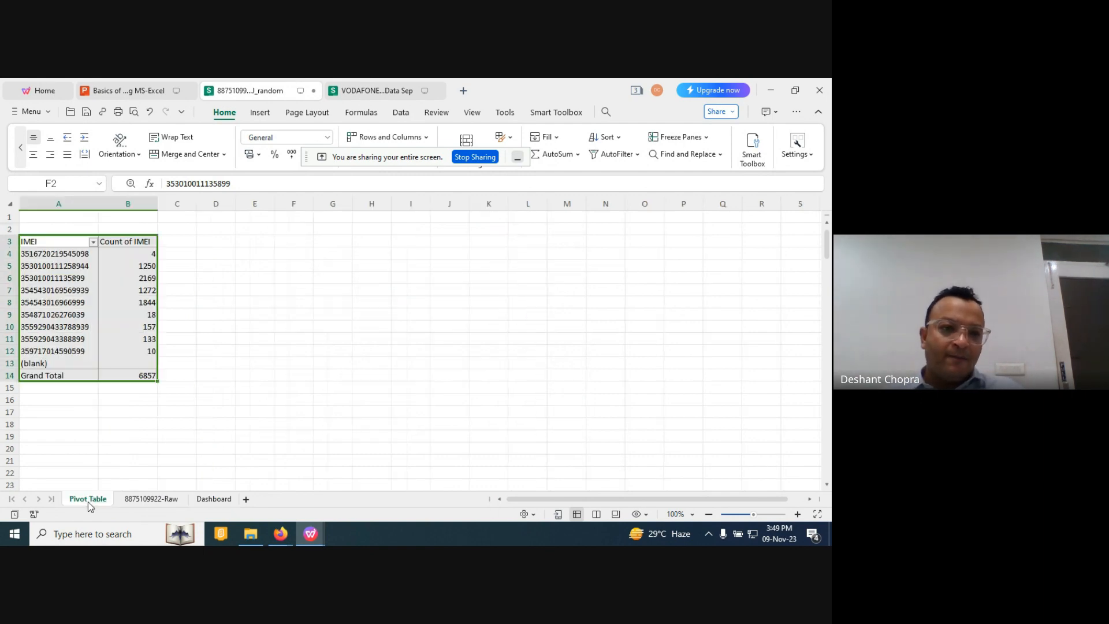
left_click(133, 500)
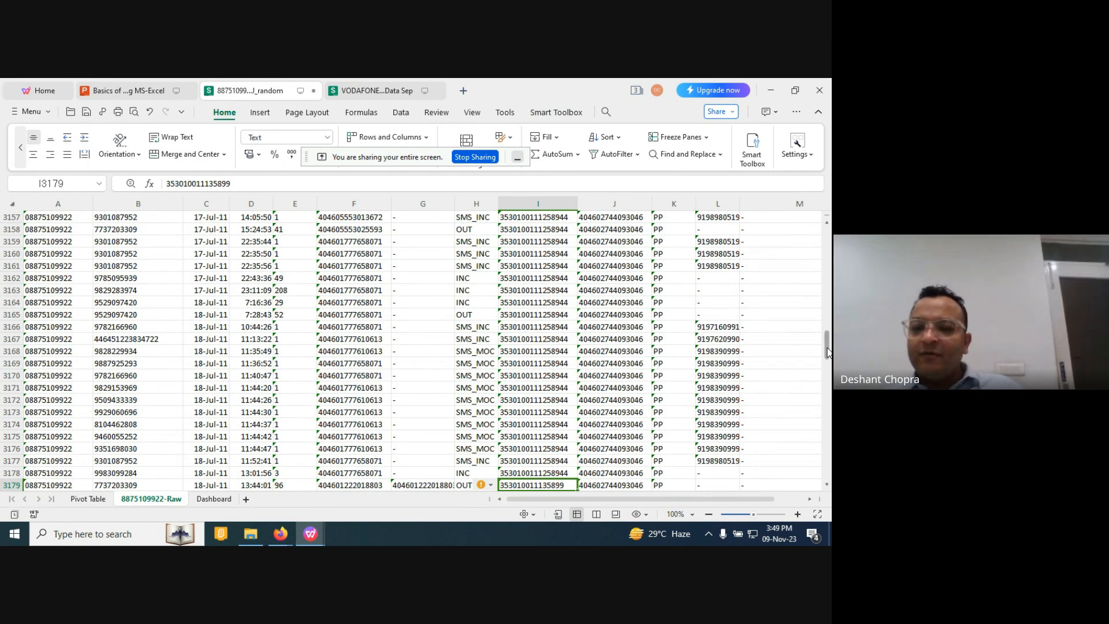
left_click_drag(827, 352, 827, 228)
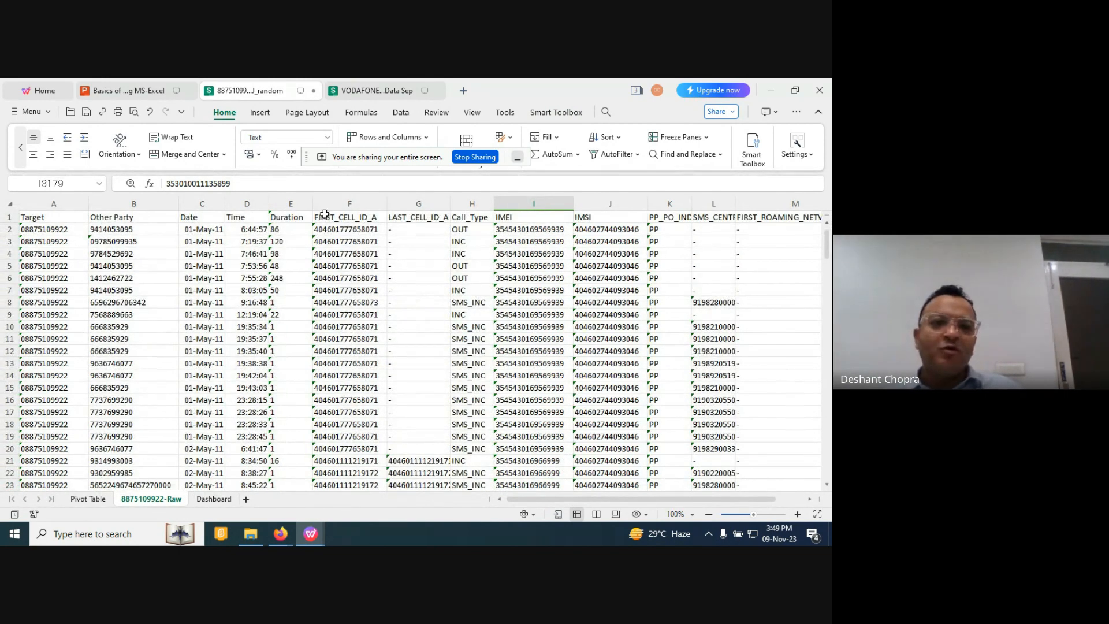
left_click(201, 203)
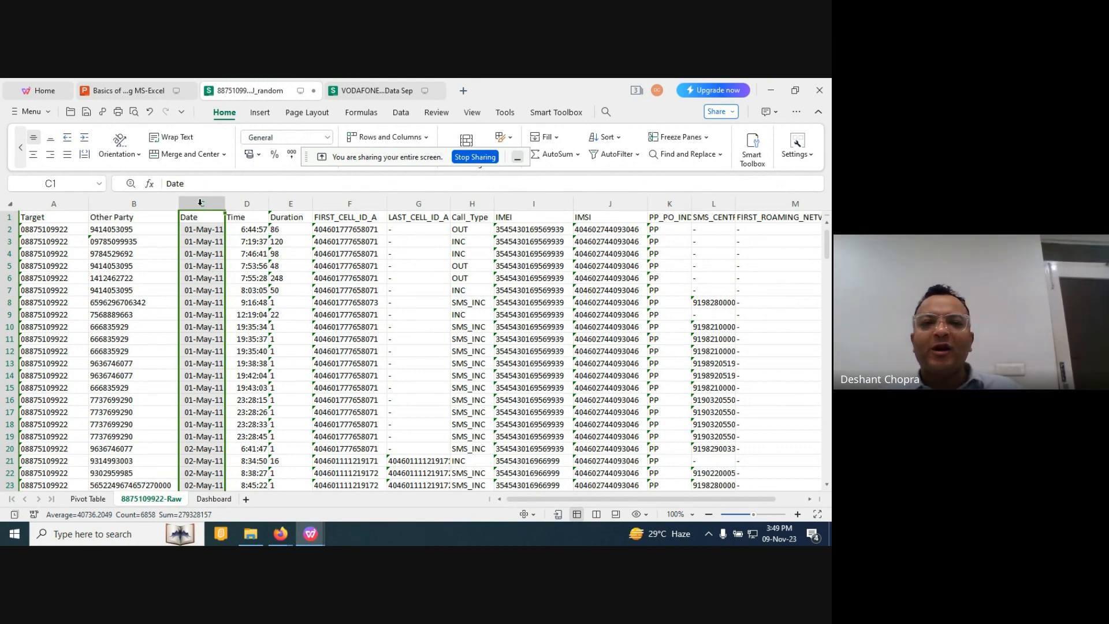
left_click(256, 201)
right_click(252, 199)
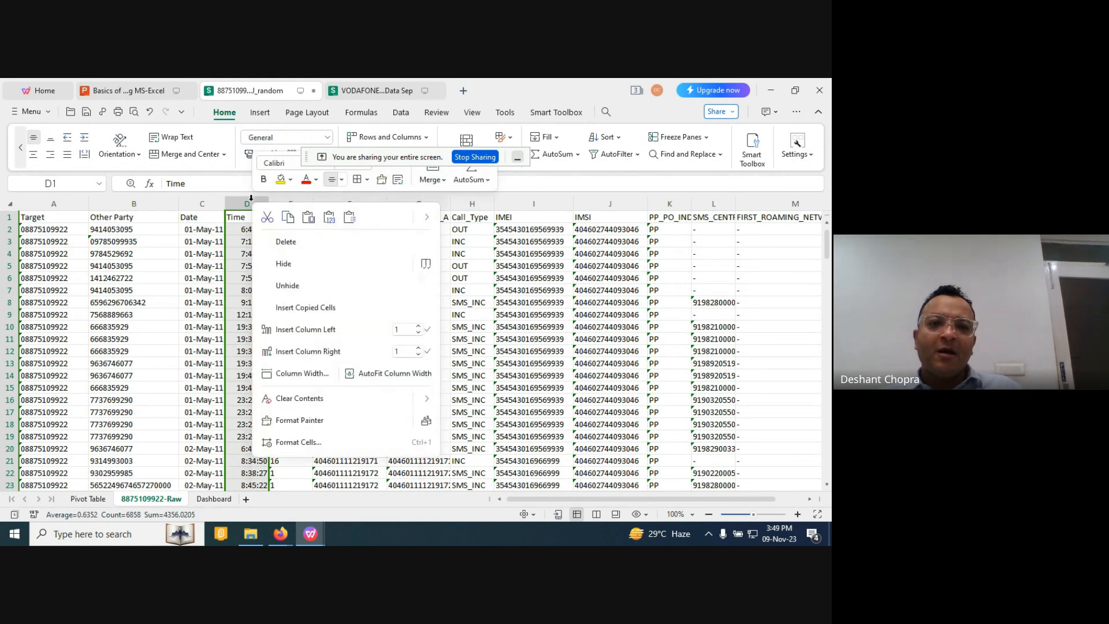
left_click(299, 351)
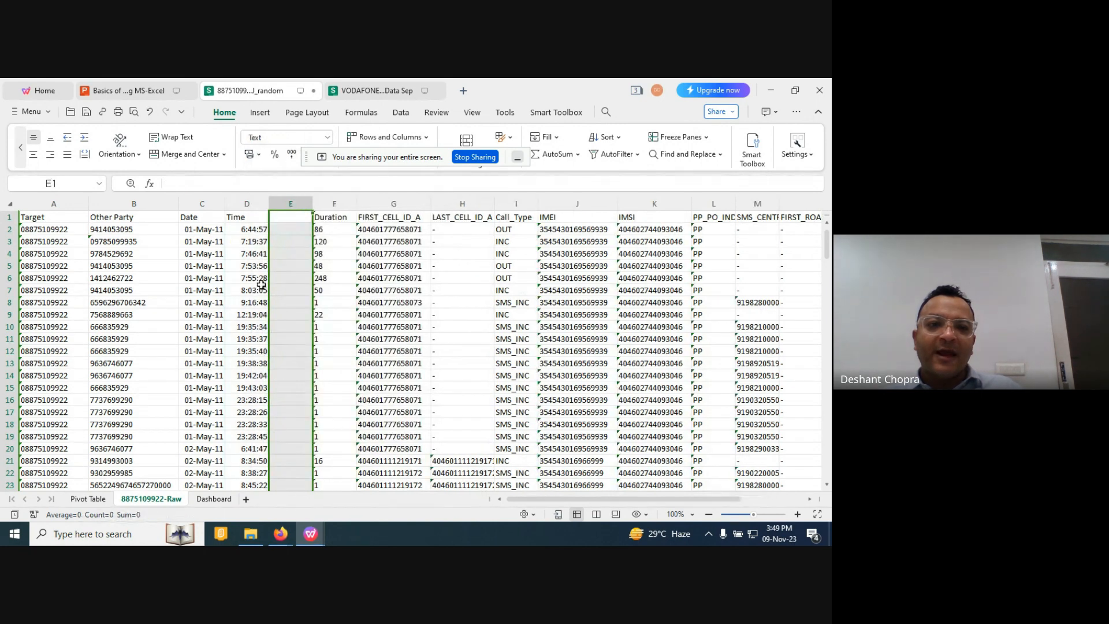
Enter "Week Day" as the header of the new column in E1.
left_click(281, 216)
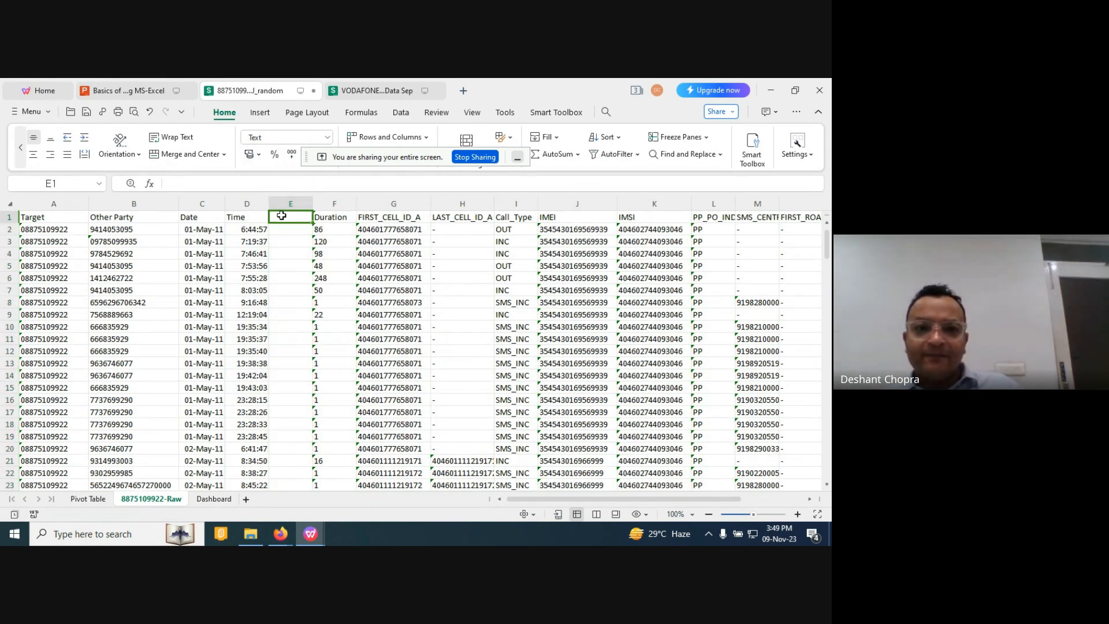
type("Wee")
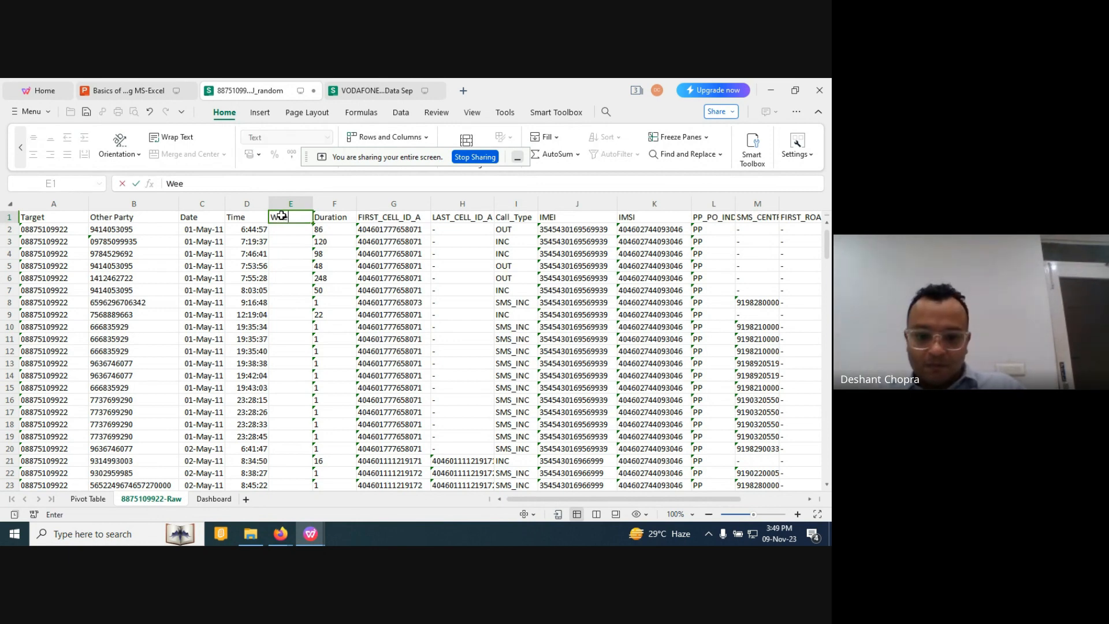
type("k Da")
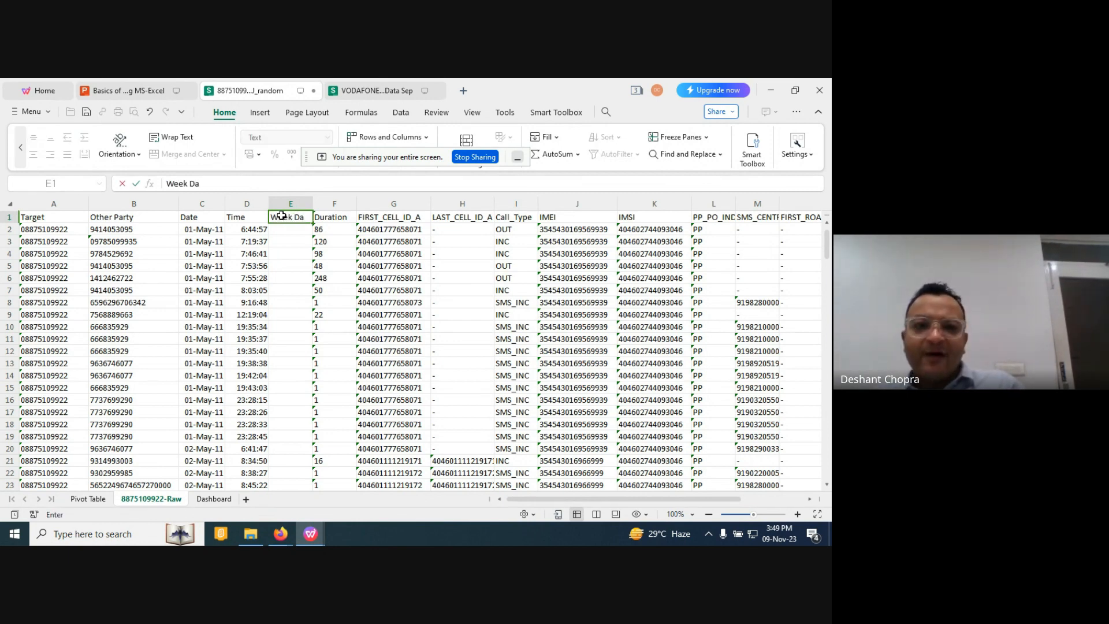
type("y")
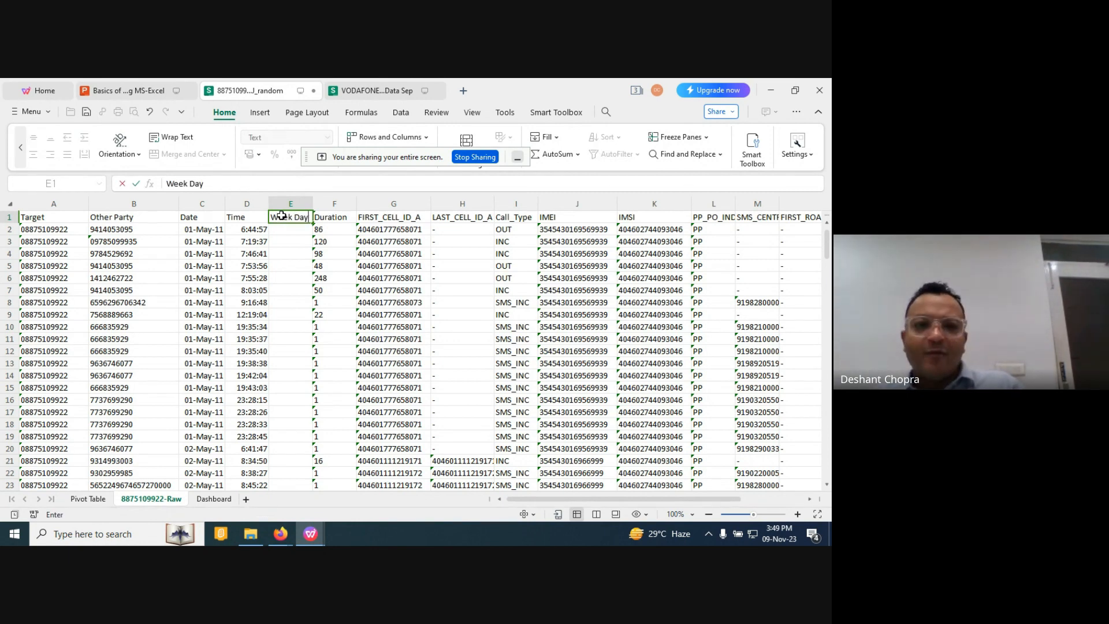
Enter the formula =text(C2,"dd") in E2, taking the day from the Date column.
left_click(283, 231)
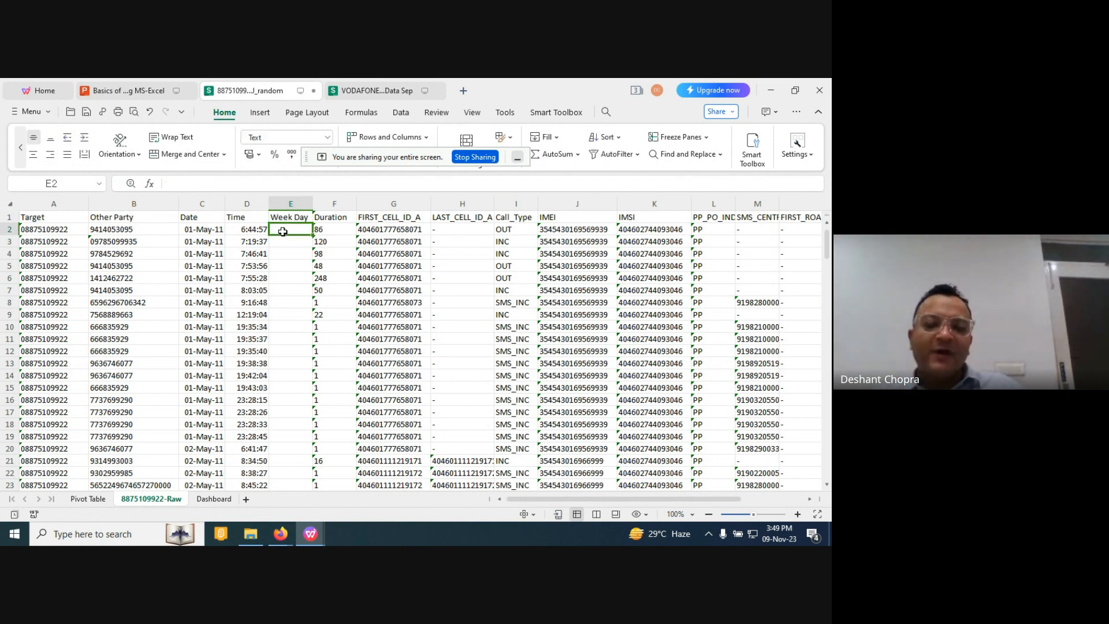
type("=t")
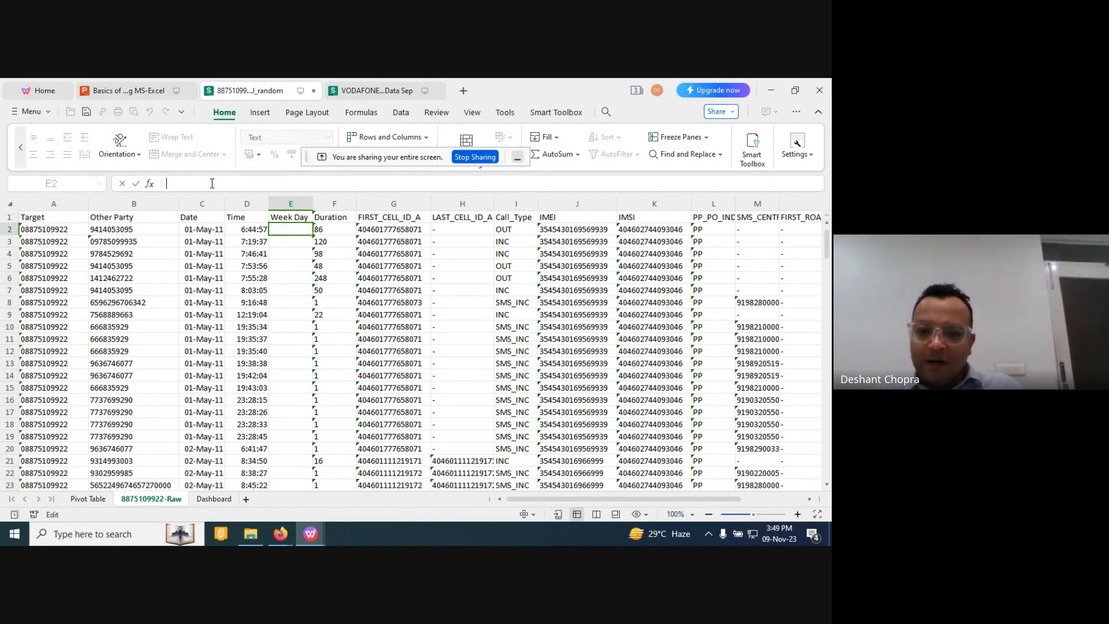
type("ext")
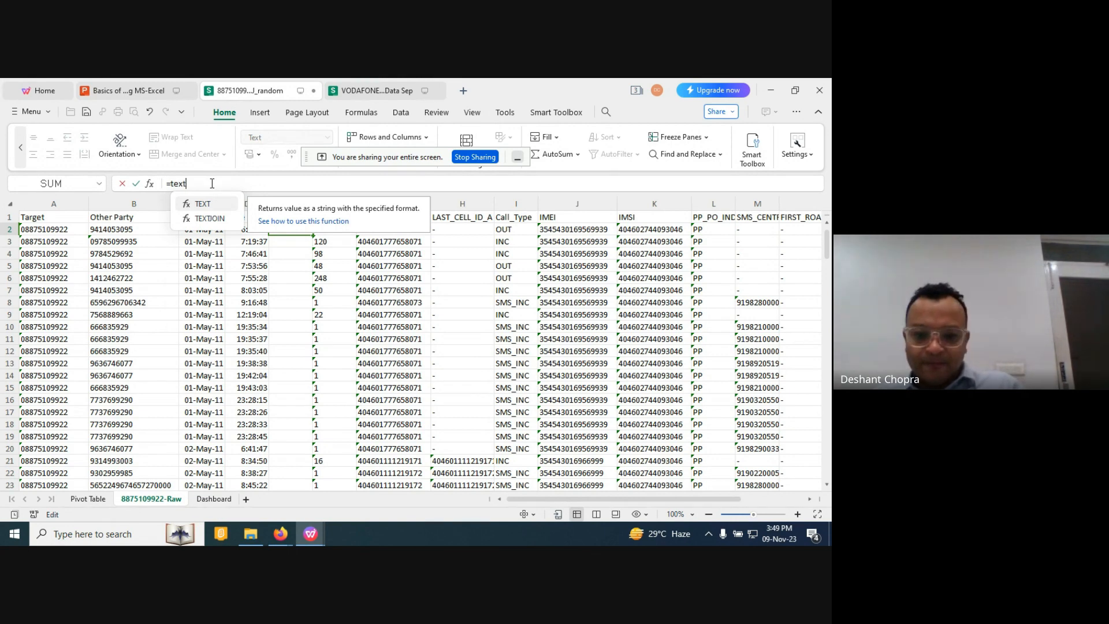
type("(")
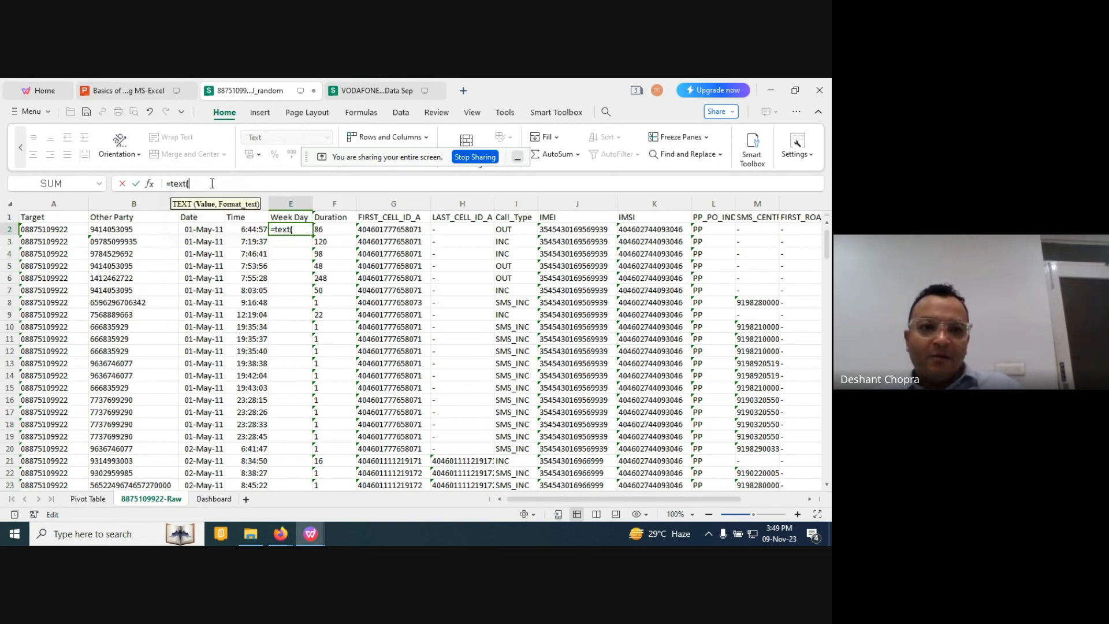
left_click(204, 233)
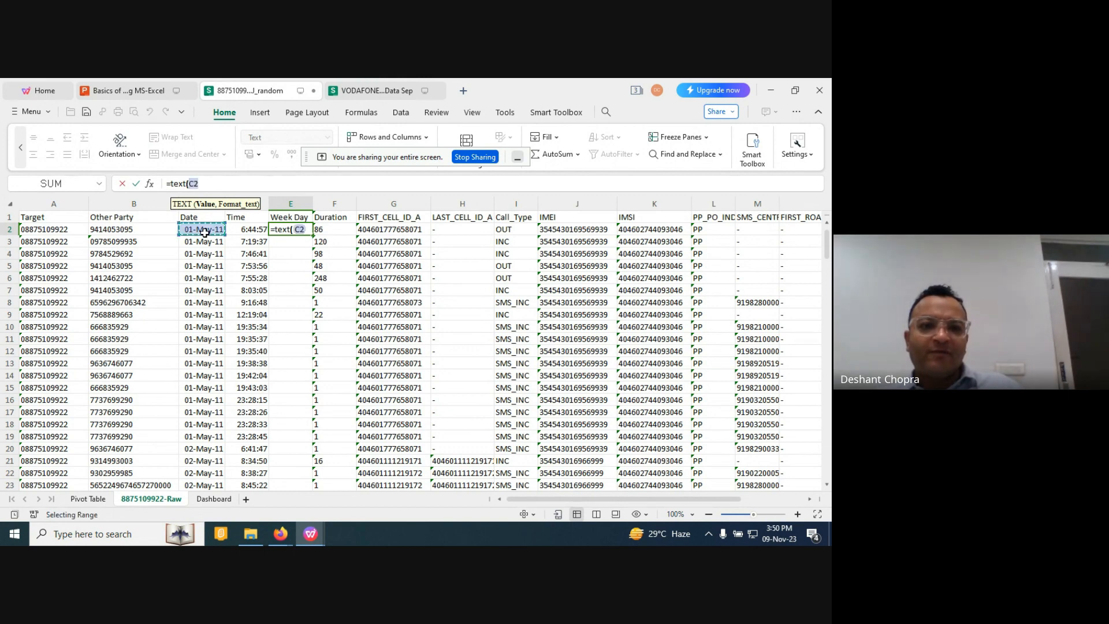
type(",")
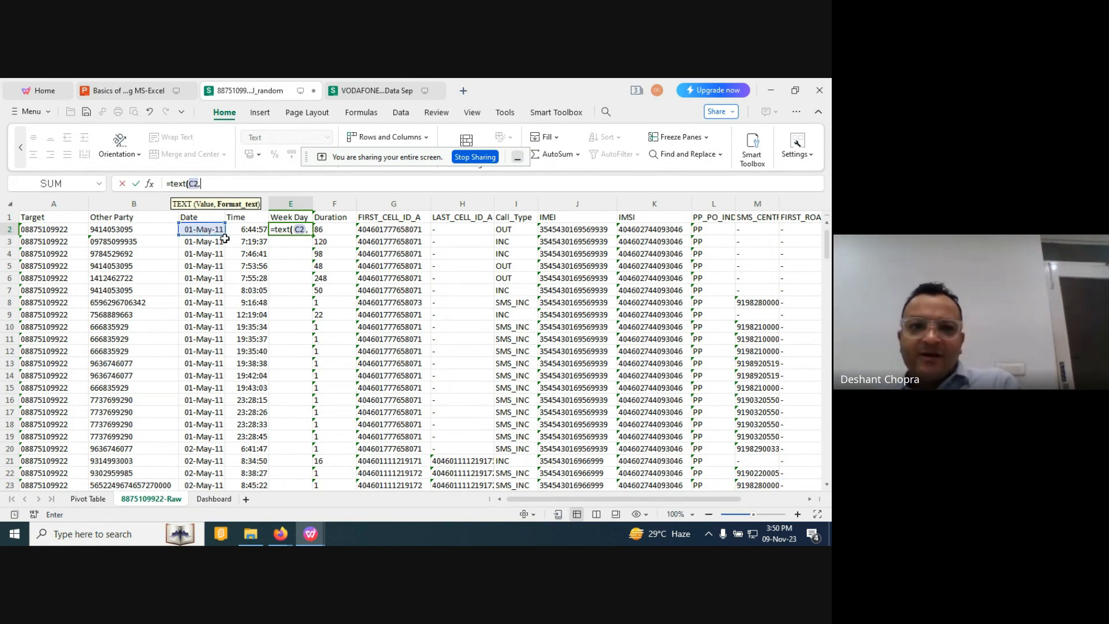
type("\"dd")
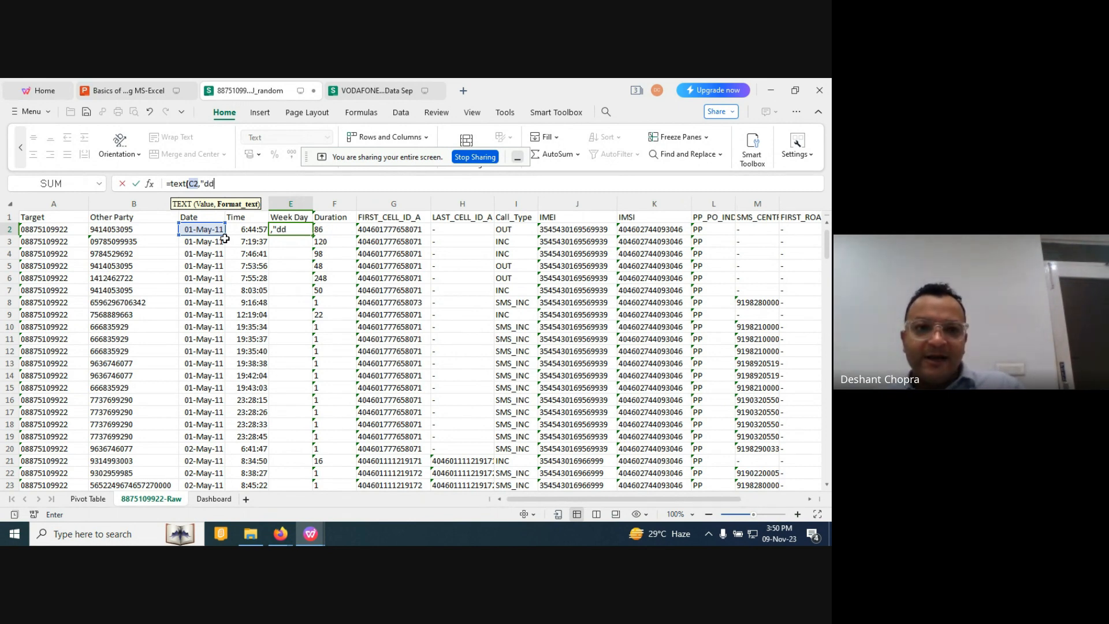
type("\"")
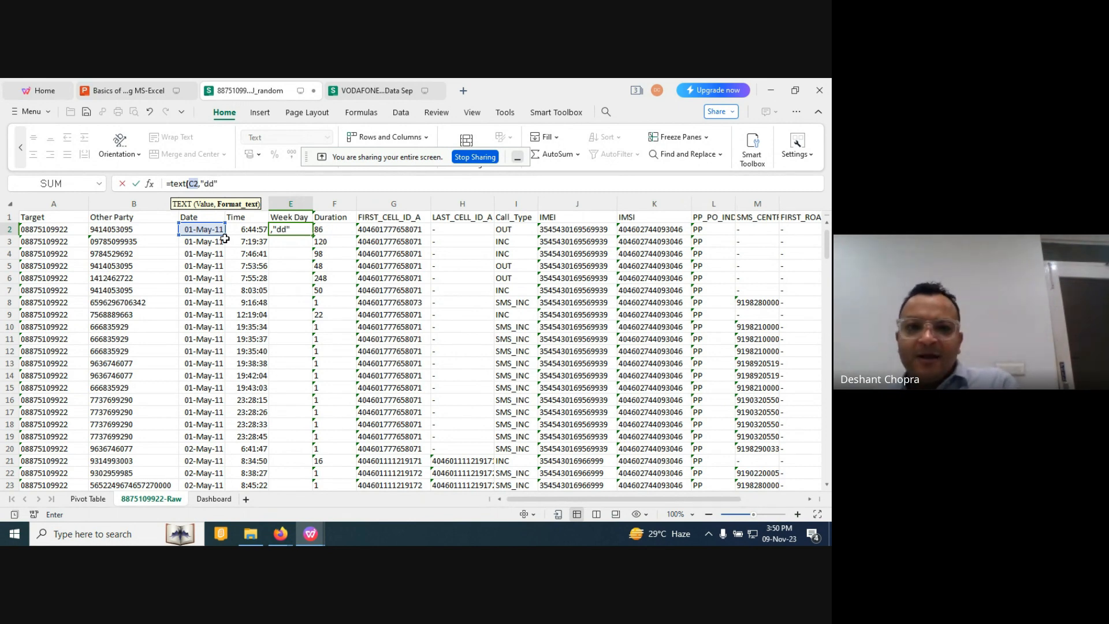
type(")")
key("Return")
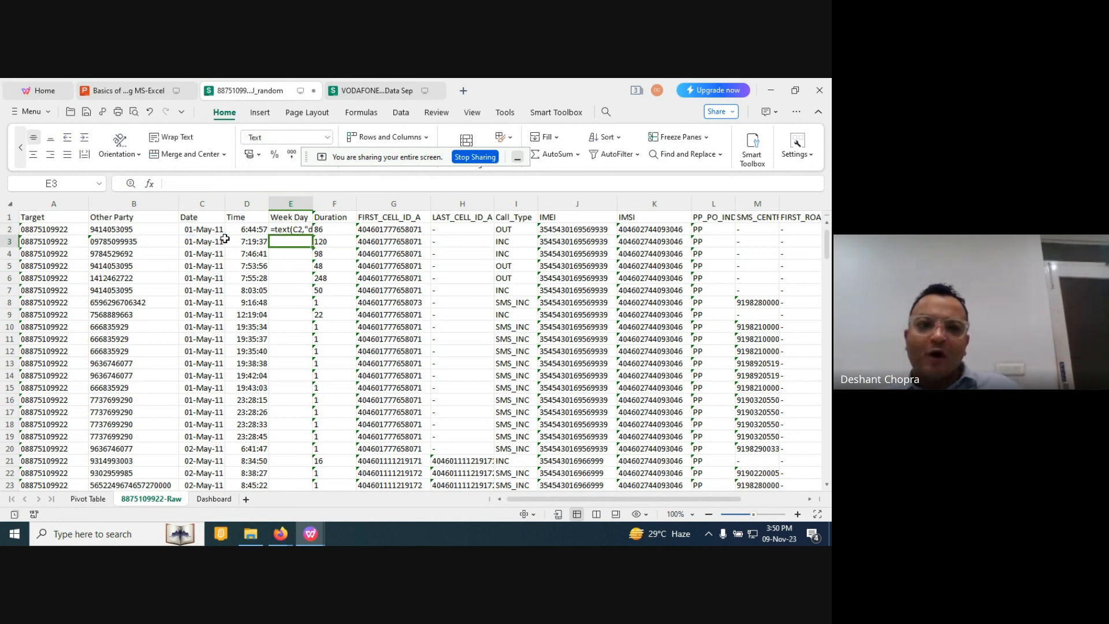
Fit the Week Day column's width to its contents and change the formula in E2 to =text(C2,"dddd").
double_click(315, 203)
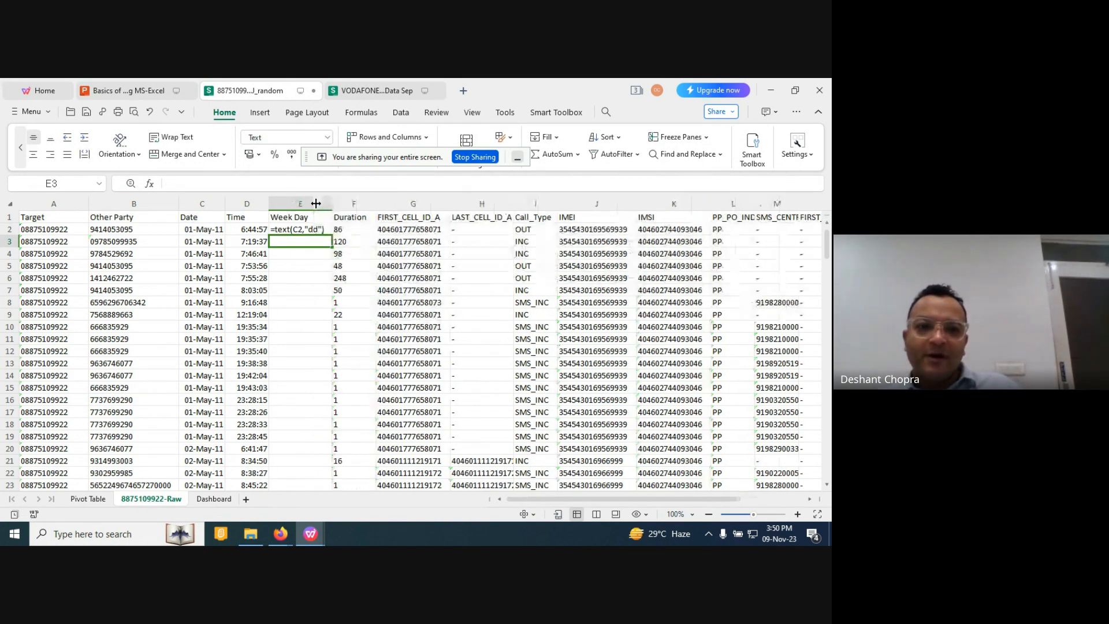
left_click(282, 229)
double_click(282, 229)
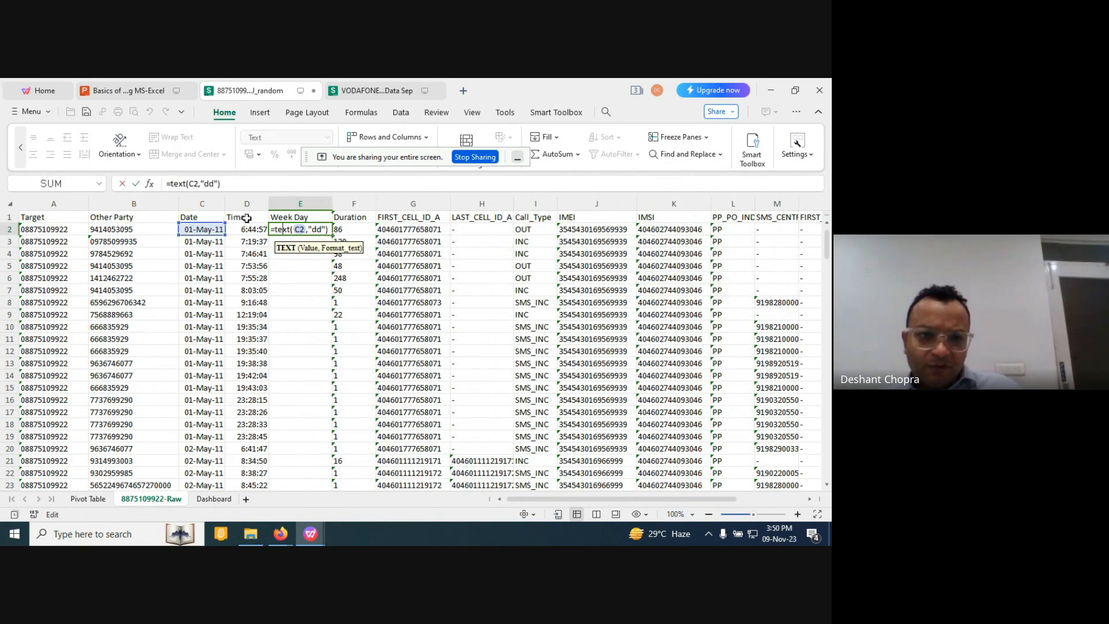
left_click(218, 183)
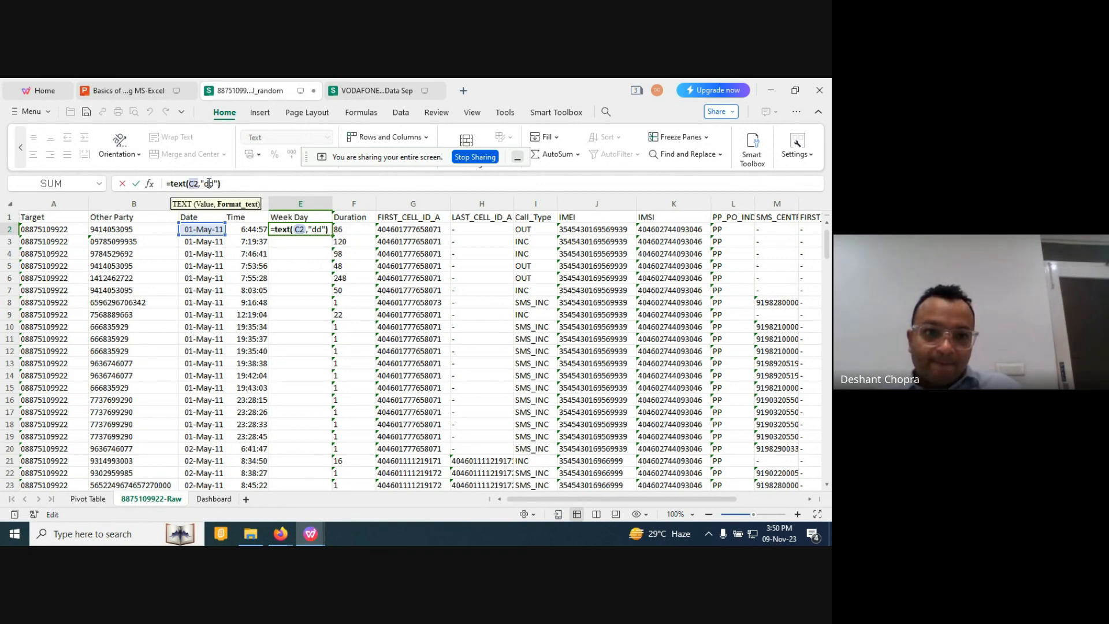
left_click(209, 183)
type("dd")
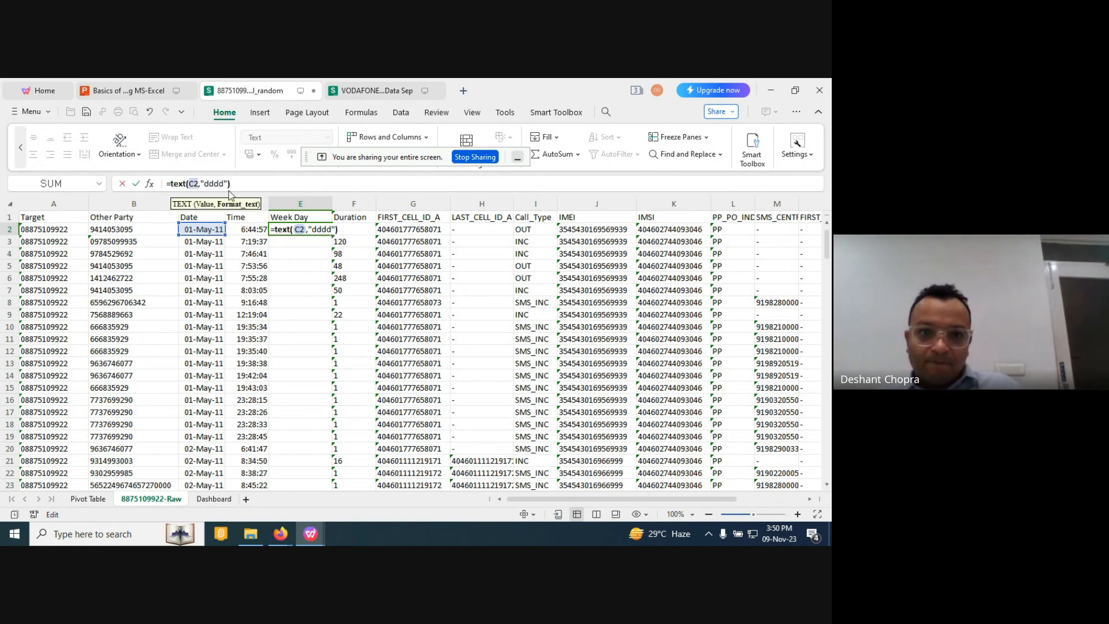
left_click(268, 183)
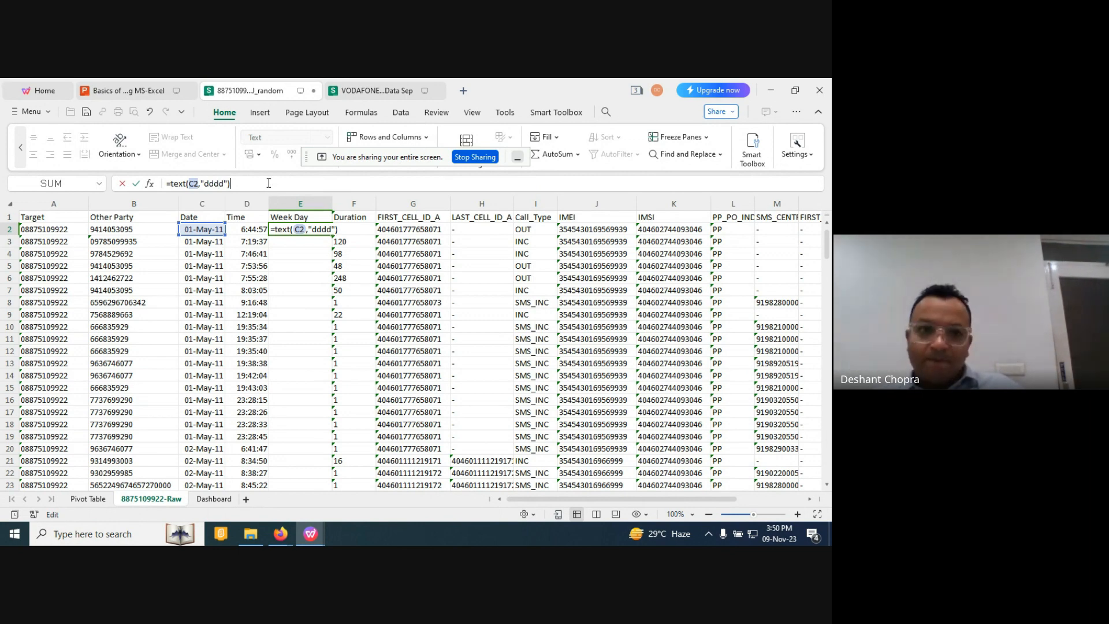
key("Return")
Delete the entire Week Day column E from the raw data sheet.
left_click(292, 204)
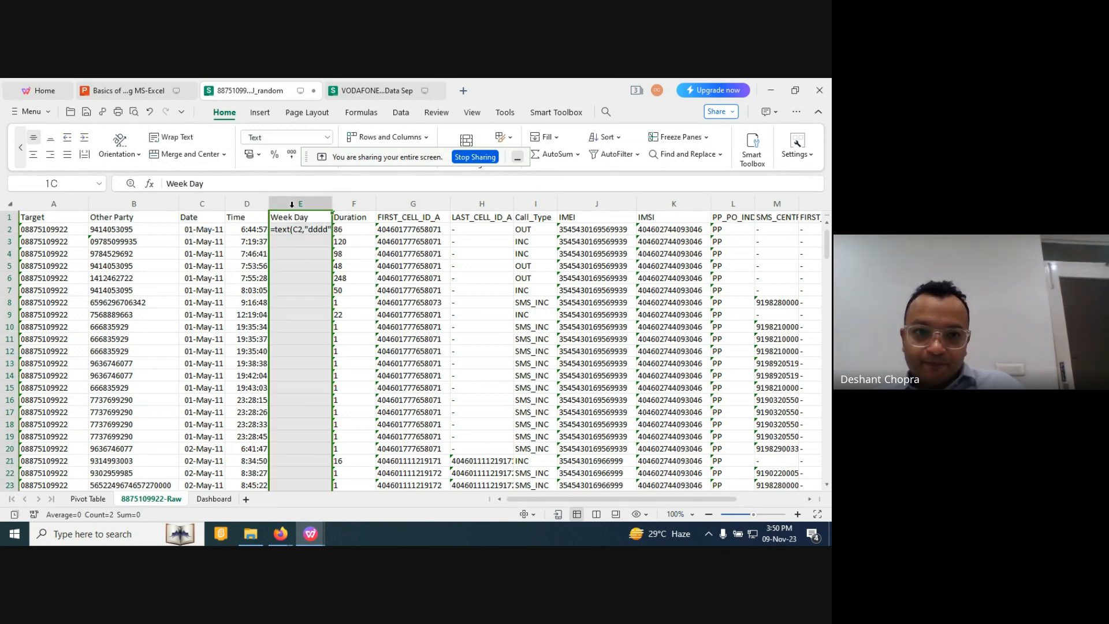
right_click(298, 209)
left_click(320, 249)
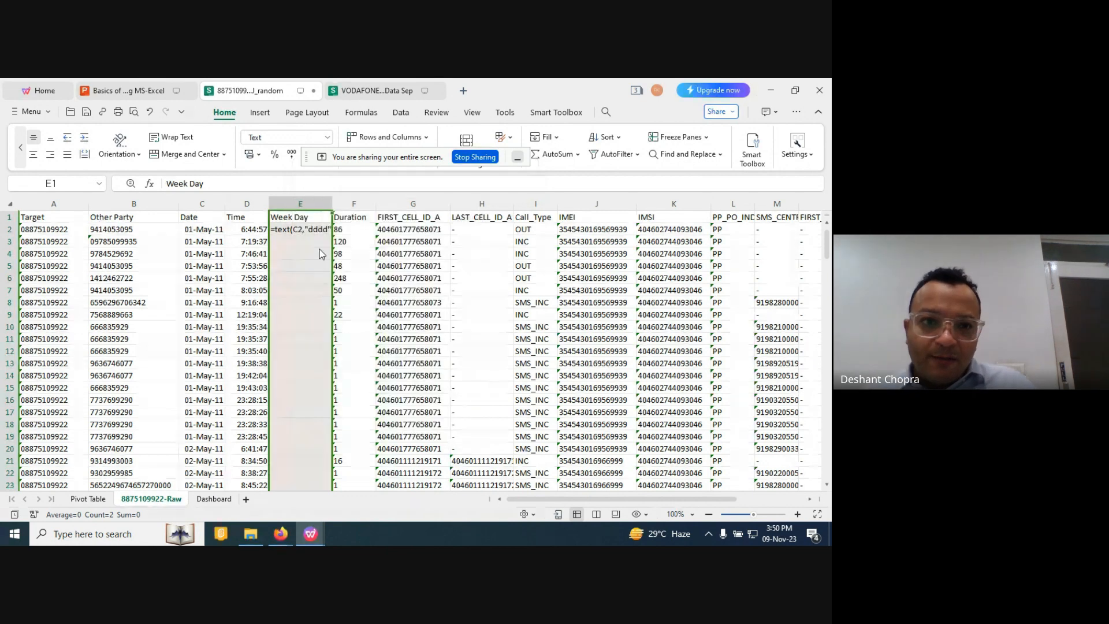
left_click(210, 202)
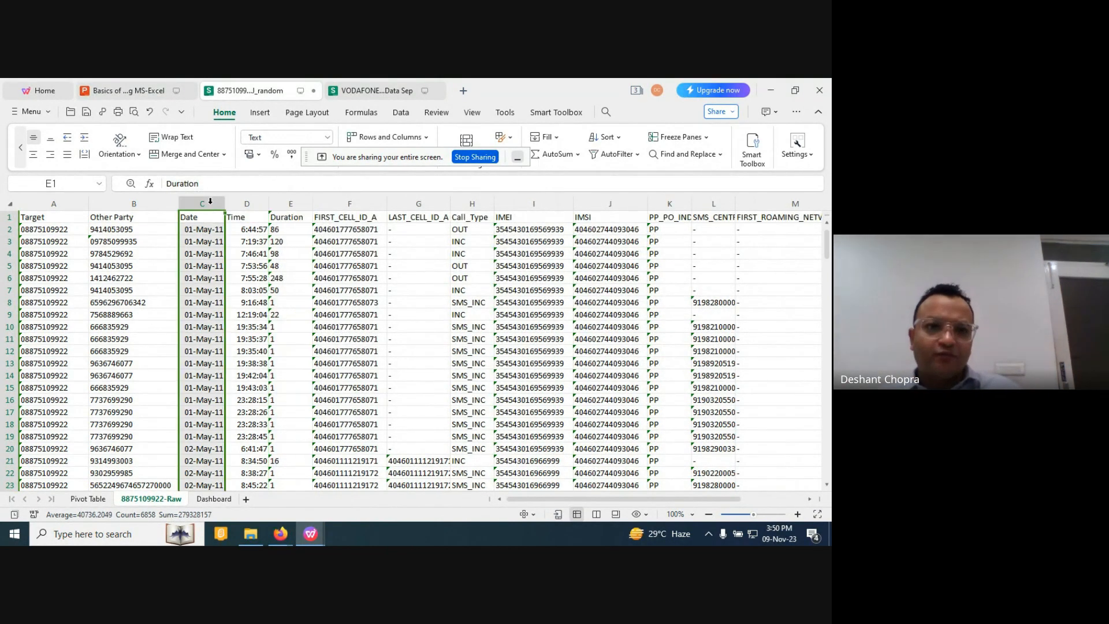
left_click(247, 203)
right_click(242, 206)
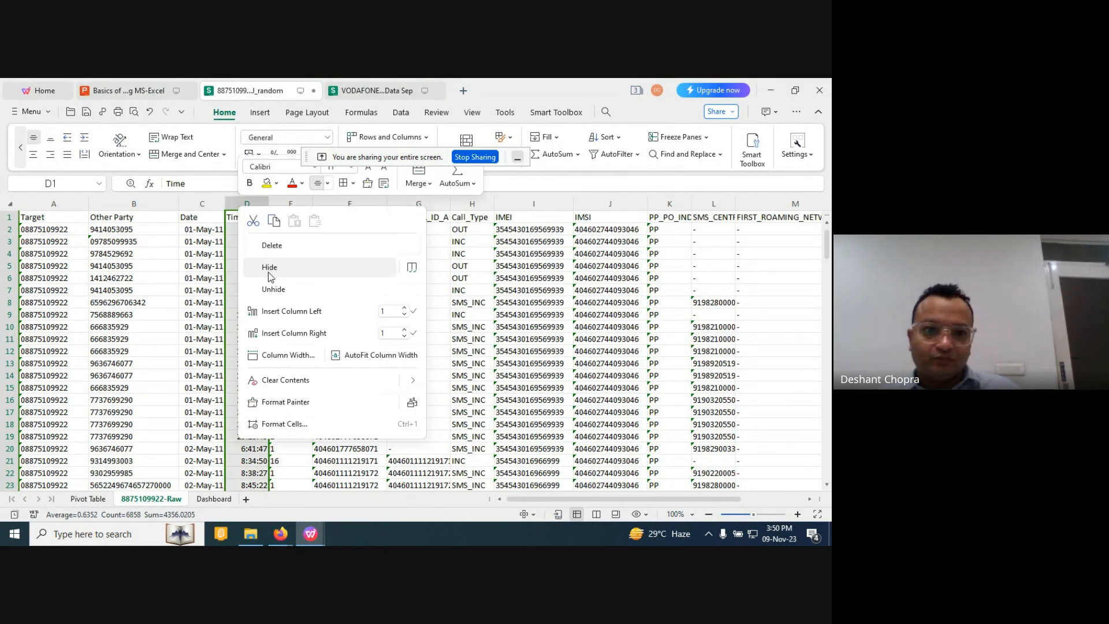
left_click(292, 334)
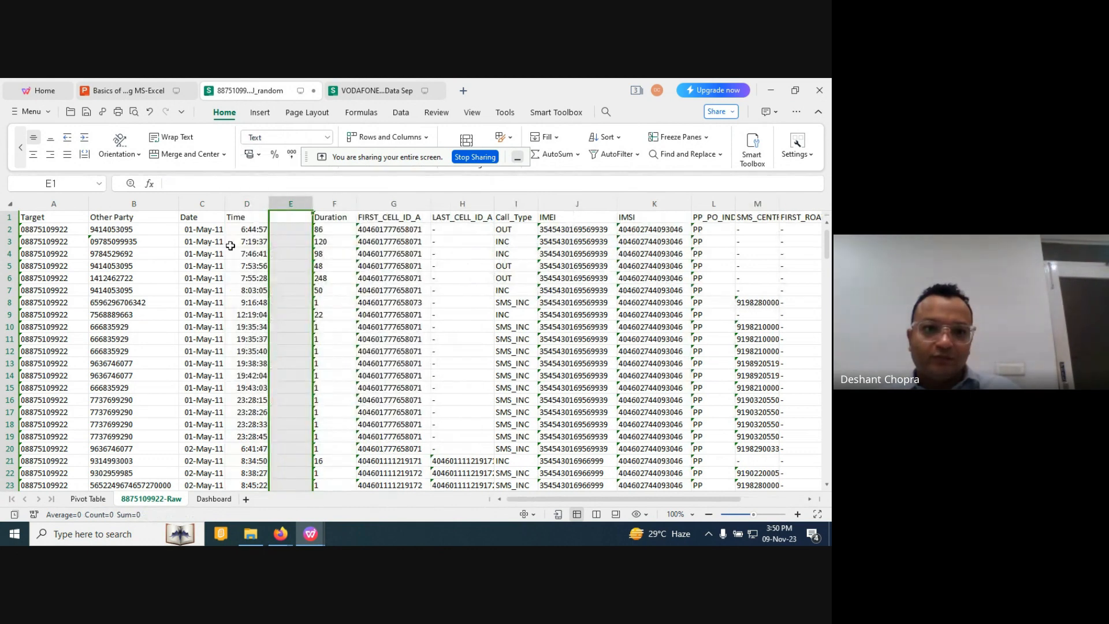
left_click(247, 203)
right_click(247, 204)
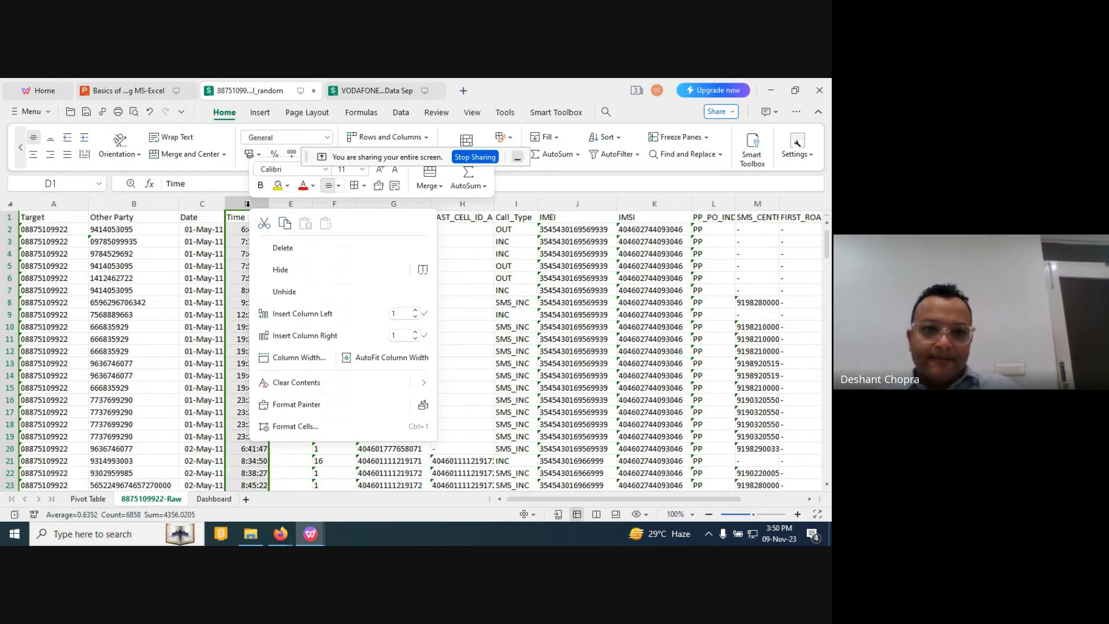
left_click(289, 336)
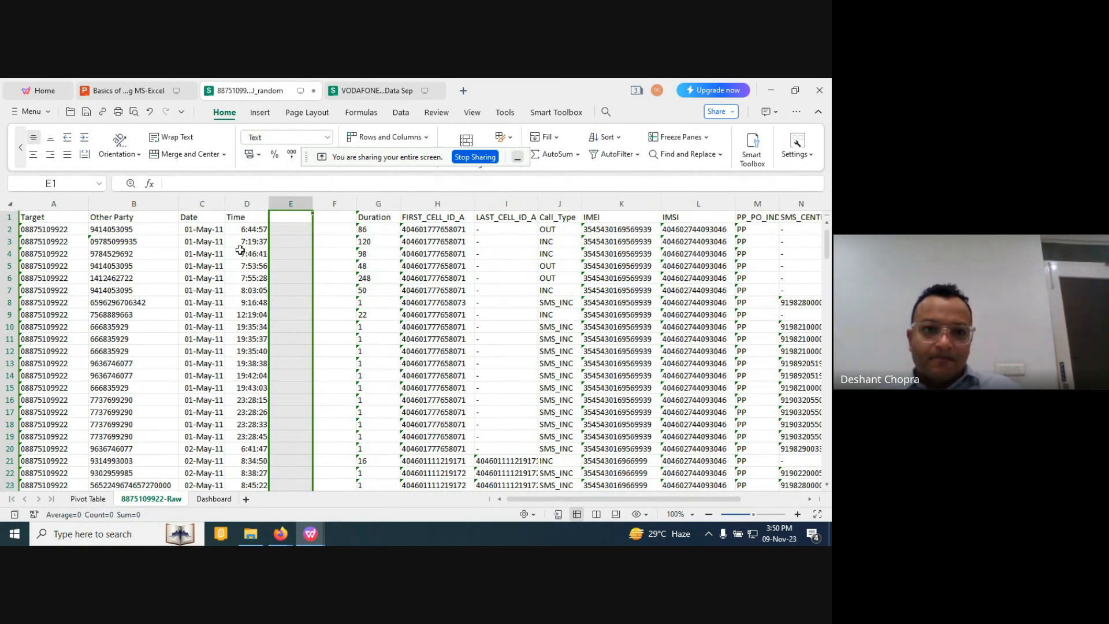
right_click(284, 203)
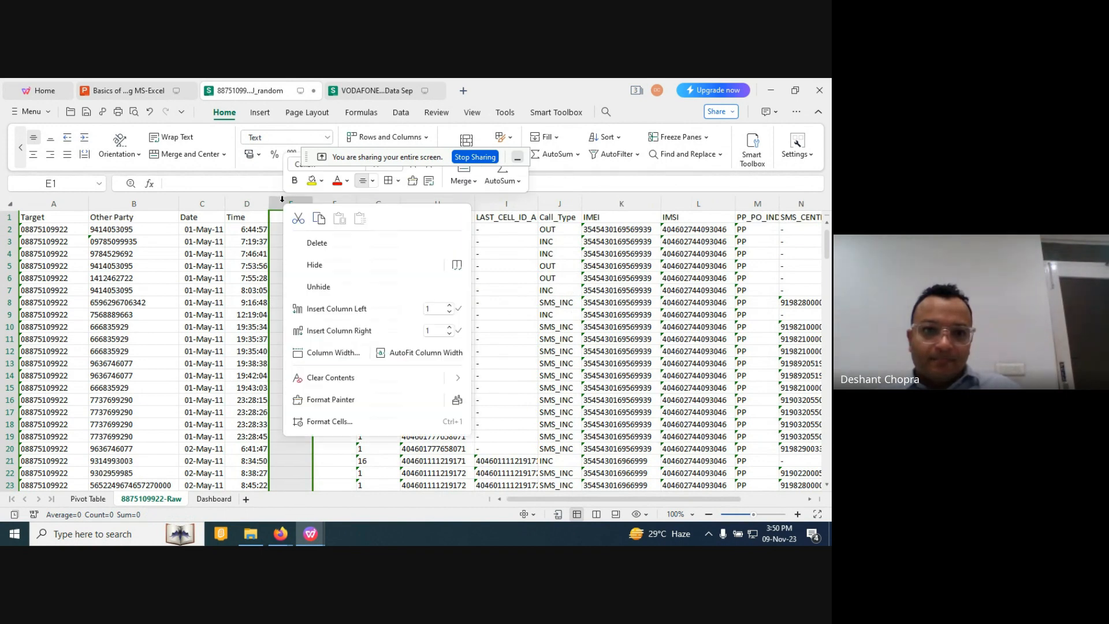
left_click(312, 243)
right_click(282, 203)
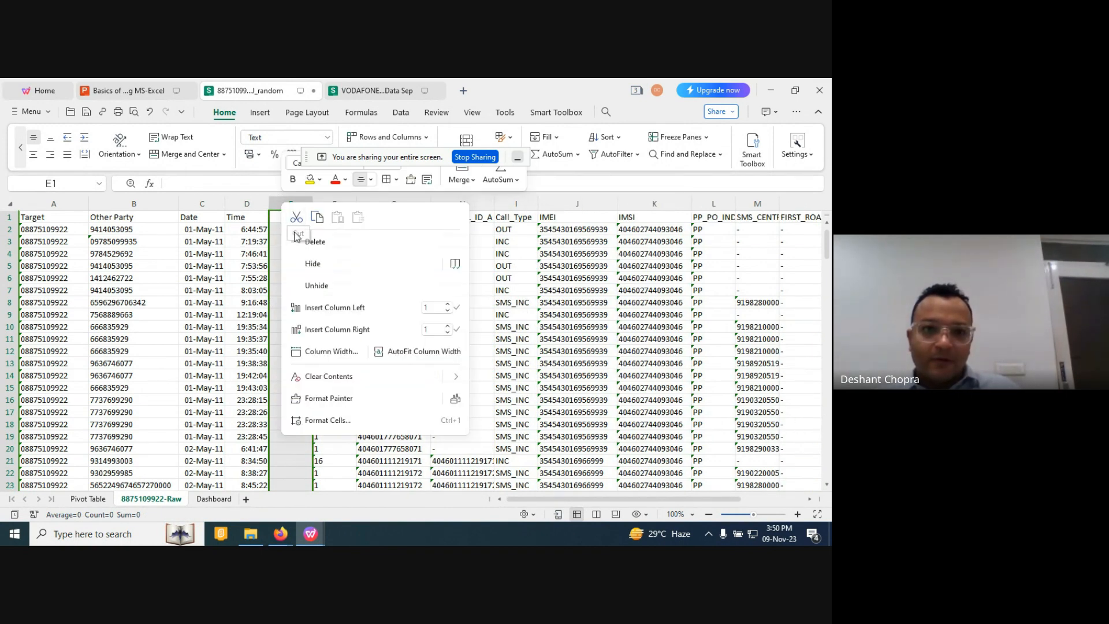
left_click(299, 239)
Insert one blank column immediately after the Date column in the raw data sheet.
left_click(205, 203)
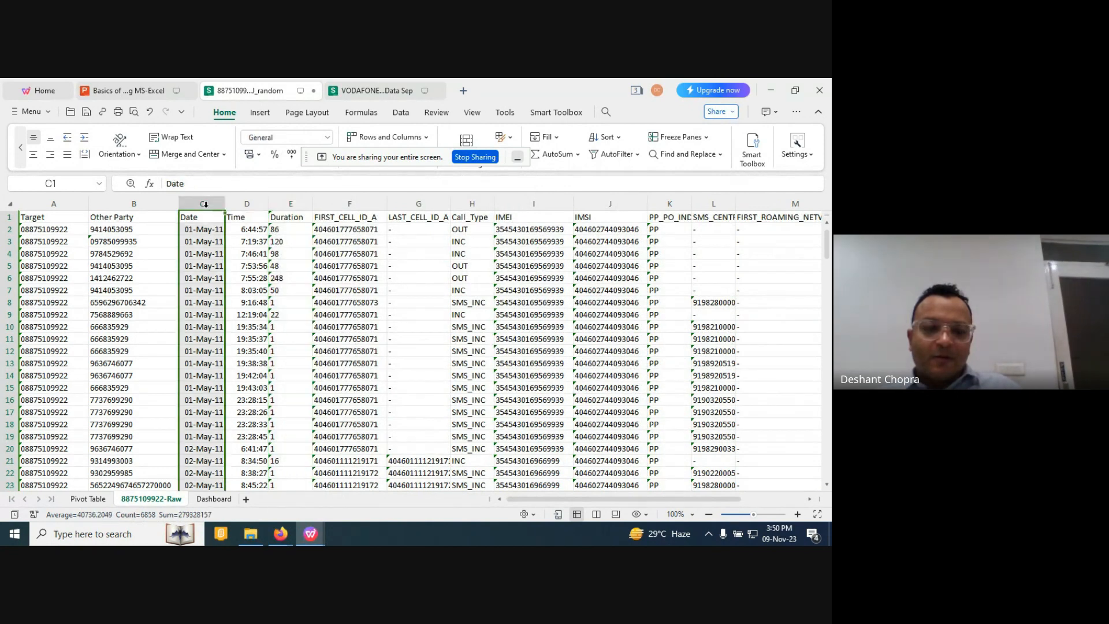
right_click(205, 204)
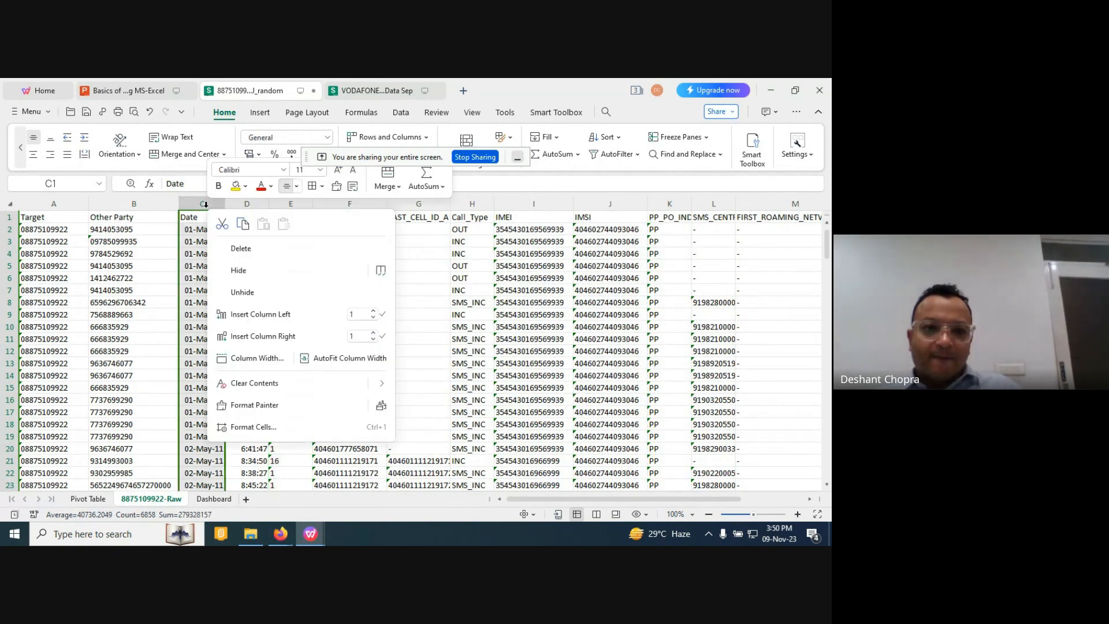
left_click(254, 341)
Enter the formula =text(C2,"dddd") in D2 to derive the full weekday name from the date in C2.
left_click(246, 231)
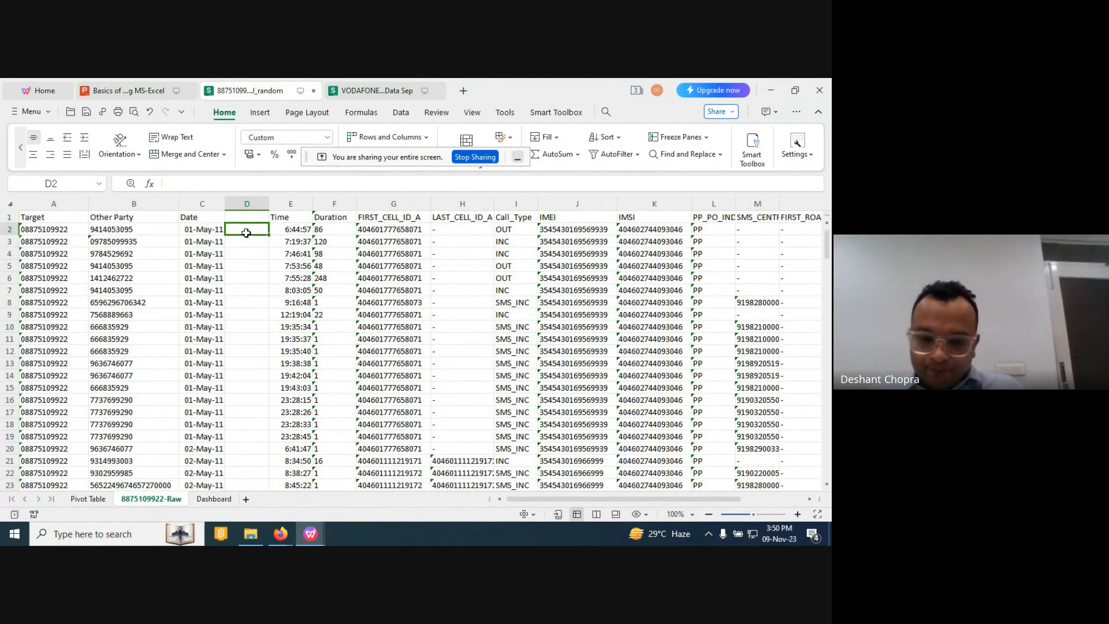
type("=")
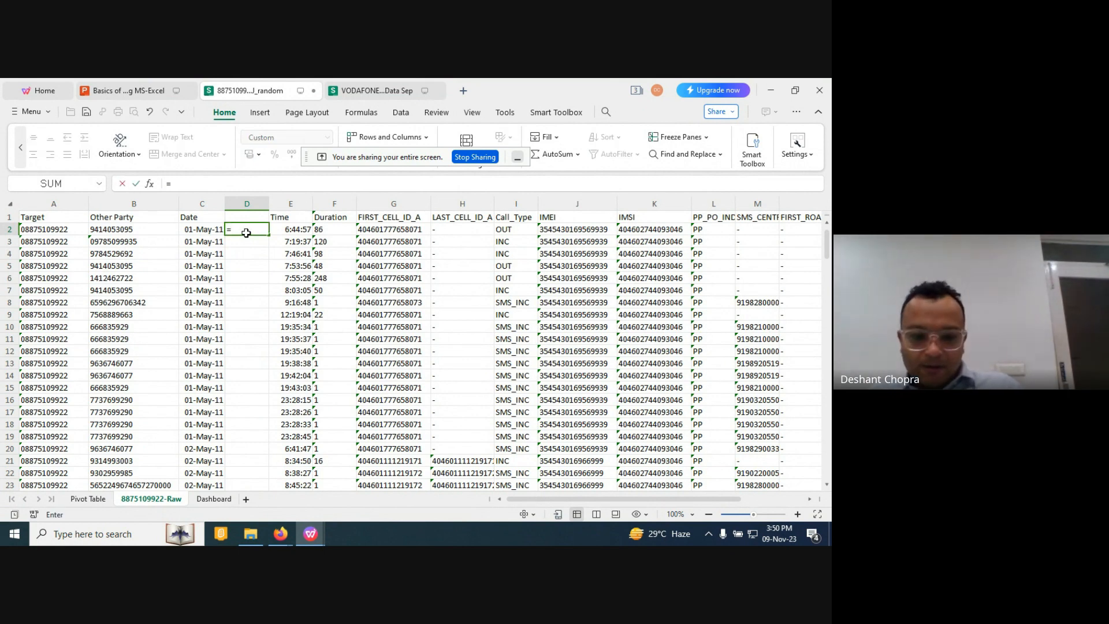
type("te")
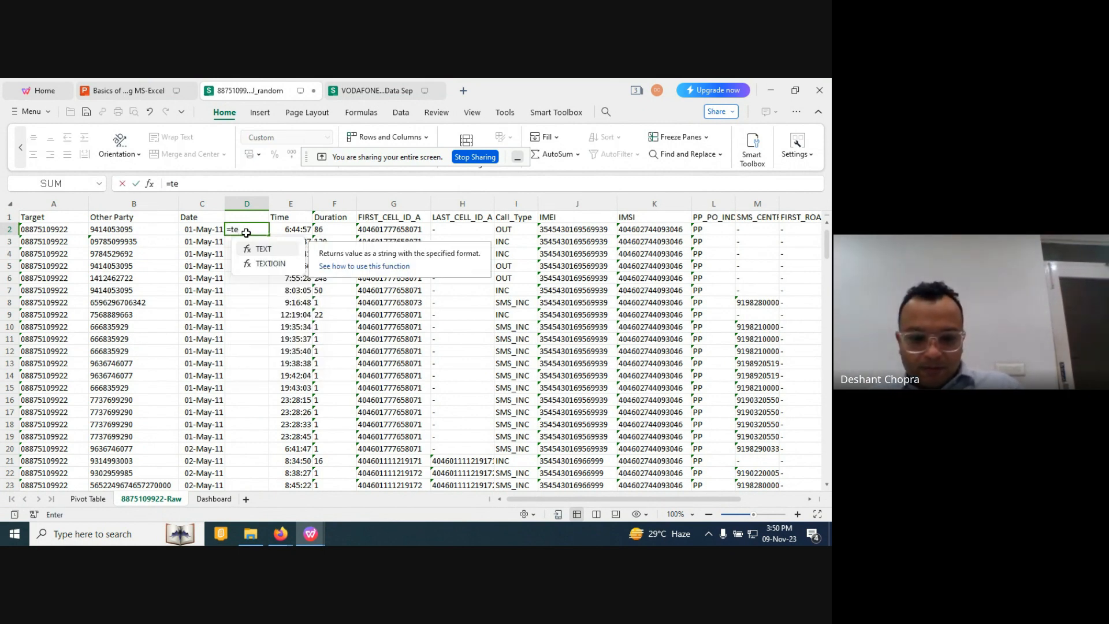
type("xt(")
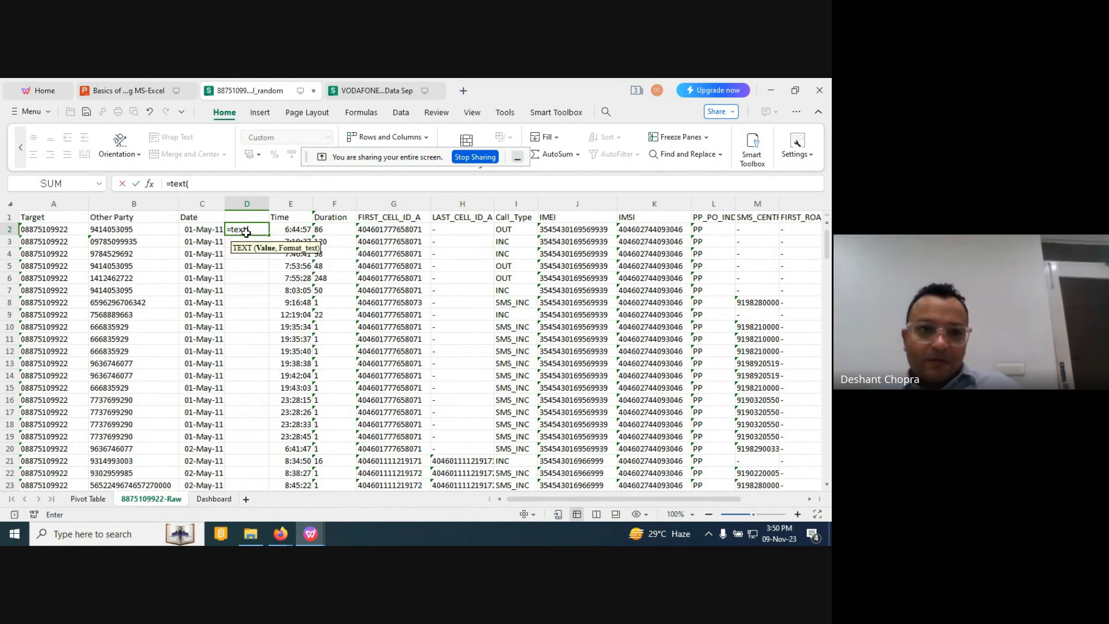
left_click(208, 231)
type(",")
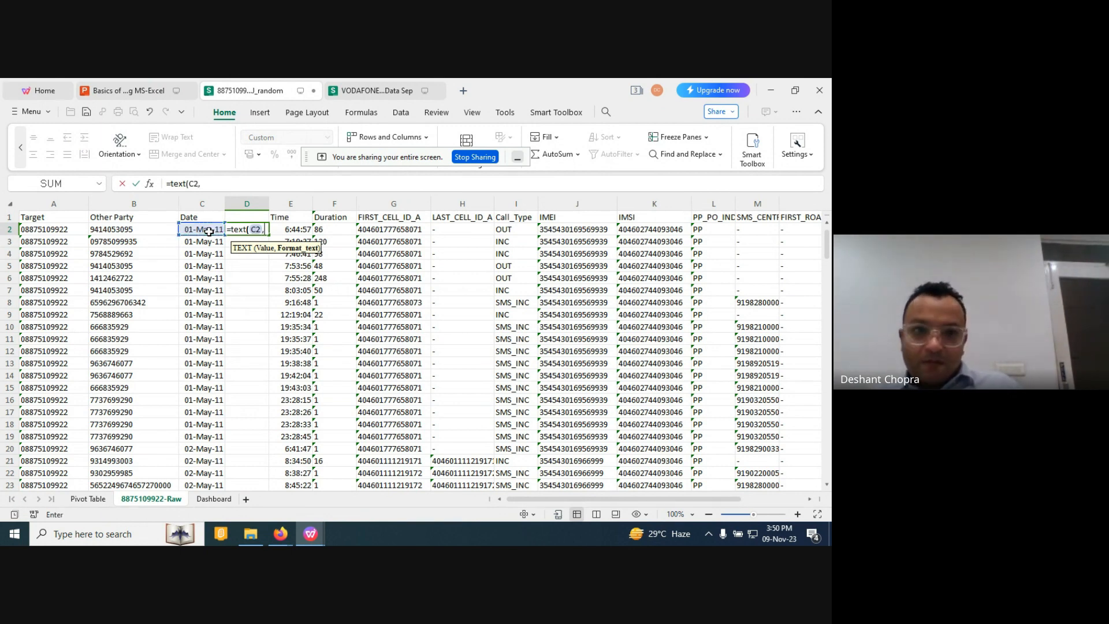
type("\"")
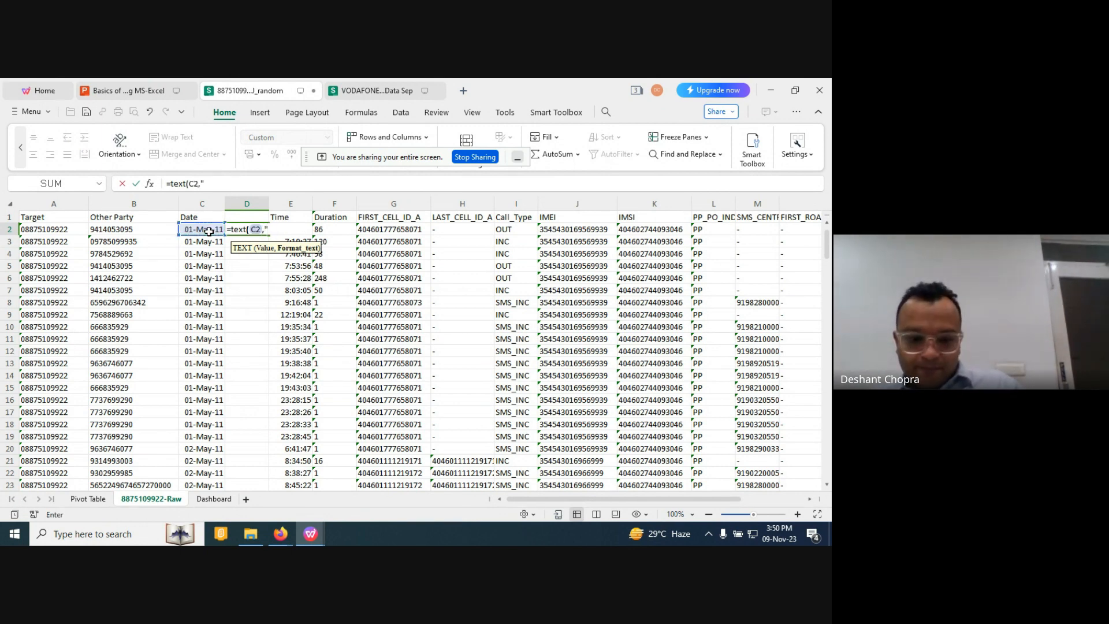
type("dddd")
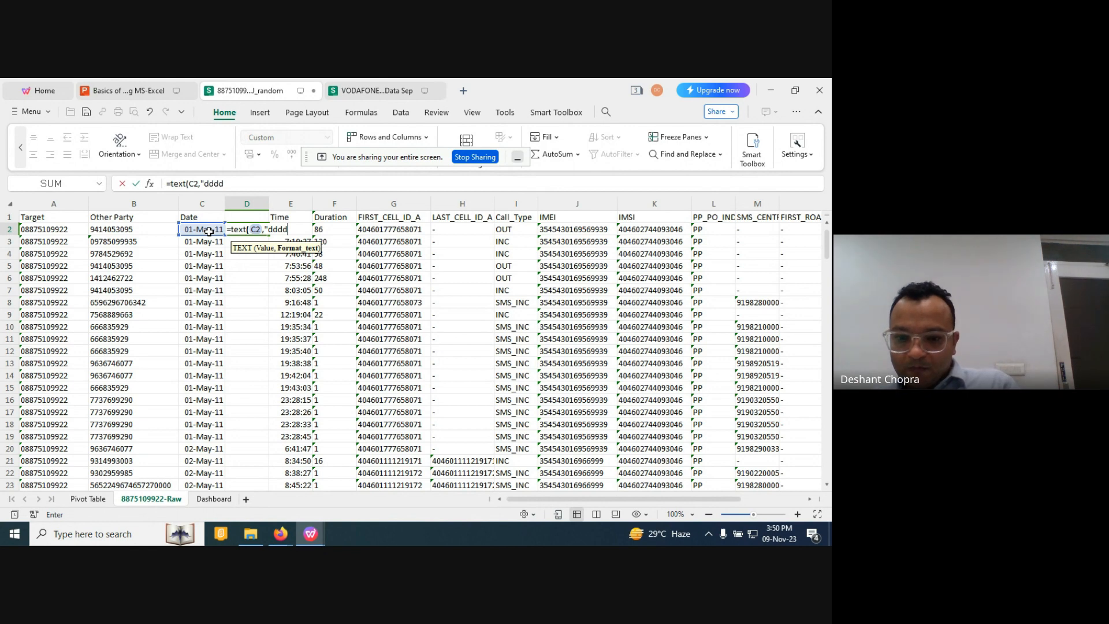
type("\")")
key("Return")
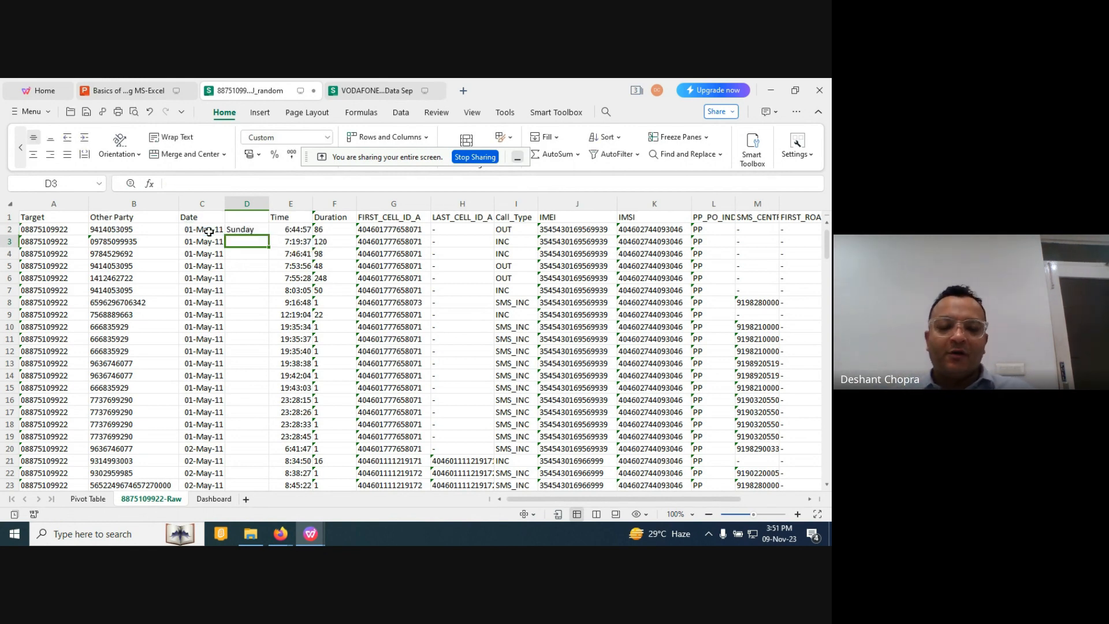
Change the format code in the D2 formula to "dd" to try the day-number format.
left_click(256, 229)
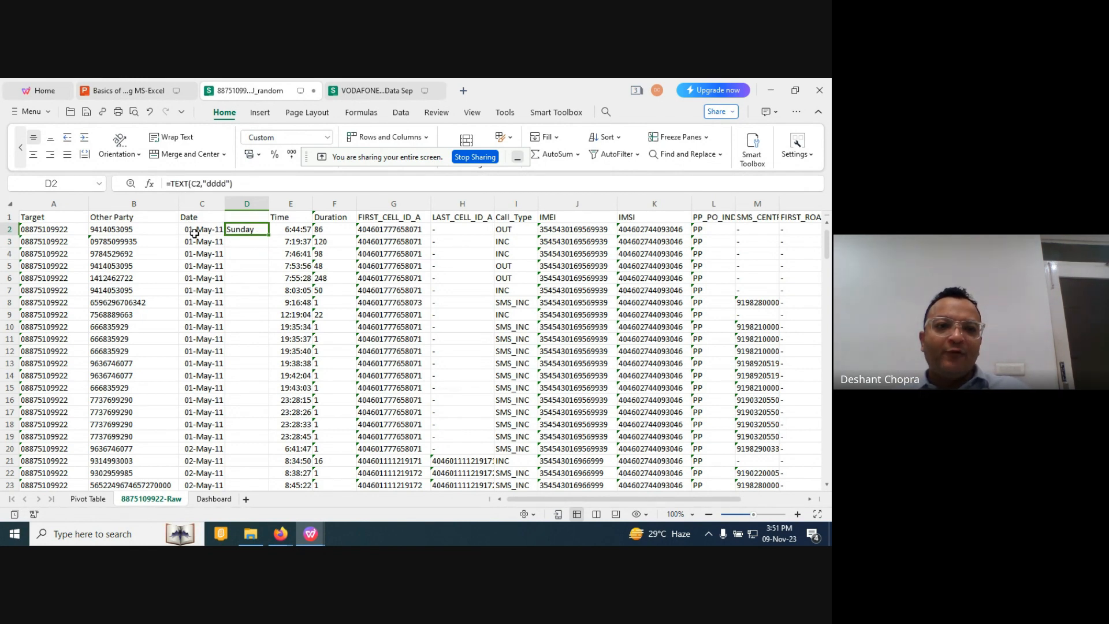
left_click(225, 183)
key("BackSpace")
key("BackSpace")
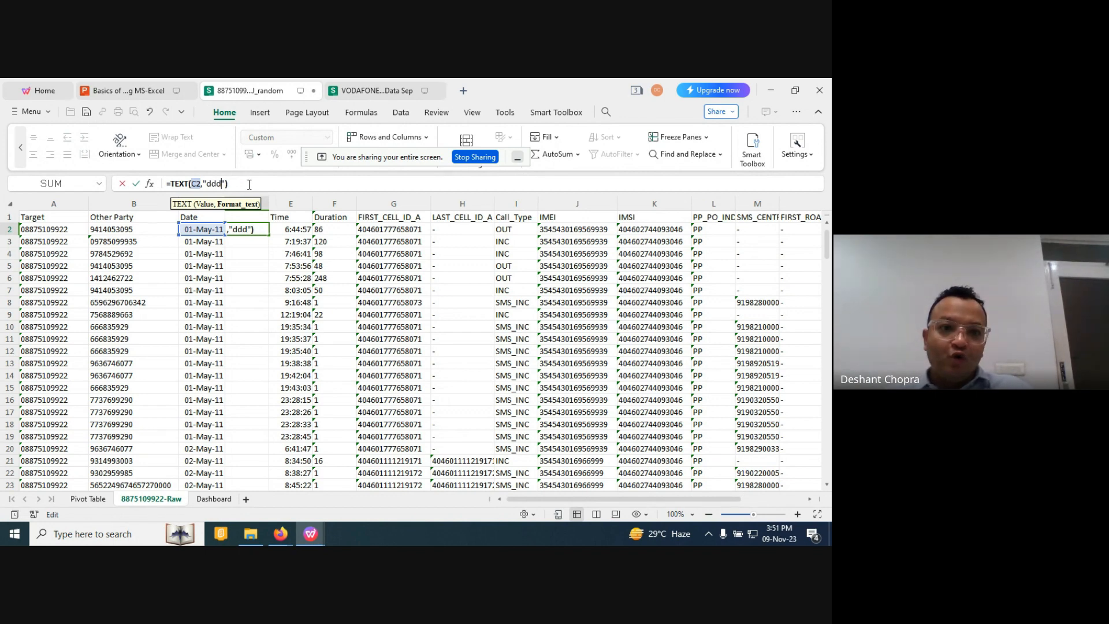
left_click(240, 184)
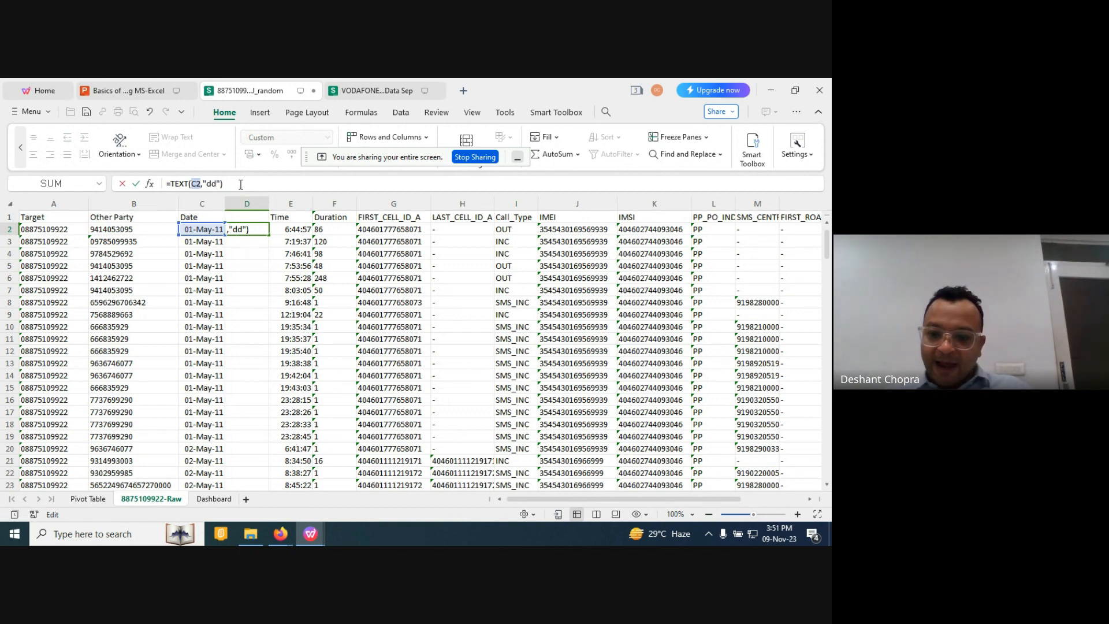
key("Return")
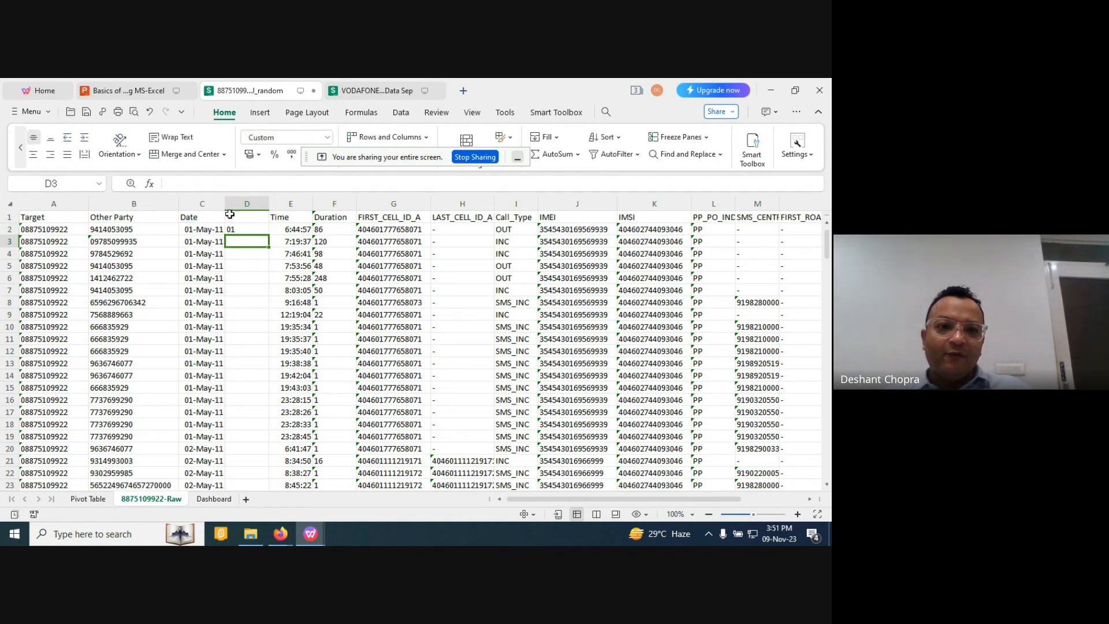
Set the format code in the D2 formula to "dddd" for the full weekday name.
left_click(234, 228)
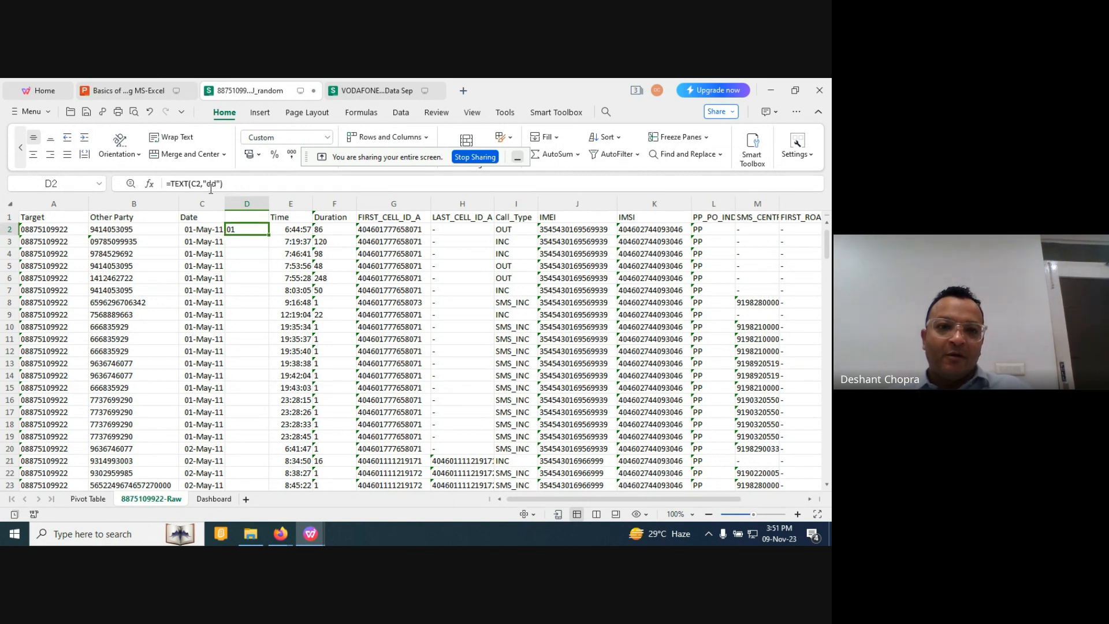
left_click(212, 183)
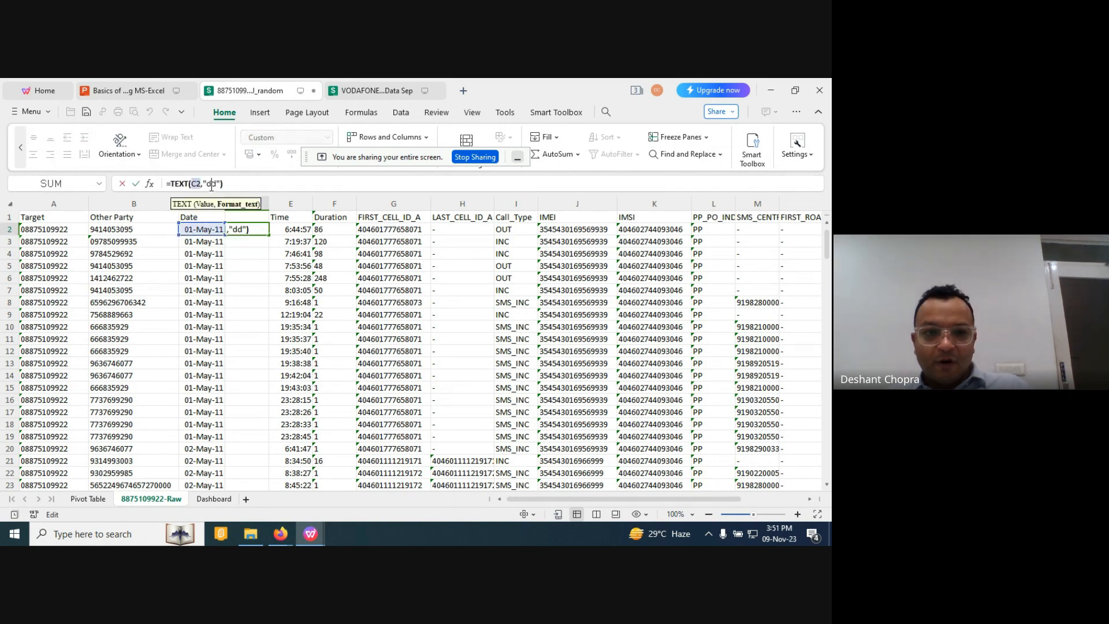
type("dd")
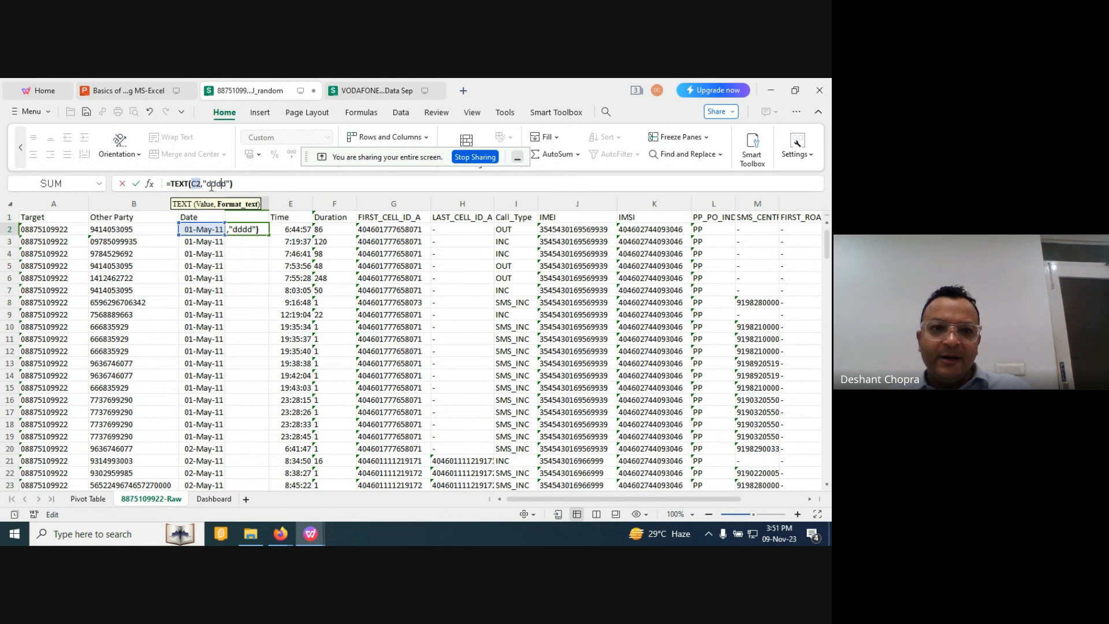
left_click(241, 183)
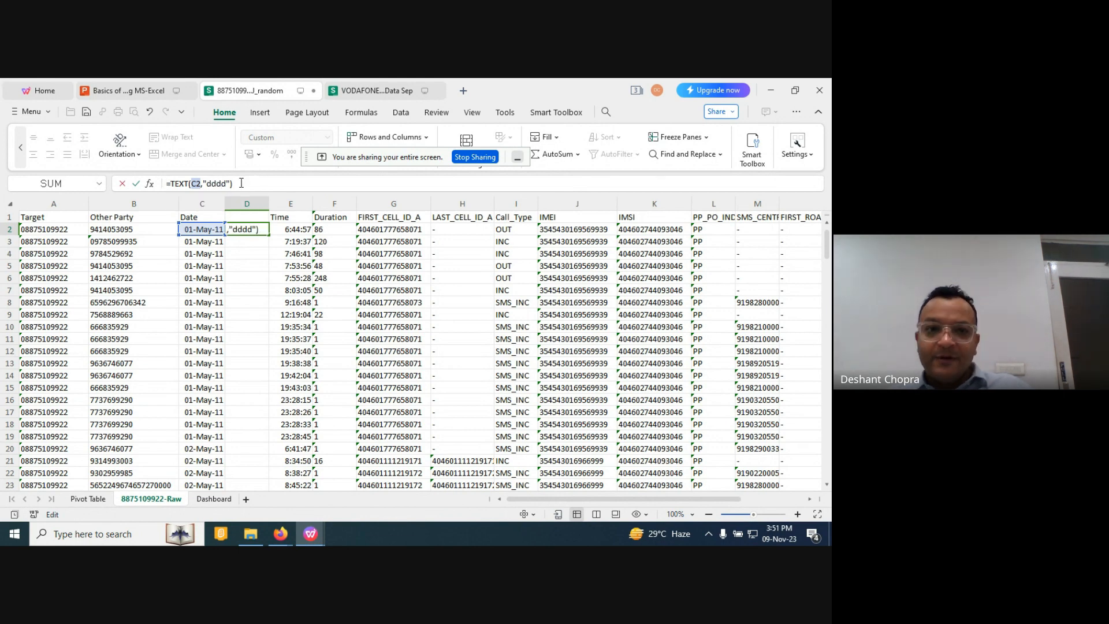
key("Return")
left_click(244, 224)
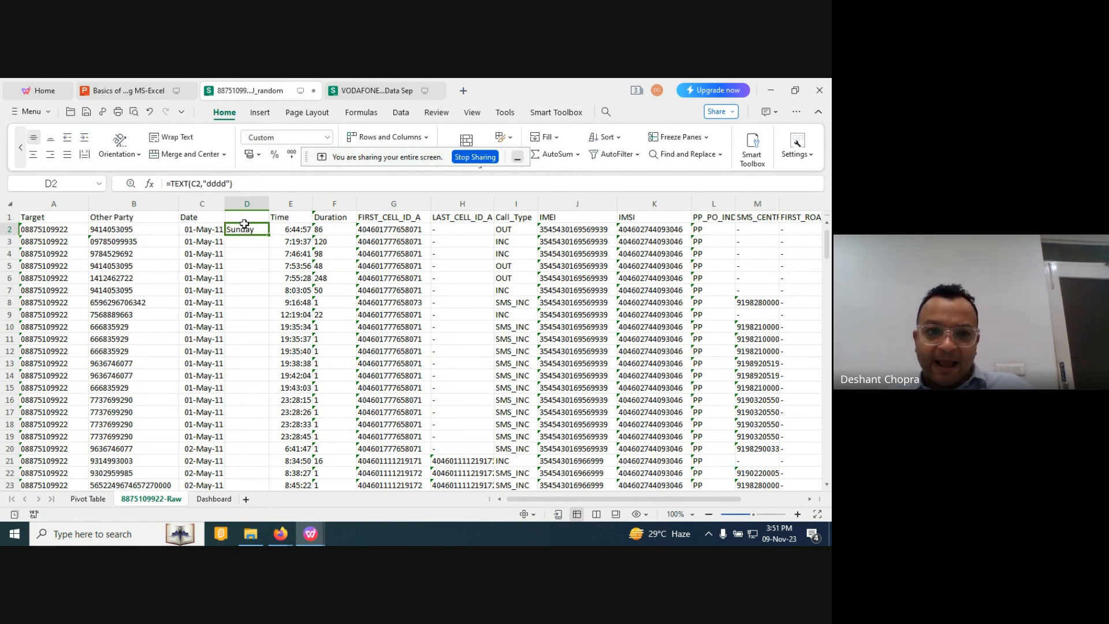
Enter the header Week Day in D1 and fit column D's width to its contents.
left_click(245, 218)
type("W")
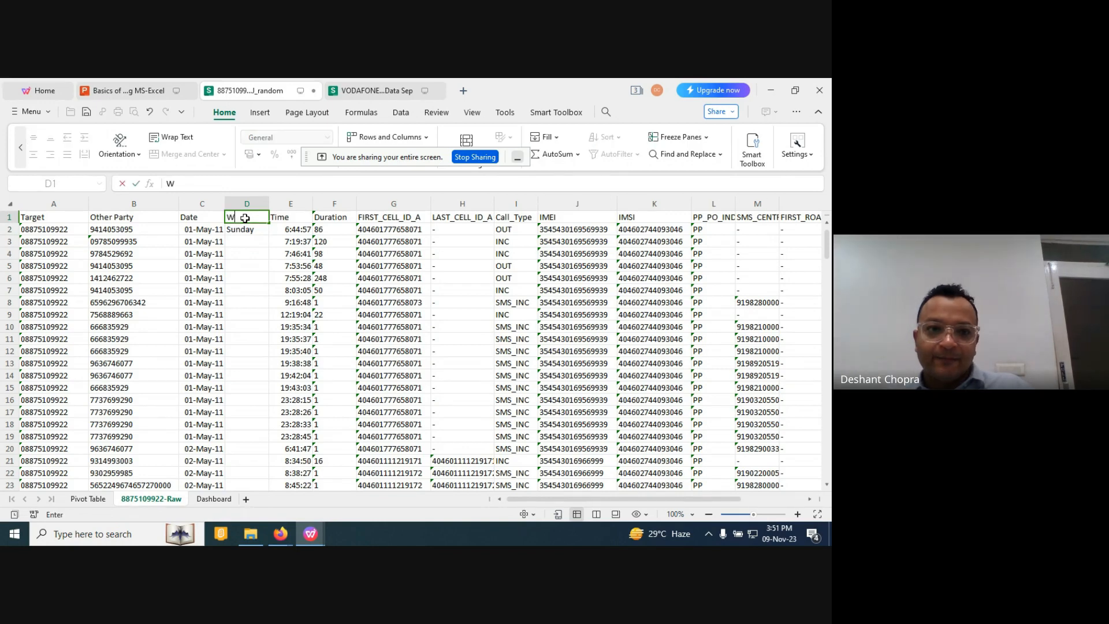
type("eek D")
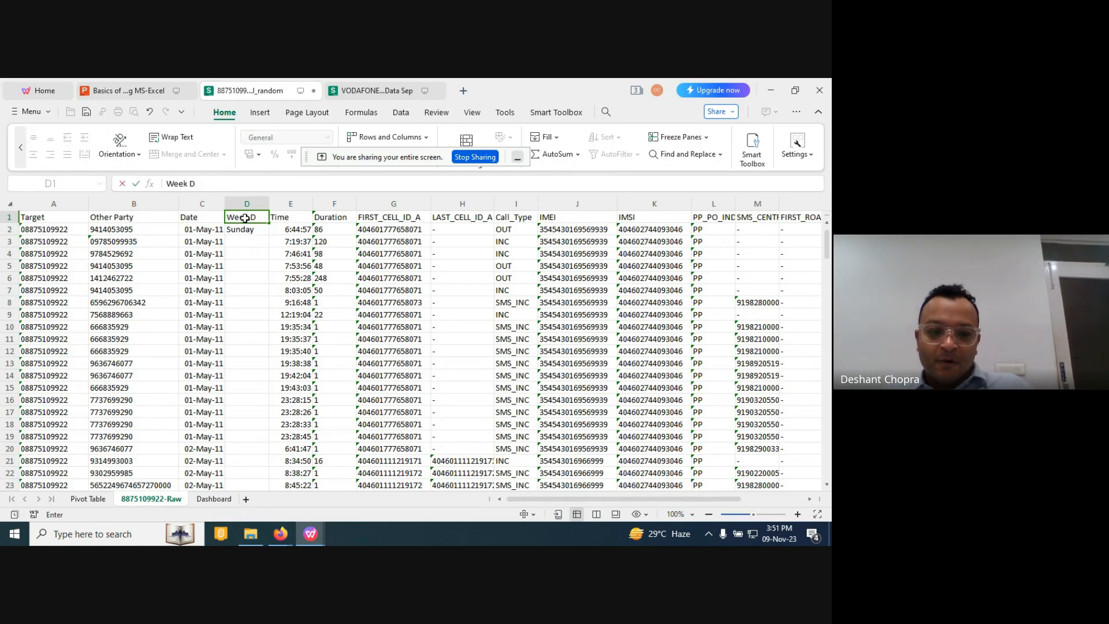
type("ay")
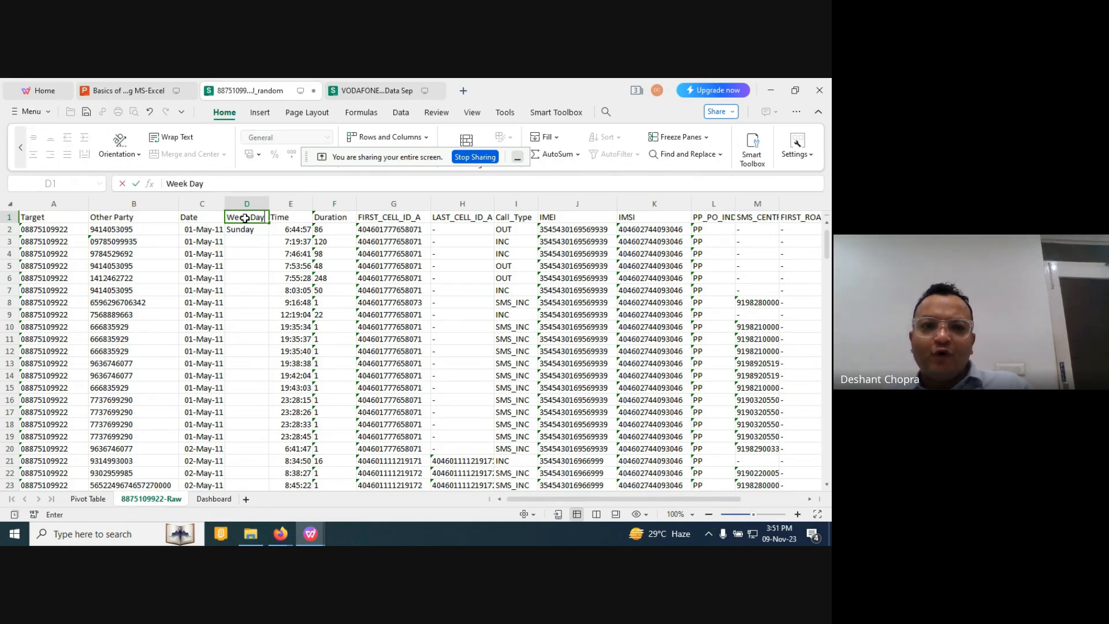
double_click(269, 200)
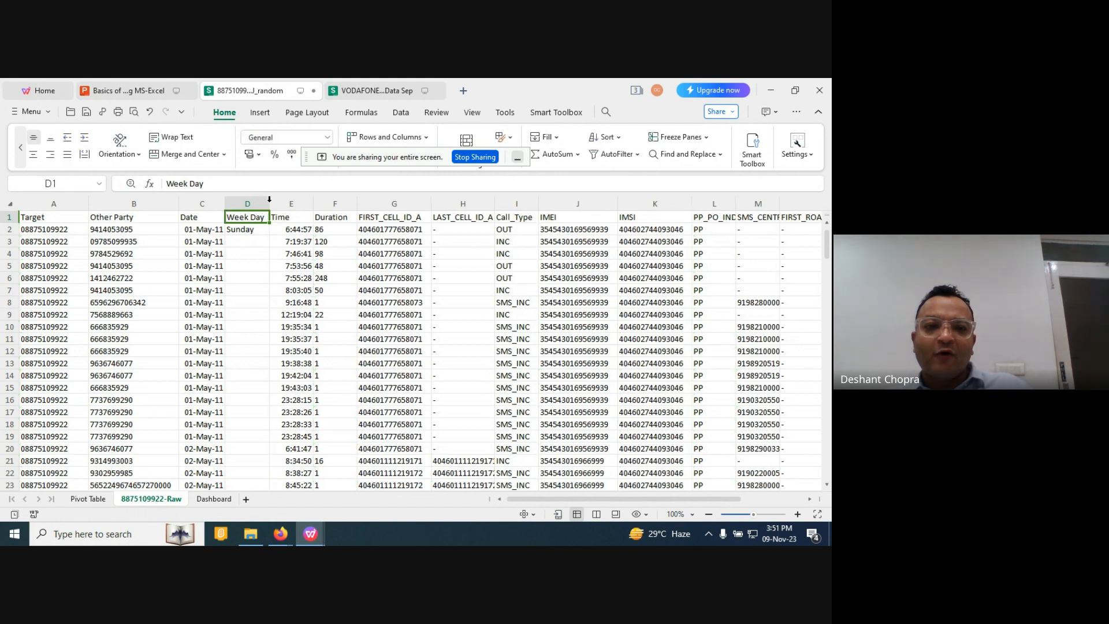
Fill the weekday formula from D2 down through all data rows of the Week Day column.
left_click(253, 232)
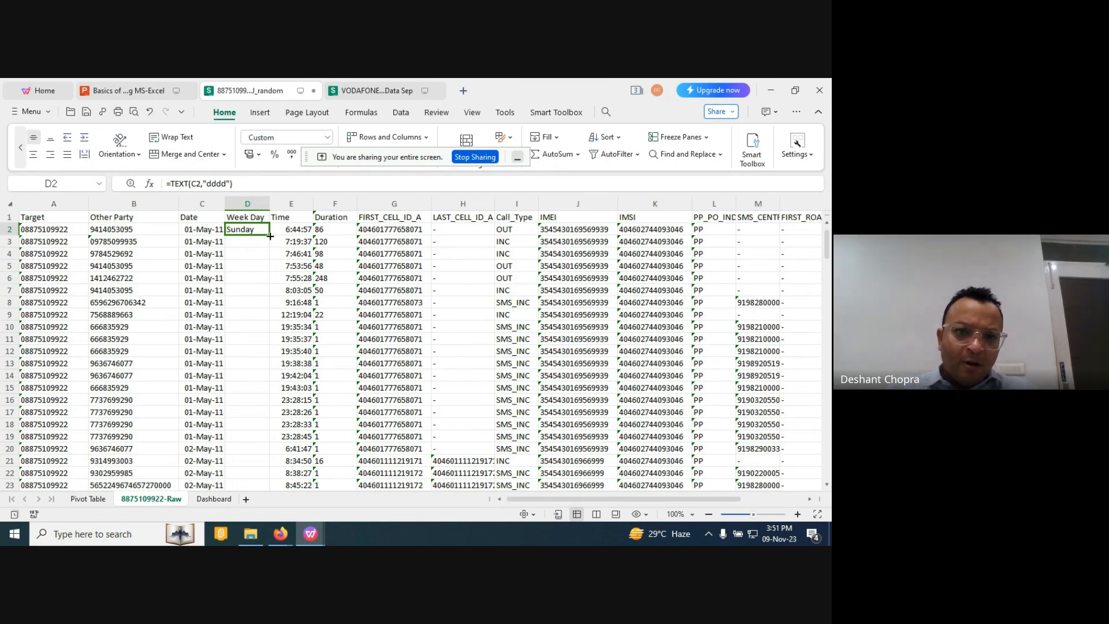
double_click(270, 236)
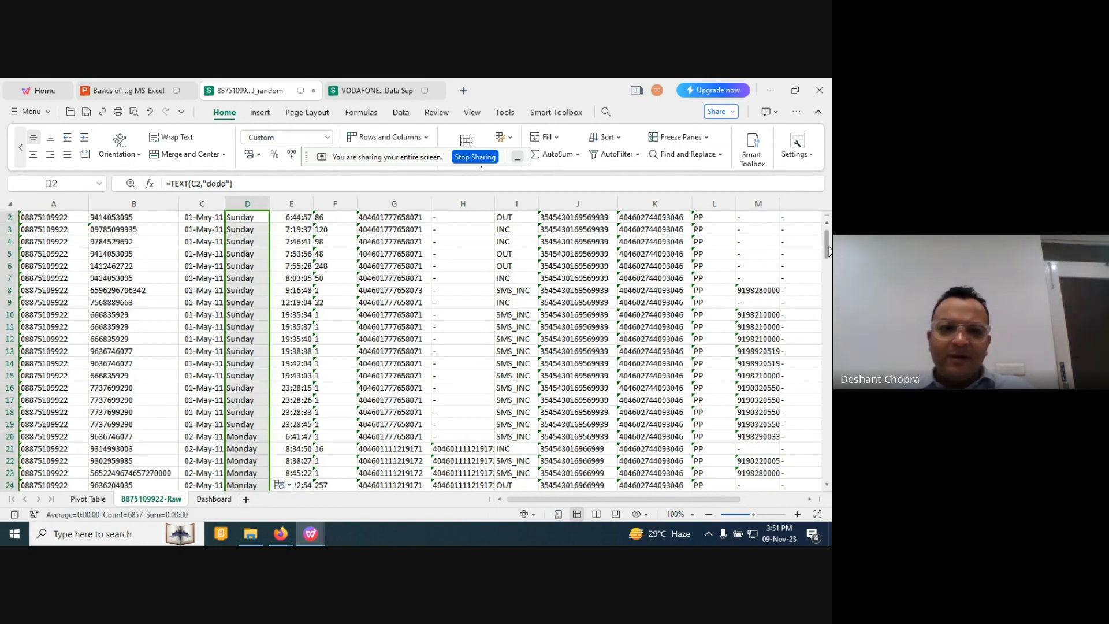
mouse_move(827, 245)
left_mouse_down()
mouse_move(829, 473)
mouse_move(829, 248)
left_mouse_up()
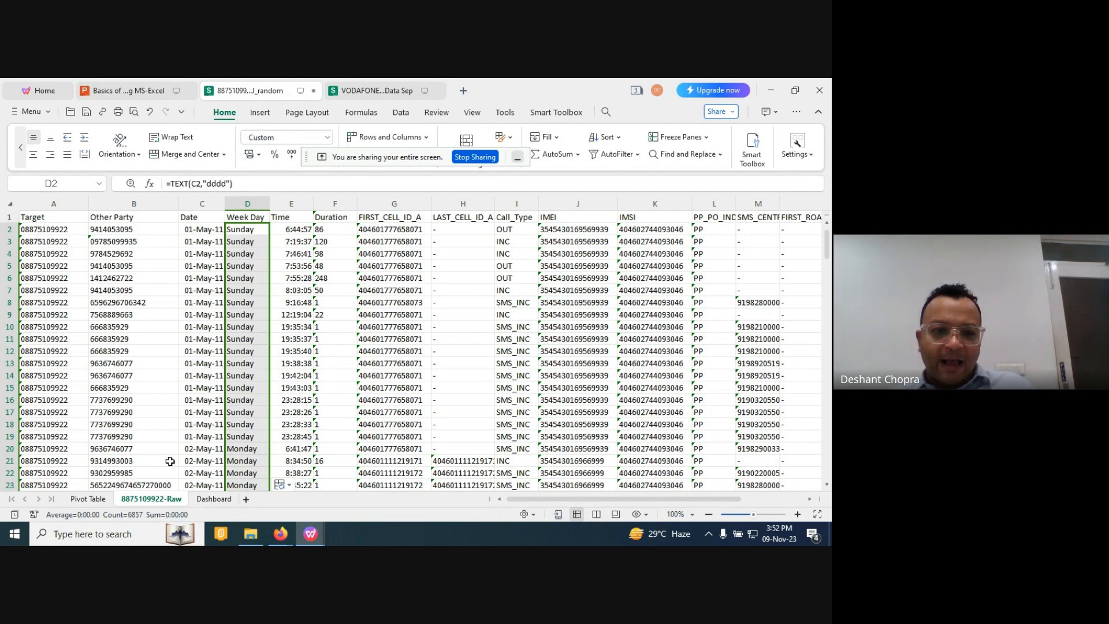
Remove IMEI from both the rows and the values of the pivot table on the Pivot Table sheet.
left_click(91, 500)
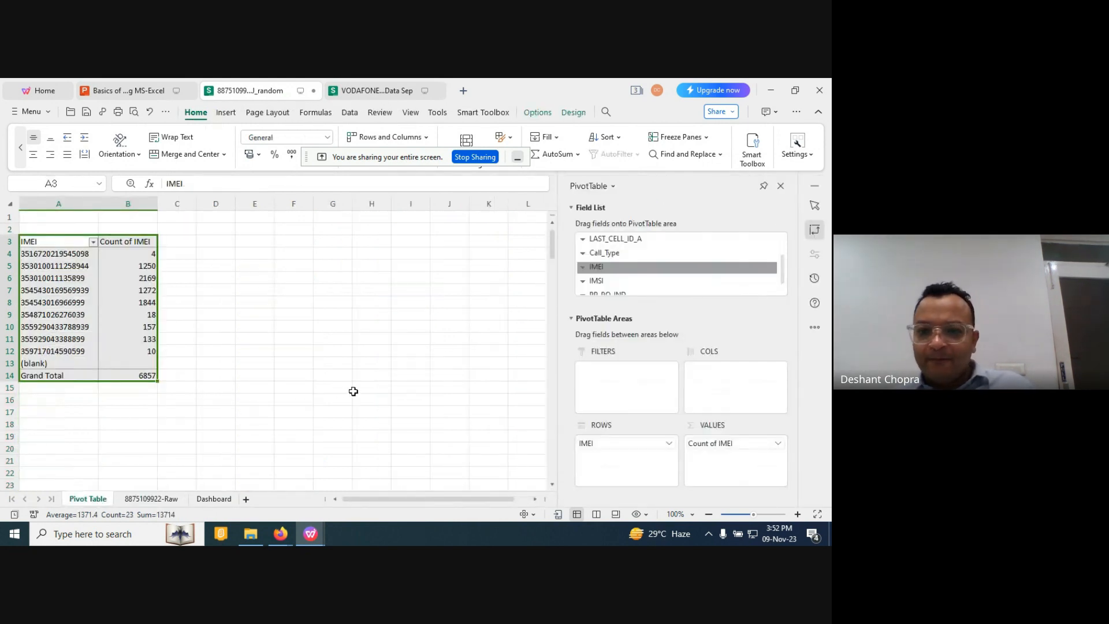
left_click_drag(585, 447, 615, 253)
left_click_drag(695, 448, 674, 260)
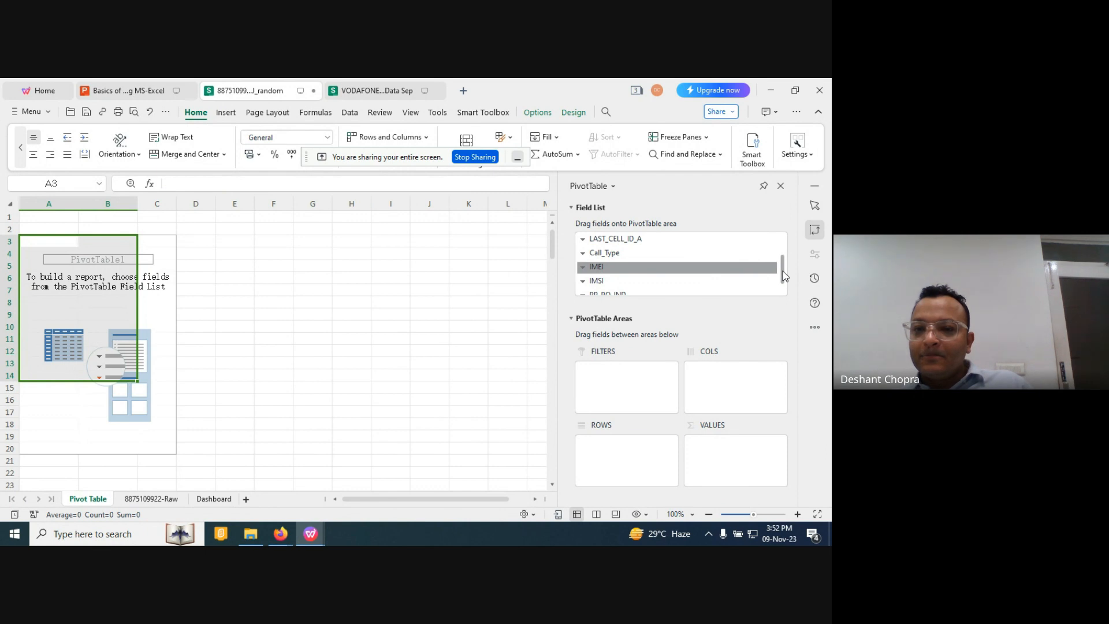
Add FIRST_CELL_ID_A to the pivot table as the row field and as a counted value.
mouse_move(782, 271)
left_mouse_down()
mouse_move(780, 289)
mouse_move(782, 270)
left_mouse_up()
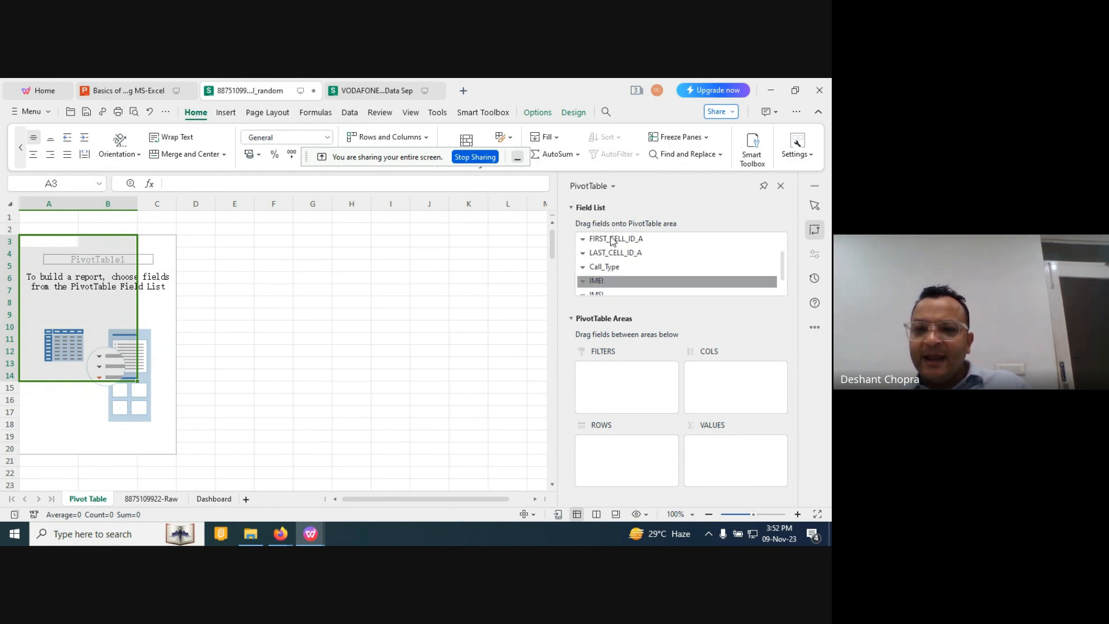
left_click_drag(614, 241, 621, 461)
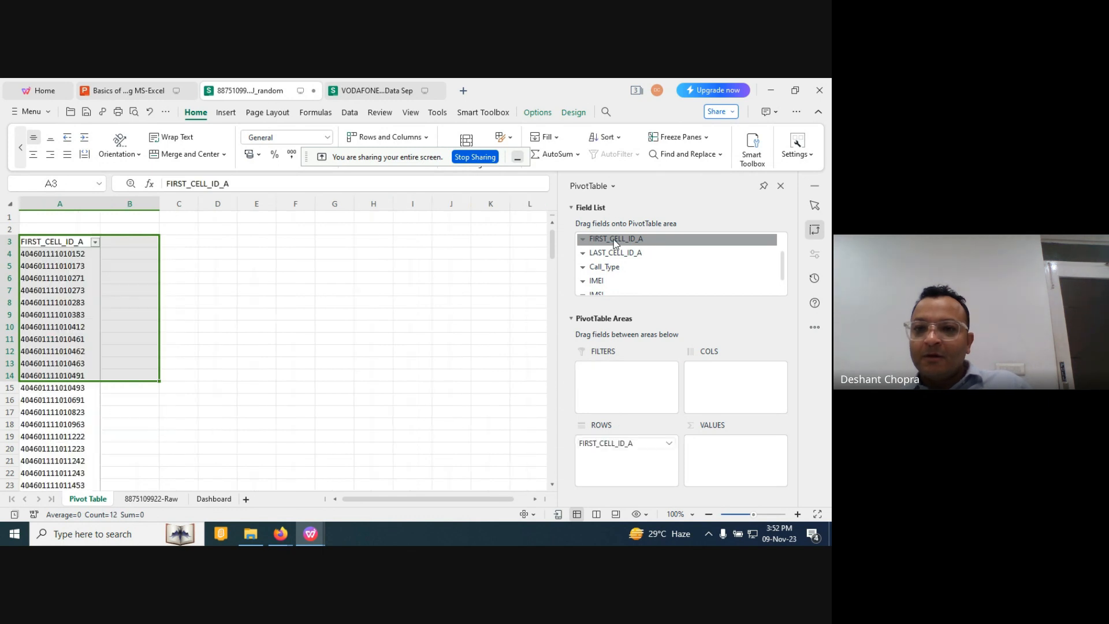
left_click_drag(616, 240, 707, 462)
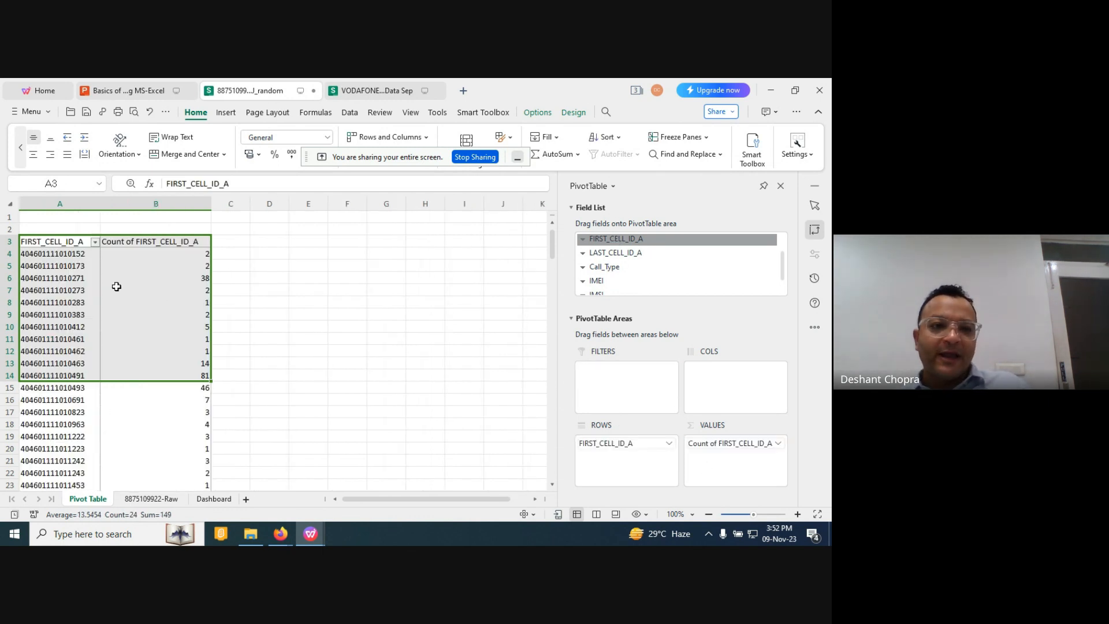
Copy the whole FIRST_CELL_ID_A pivot table into the Dashboard sheet starting at J1, and widen columns J and K to fit.
left_click(46, 245)
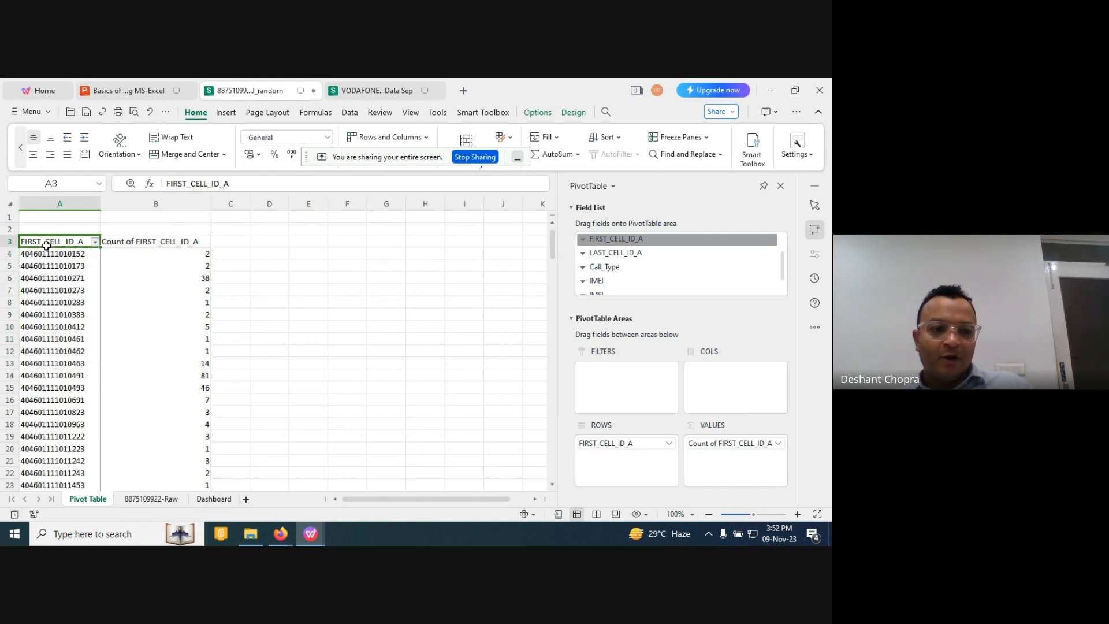
key("ctrl+shift+Down")
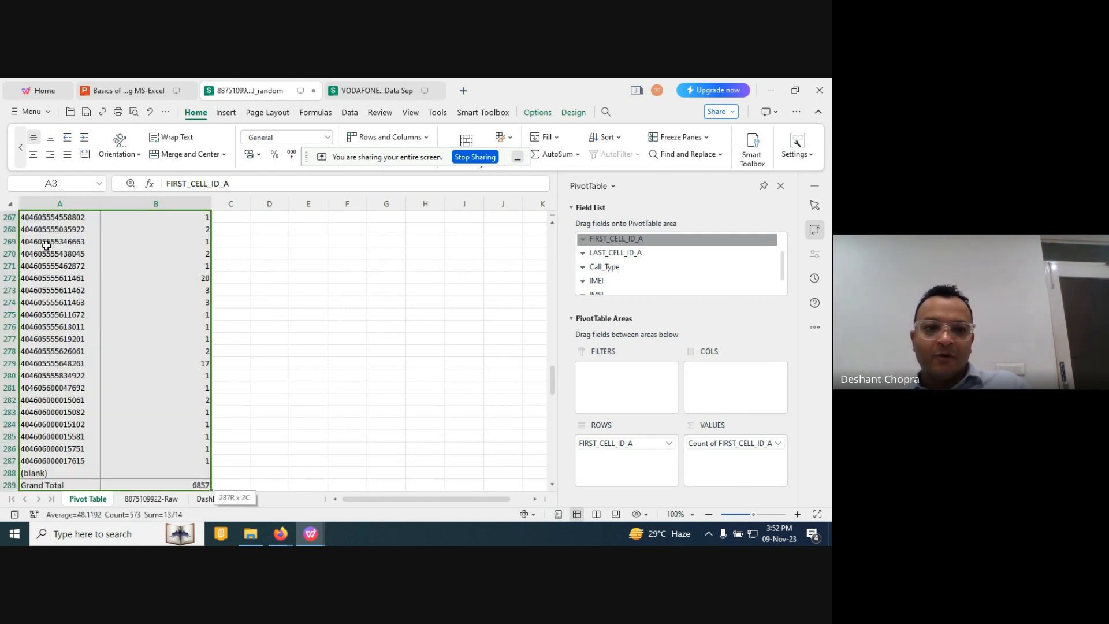
key("ctrl+c")
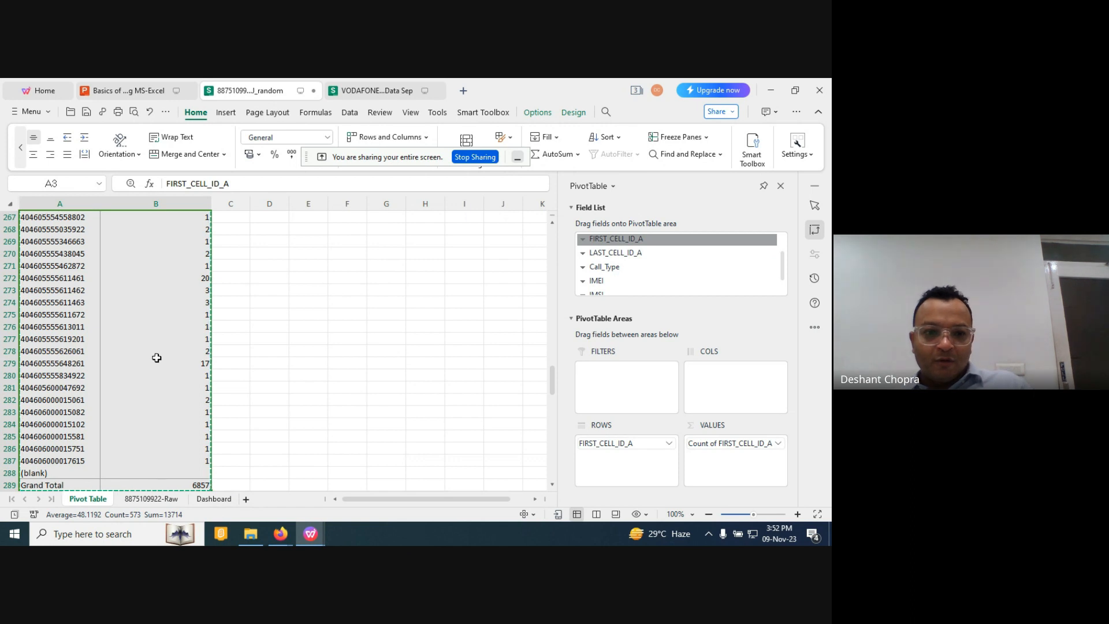
left_click(212, 499)
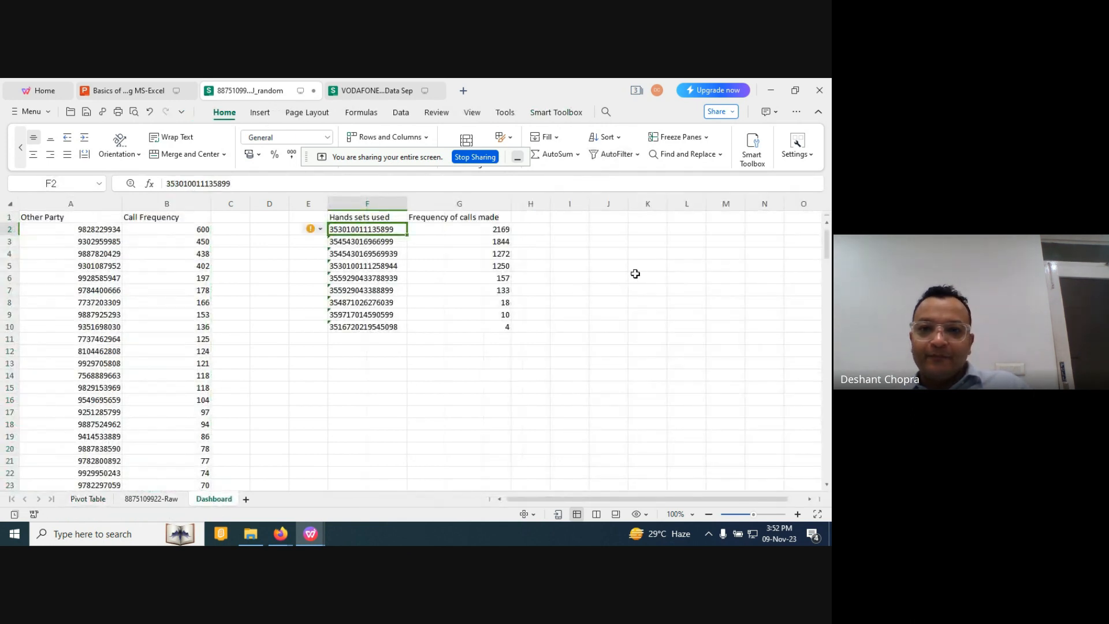
left_click(617, 218)
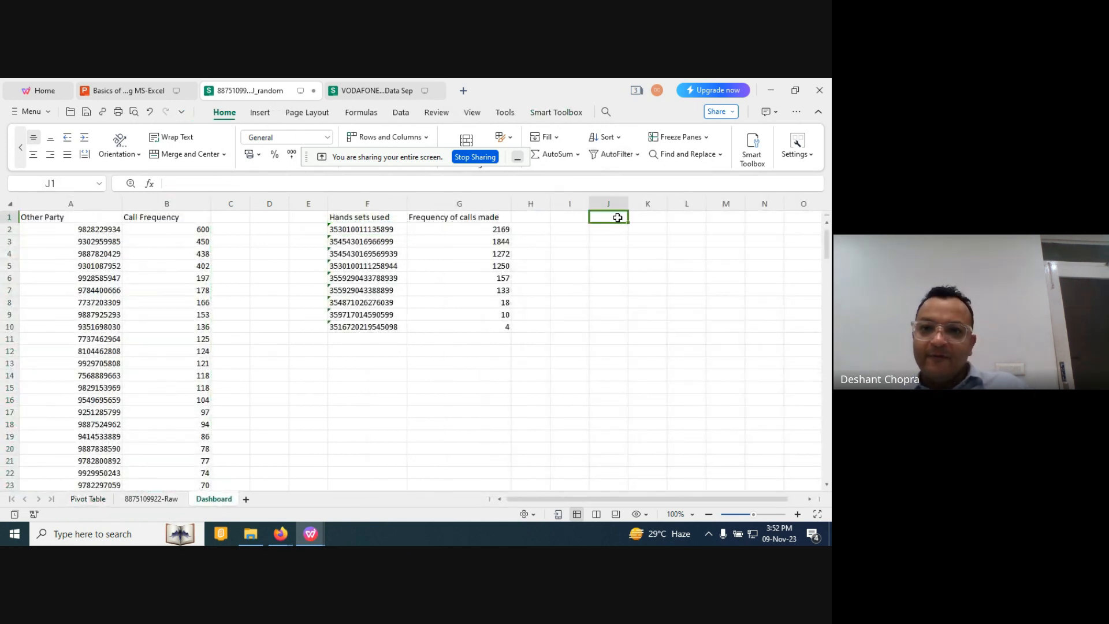
right_click(618, 218)
left_click(695, 237)
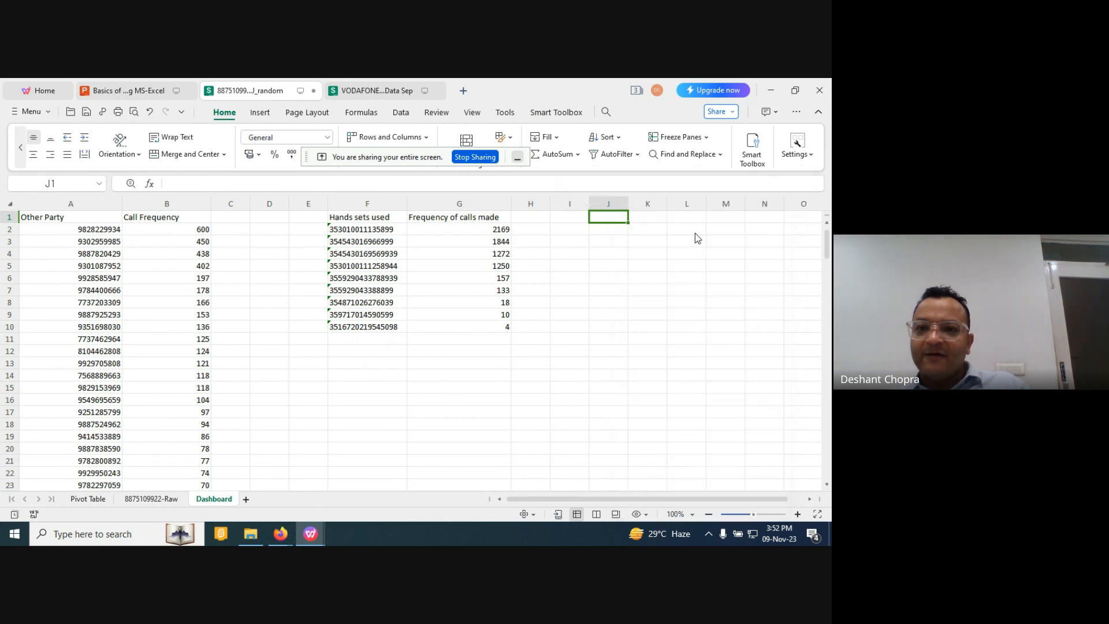
left_click_drag(628, 204, 664, 218)
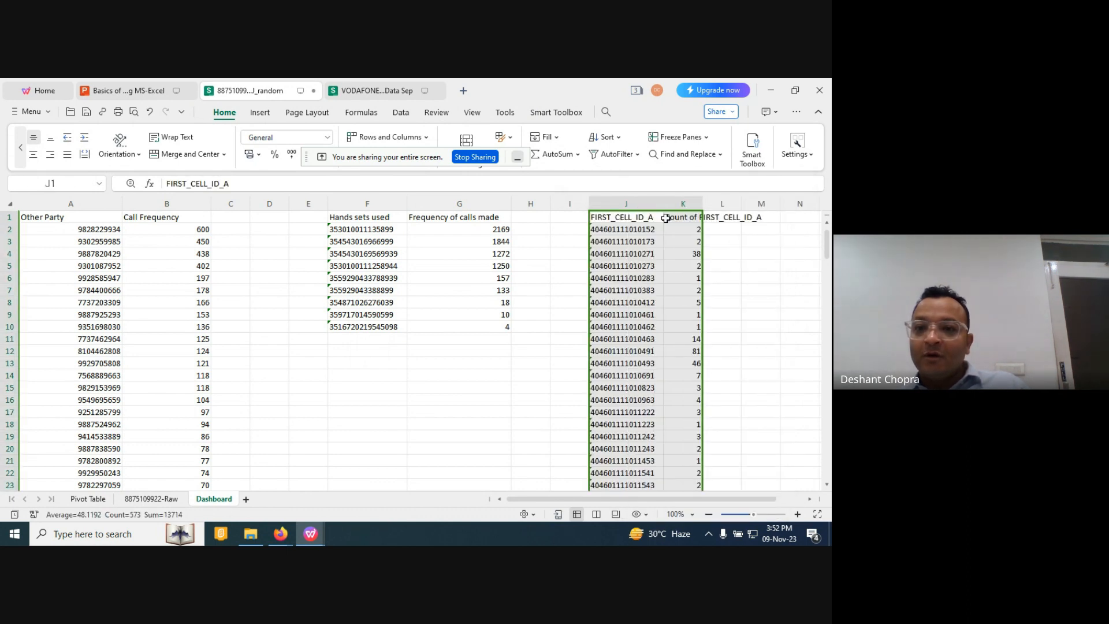
double_click(701, 203)
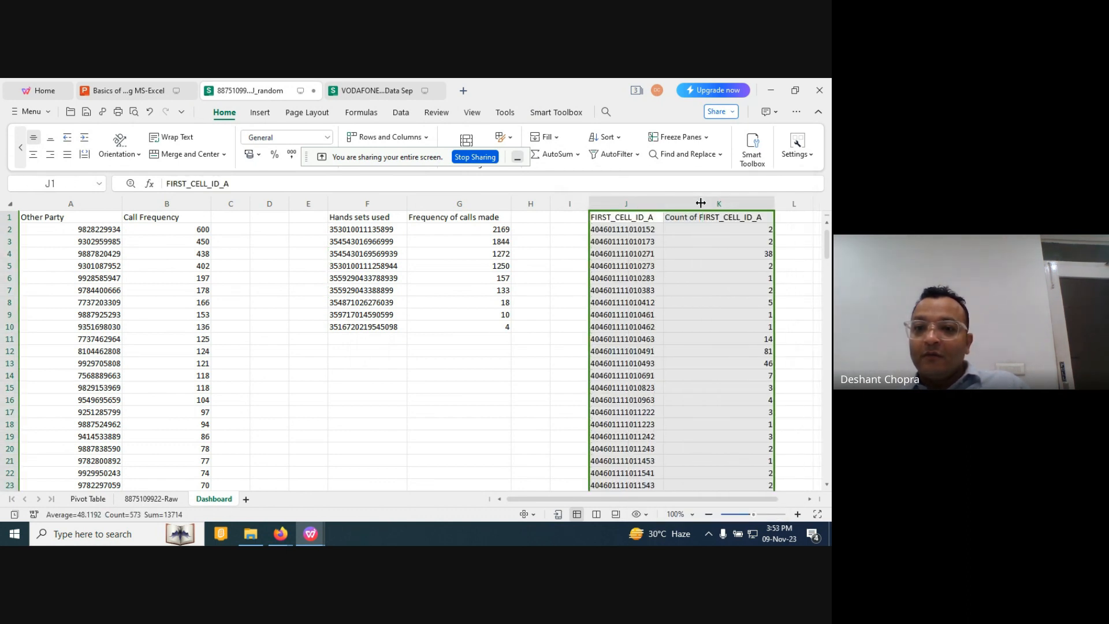
Format Dashboard columns J and K as Number with 0 decimal places.
left_click(630, 199)
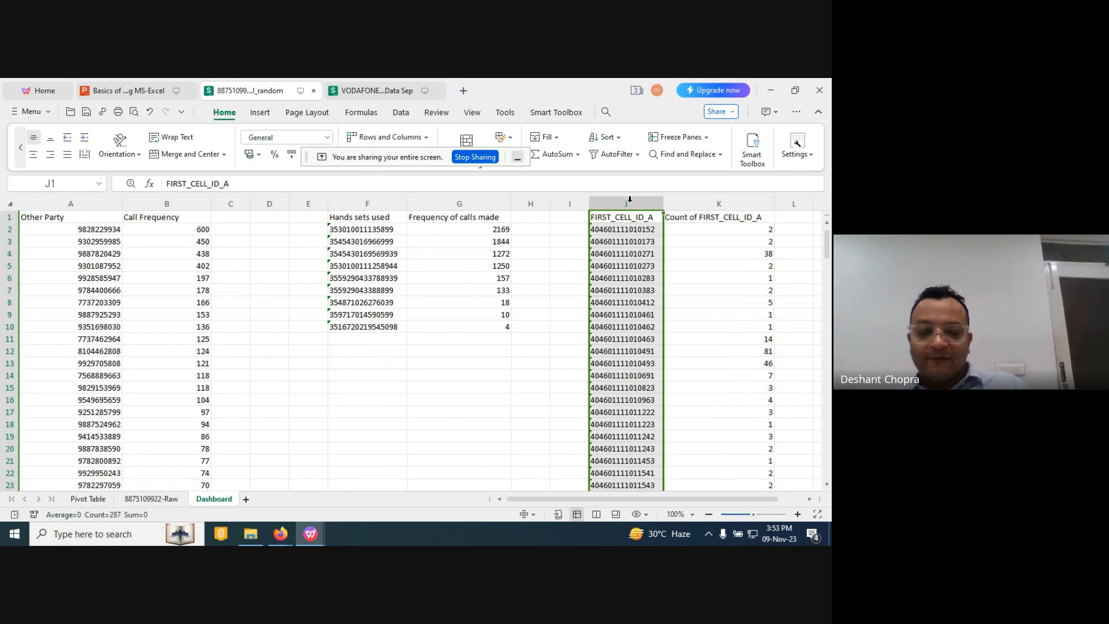
left_click(692, 201, "shift")
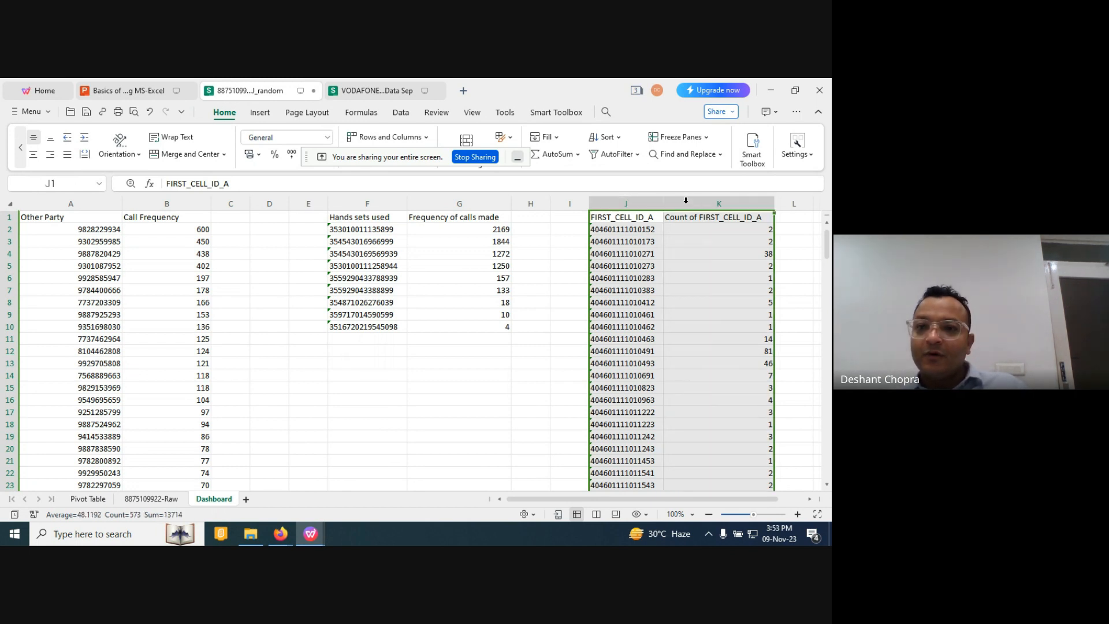
right_click(685, 200)
left_click(548, 424)
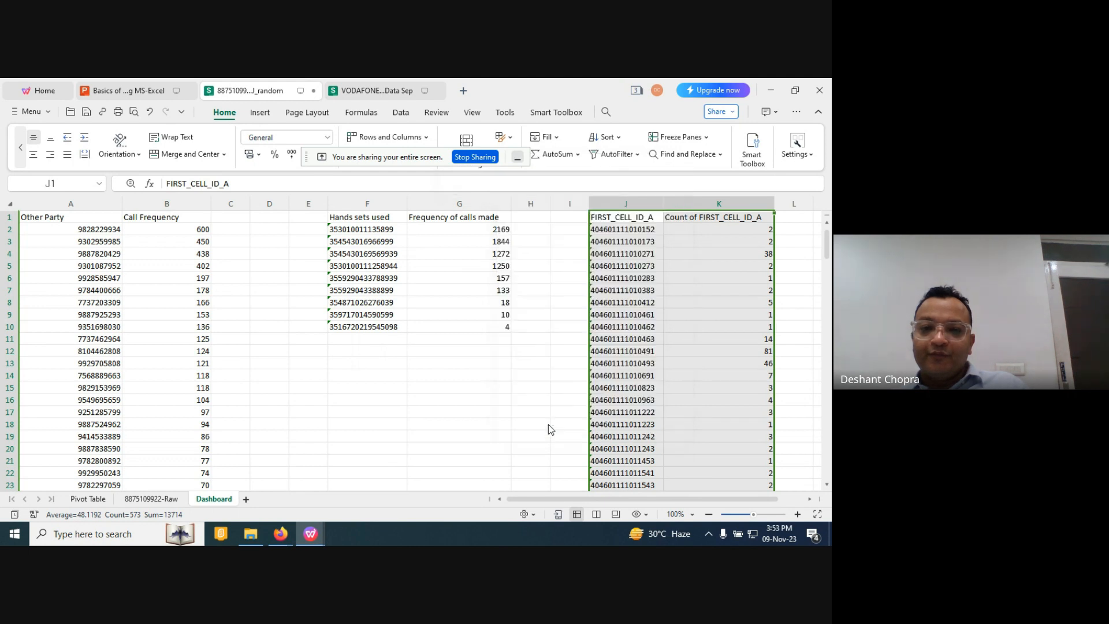
left_click(298, 221)
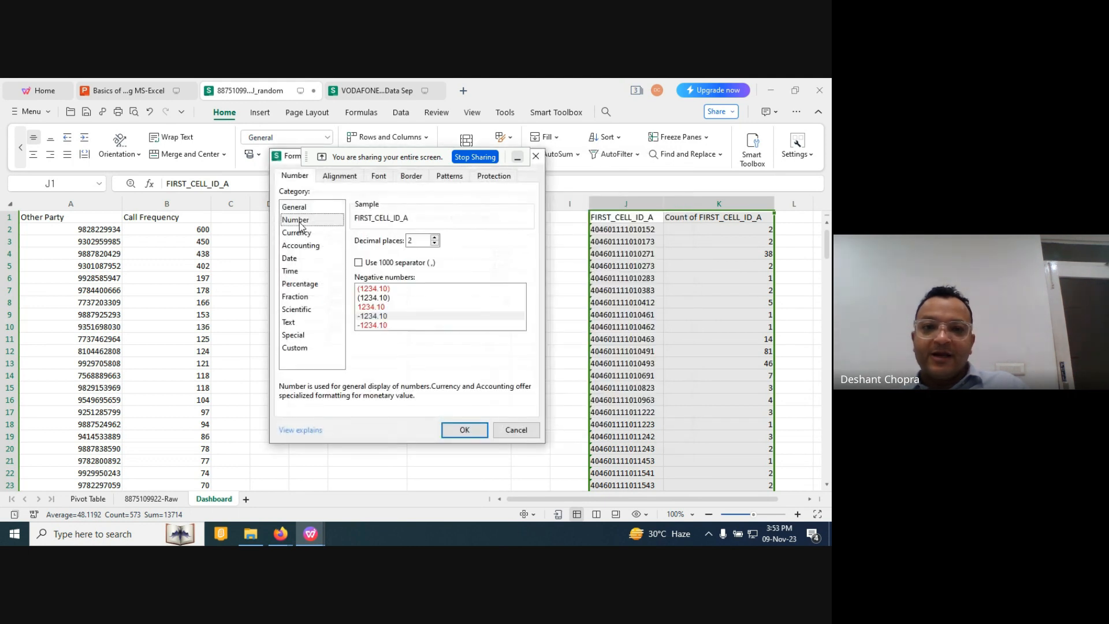
left_click(435, 243)
left_click(435, 243)
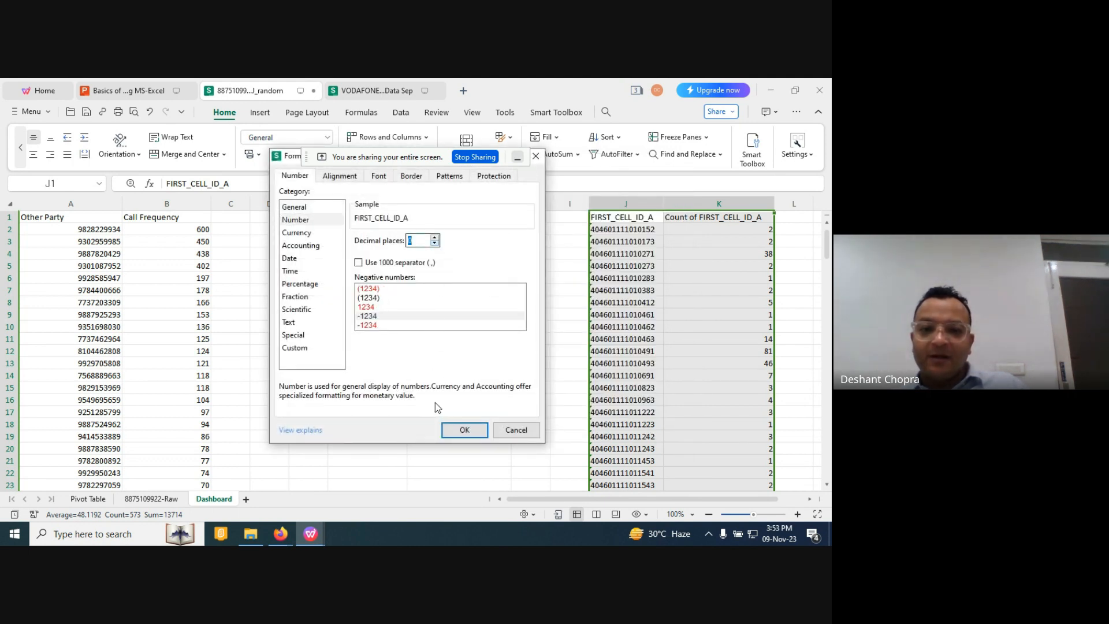
left_click(454, 429)
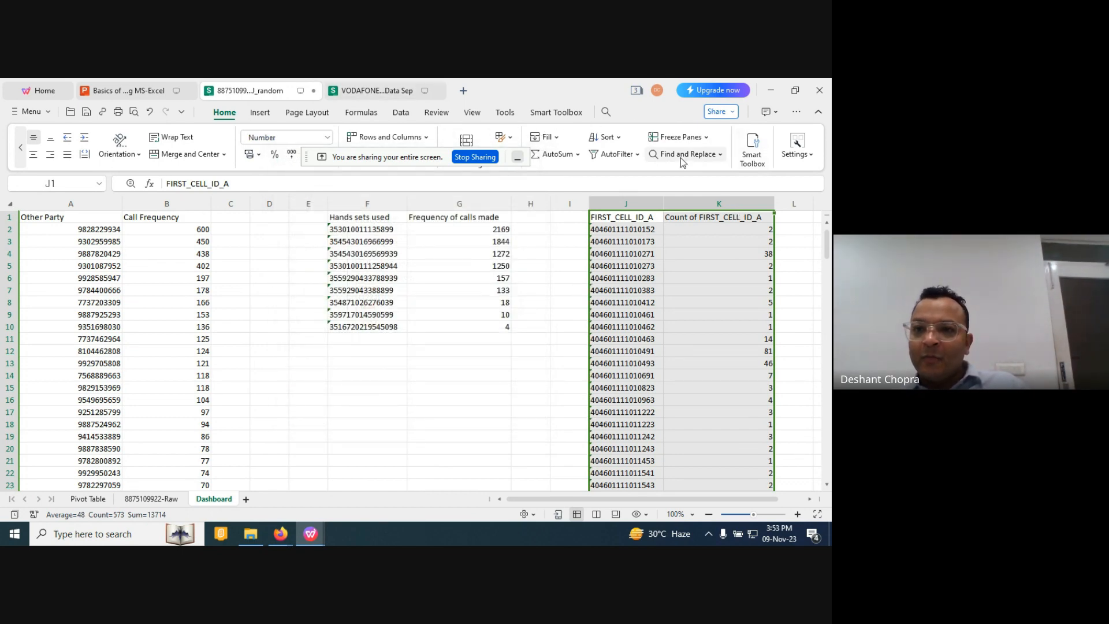
Try a custom sort of columns J and K by Count of FIRST_CELL_ID_A in Z to A order, and undo it.
left_click(622, 141)
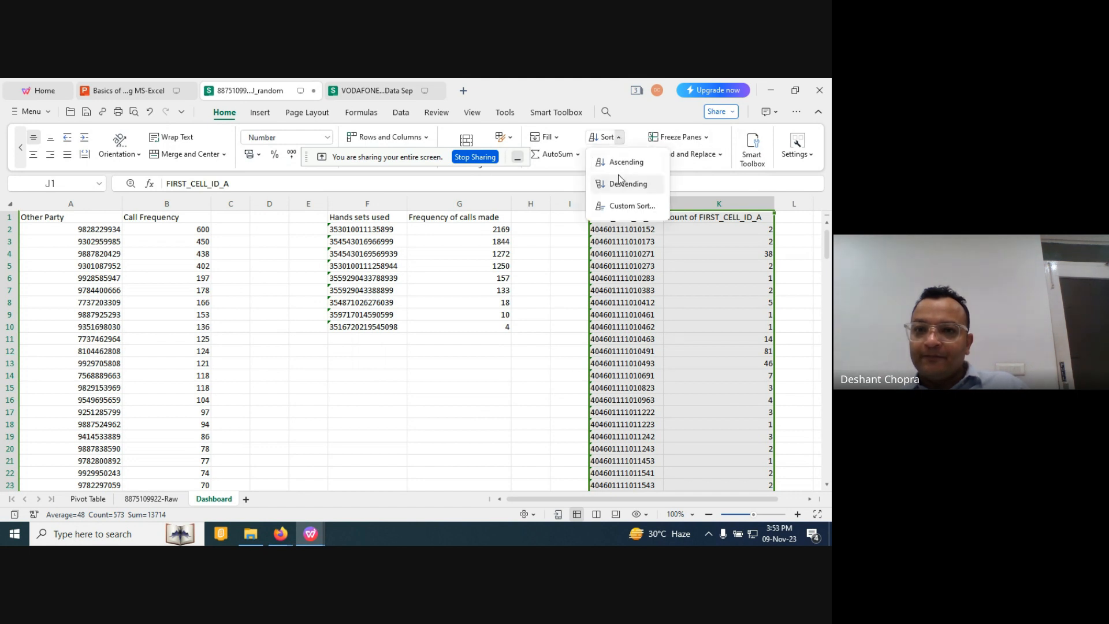
left_click(618, 207)
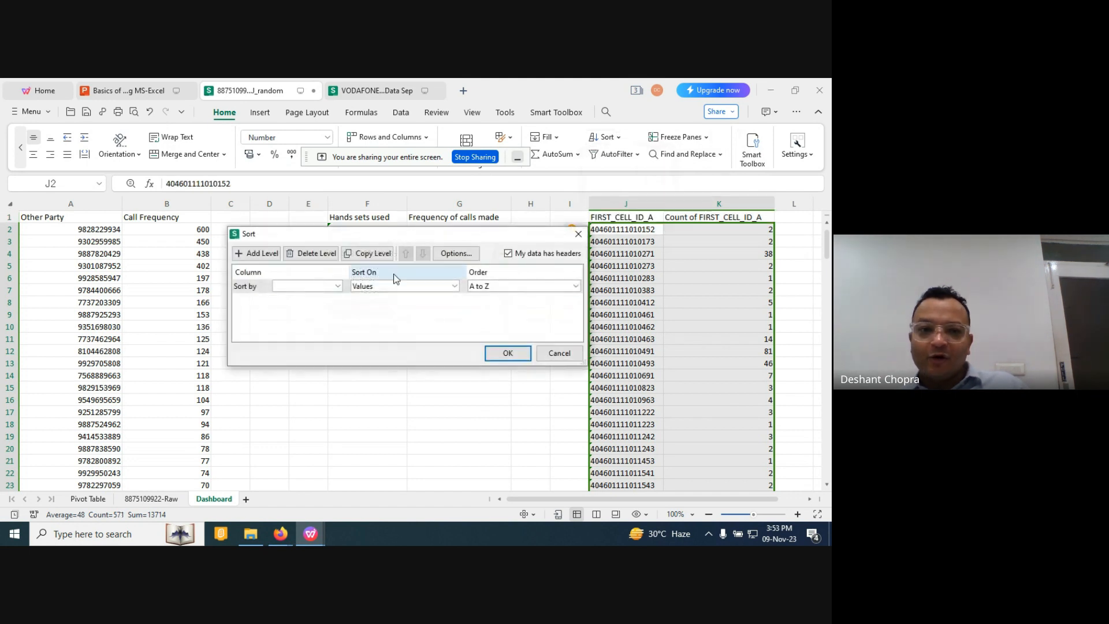
left_click(324, 286)
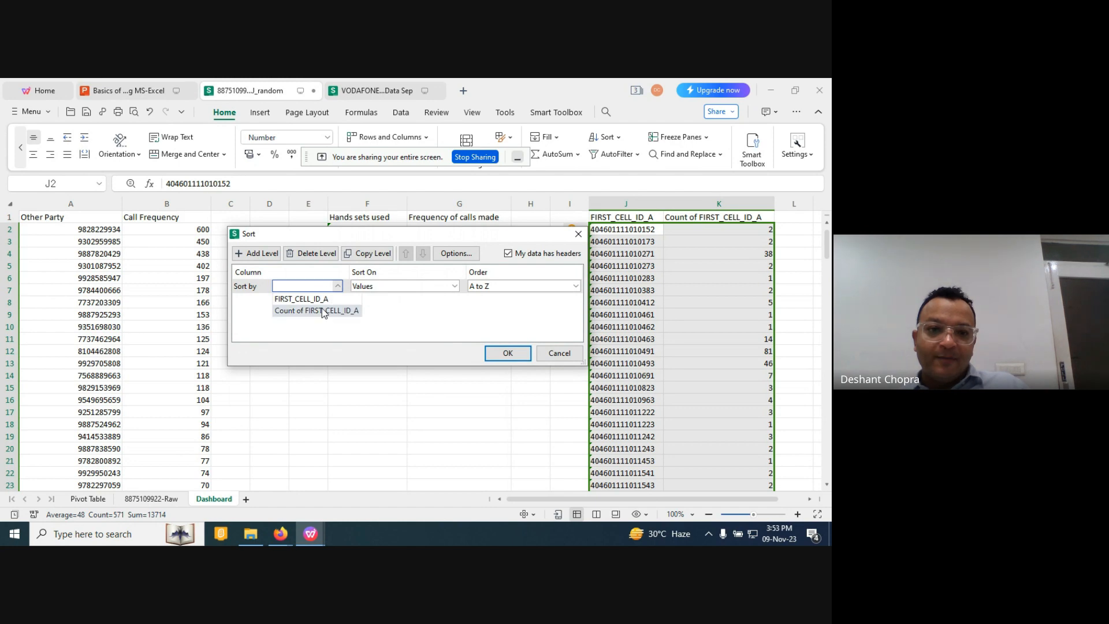
left_click(321, 311)
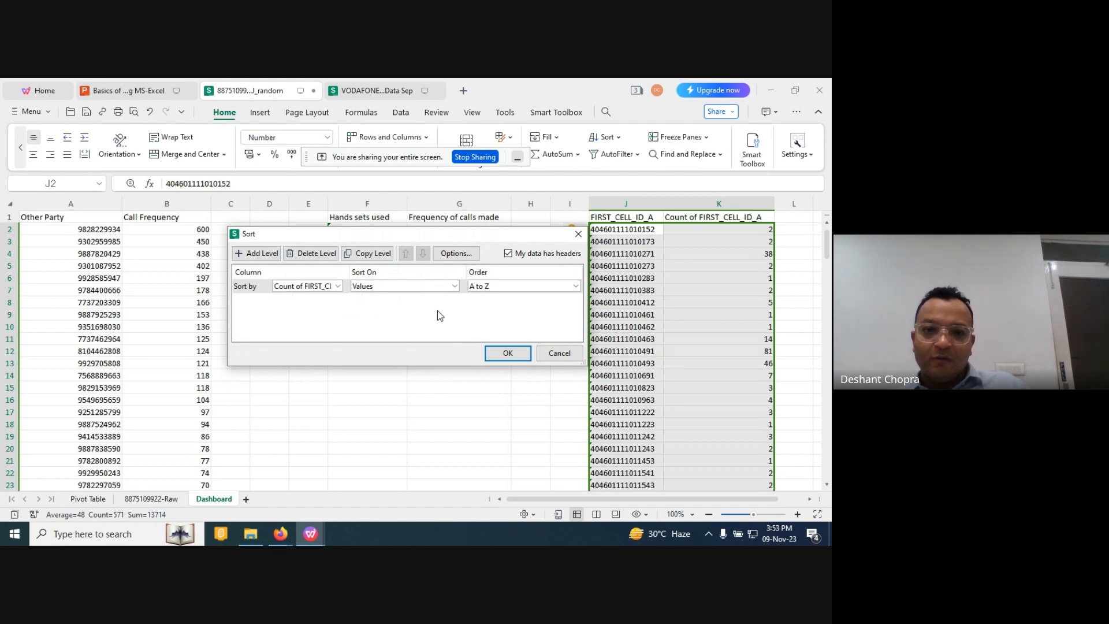
left_click(485, 287)
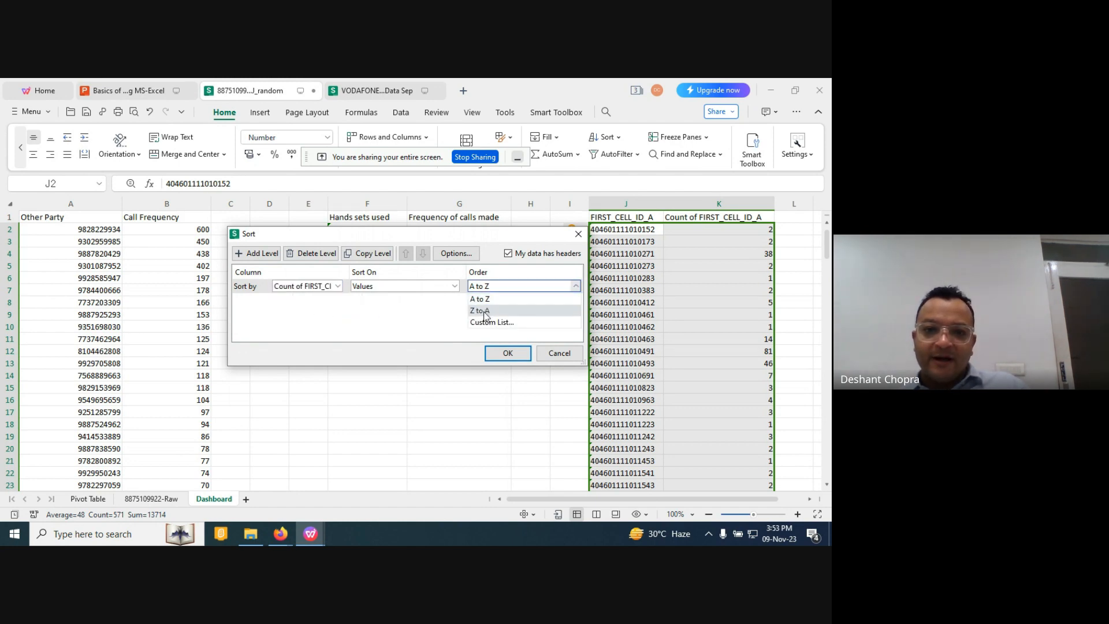
left_click(484, 312)
left_click(498, 354)
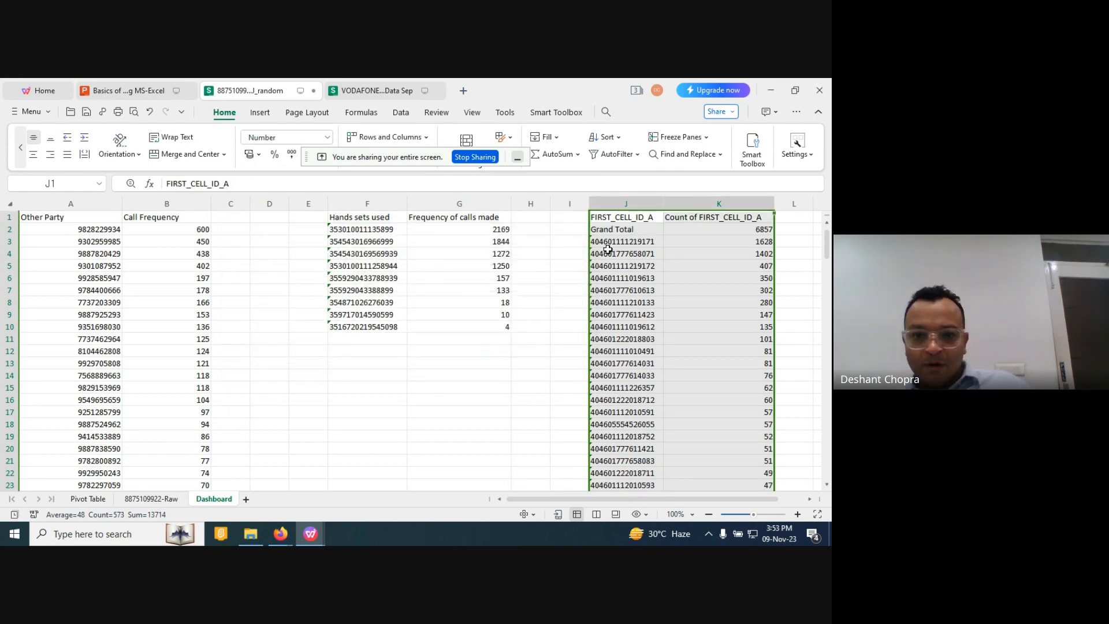
key("ctrl+z")
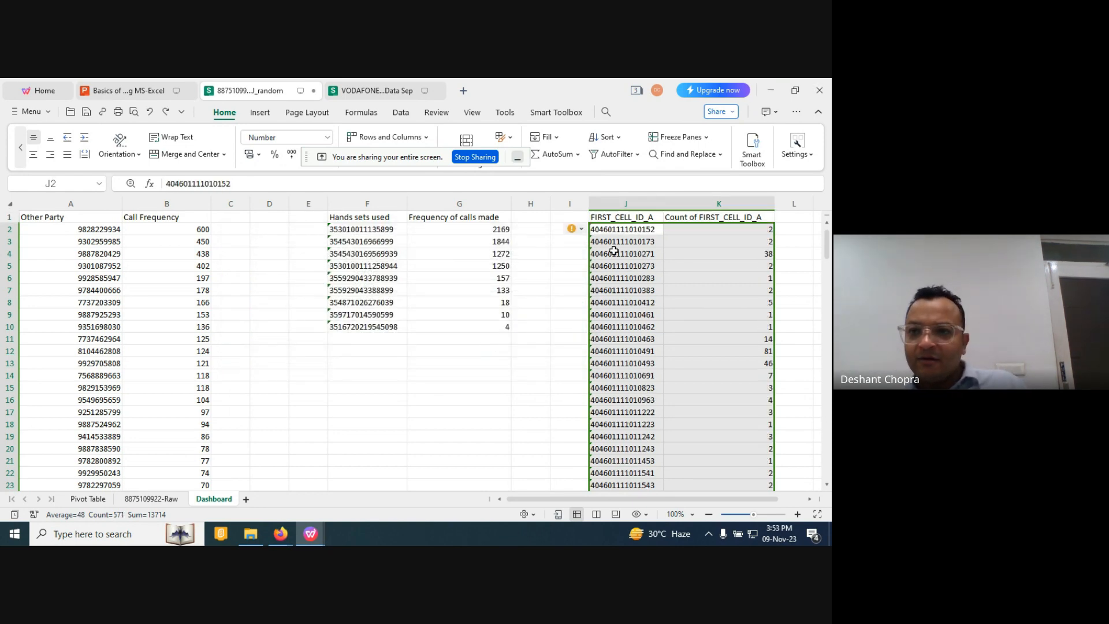
Clear the Grand Total label and its count in row 287 and the (blank) label in J286 on the Dashboard.
left_click_drag(827, 254, 828, 409)
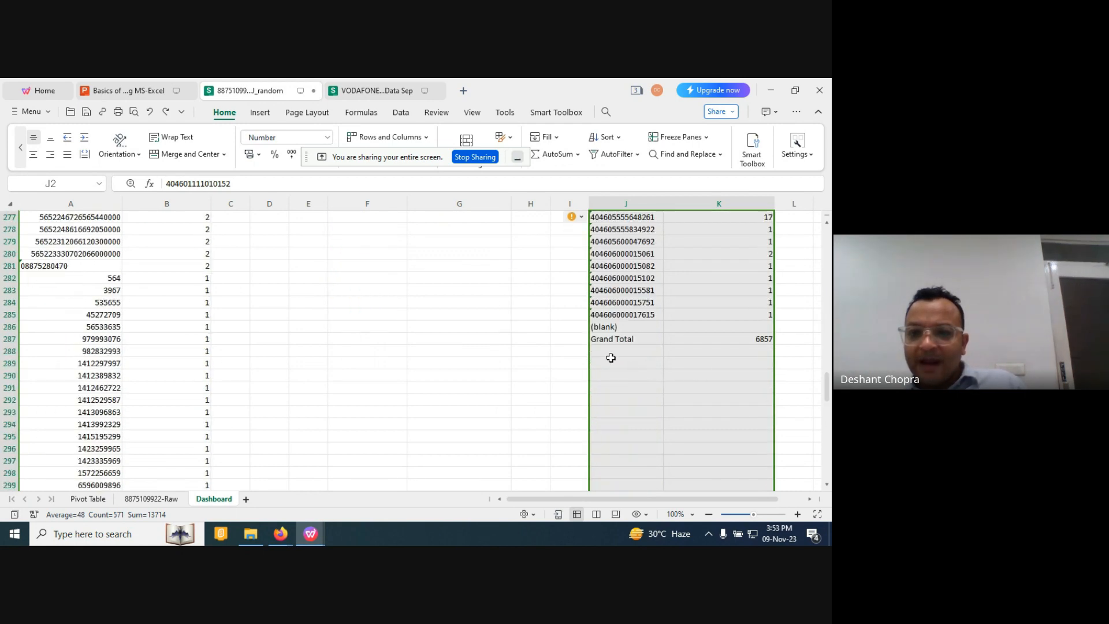
left_click(602, 339)
key("BackSpace")
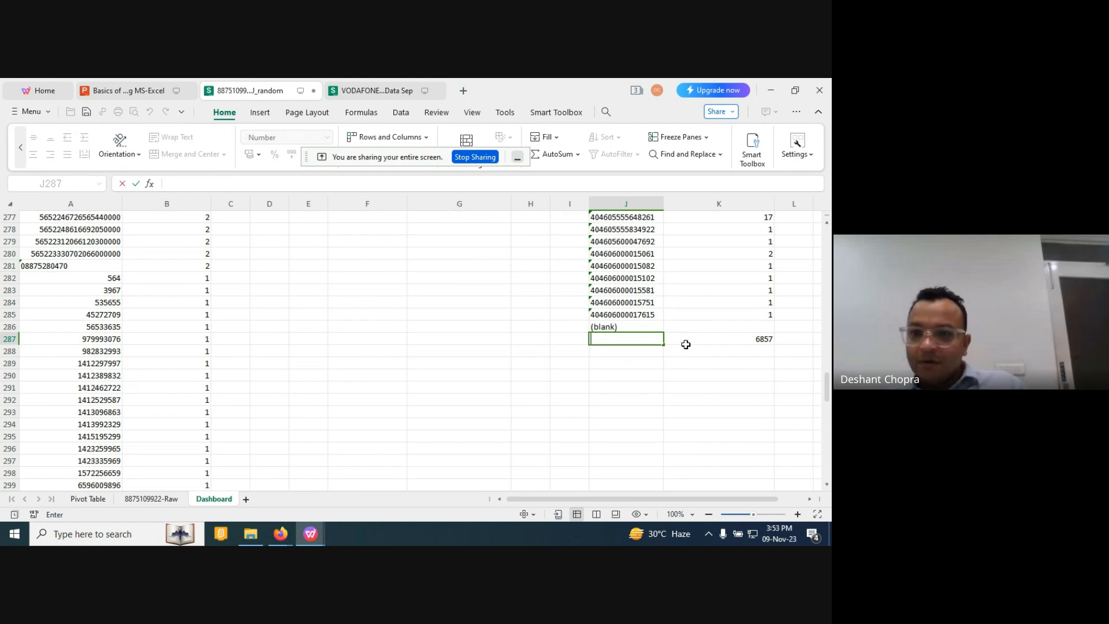
left_click(723, 341)
key("BackSpace")
left_click(626, 326)
key("BackSpace")
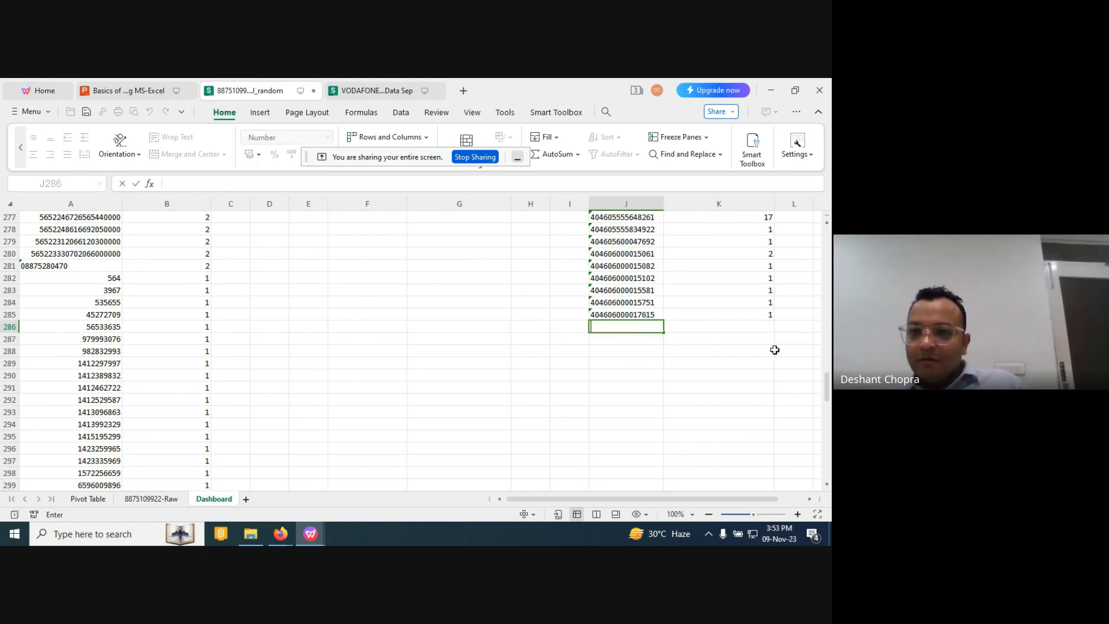
left_click_drag(827, 397, 827, 234)
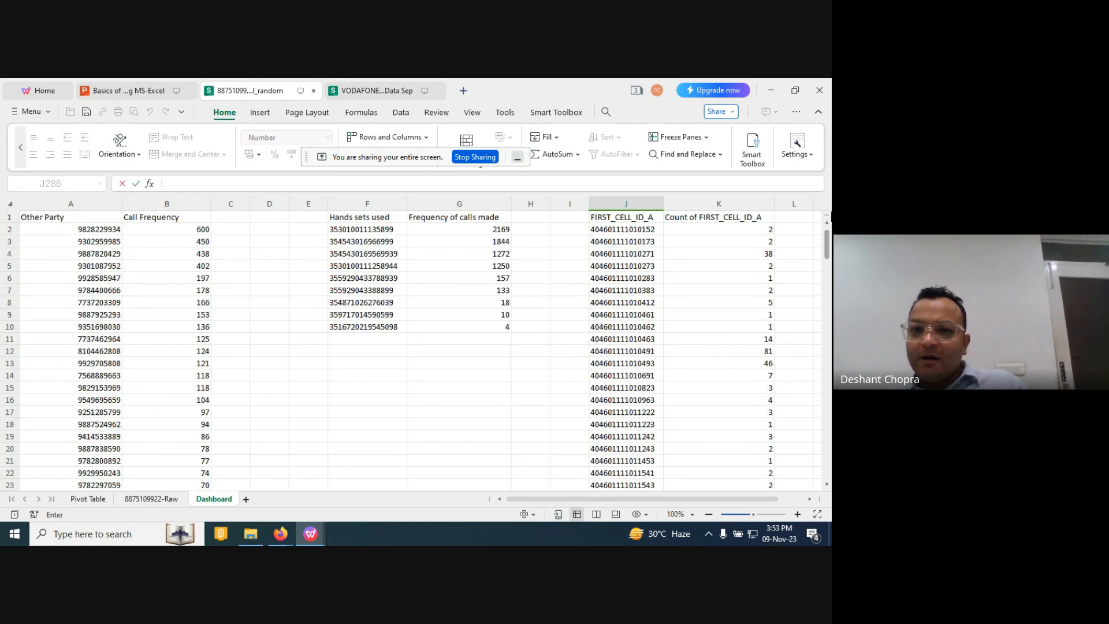
left_click(599, 228)
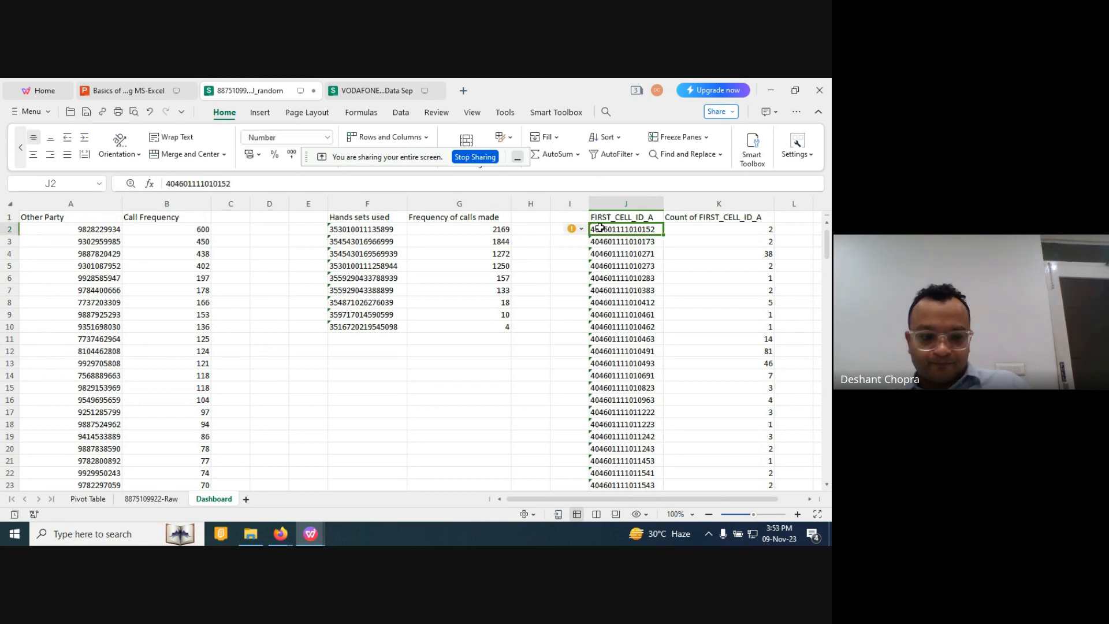
key("shift+Right")
key("ctrl+shift+Down")
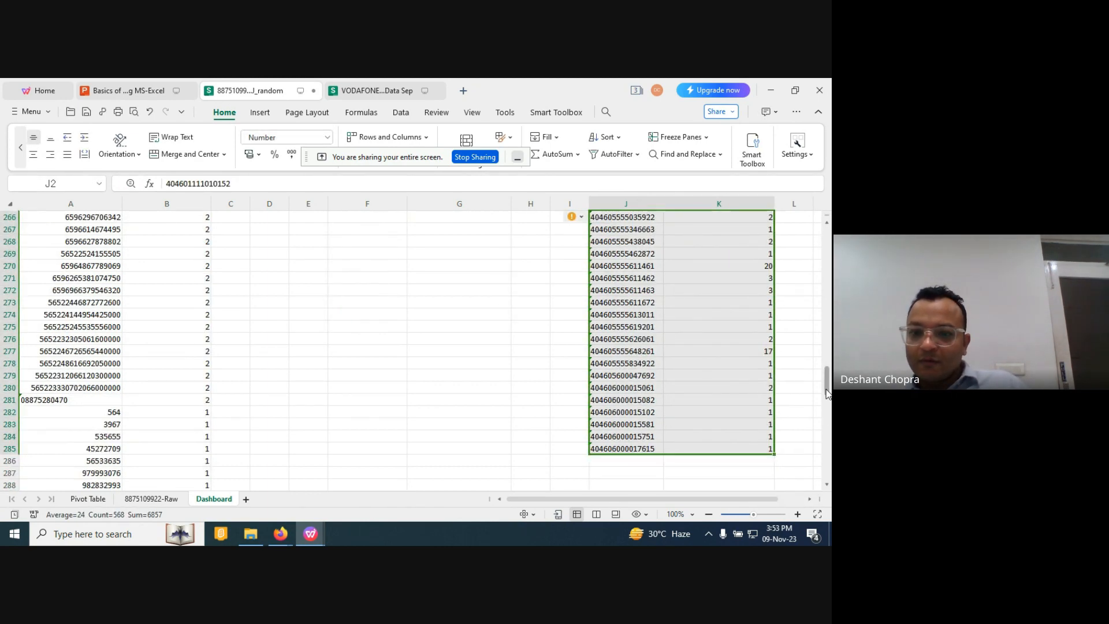
left_click_drag(827, 378, 827, 231)
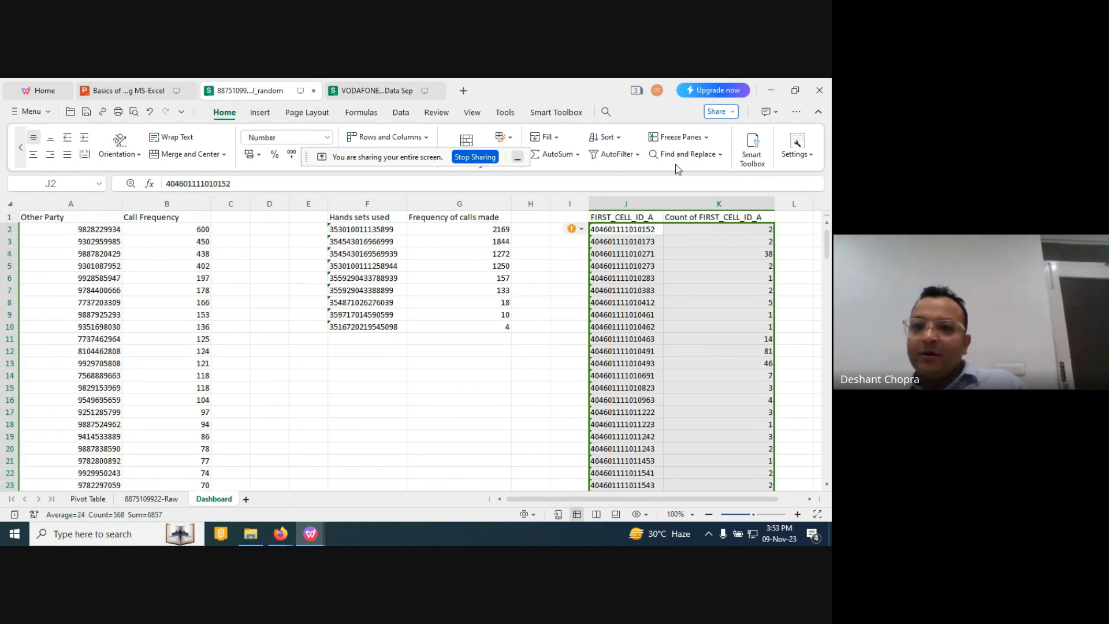
left_click(619, 138)
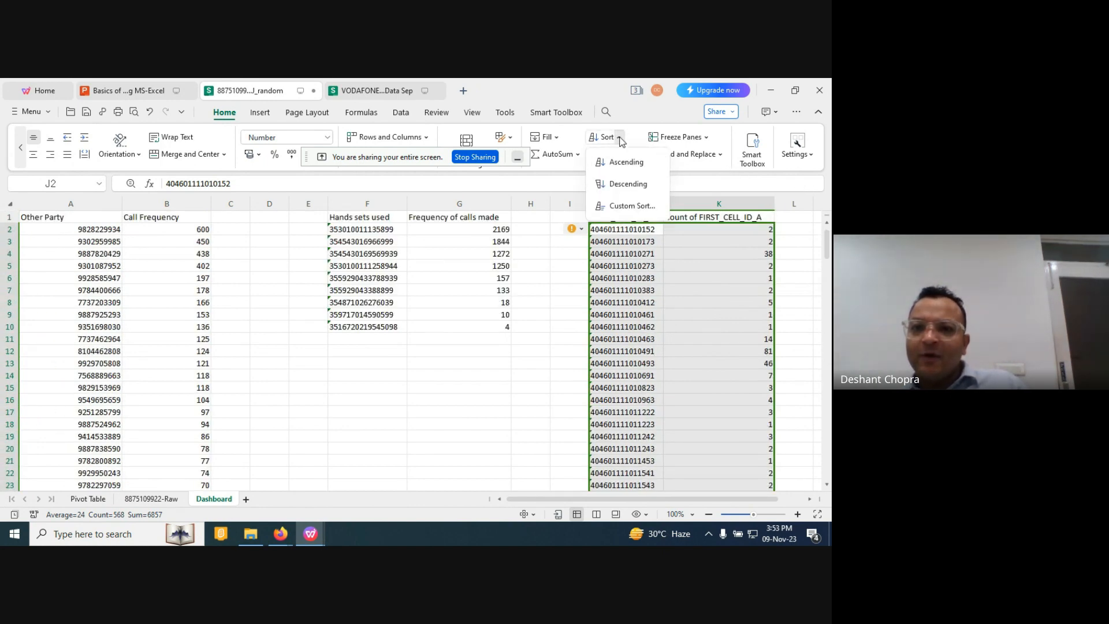
left_click(618, 207)
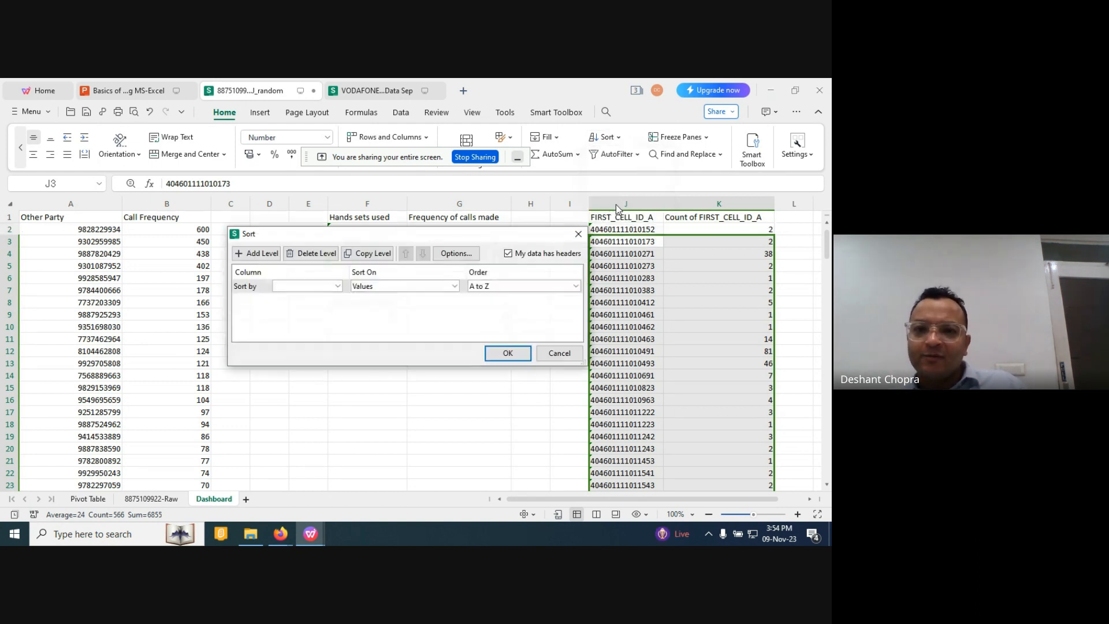
left_click(323, 287)
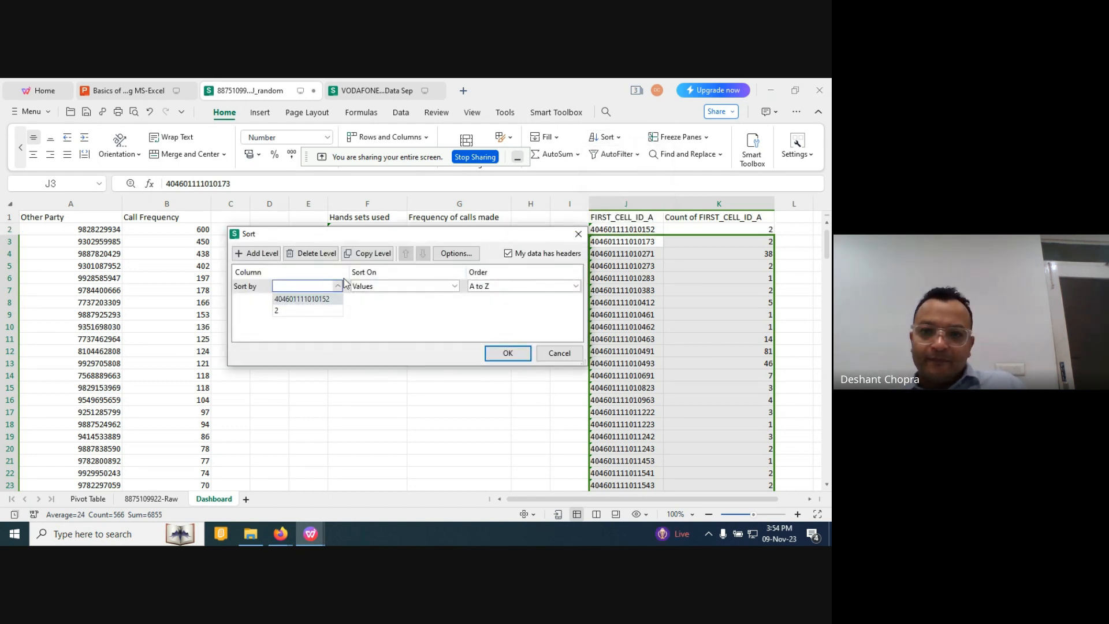
left_click(633, 218)
left_click(629, 228)
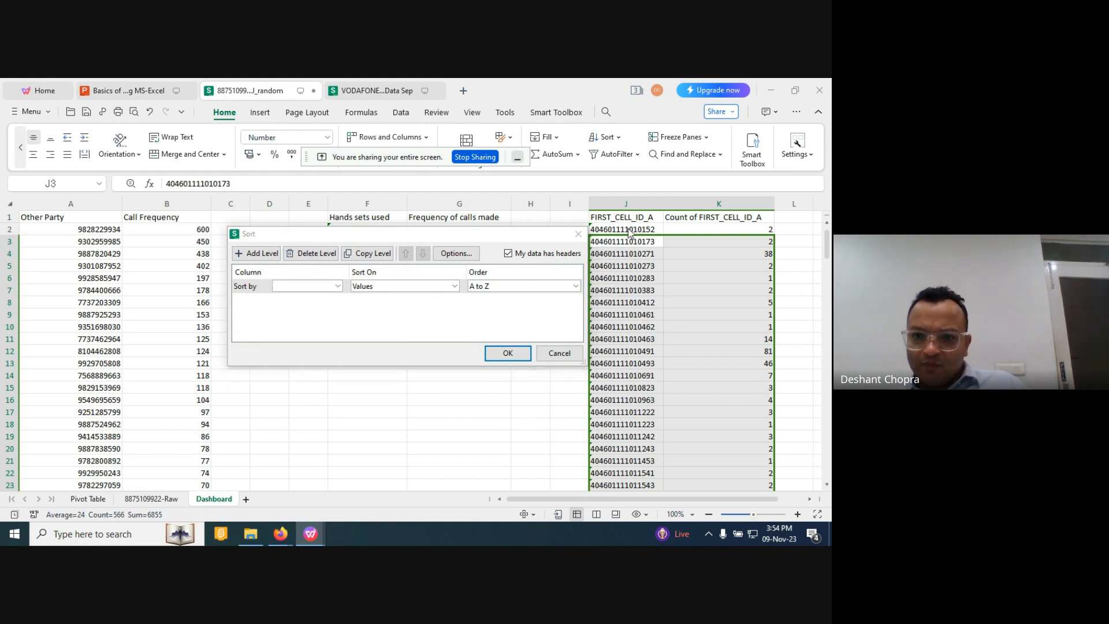
left_click(578, 234)
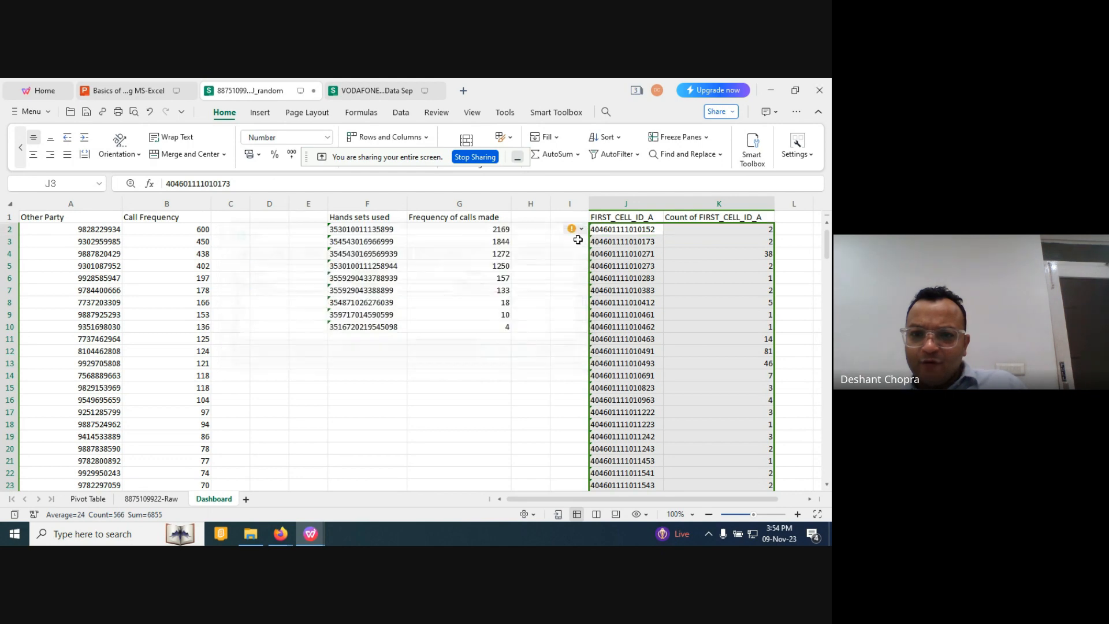
Sort the cell ID table in columns J and K, headers included, by Count of FIRST_CELL_ID_A values in Z to A order.
left_click(605, 214)
key("shift+Right")
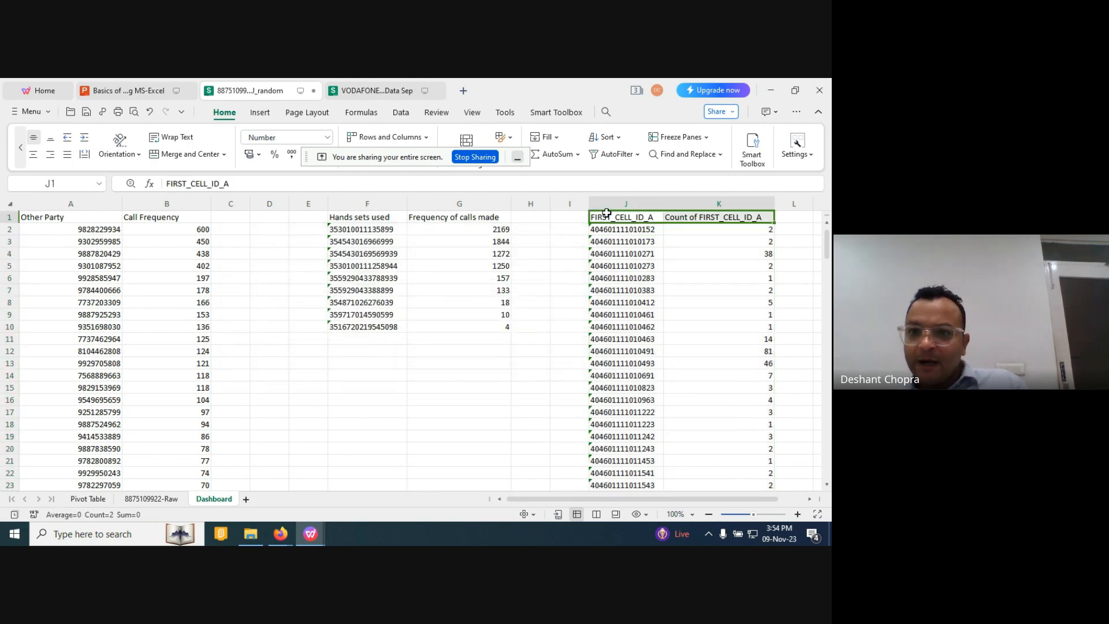
key("ctrl+shift+Down")
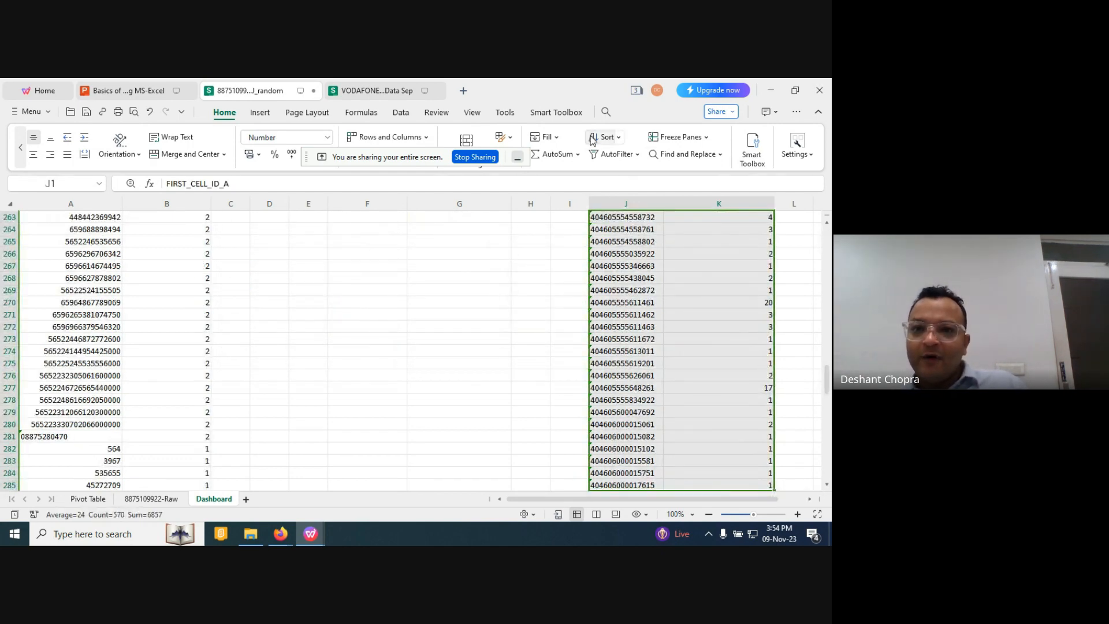
left_click(620, 138)
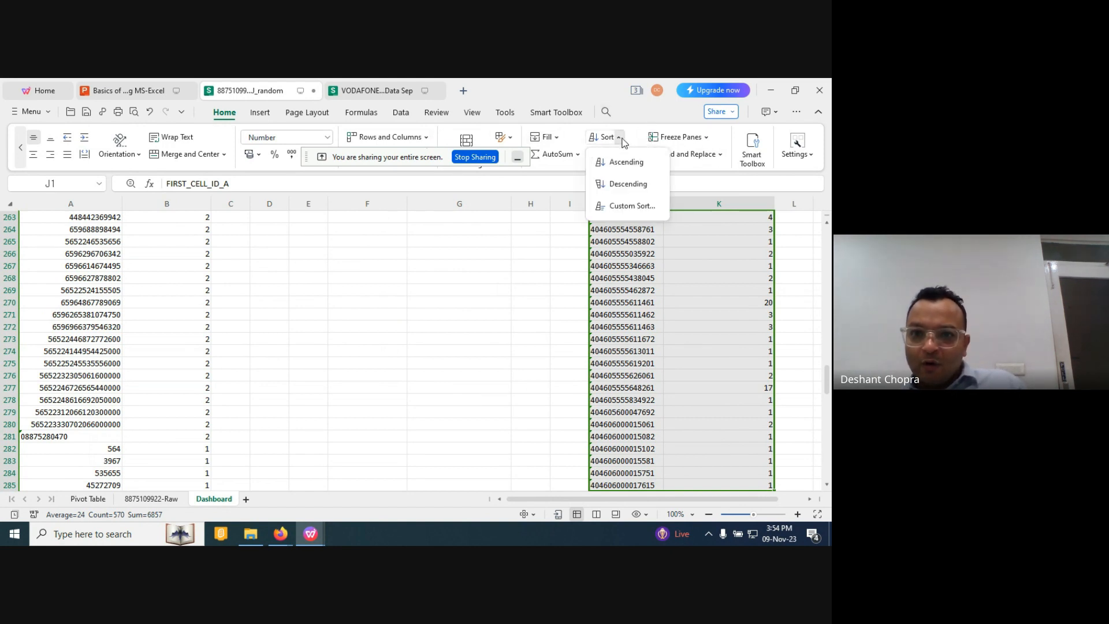
left_click(624, 206)
left_click(337, 287)
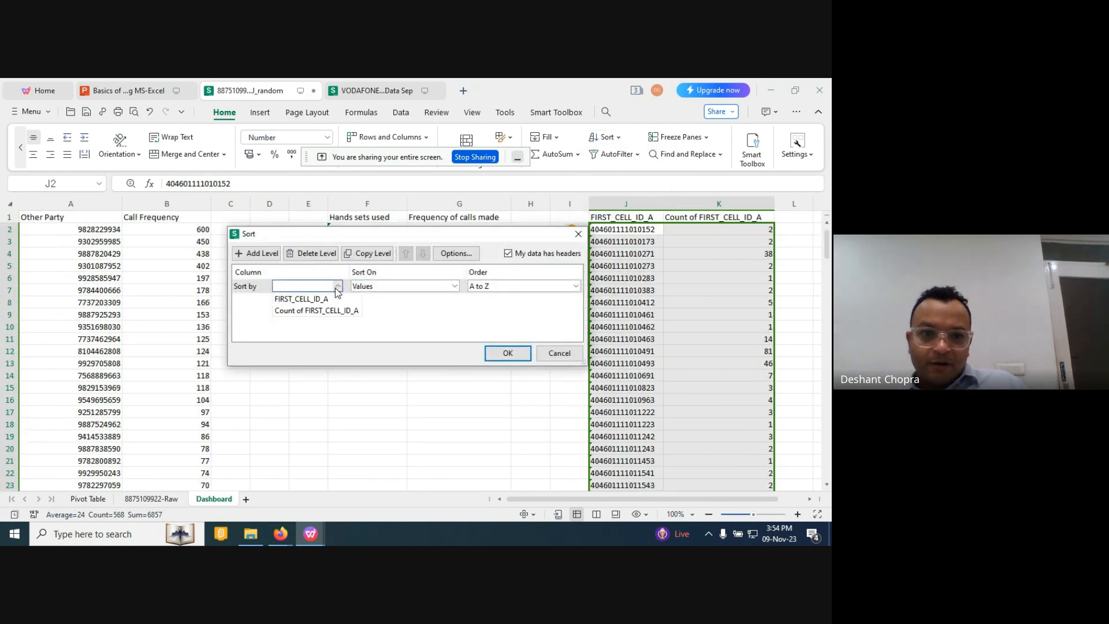
left_click(317, 310)
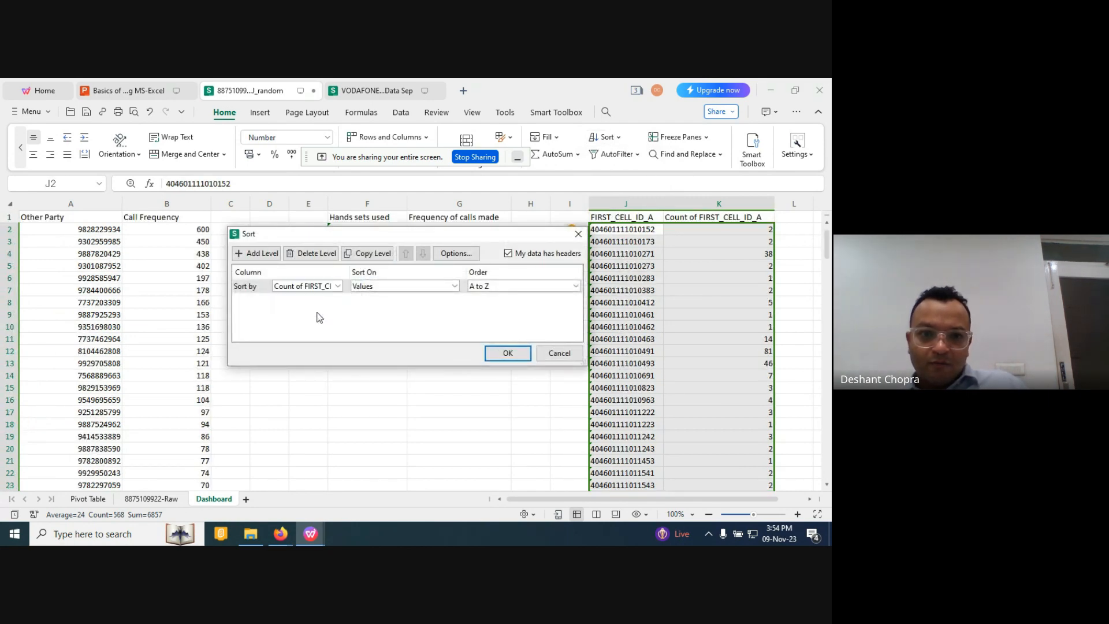
left_click(487, 287)
left_click(484, 310)
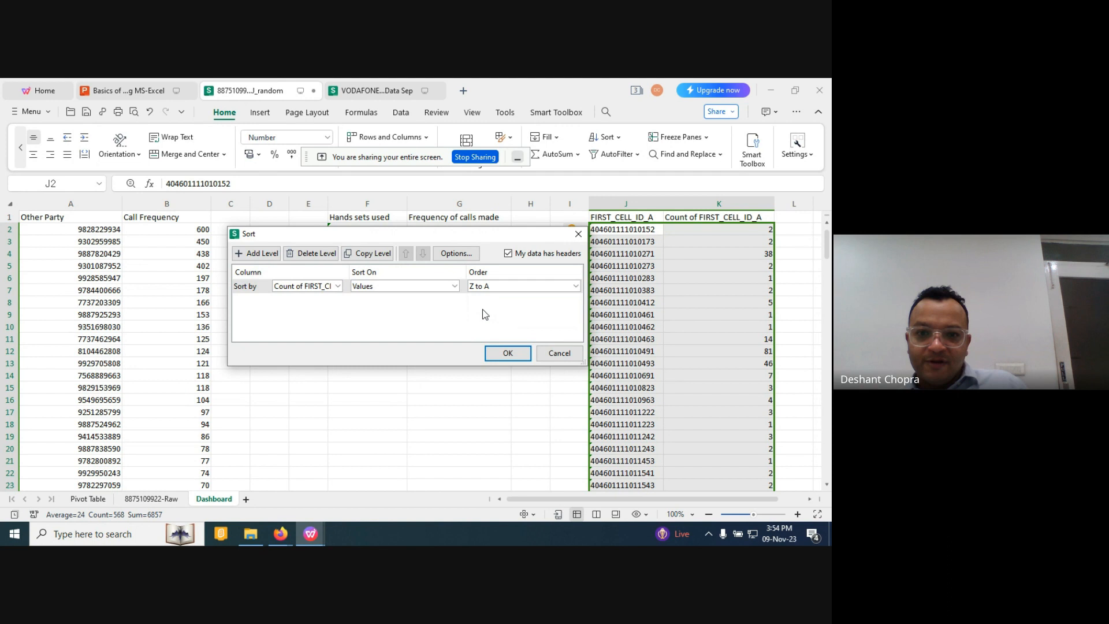
left_click(506, 353)
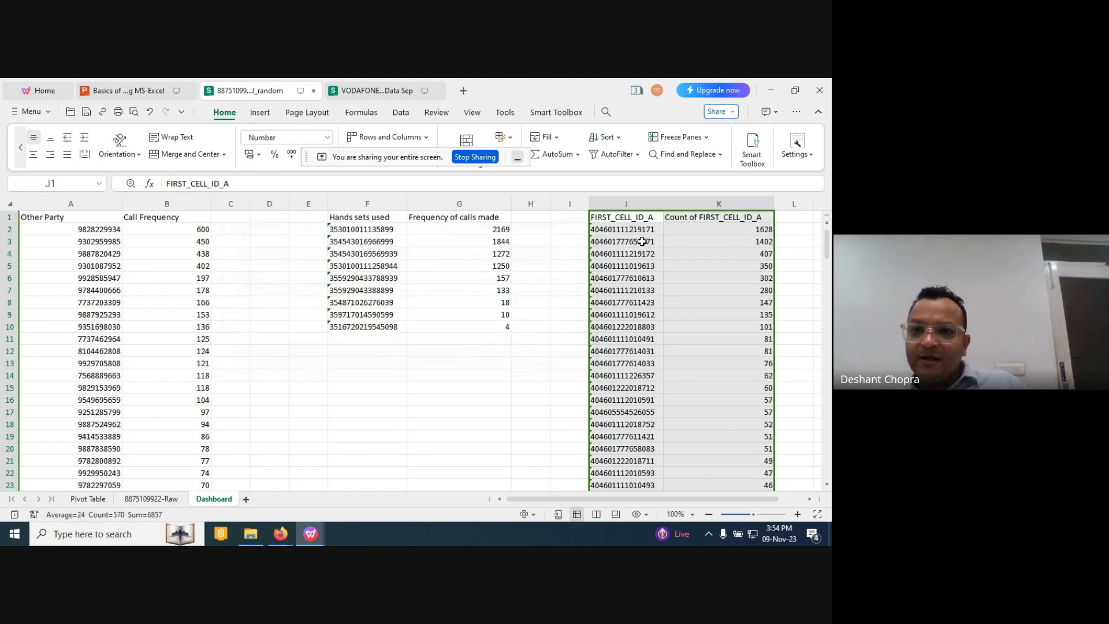
Select the first cell ID in J2 and view the cell IDs, coordinates and addresses in the VODAFONE CGI Data Sep workbook.
left_click(641, 230)
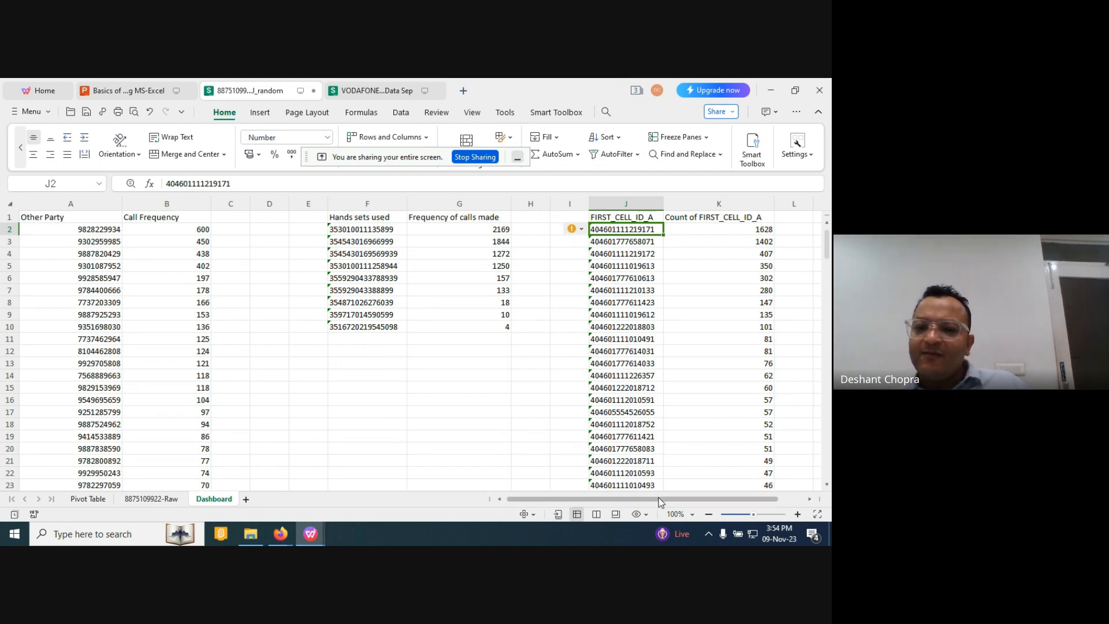
left_click_drag(658, 497, 695, 504)
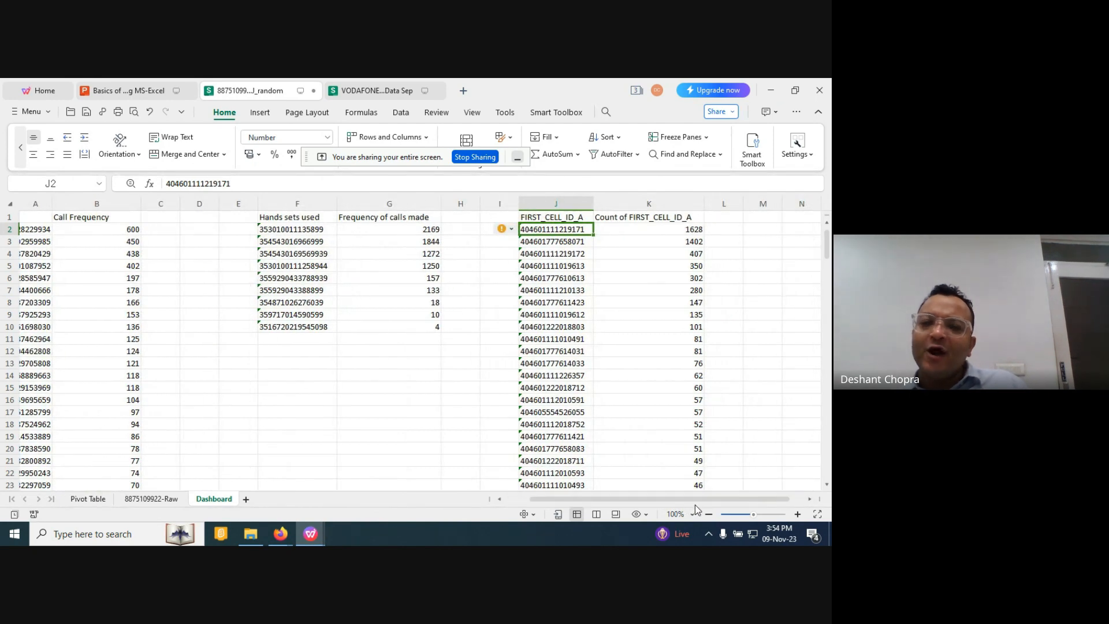
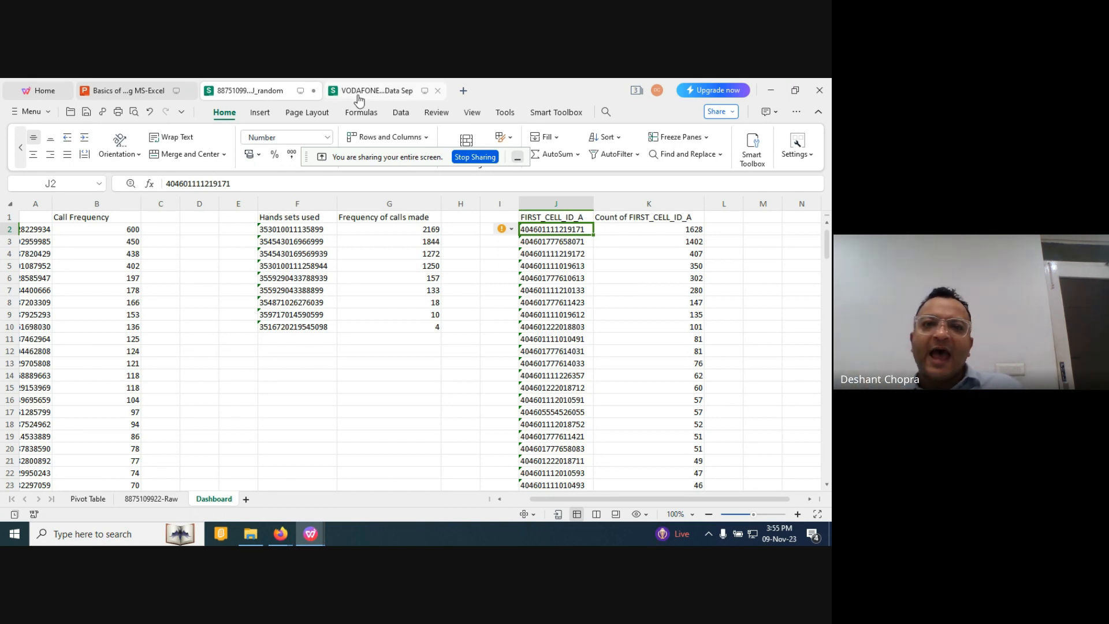
mouse_move(361, 95)
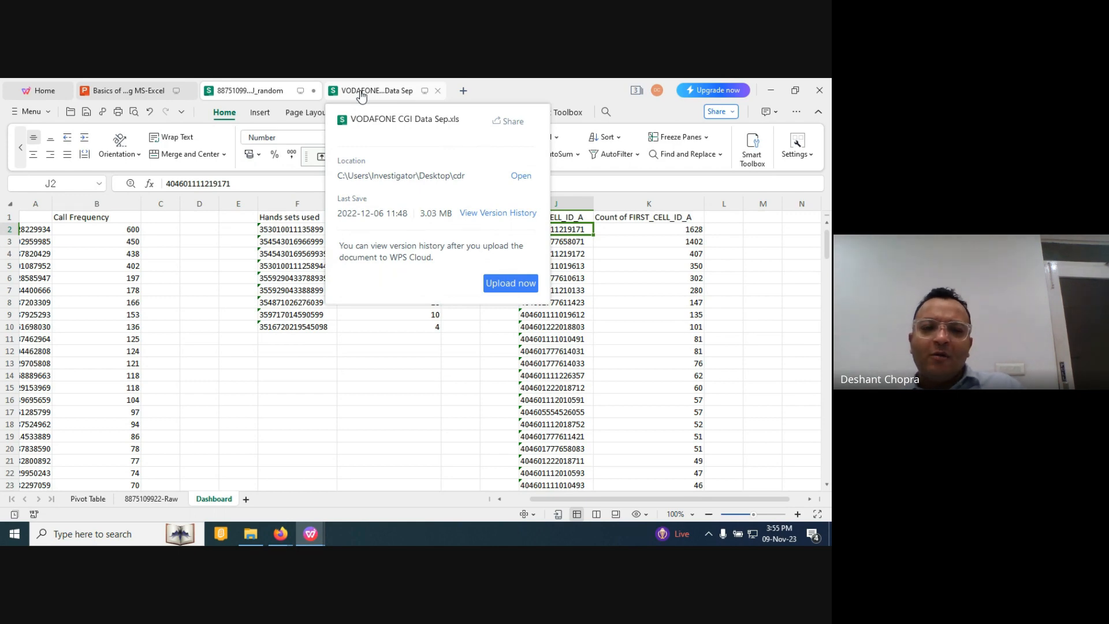
left_click(361, 92)
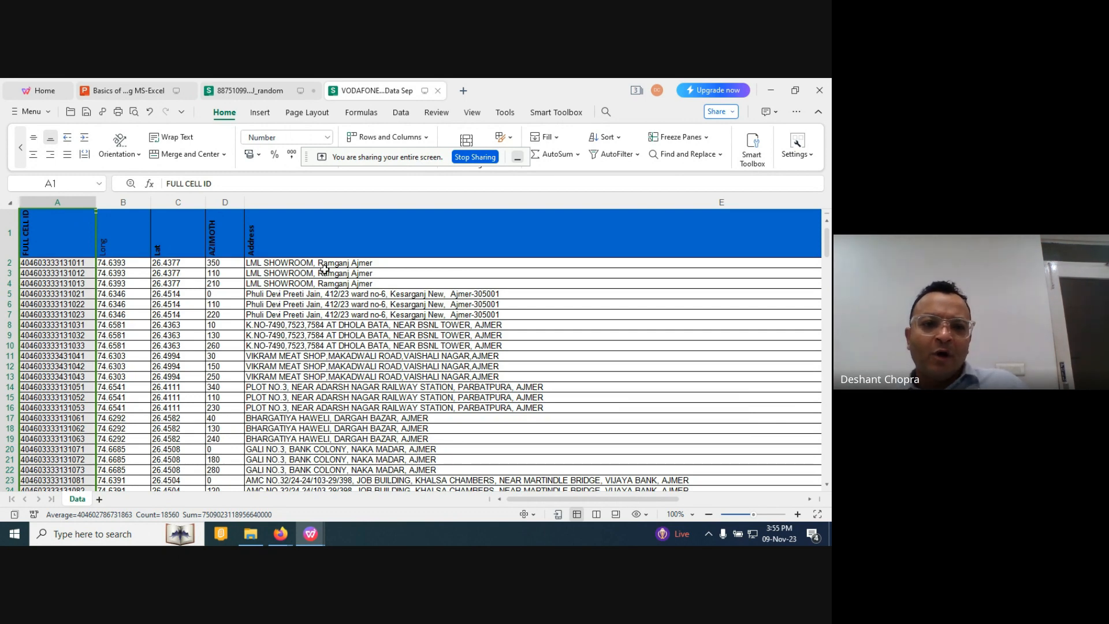
left_click(250, 91)
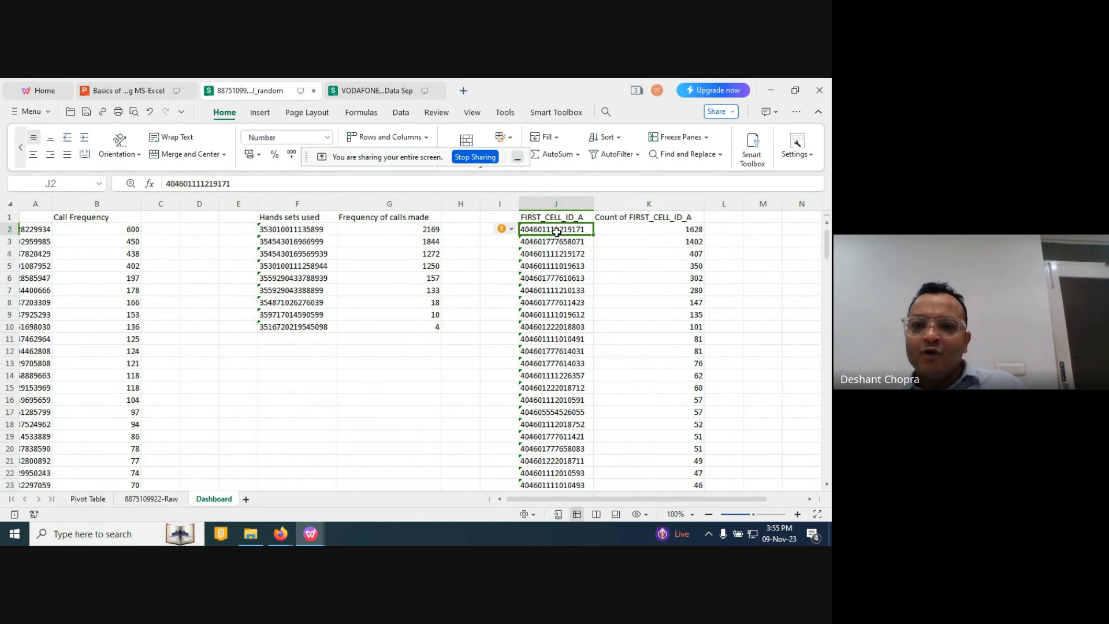
key("ctrl+c")
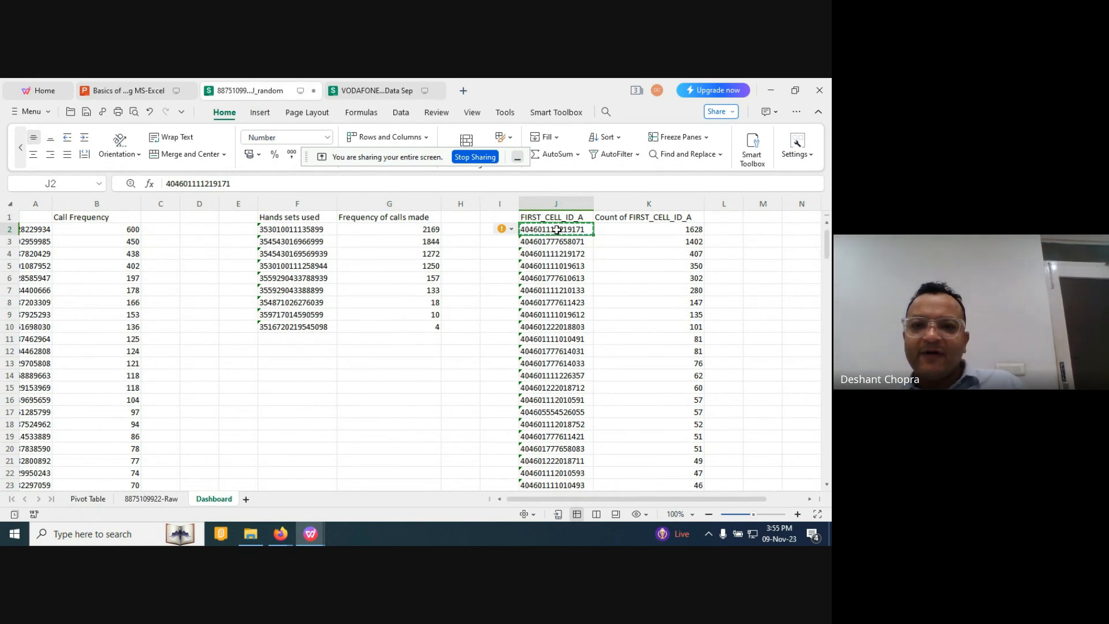
left_click(358, 99)
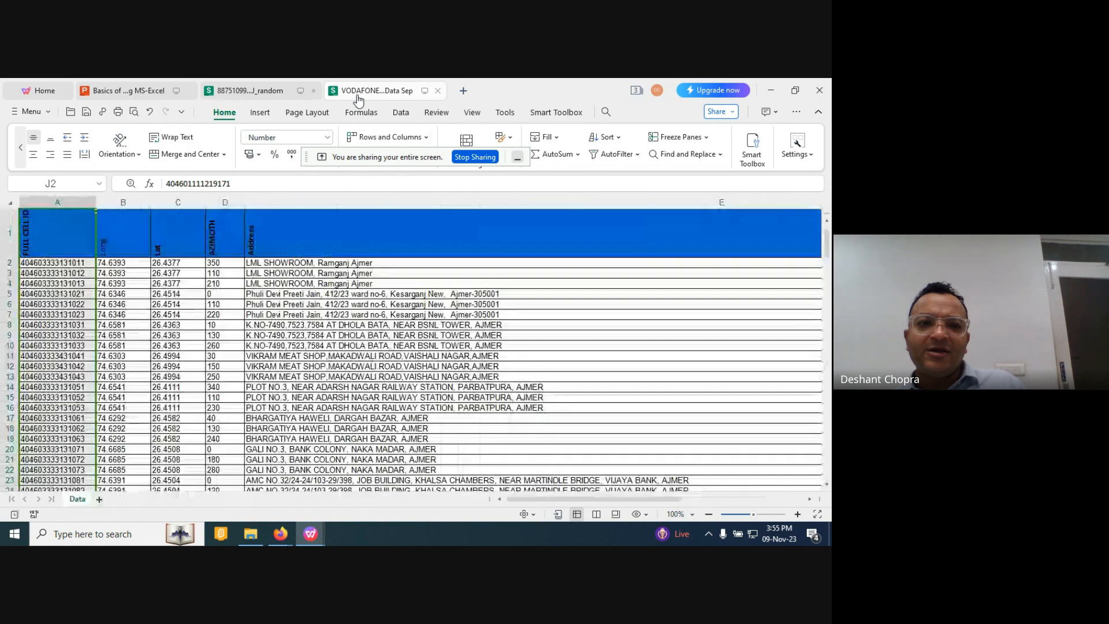
left_click(55, 202)
key("ctrl+f")
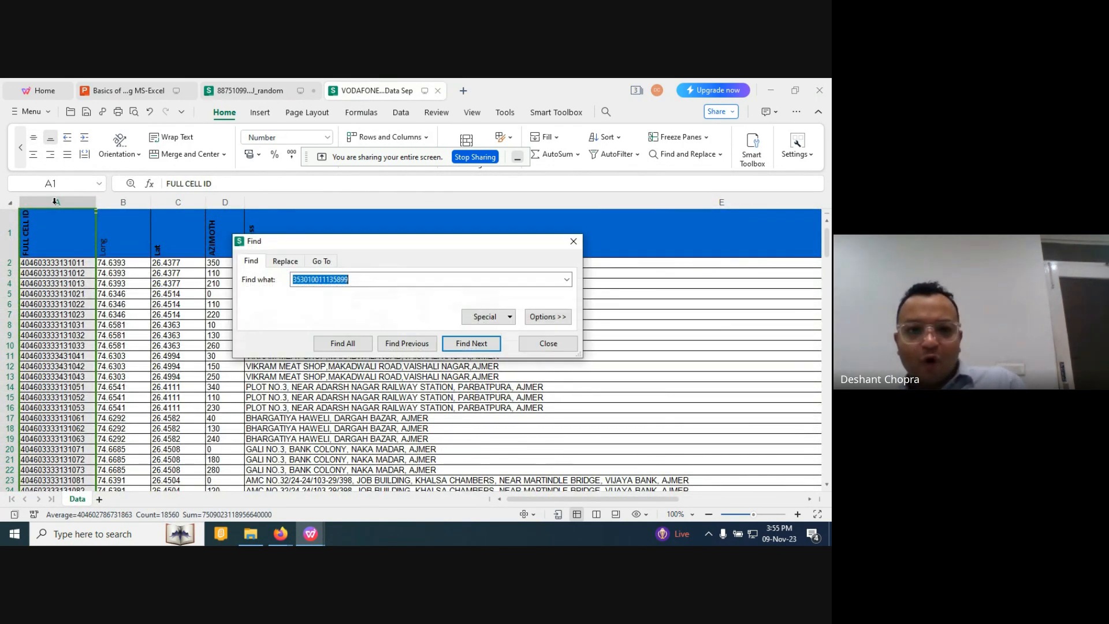
key("ctrl+v")
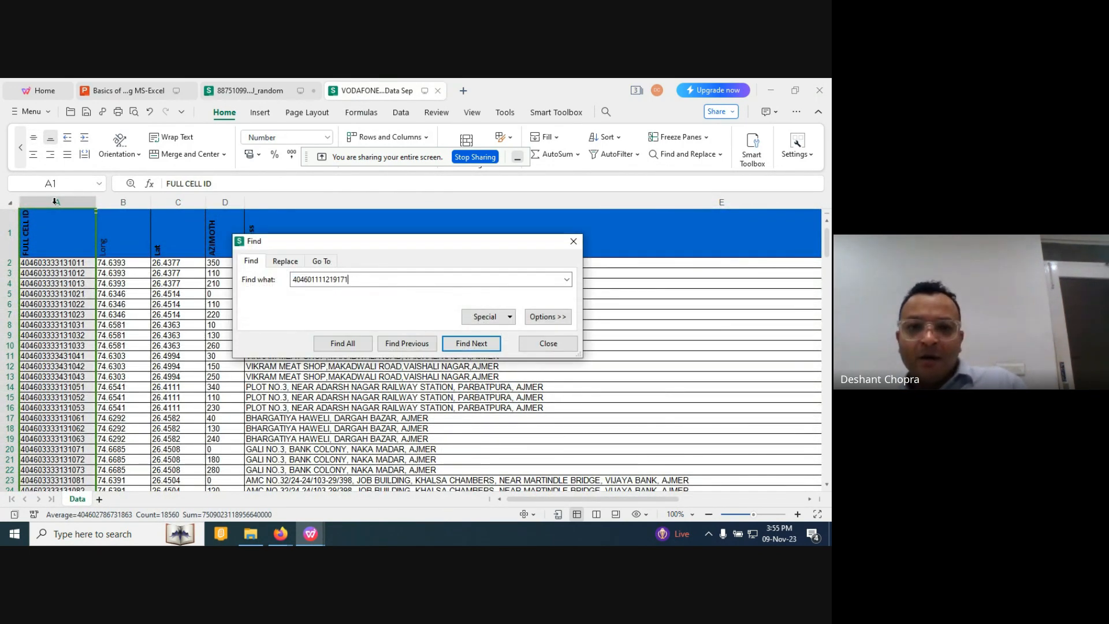
left_click(327, 343)
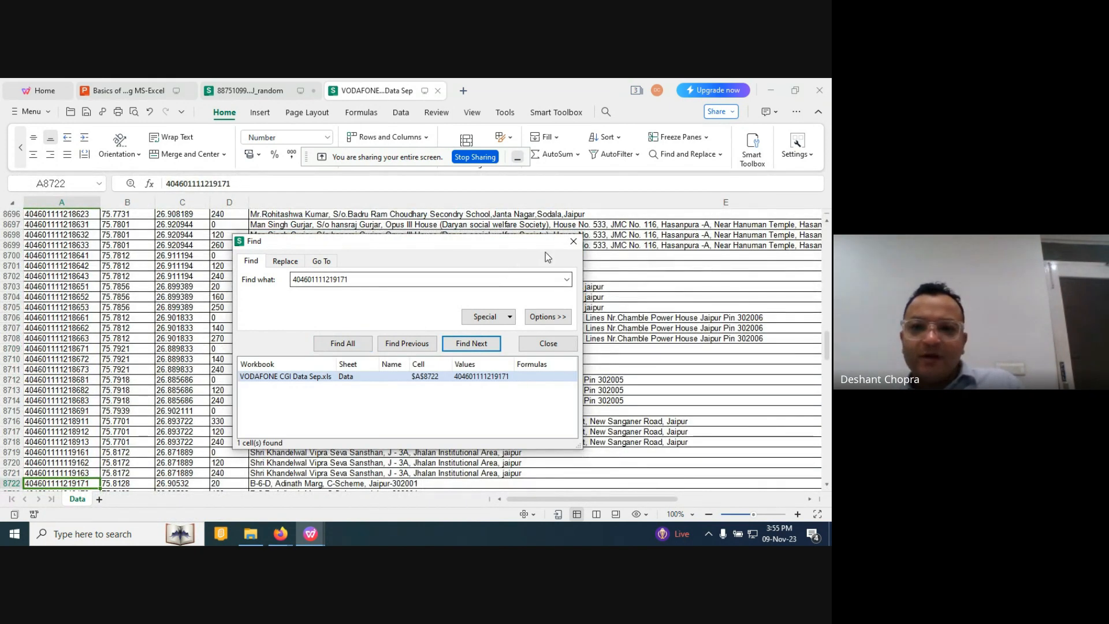
left_click(572, 243)
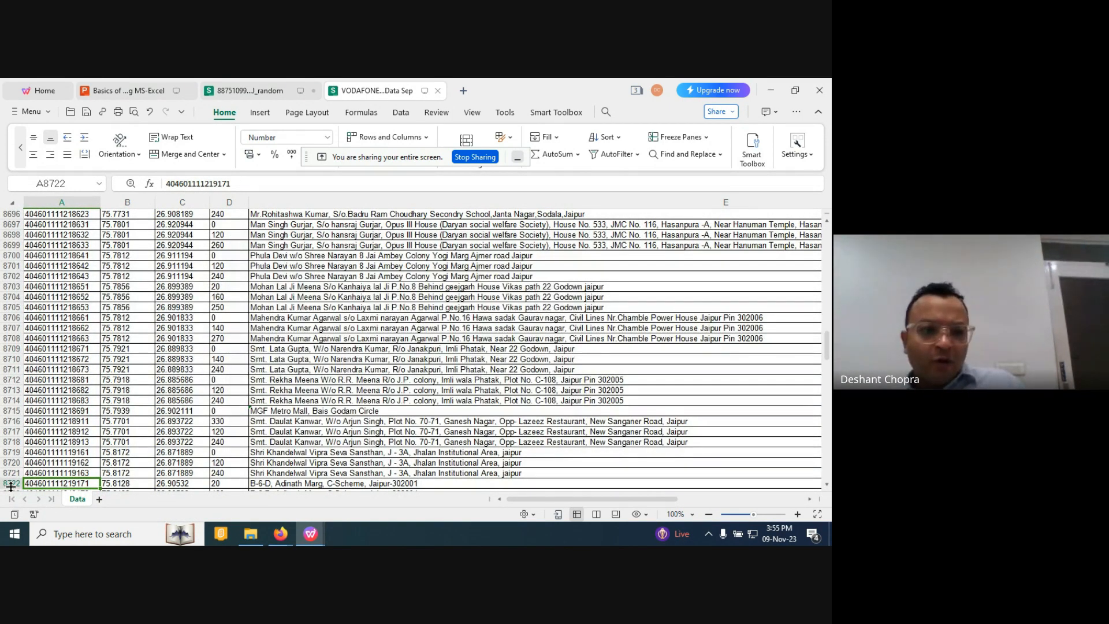
left_click(10, 484)
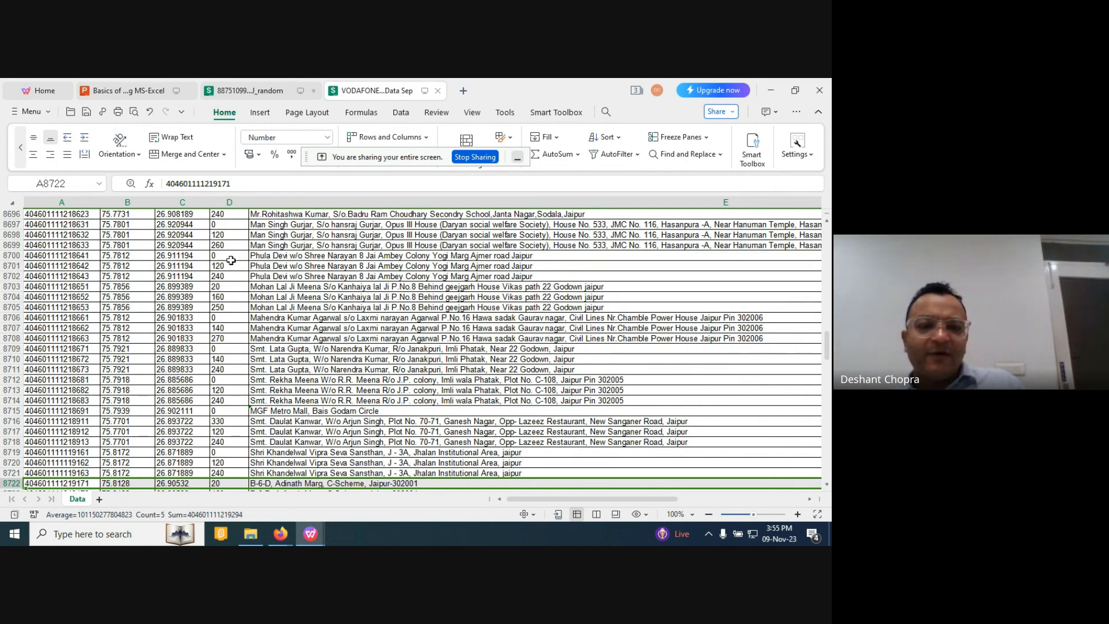
Return to the Dashboard sheet of the call records workbook and change the header in K1 to "Location Frequency".
left_click(246, 92)
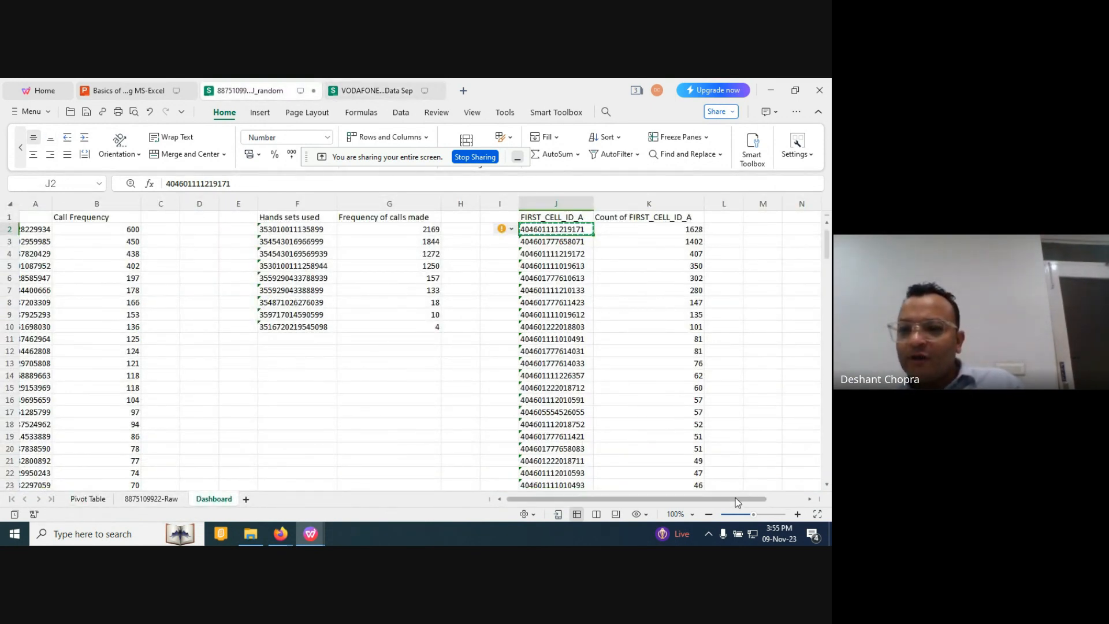
left_click_drag(737, 501, 806, 501)
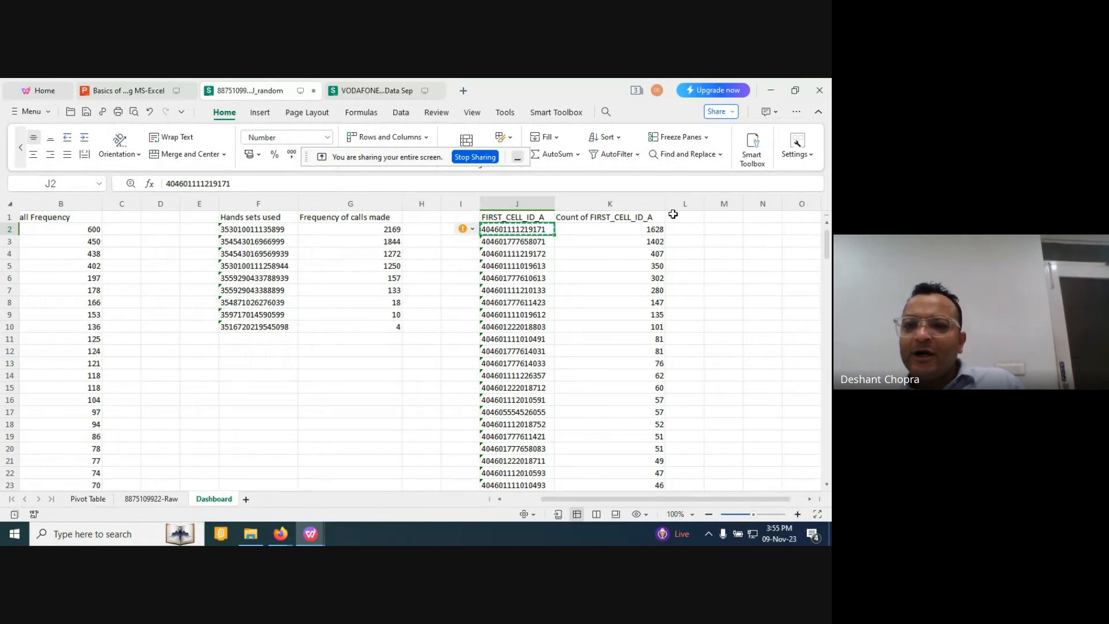
left_click(630, 217)
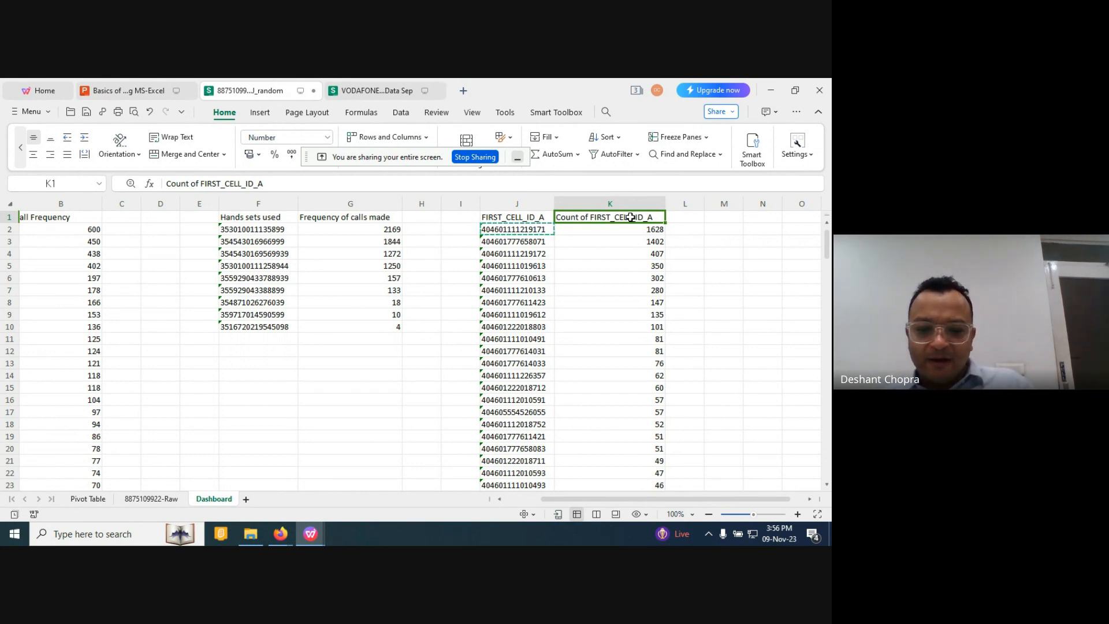
type("Fre")
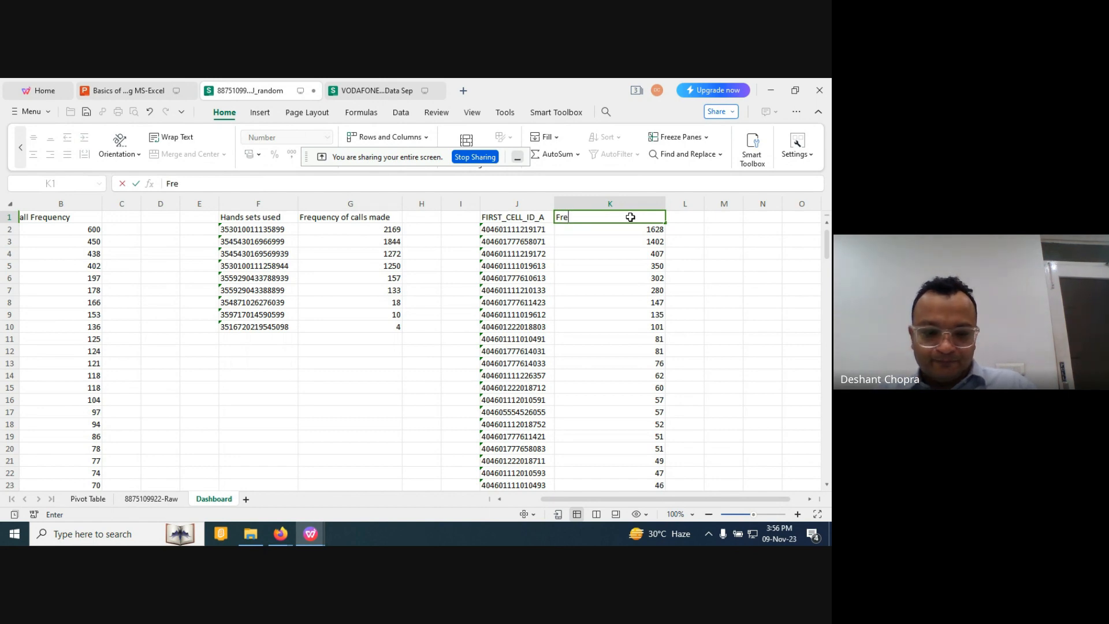
key("BackSpace")
key("BackSpace")
key("BackSpace")
type("L")
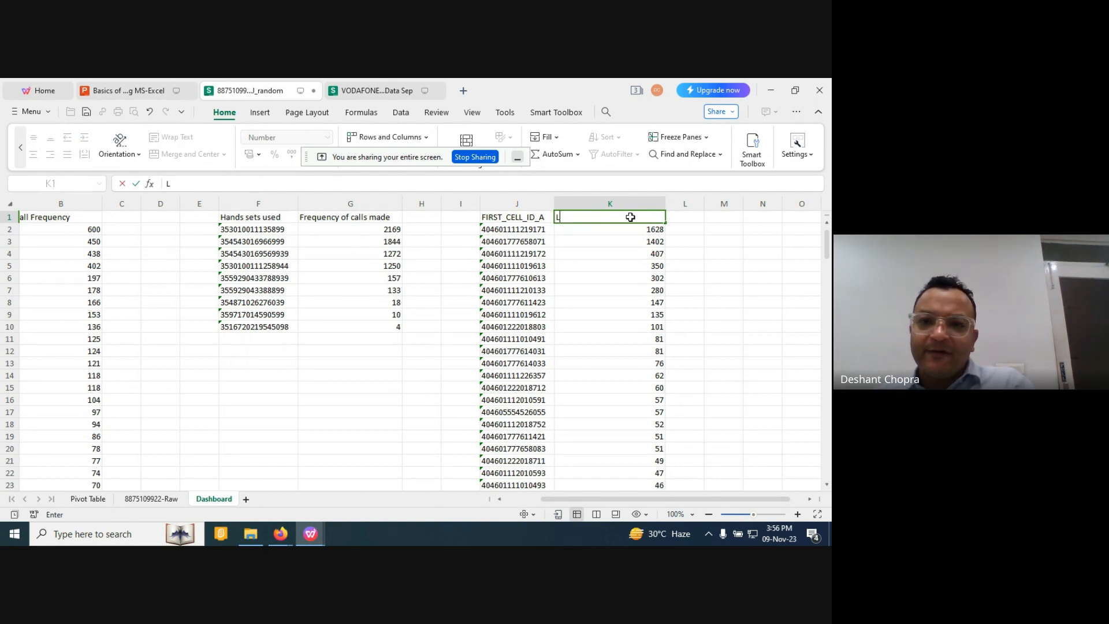
type("ocatio")
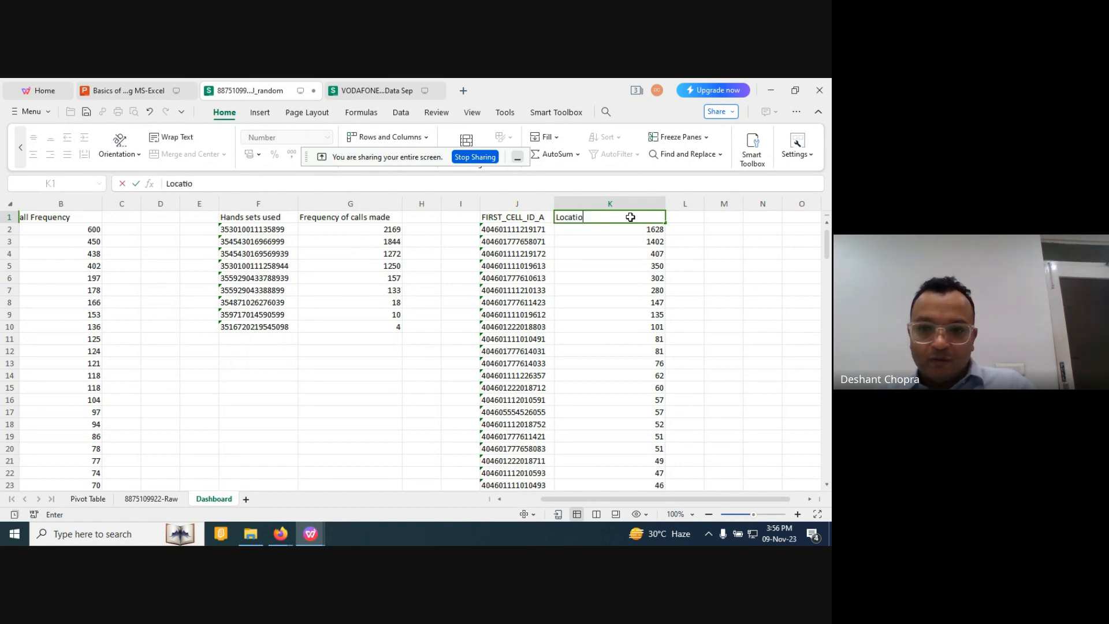
type("n Frequ")
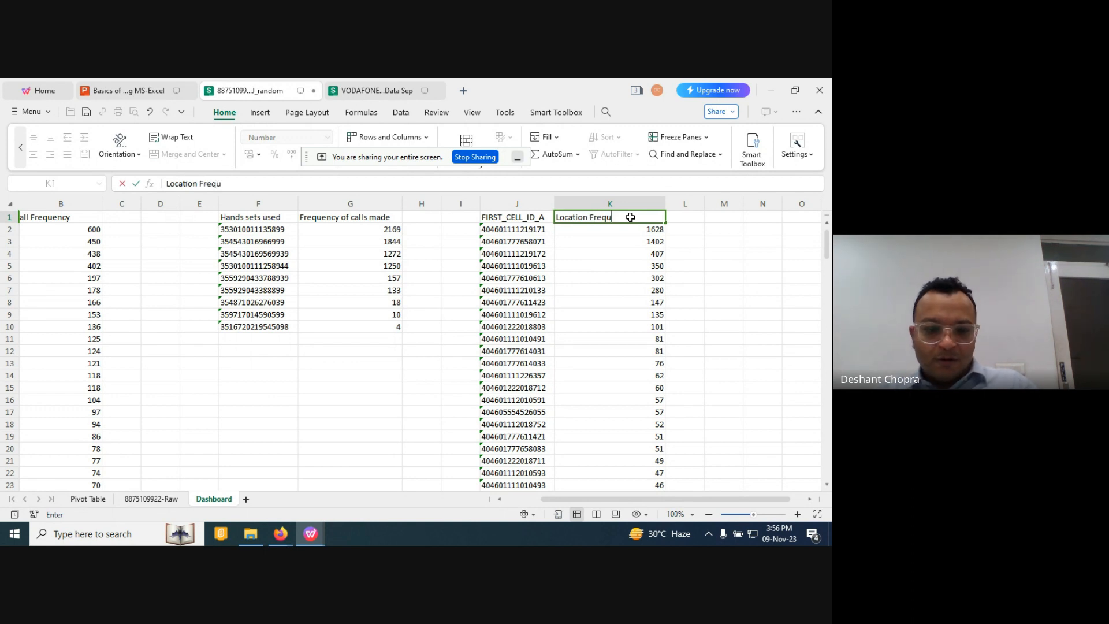
type("ency")
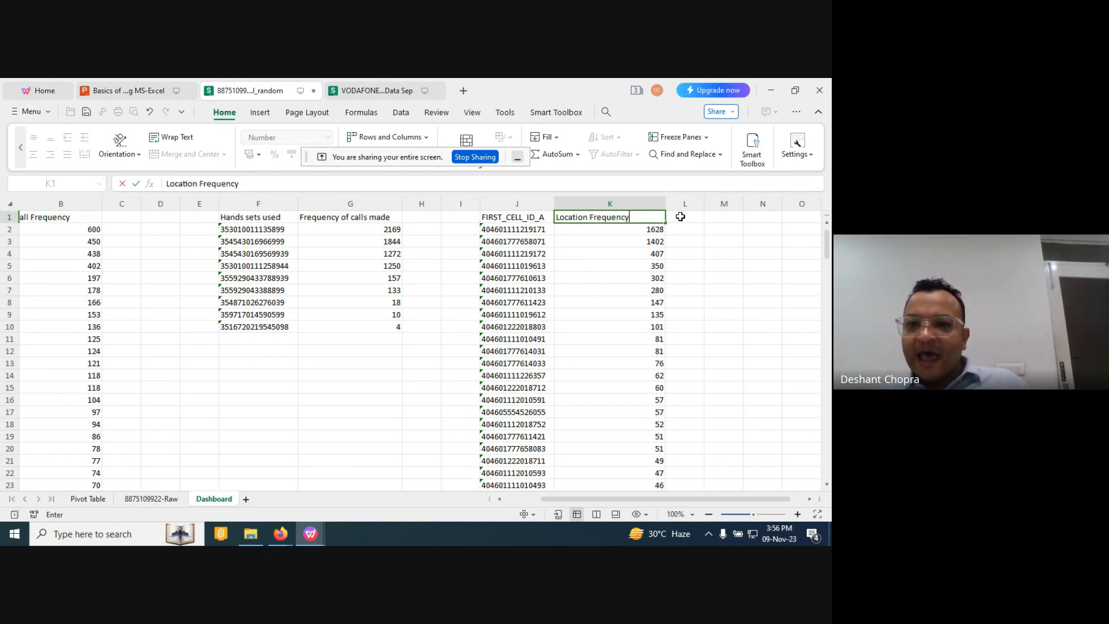
Enter the header "Location Address" in L1 and fit column L's width to its content.
left_click(680, 217)
type("L")
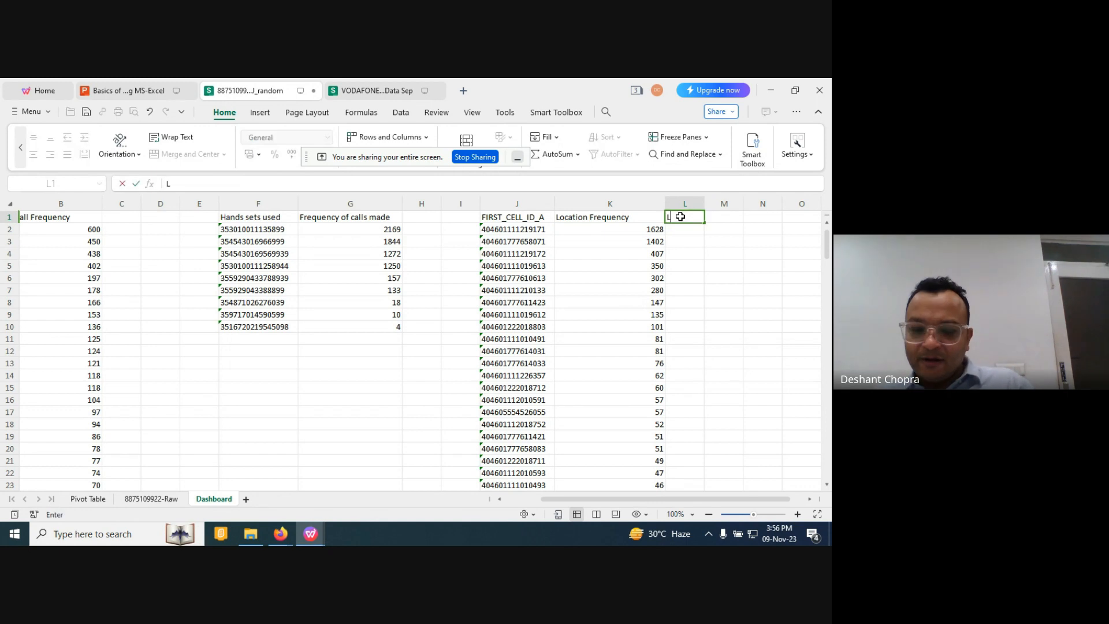
type("ocation")
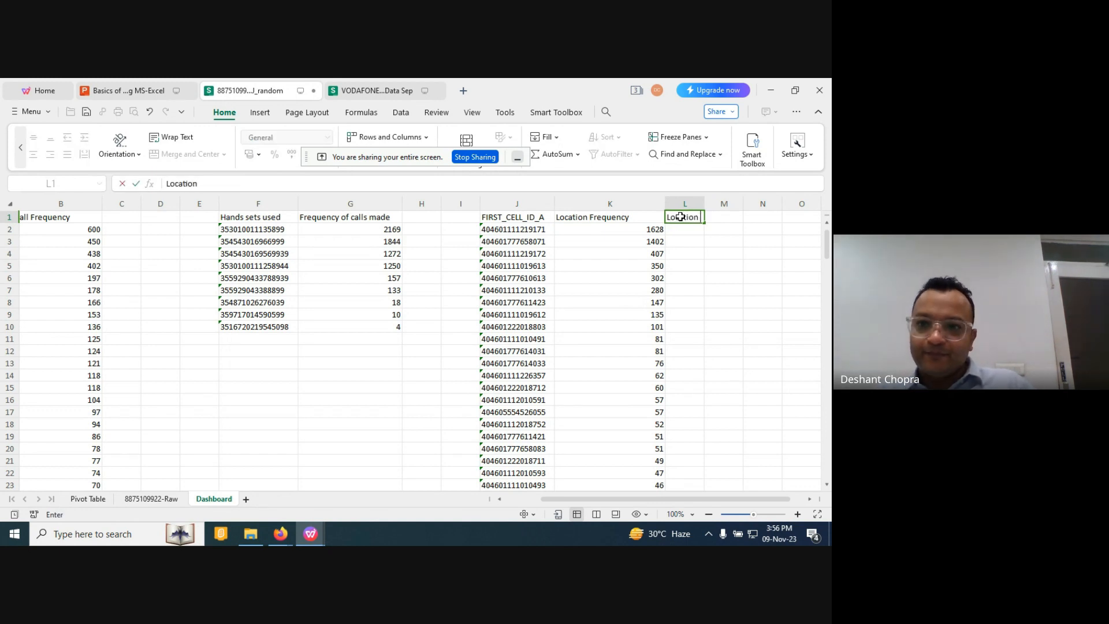
type(" Address")
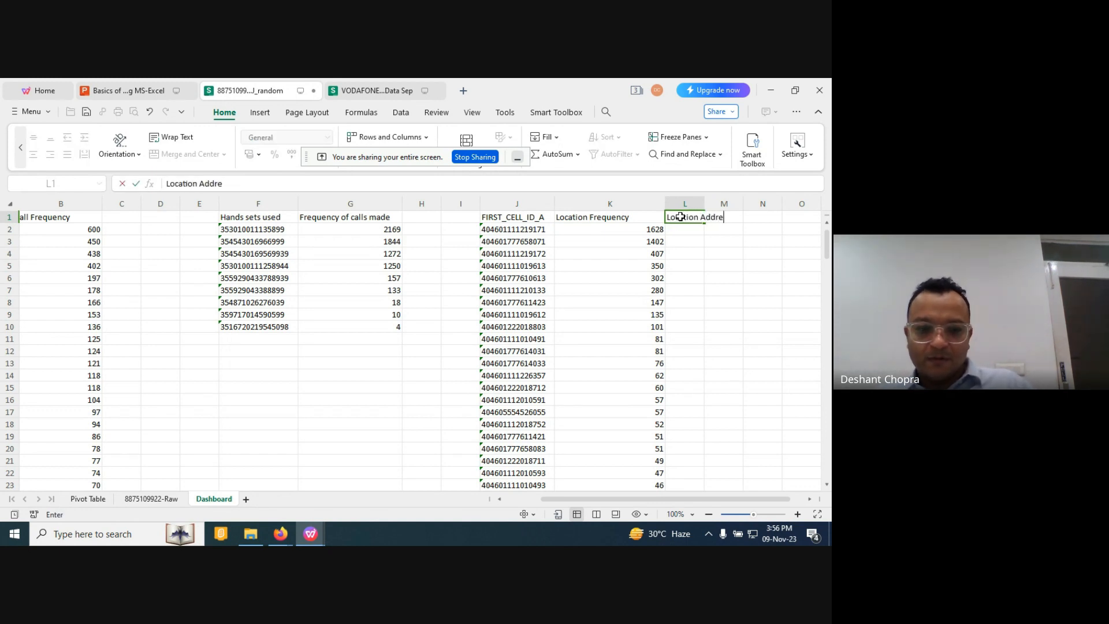
double_click(704, 203)
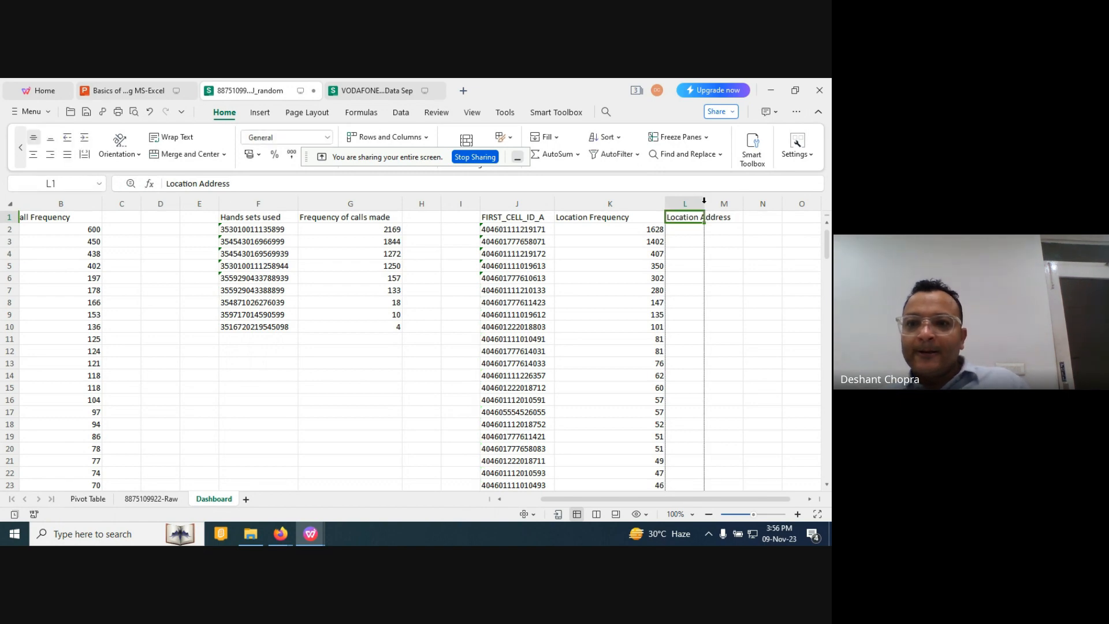
left_click(535, 229)
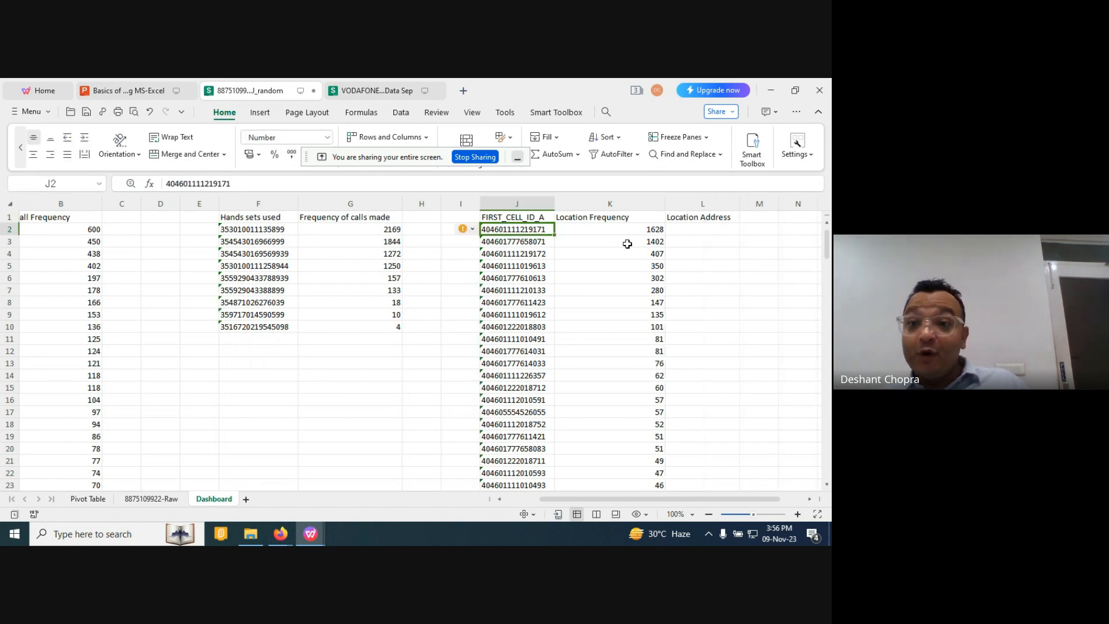
left_click(687, 232)
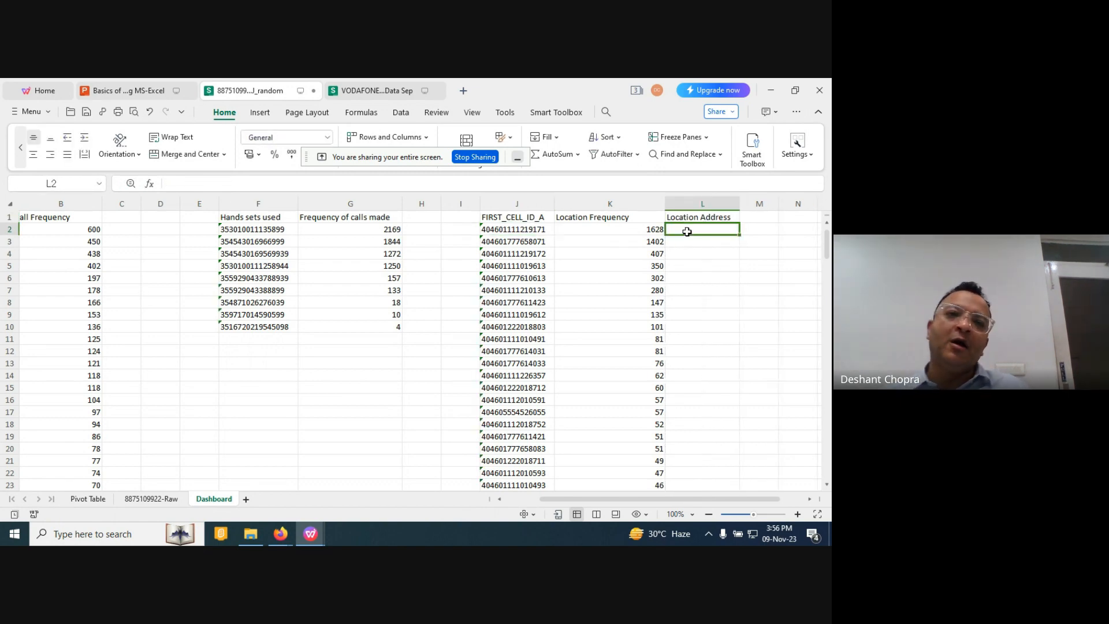
left_click(362, 91)
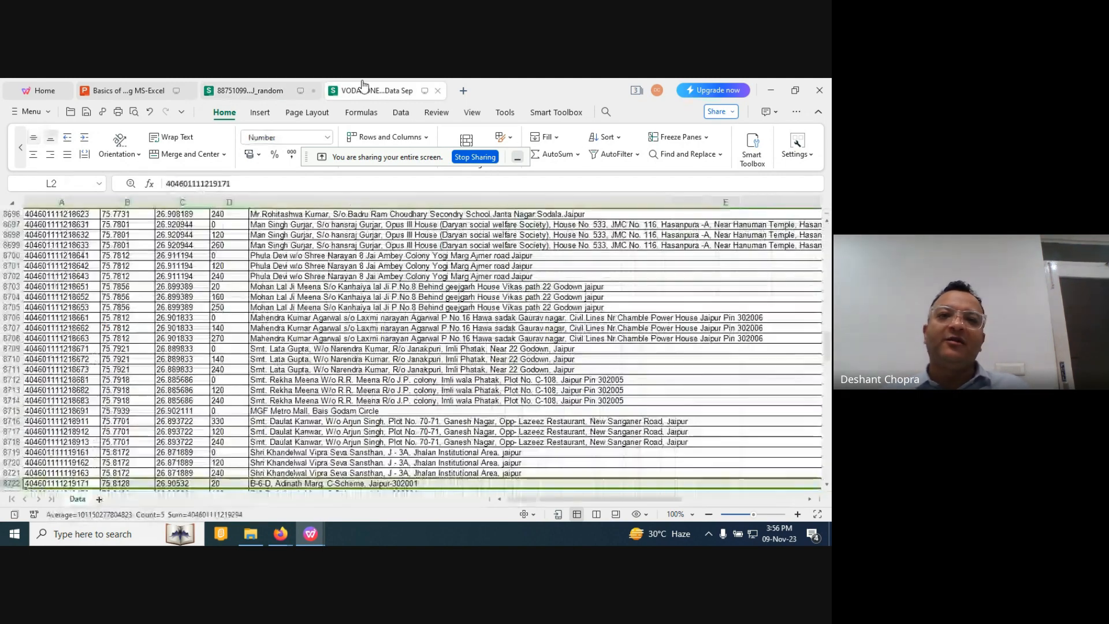
left_click(272, 96)
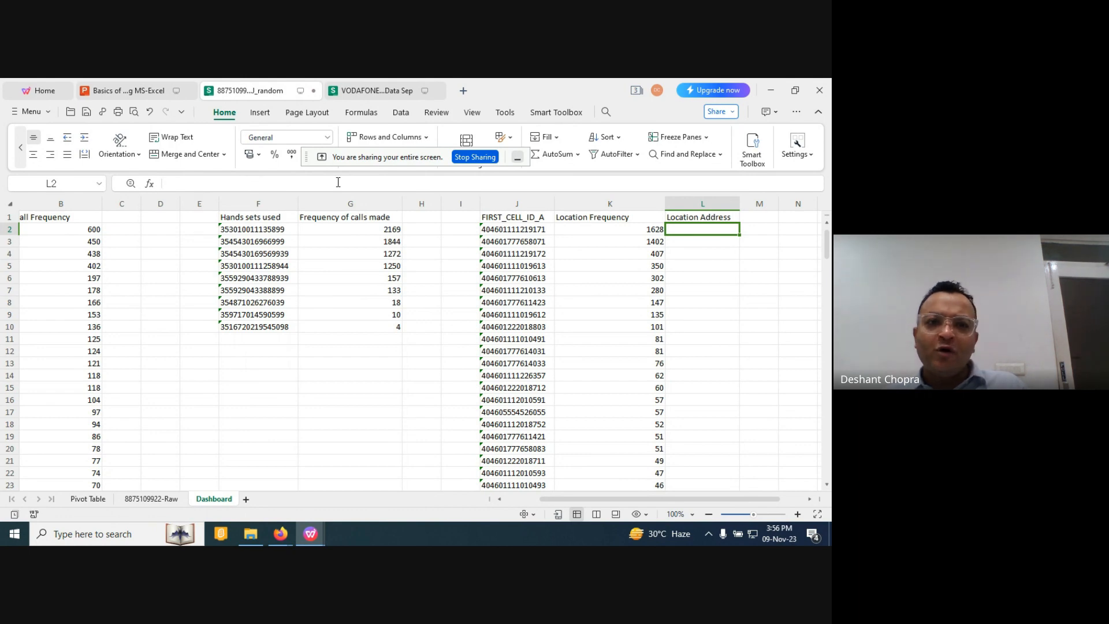
left_click(305, 182)
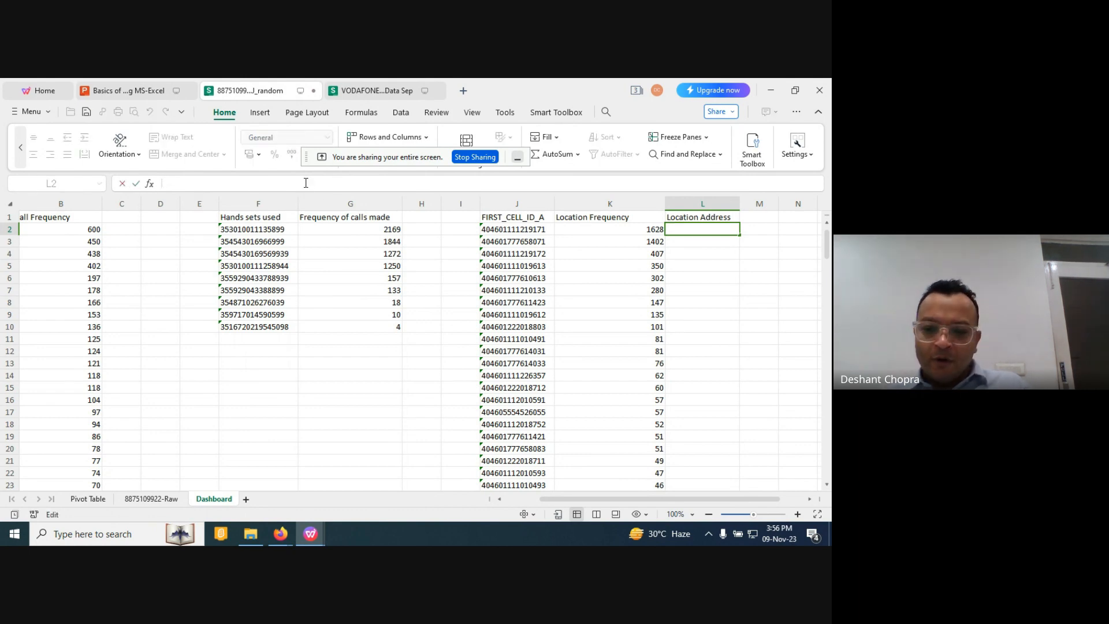
type("=")
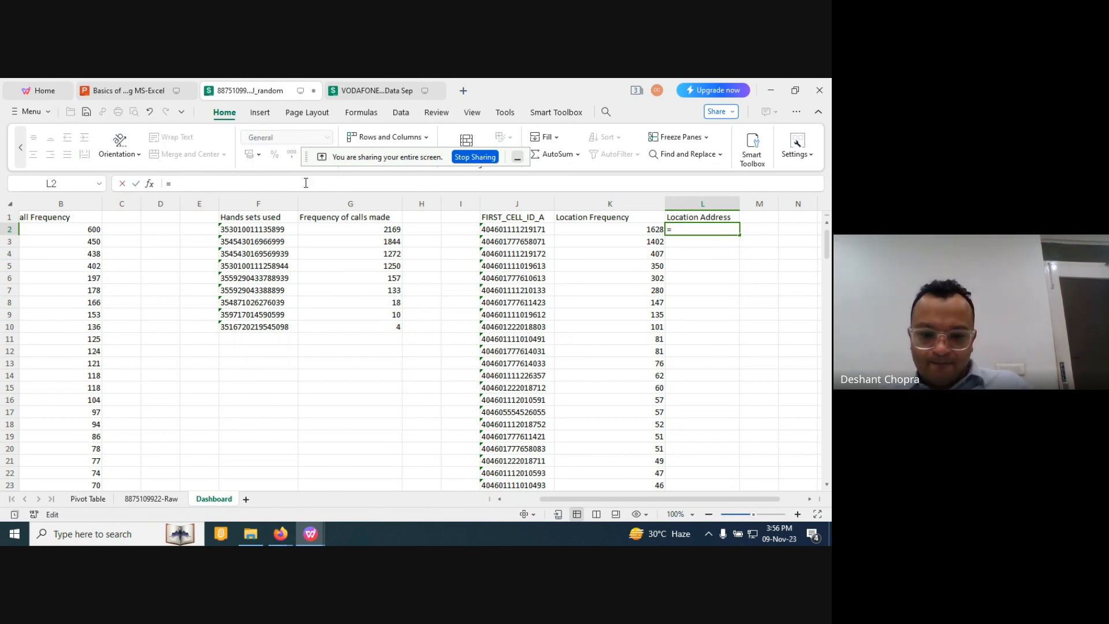
type("vlooku")
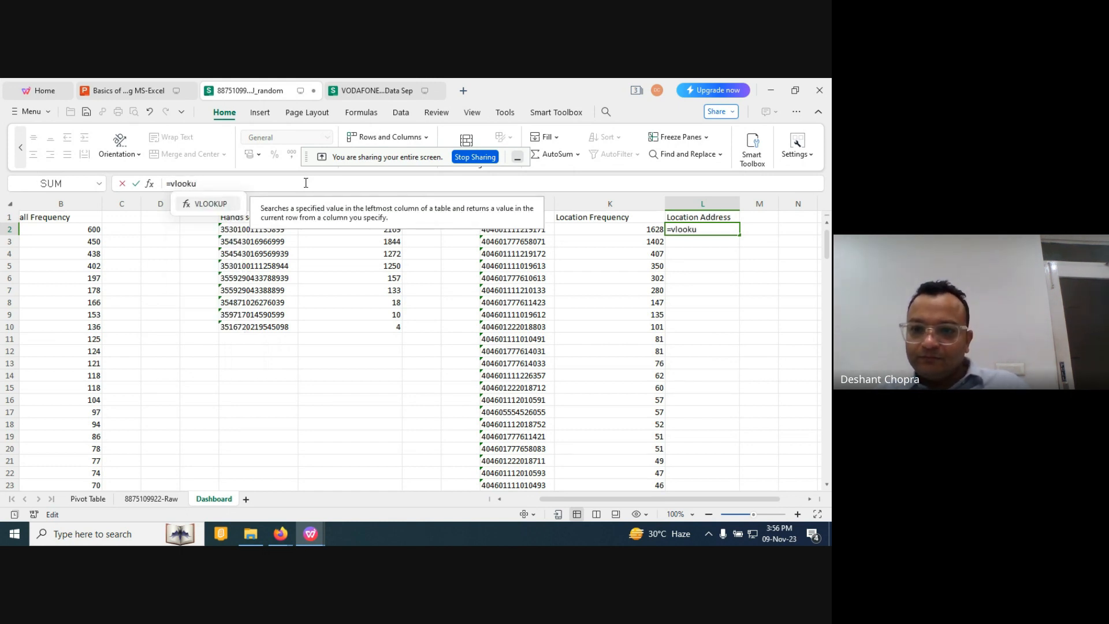
key("BackSpace")
key("BackSpace")
key("BackSpace")
key("BackSpace")
key("BackSpace")
key("BackSpace")
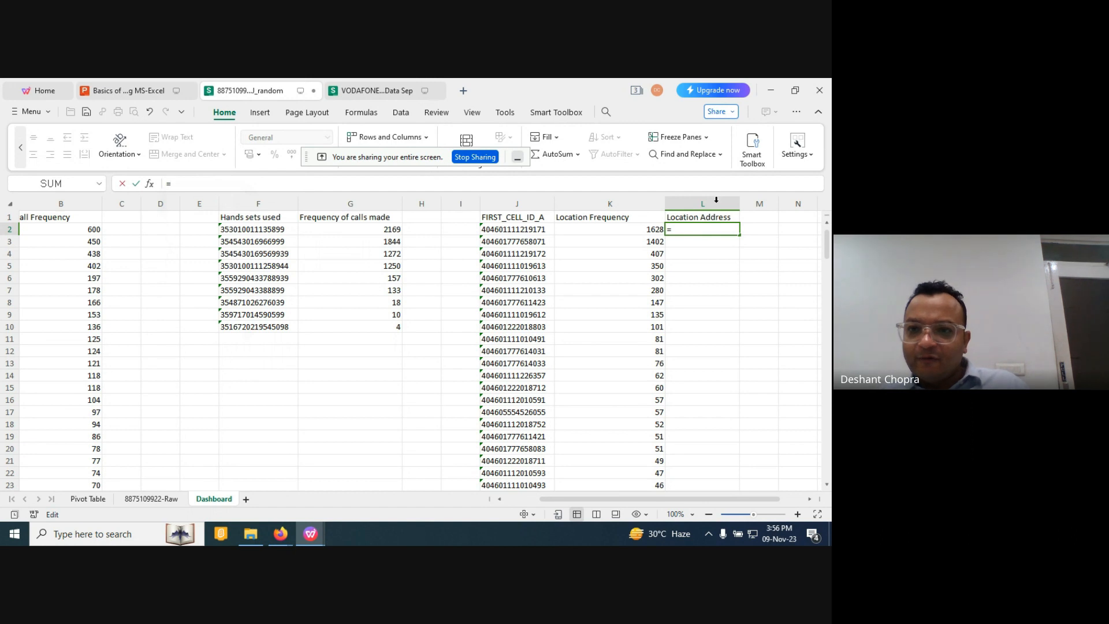
left_click(716, 199)
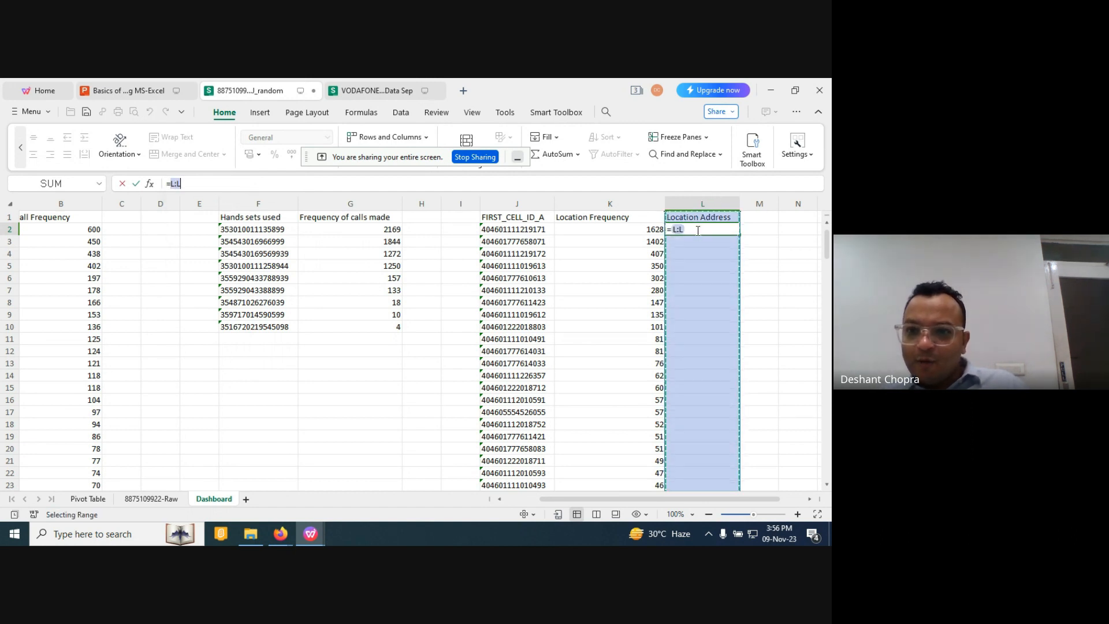
key("BackSpace")
key("BackSpace")
key("BackSpace")
key("BackSpace")
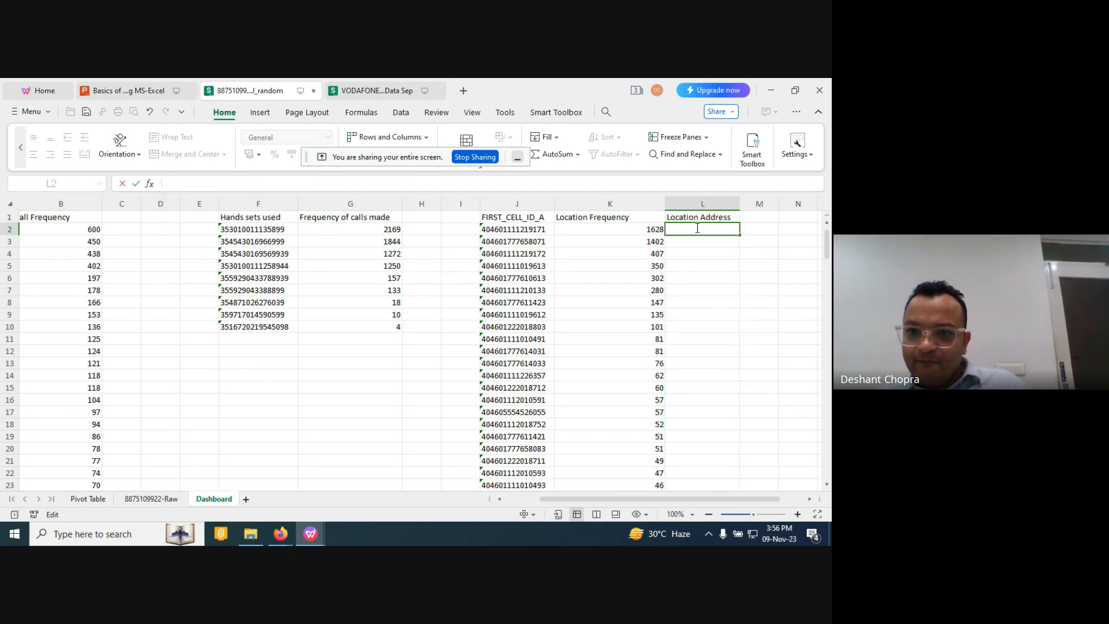
Format the whole Location Address column L as Number with 0 decimal places.
left_click(699, 204)
right_click(699, 203)
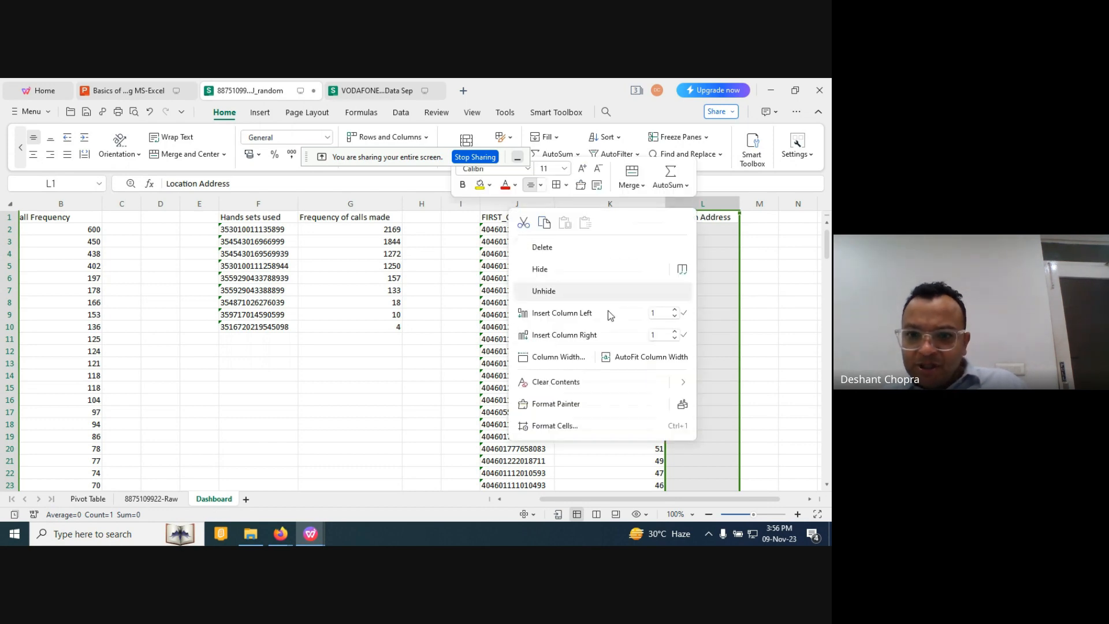
left_click(563, 426)
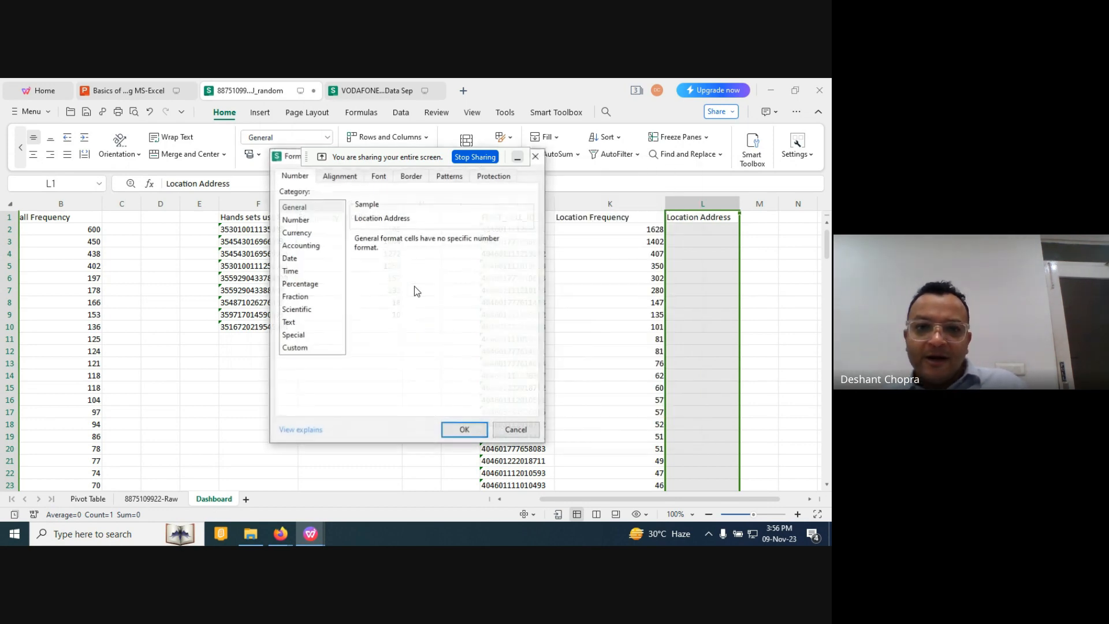
left_click(300, 223)
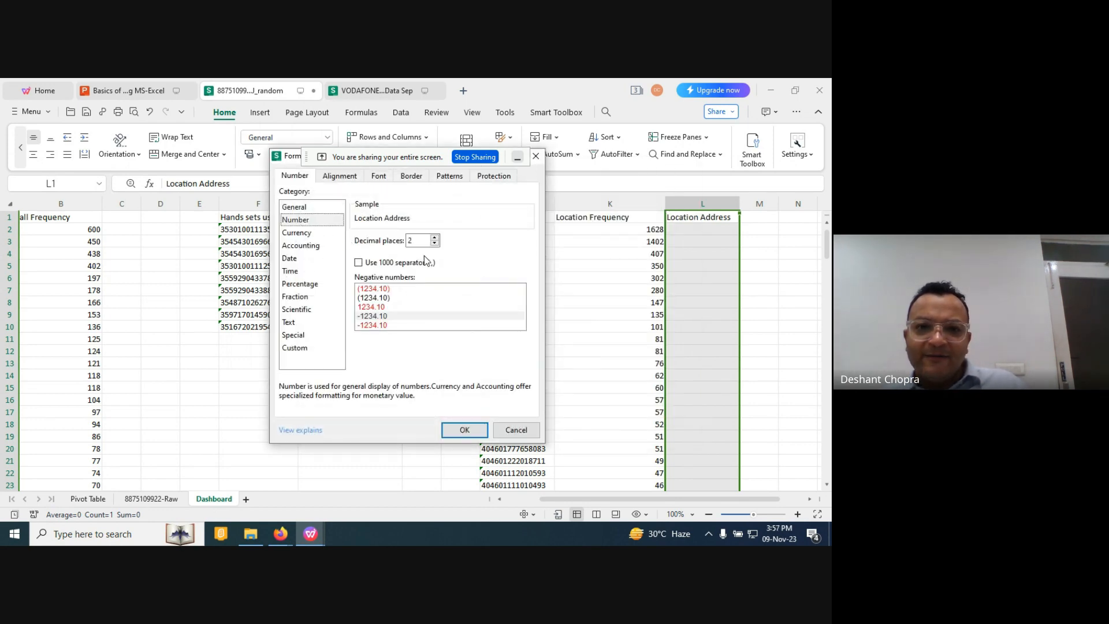
left_click(434, 243)
left_click(434, 244)
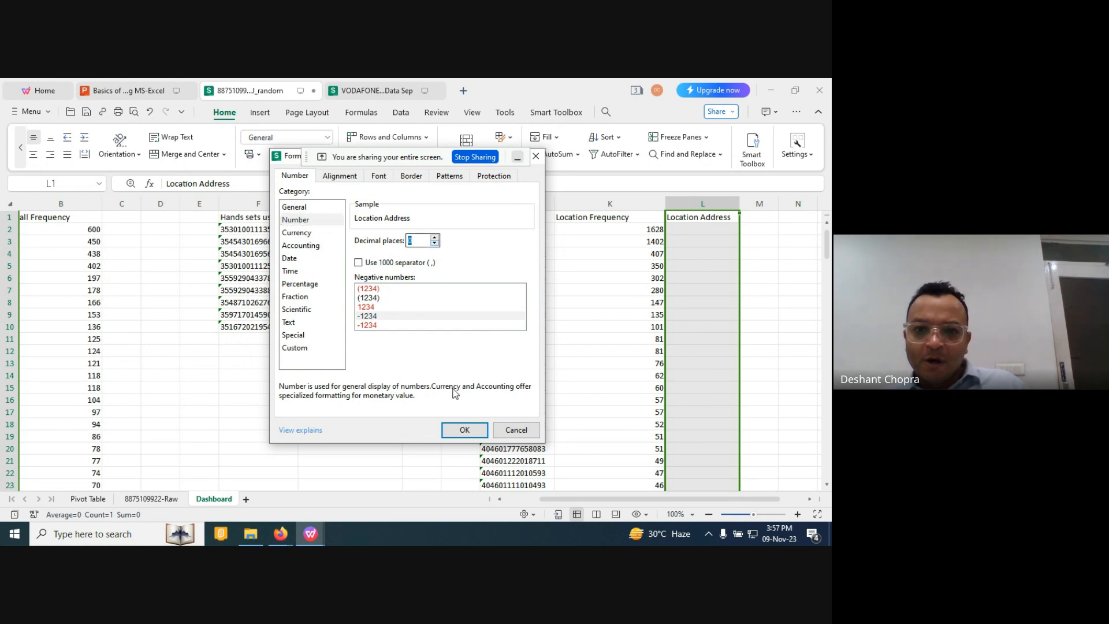
left_click(466, 431)
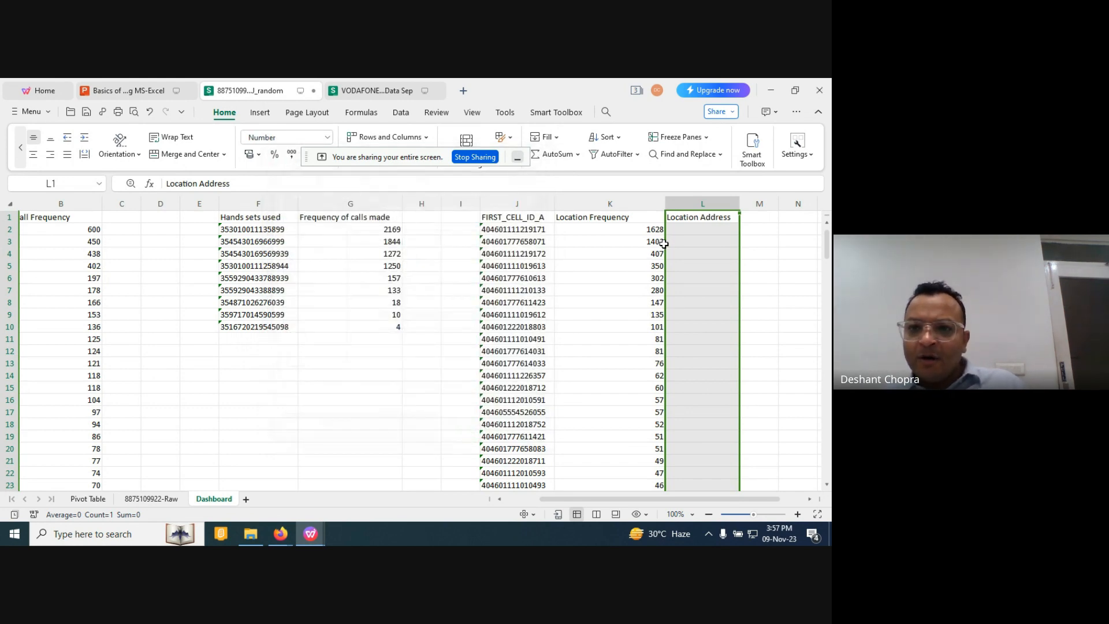
Start a VLOOKUP formula in L2 with the cell ID in J2 as its lookup value.
left_click(681, 226)
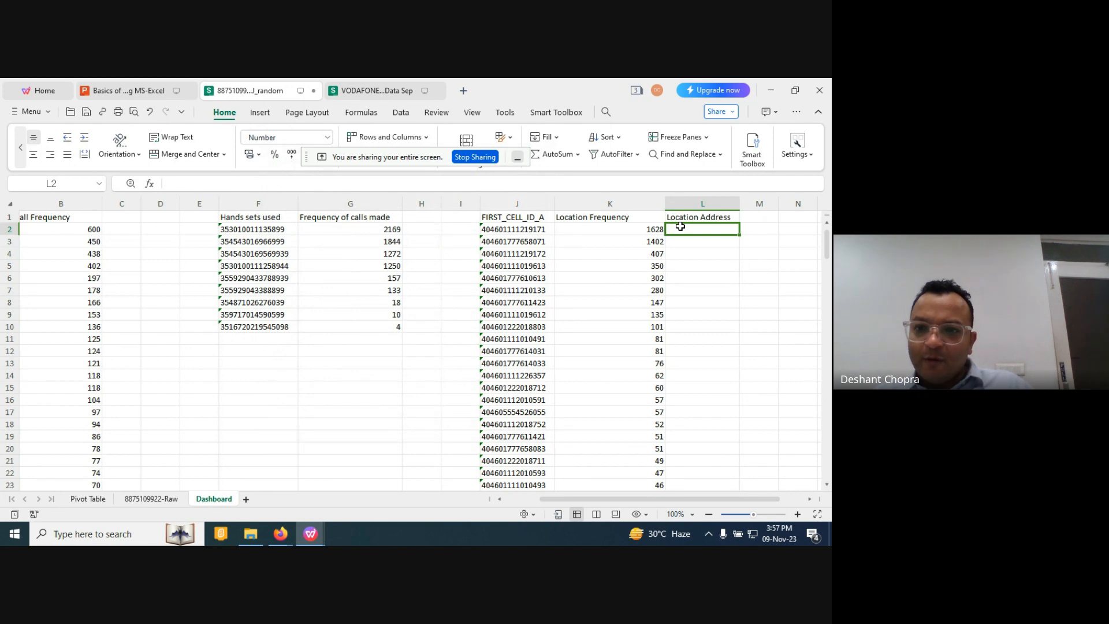
type("=vlook")
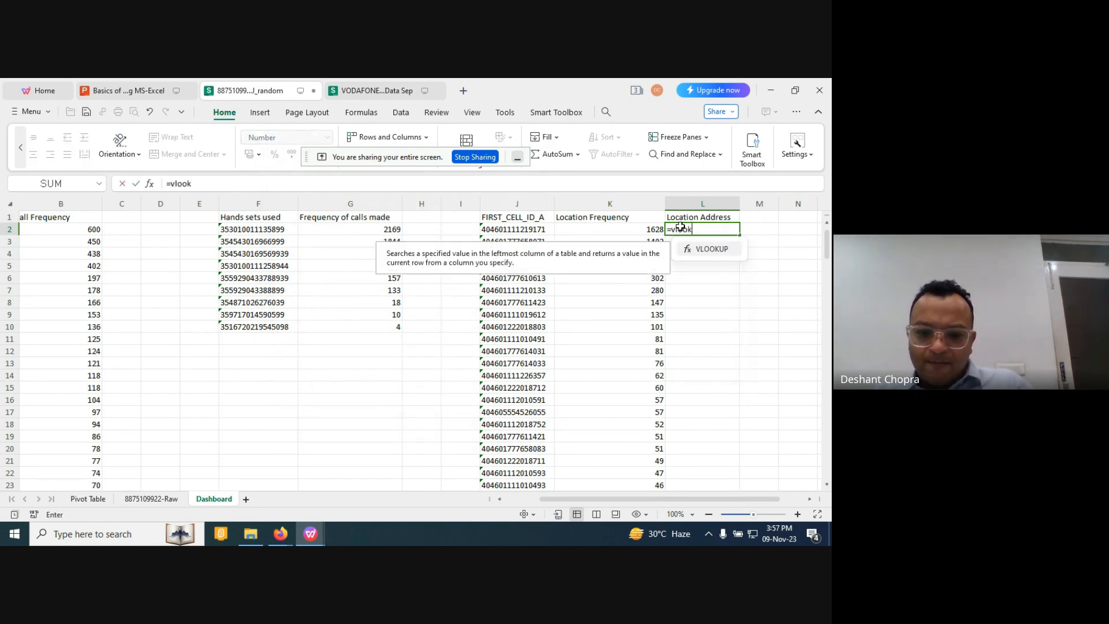
type("up(")
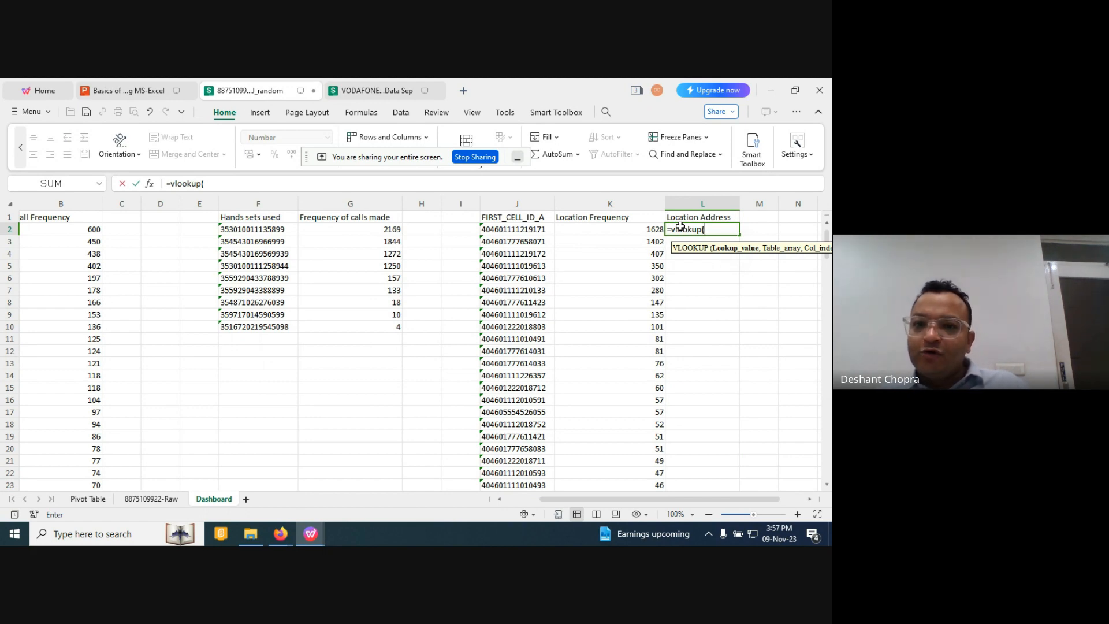
left_click(526, 232)
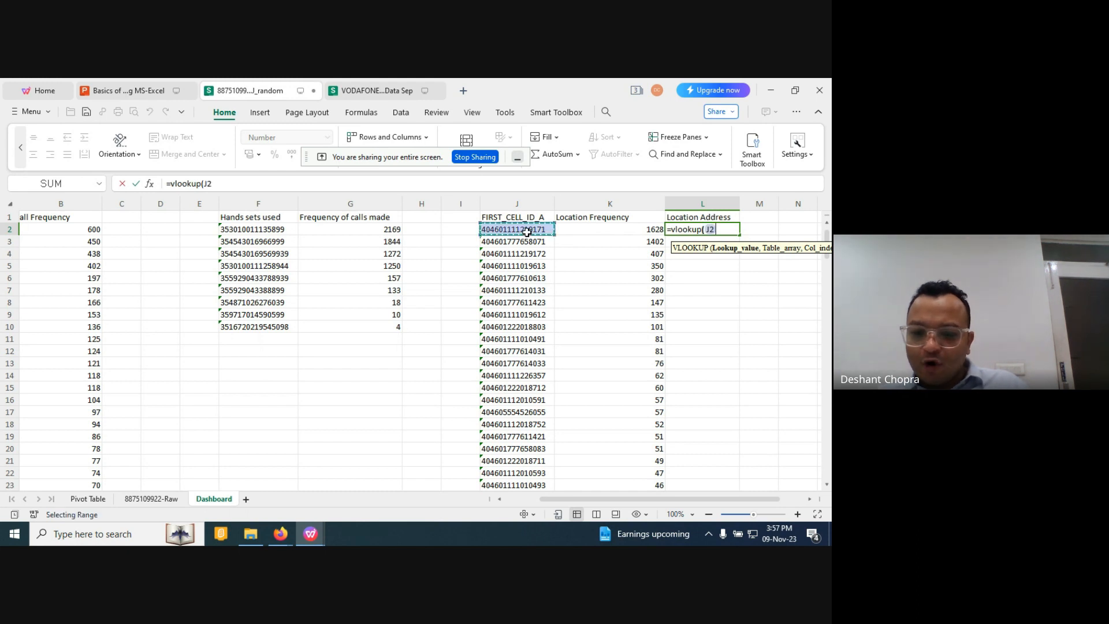
type(",")
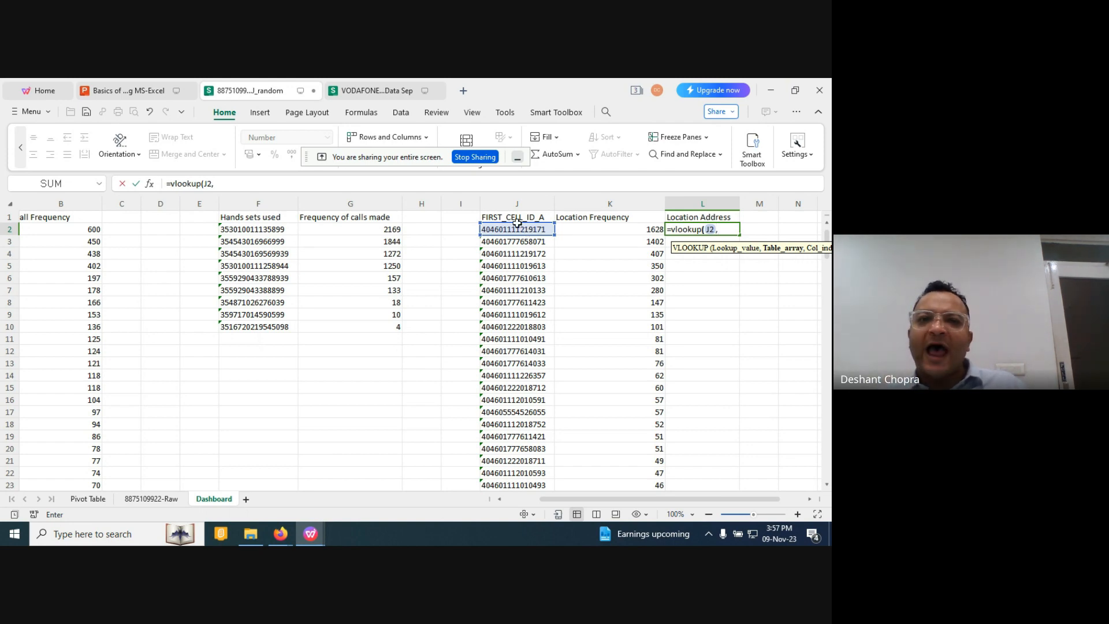
Set the VLOOKUP's table array to the entire Data sheet of VODAFONE CGI Data Sep.xls, rows $1:$65536, and its column index to 5.
left_click(377, 91)
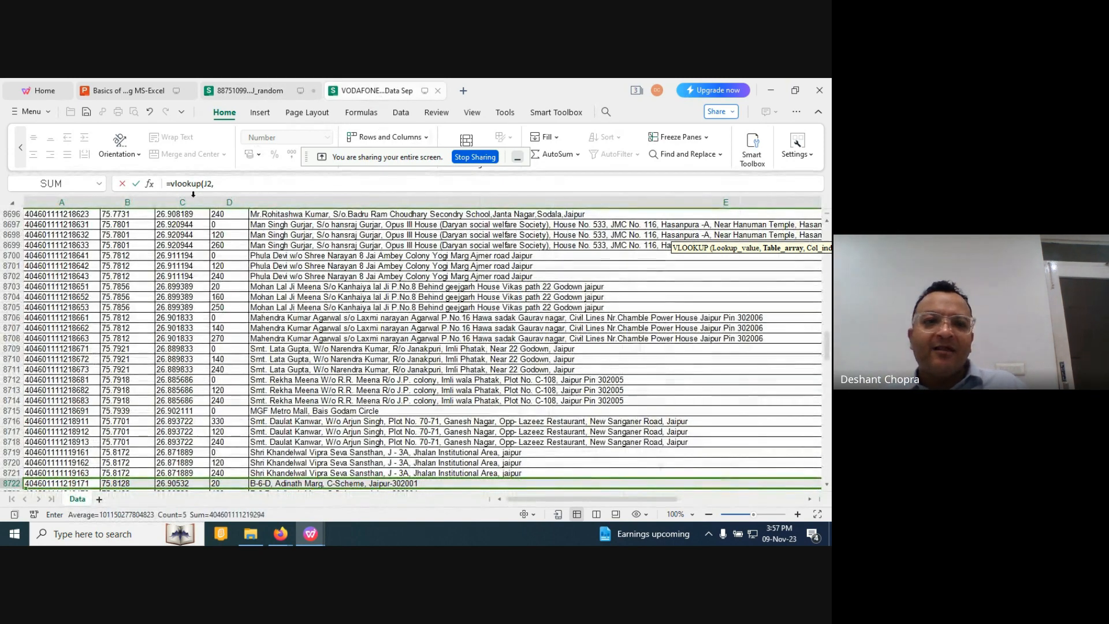
left_click_drag(827, 345, 831, 186)
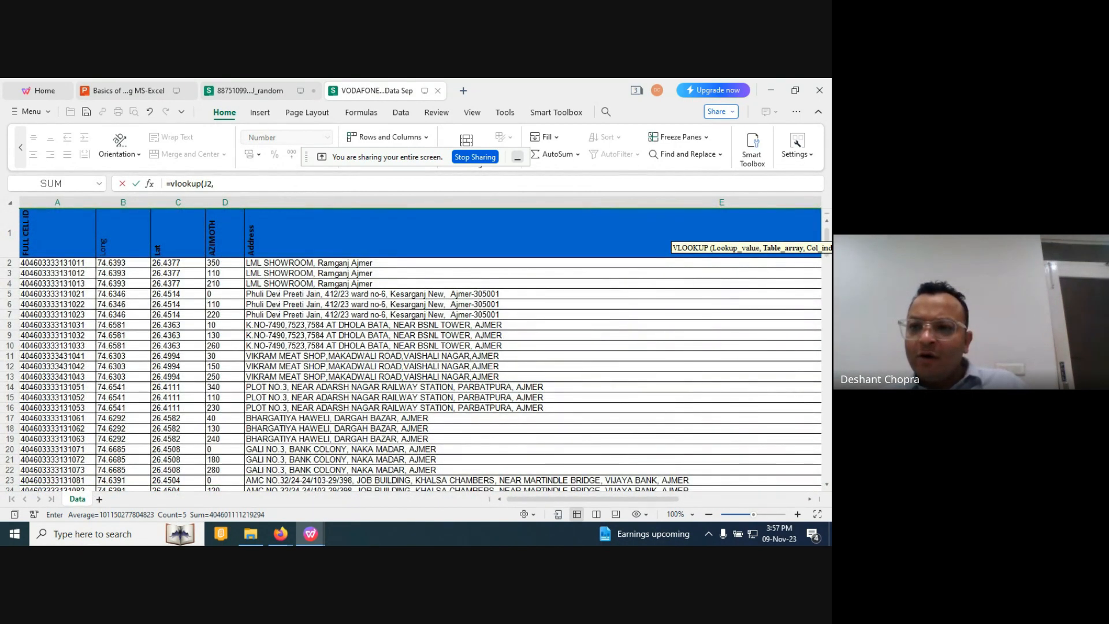
left_click(6, 204)
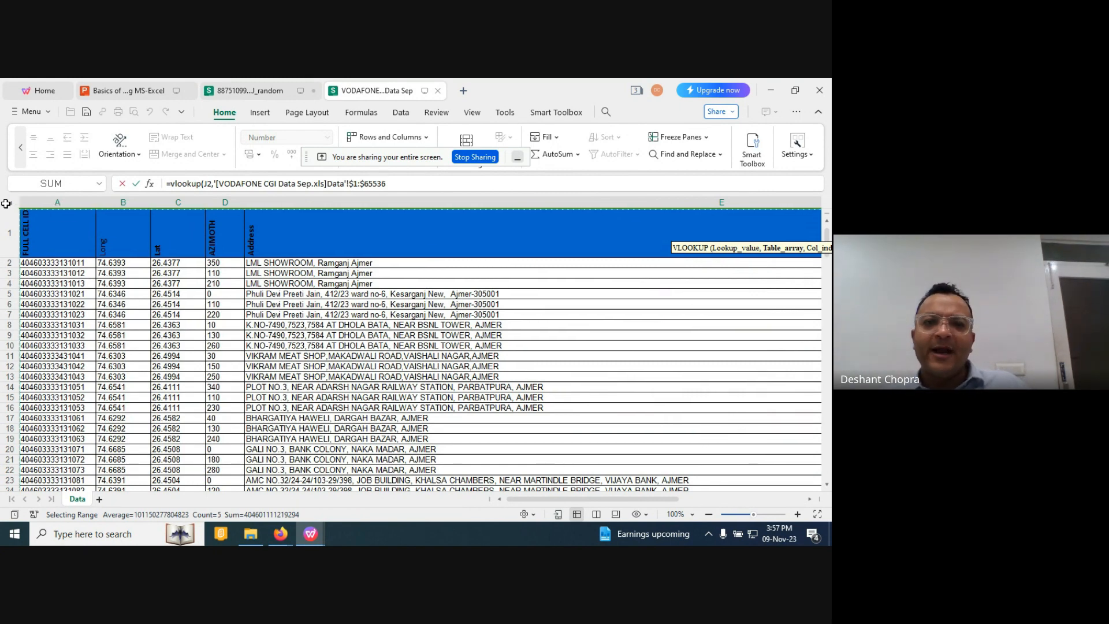
left_click(390, 184)
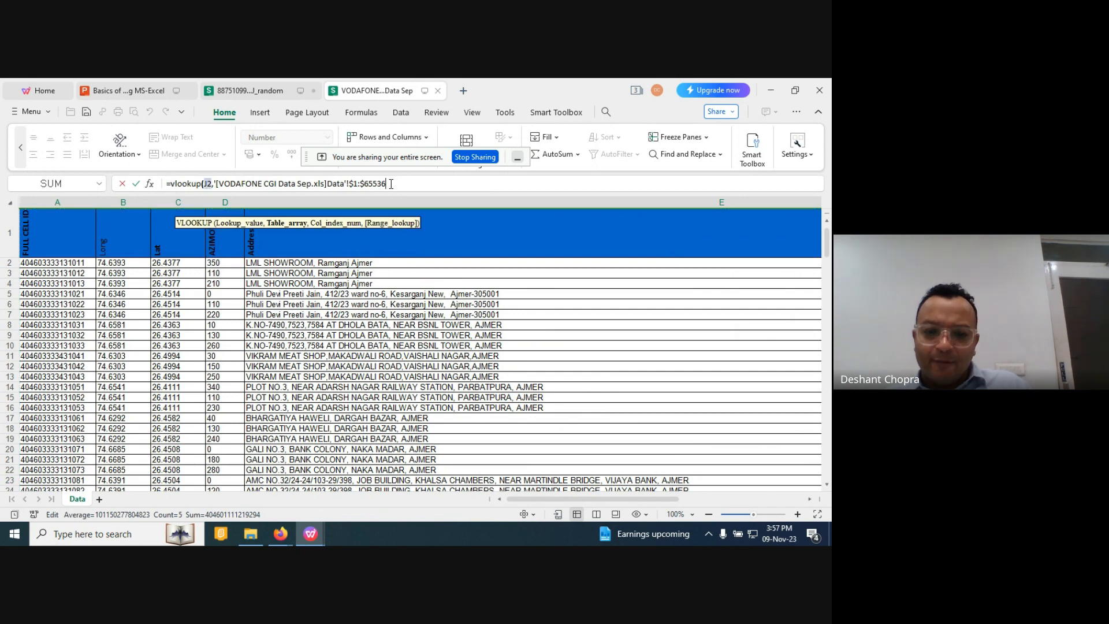
type(",")
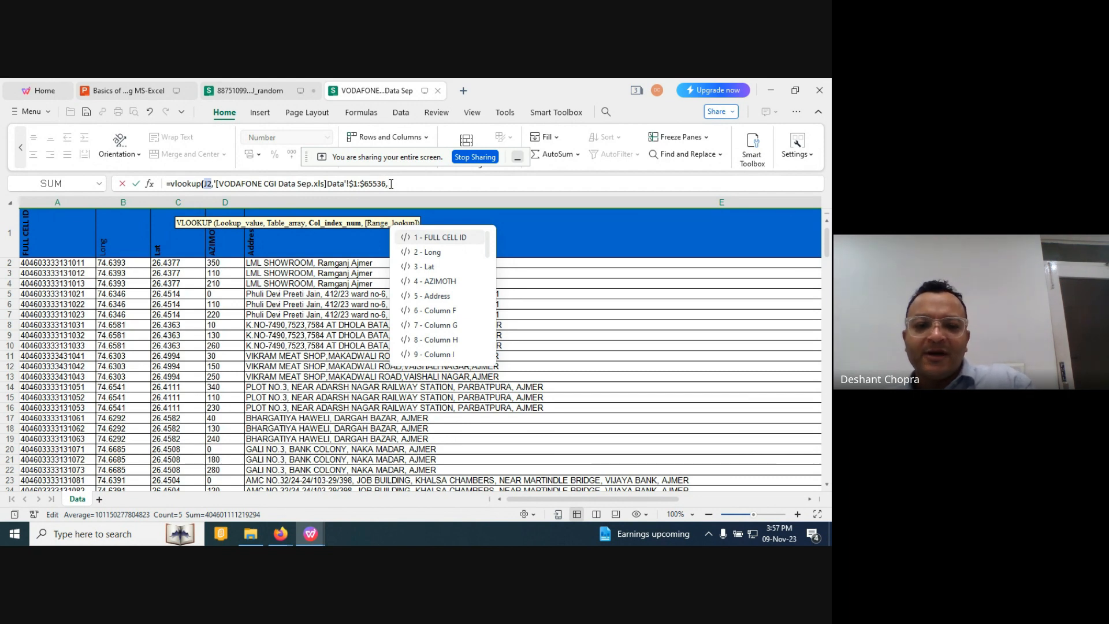
type("5")
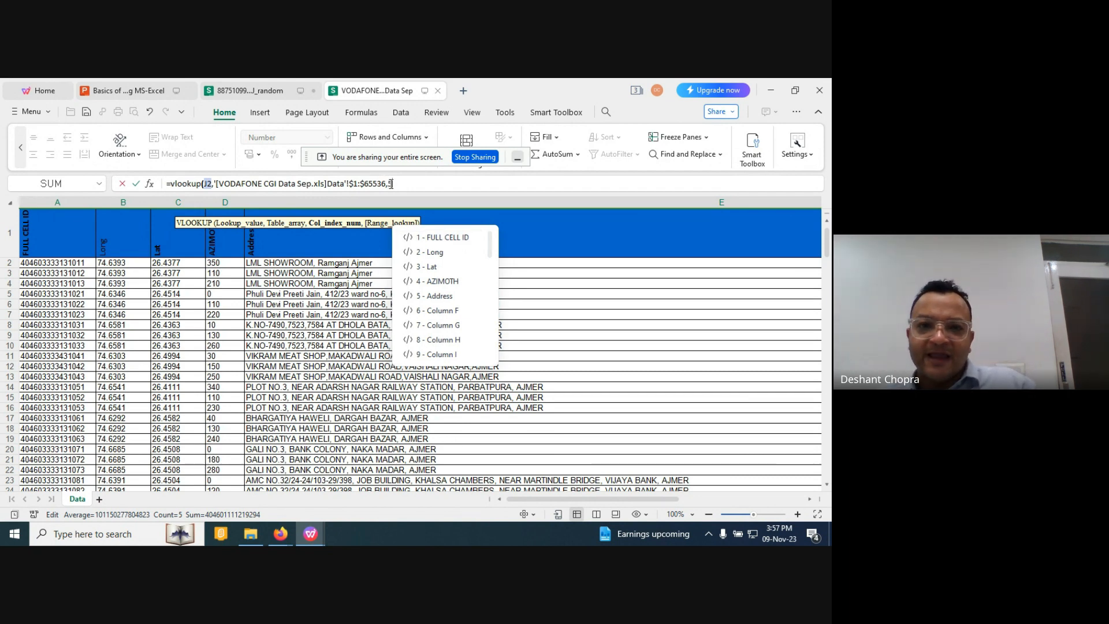
type(",")
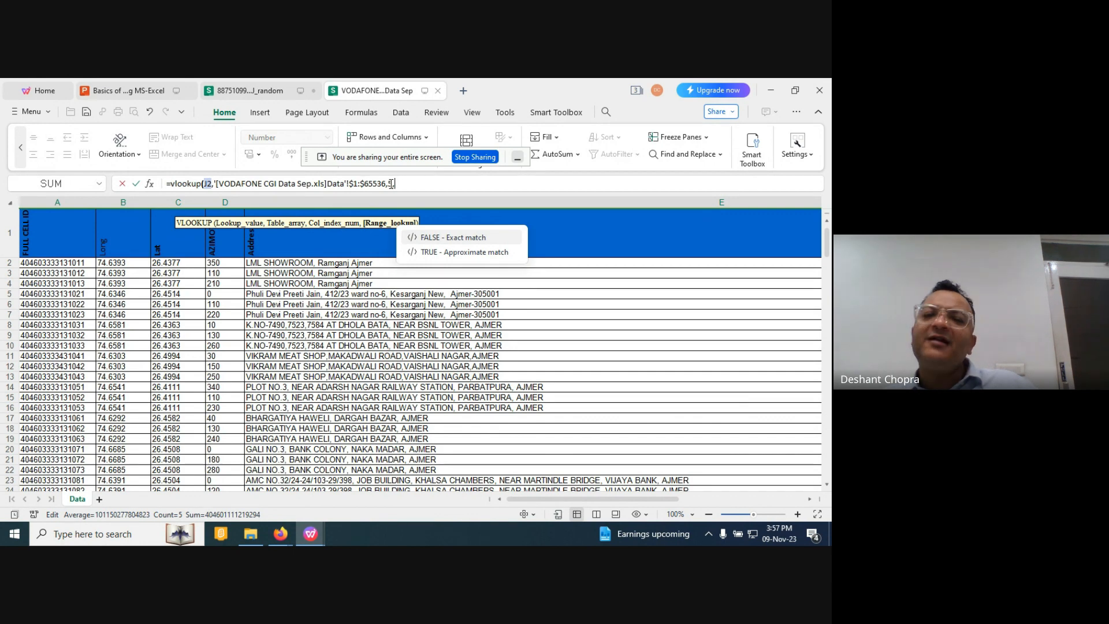